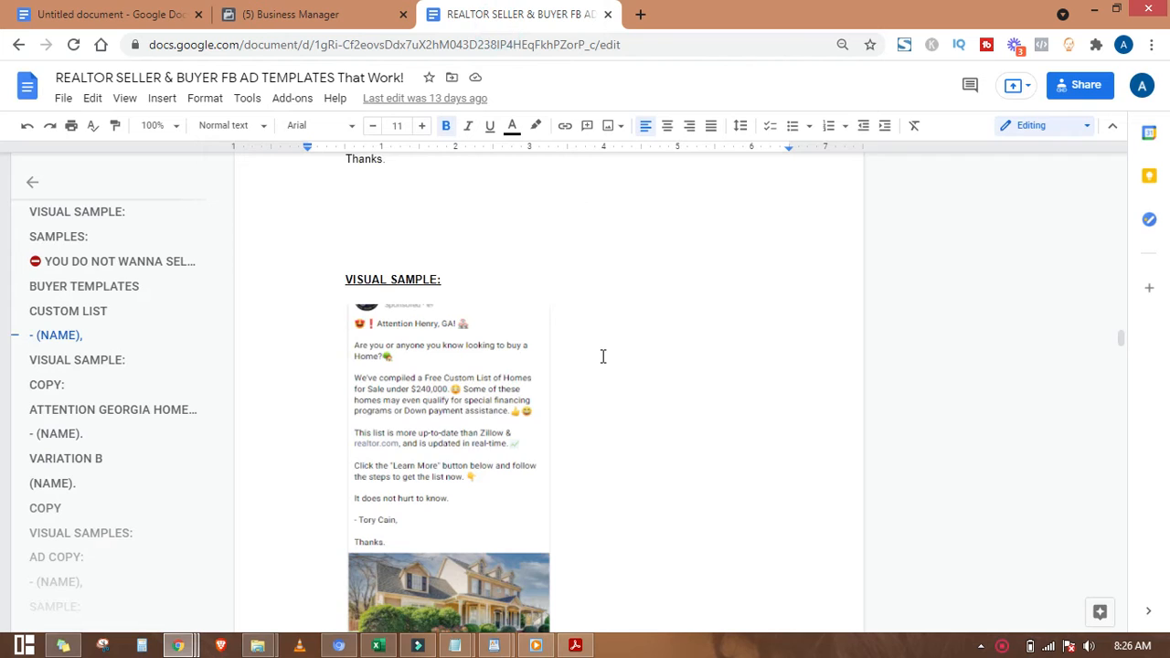
Step: Scroll through the realtor ad templates, then switch to the untitled 'FACEBOOK PAGE + BUSINESS MANAGER' document
scroll(603, 356, "down", 2)
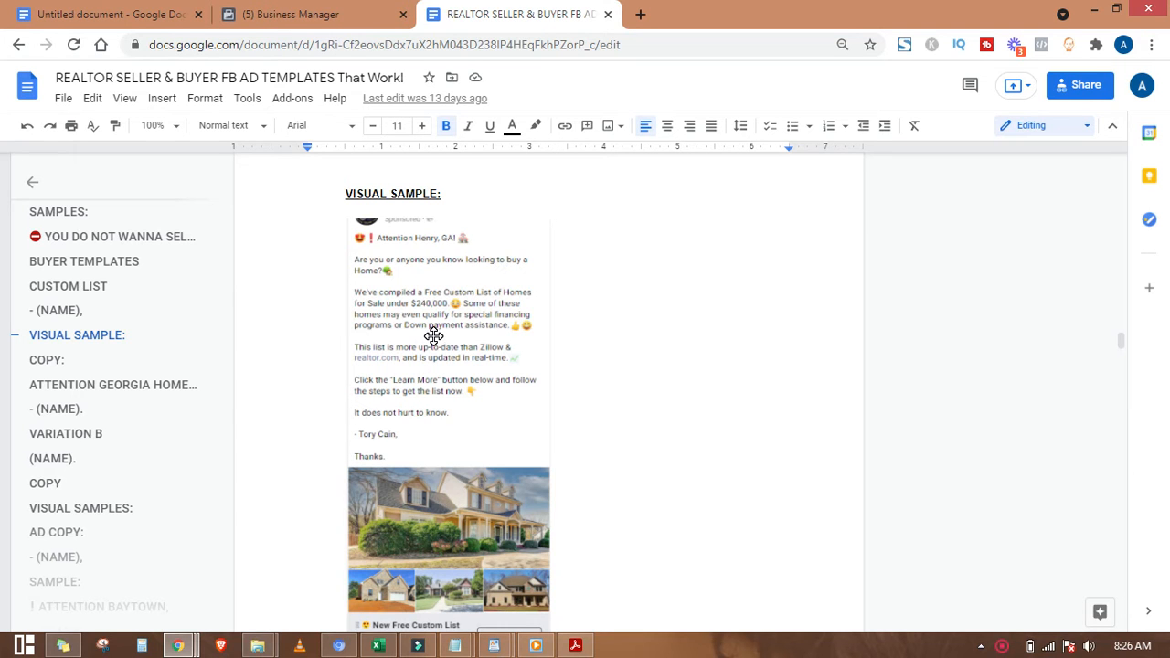
scroll(454, 353, "up", 1)
scroll(520, 279, "down", 2)
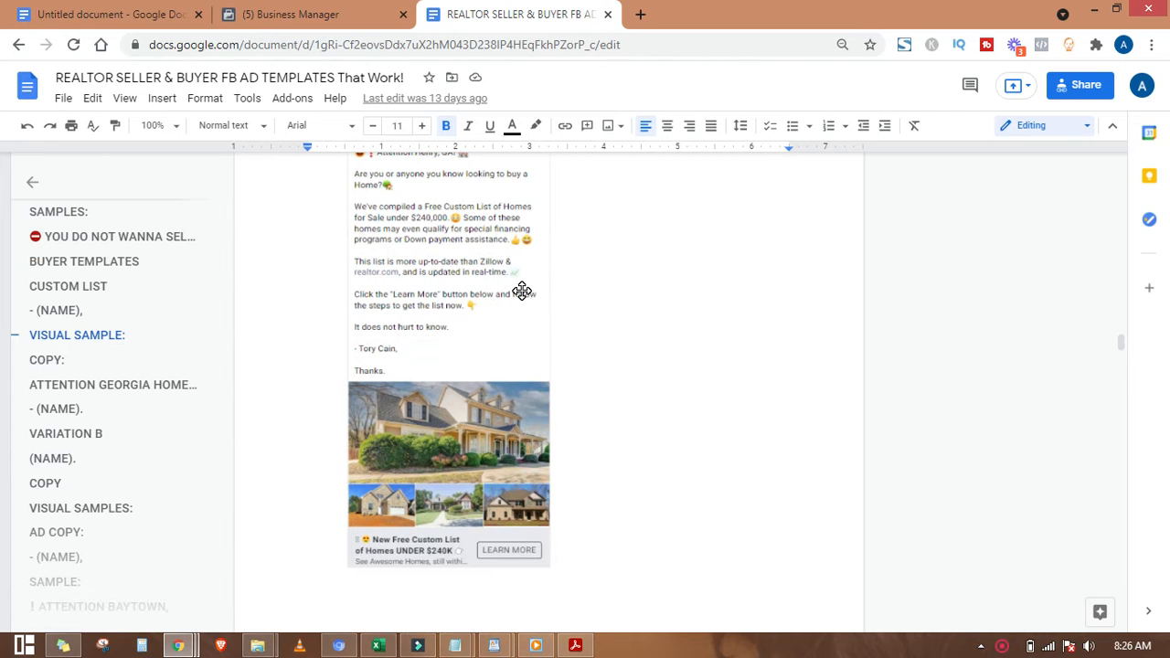
left_click(149, 15)
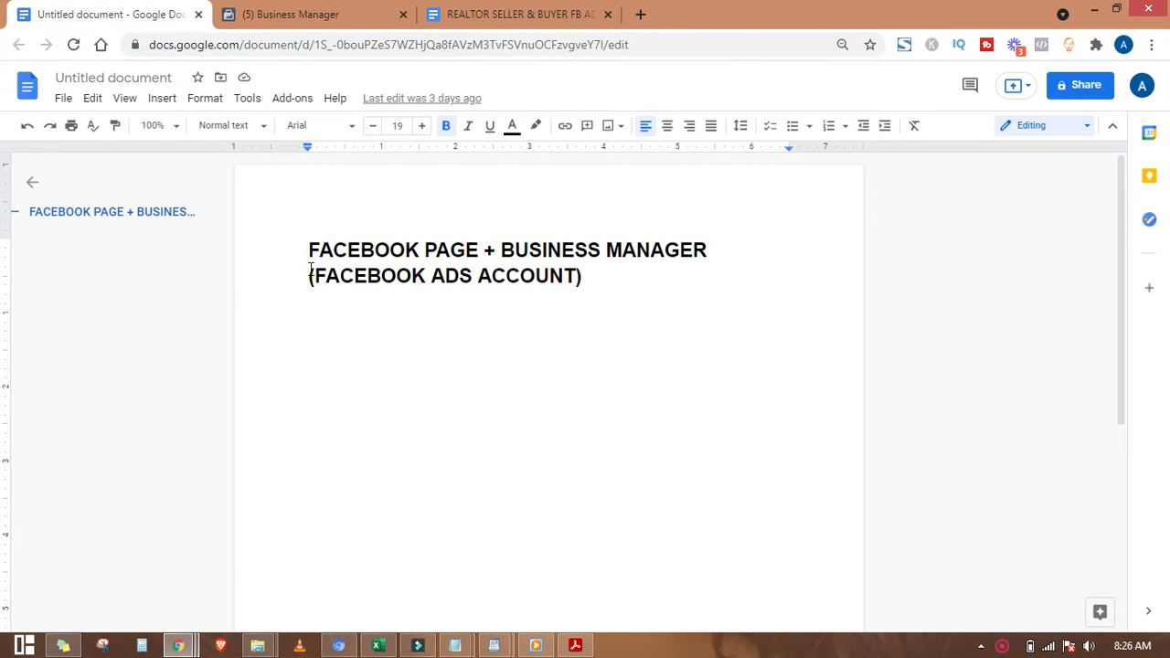
left_click_drag(308, 252, 625, 254)
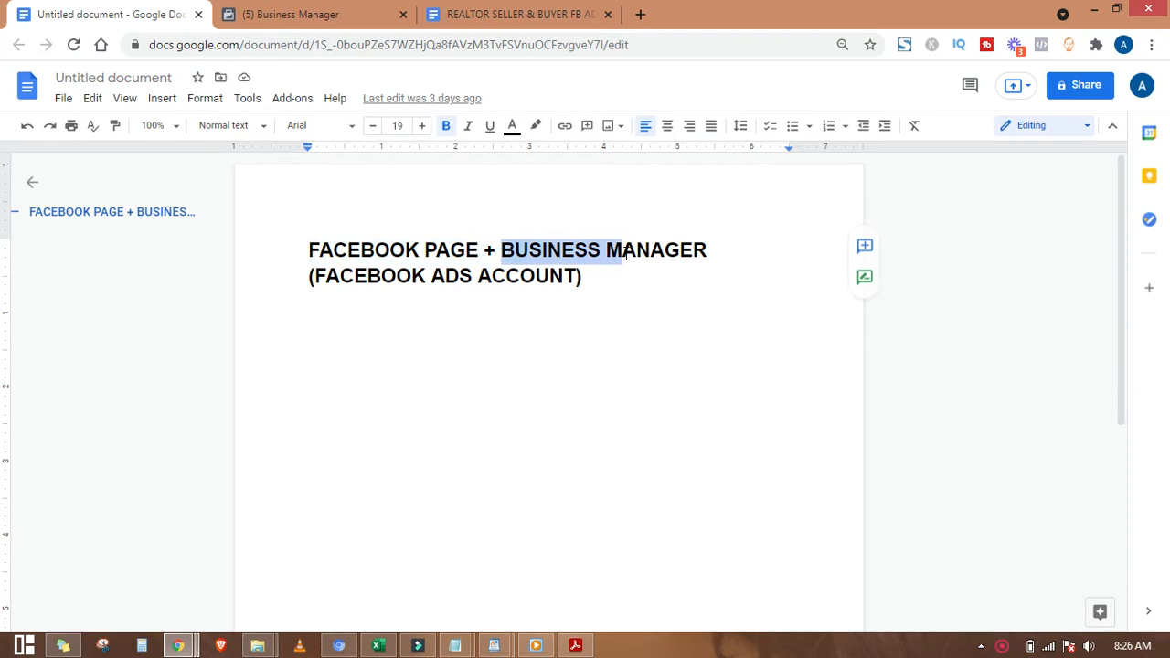
left_click(373, 248)
type("[")
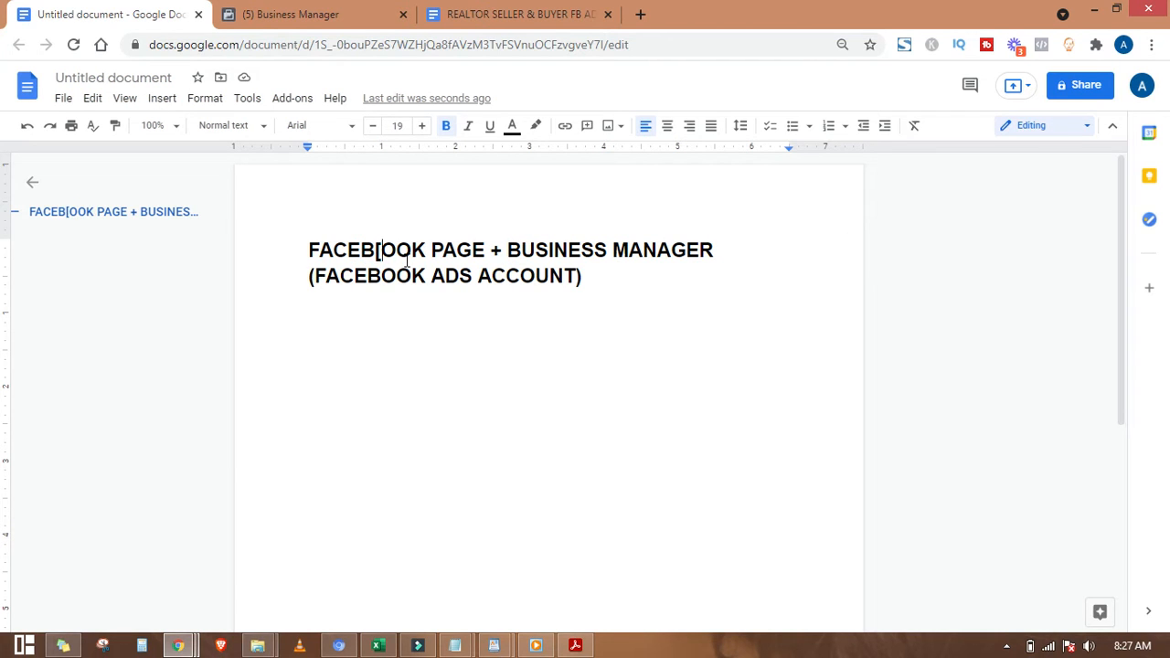
key("BackSpace")
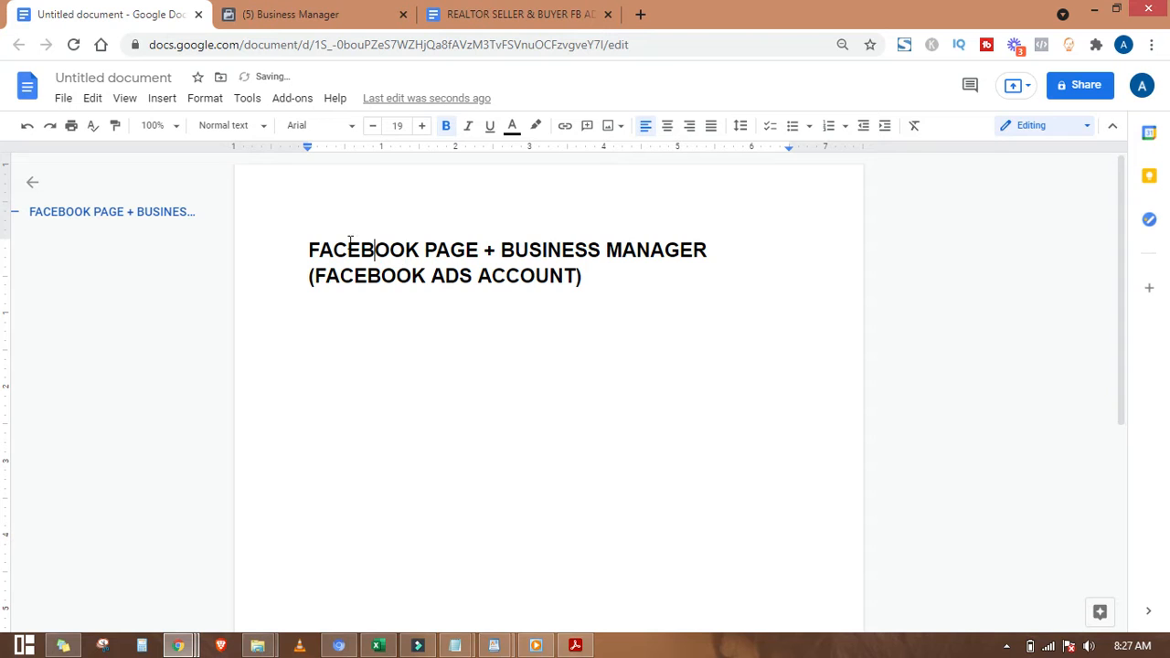
left_click_drag(308, 250, 476, 250)
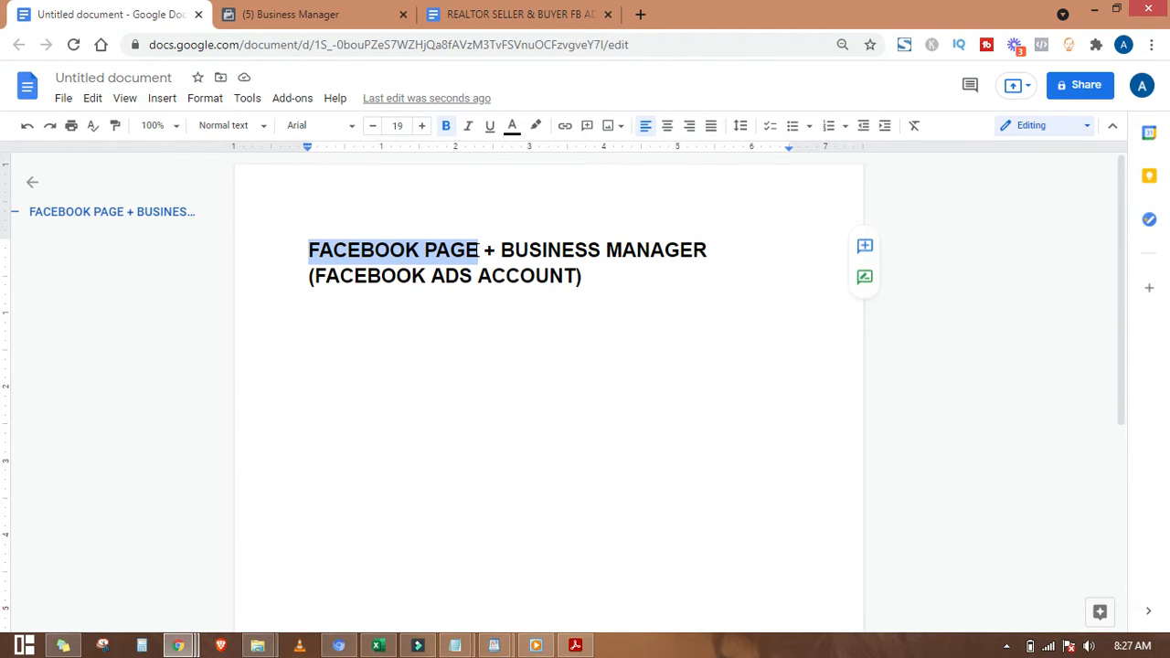
left_click(477, 251)
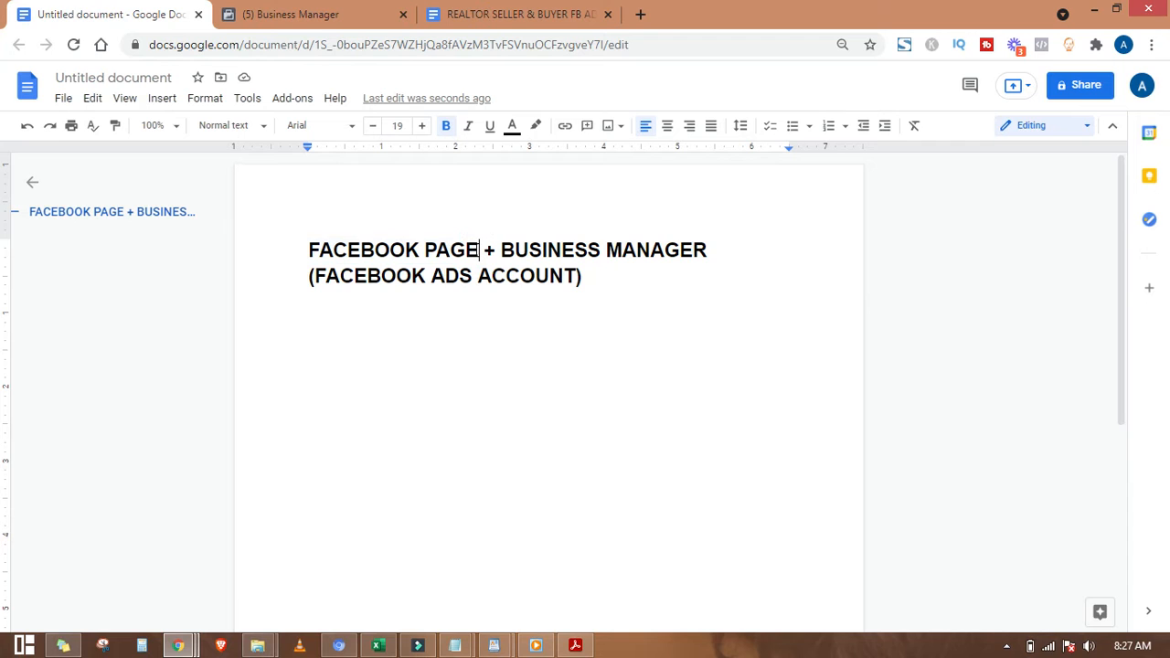
left_click_drag(307, 249, 479, 251)
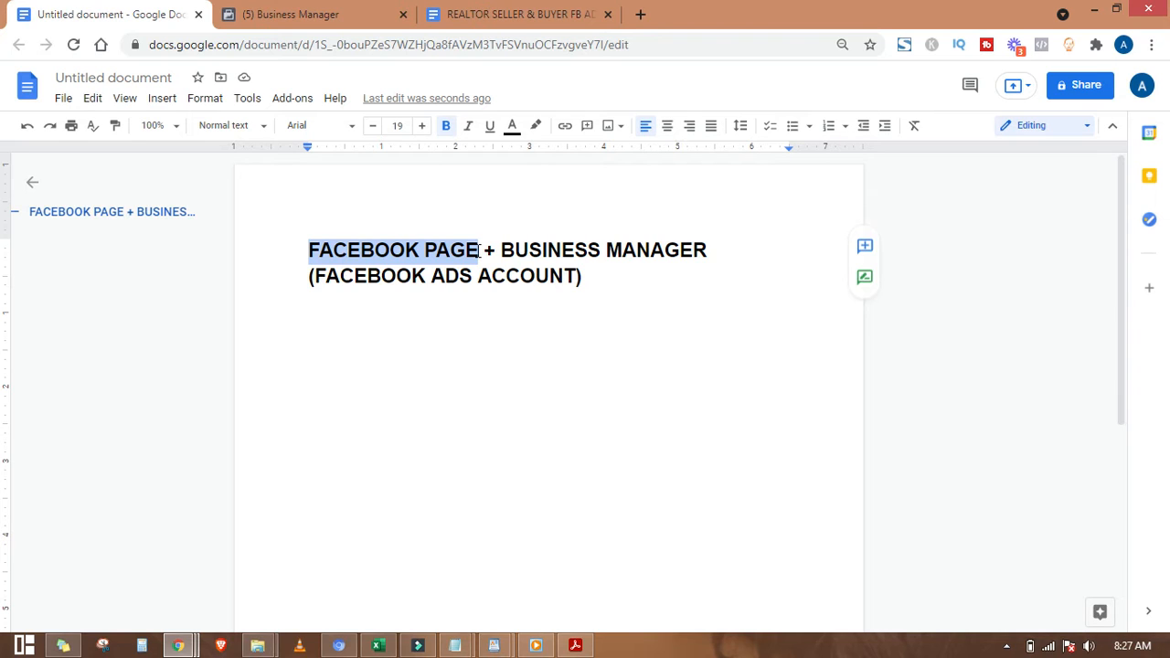
left_click(368, 240)
left_click_drag(423, 250, 482, 250)
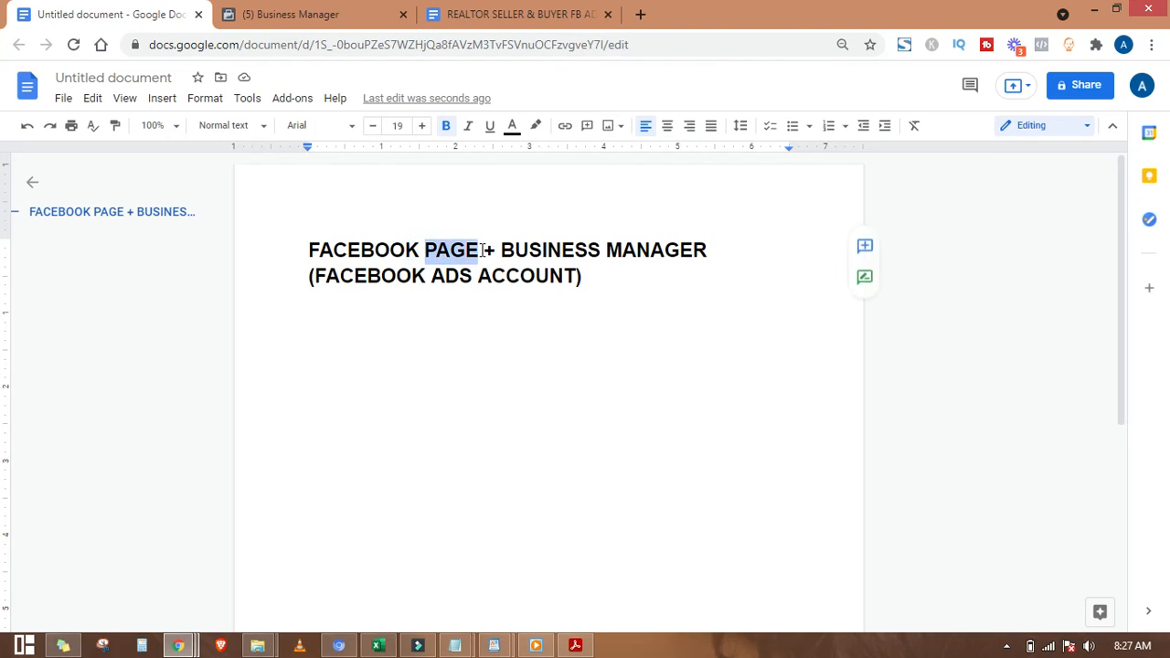
left_click_drag(309, 247, 479, 250)
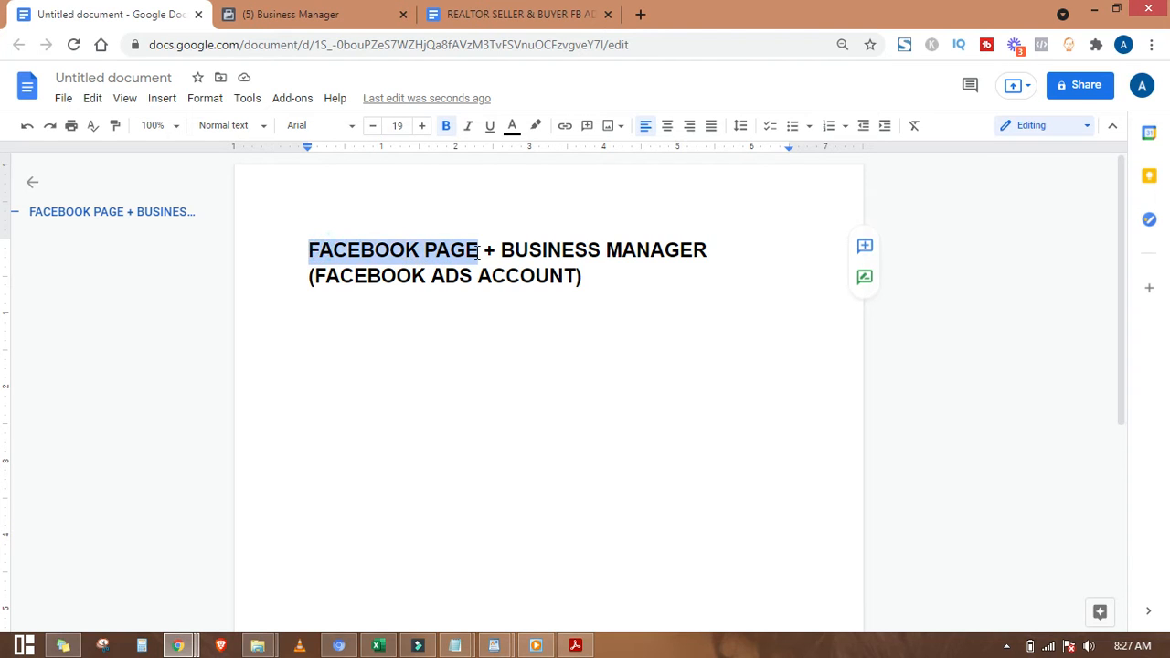
left_click(348, 254)
left_click_drag(308, 248, 706, 248)
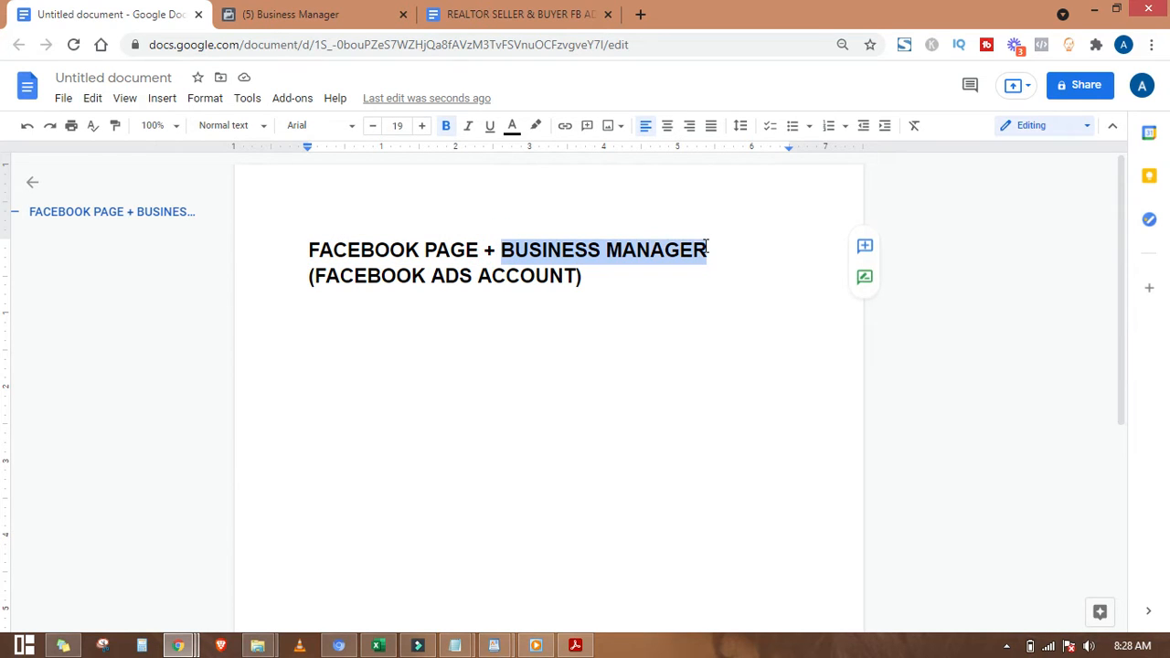
left_click_drag(316, 276, 574, 267)
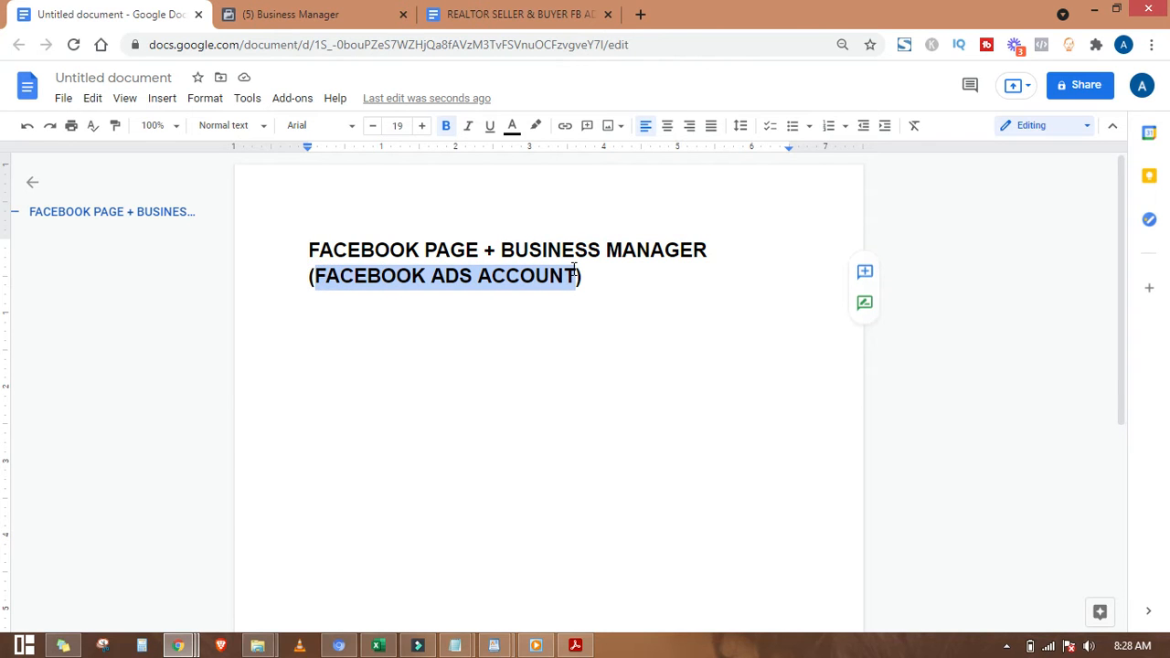
left_click(572, 268)
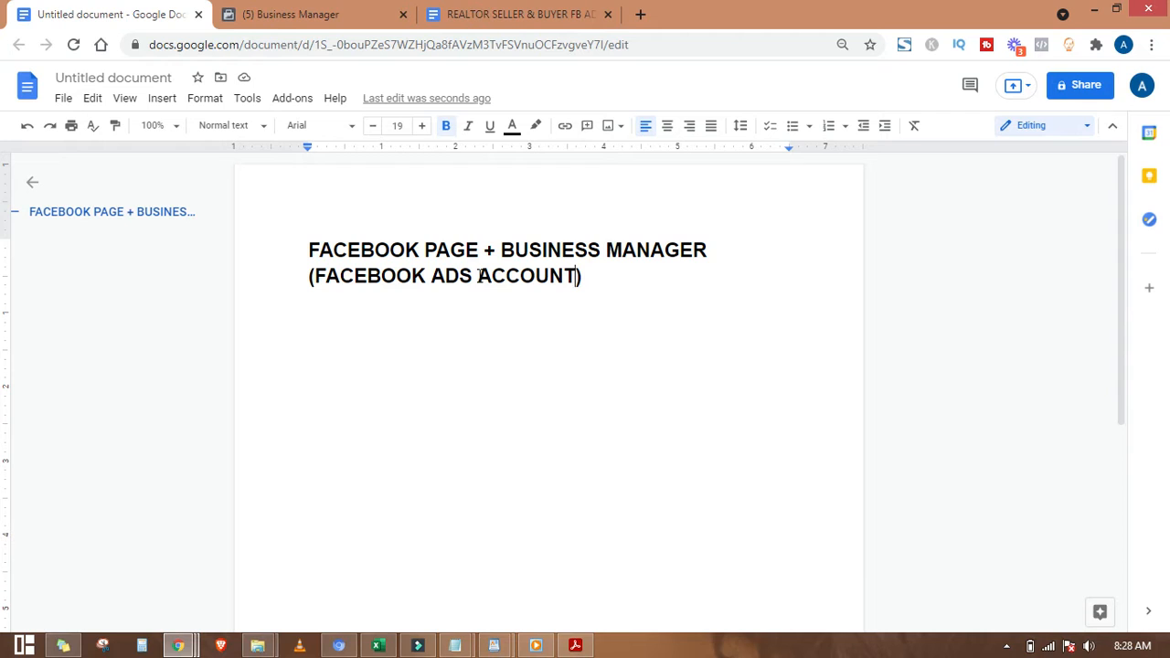
left_click_drag(479, 274, 575, 275)
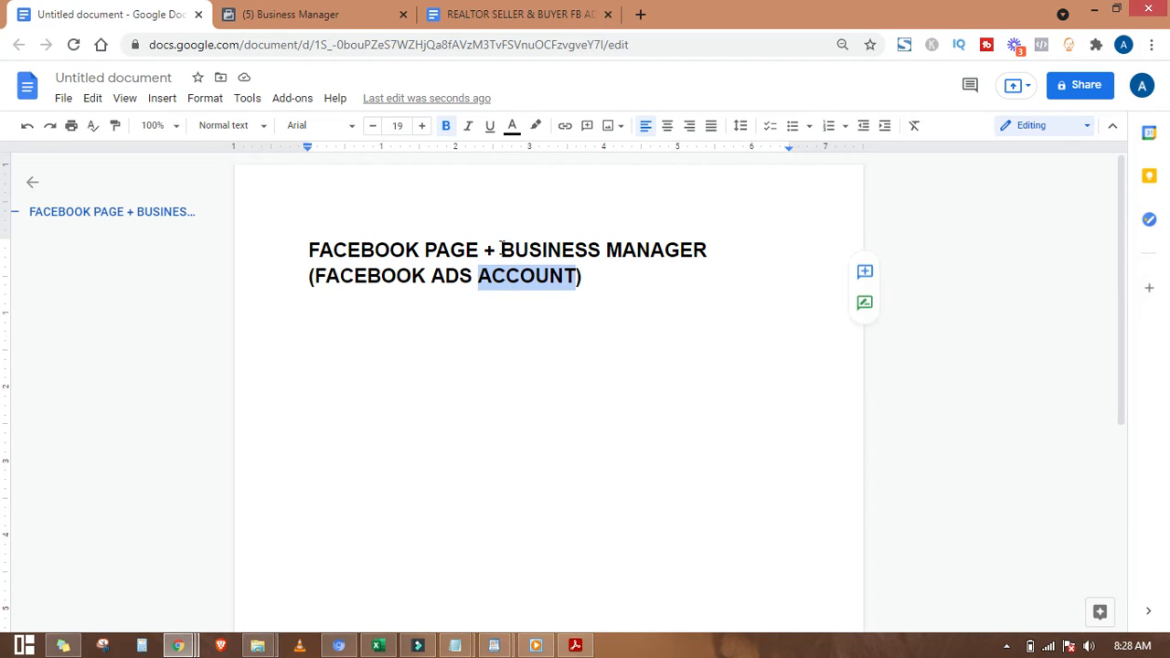
left_click_drag(501, 245, 711, 238)
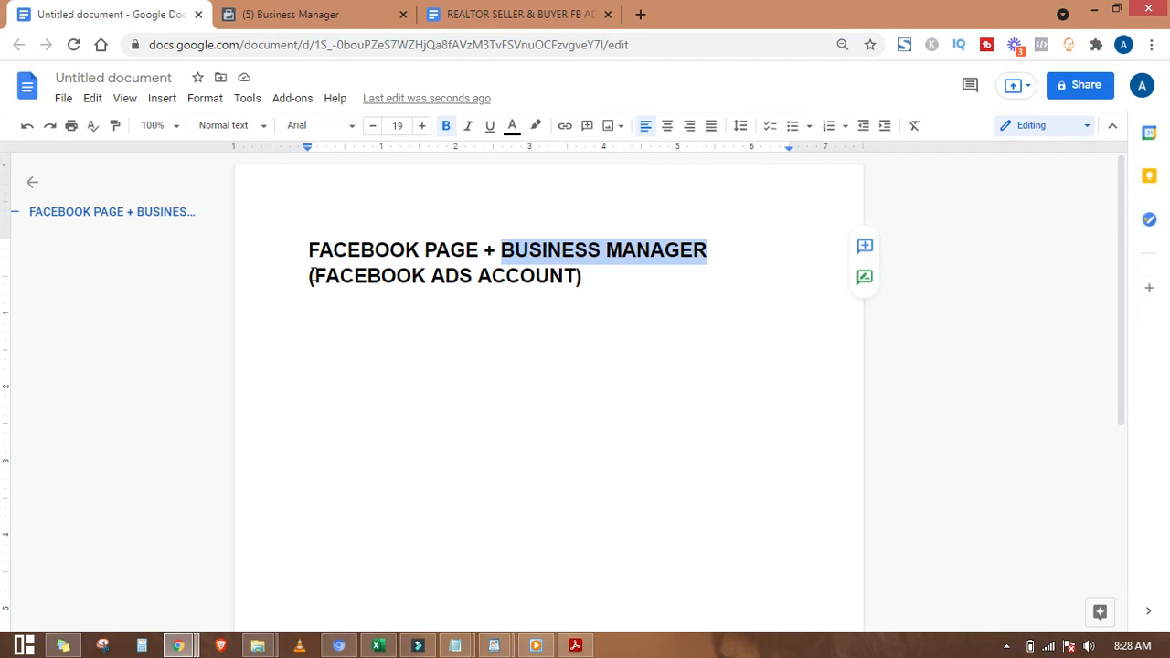
left_click_drag(311, 275, 583, 272)
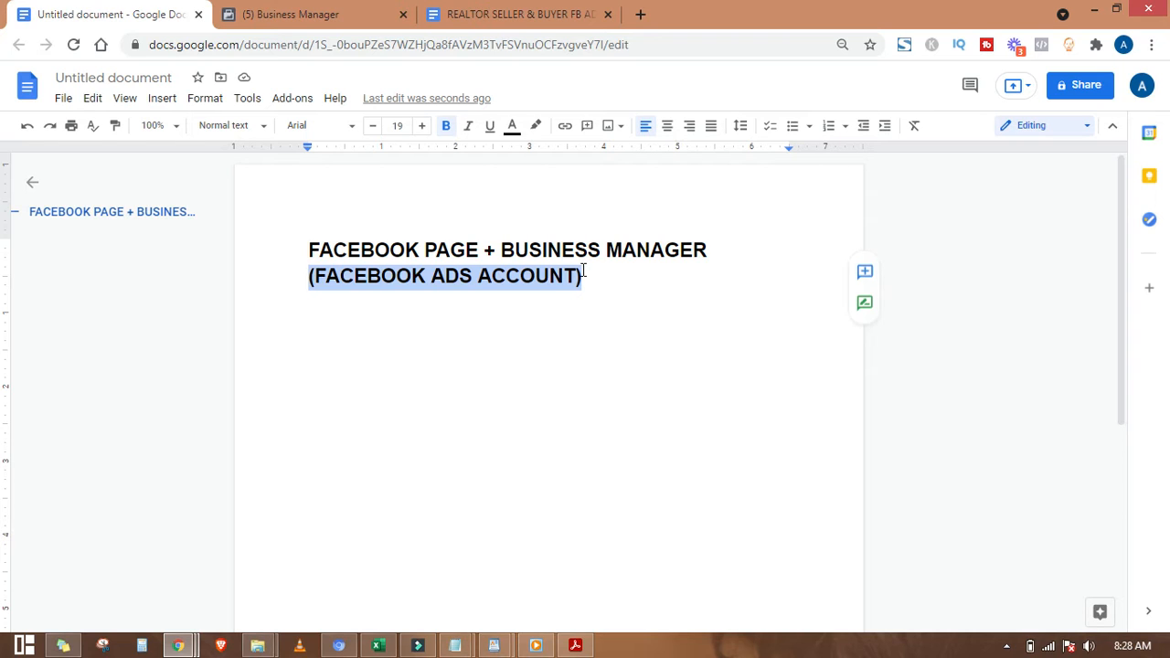
left_click(587, 276)
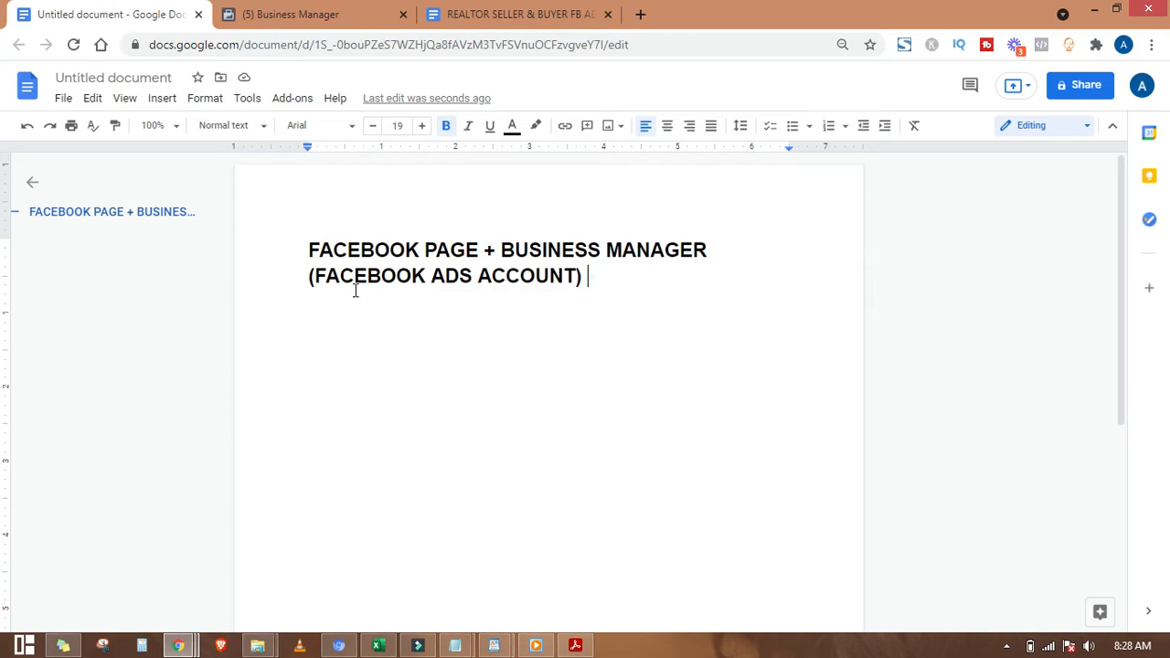
left_click(314, 287, "shift")
left_click_drag(500, 241, 713, 239)
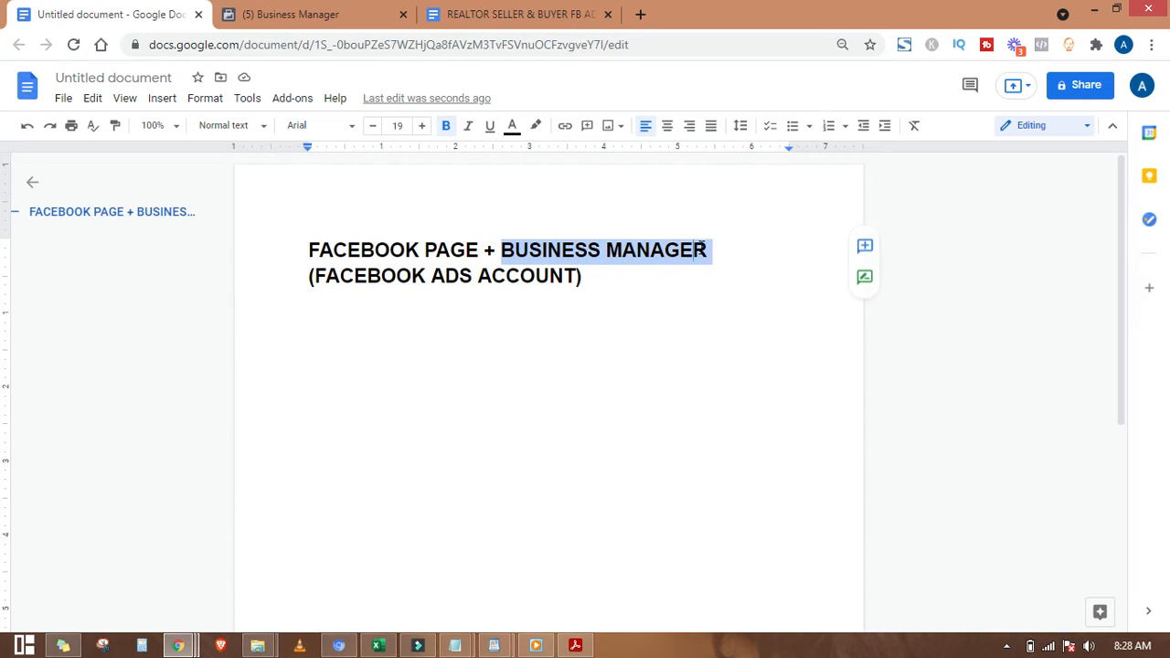
left_click(587, 249)
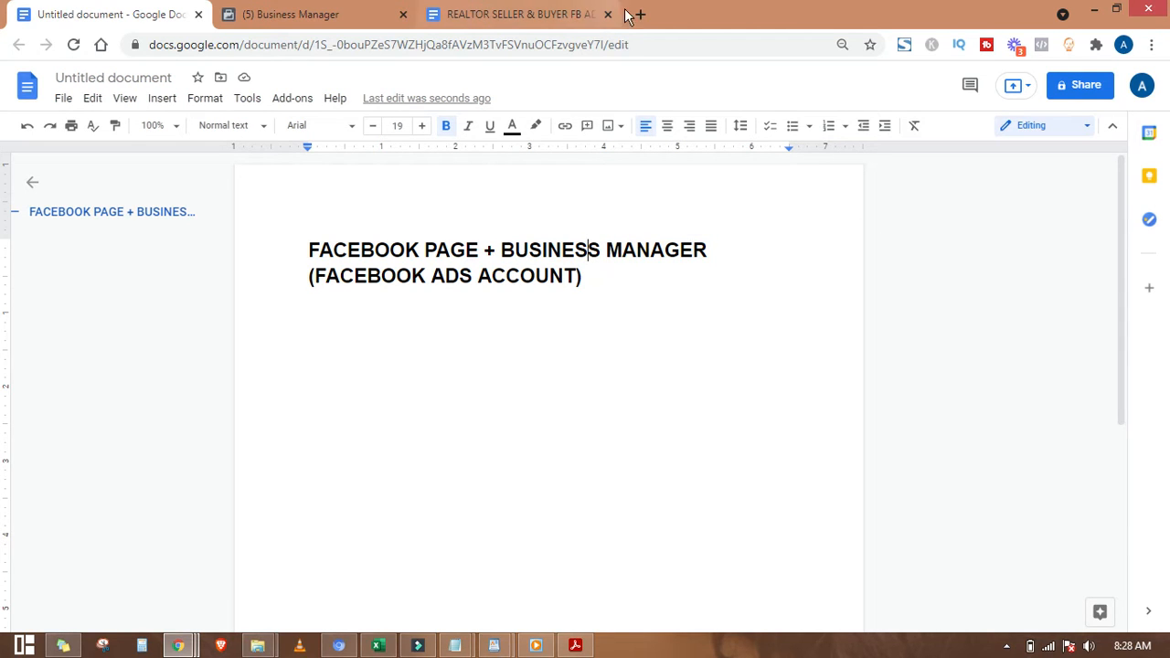
left_click_drag(309, 252, 616, 272)
left_click(615, 272)
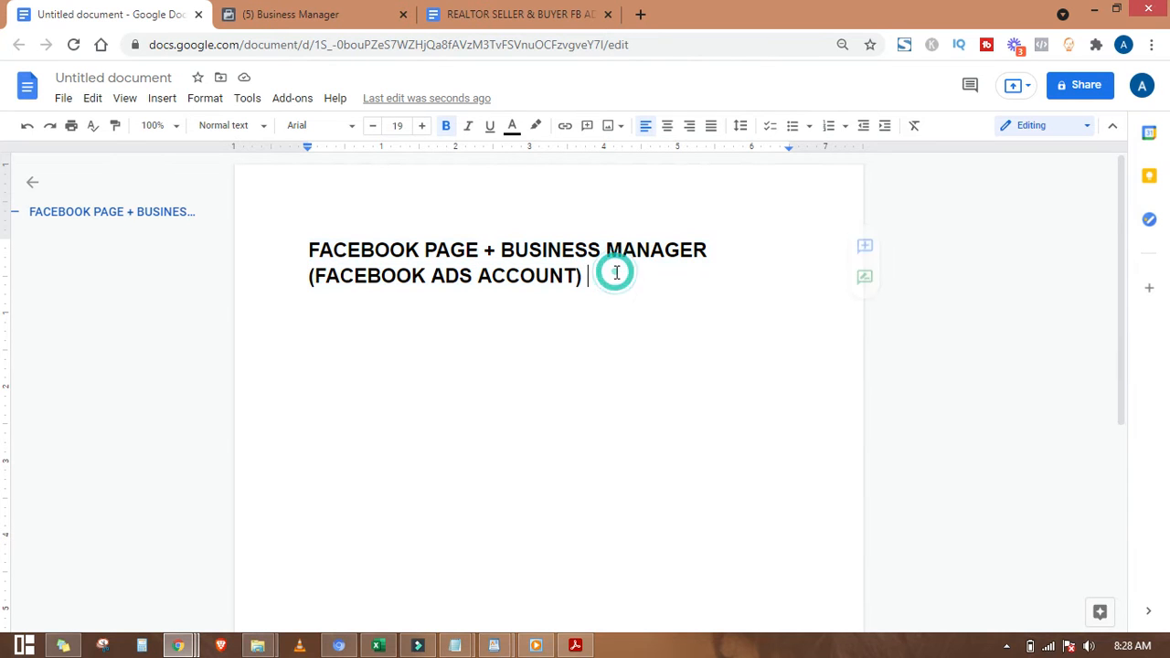
Step: In a new tab, search Google for 'how to create a facebook page'
left_click(639, 15)
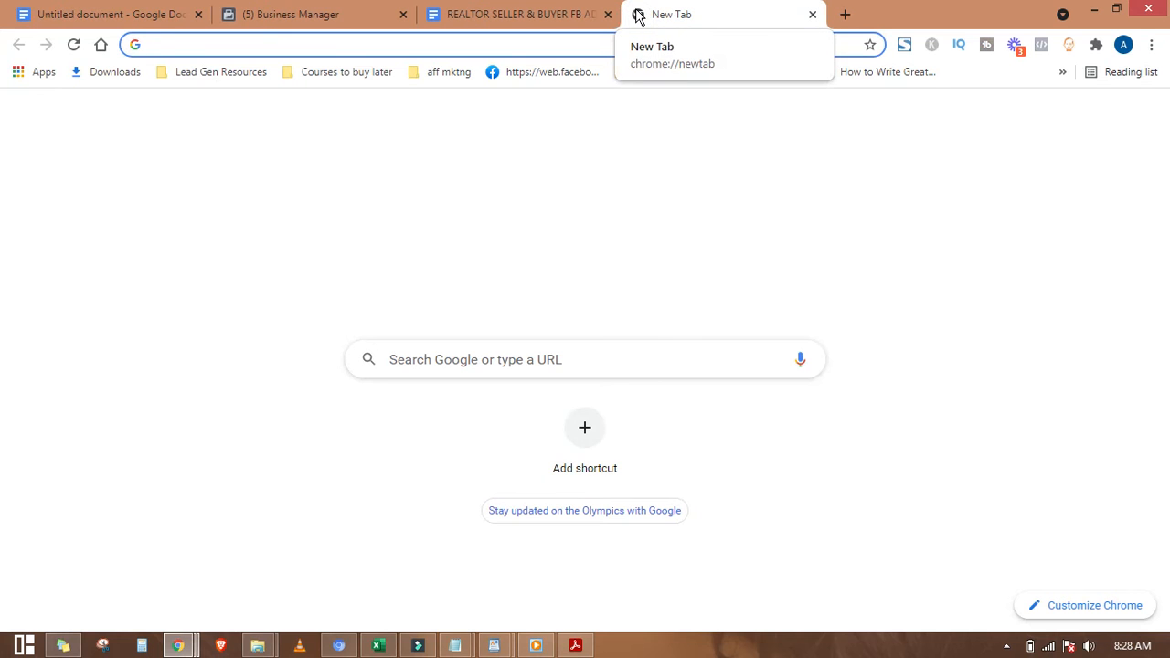
type("how ")
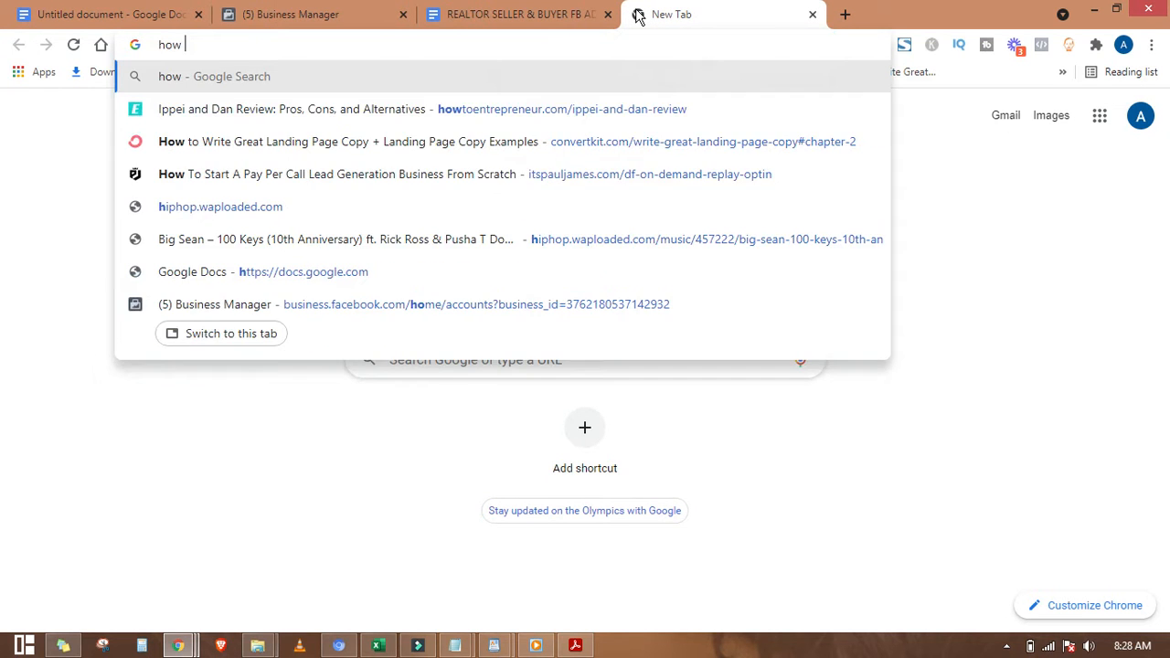
type("tp")
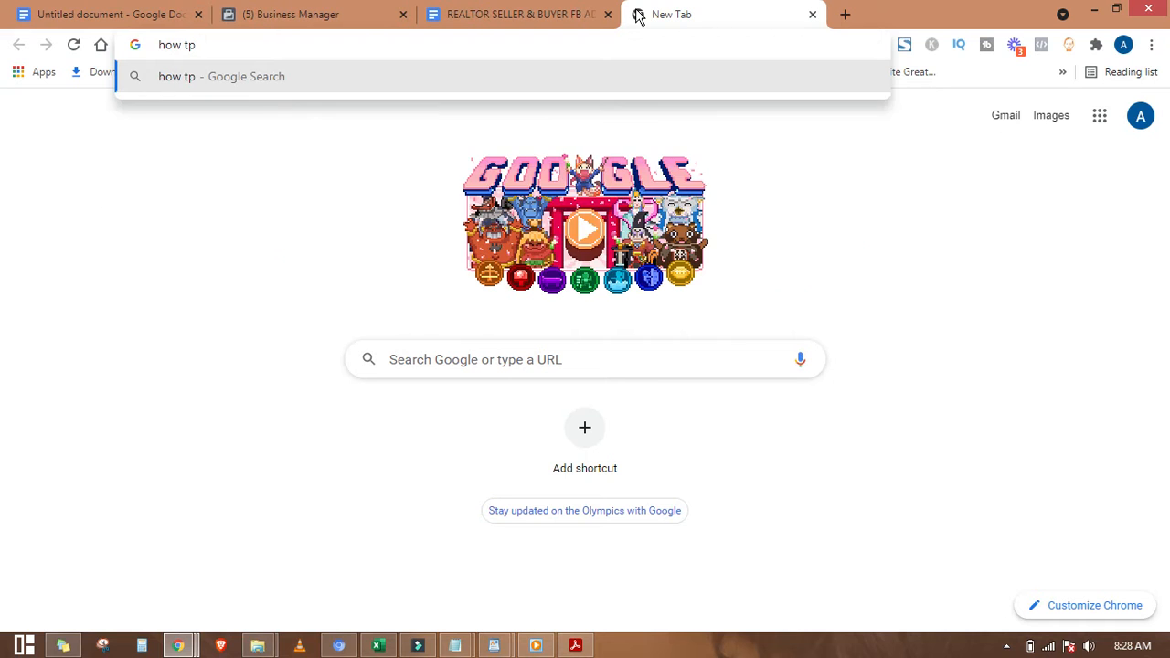
key("BackSpace")
type("o c")
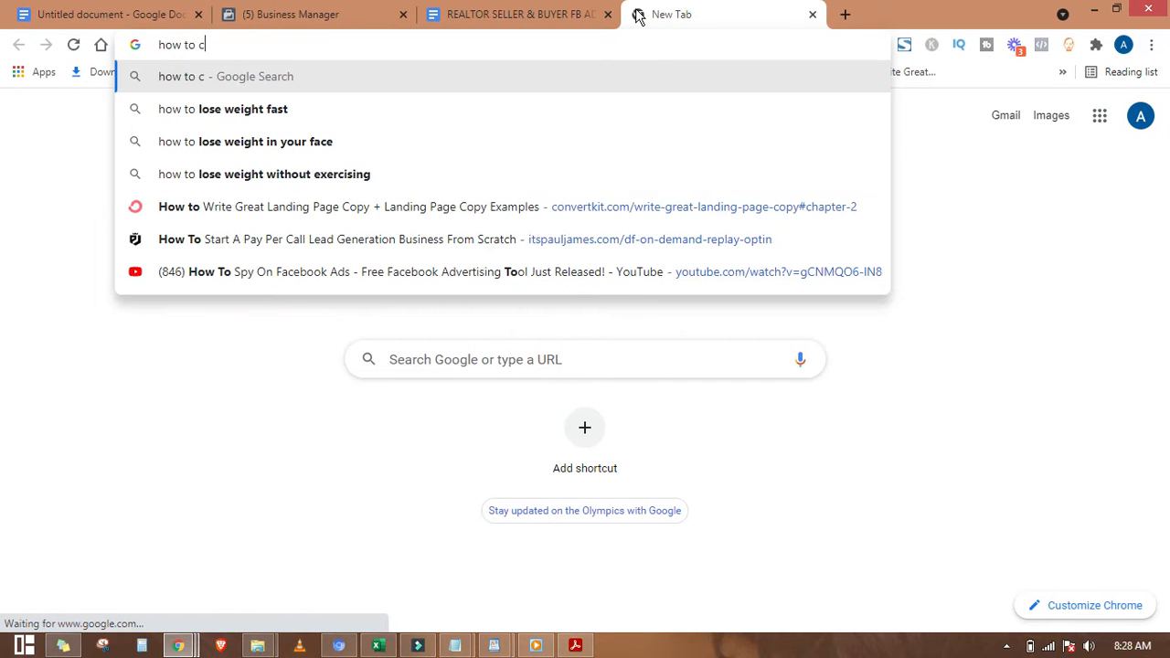
type("reate a face")
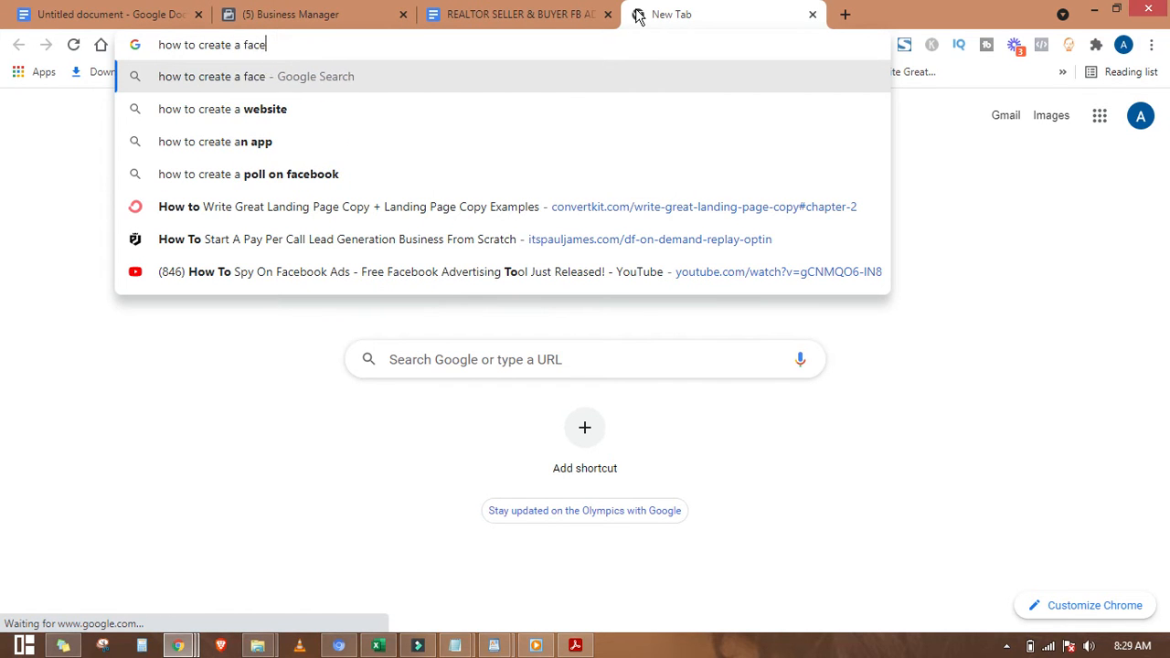
type("book page")
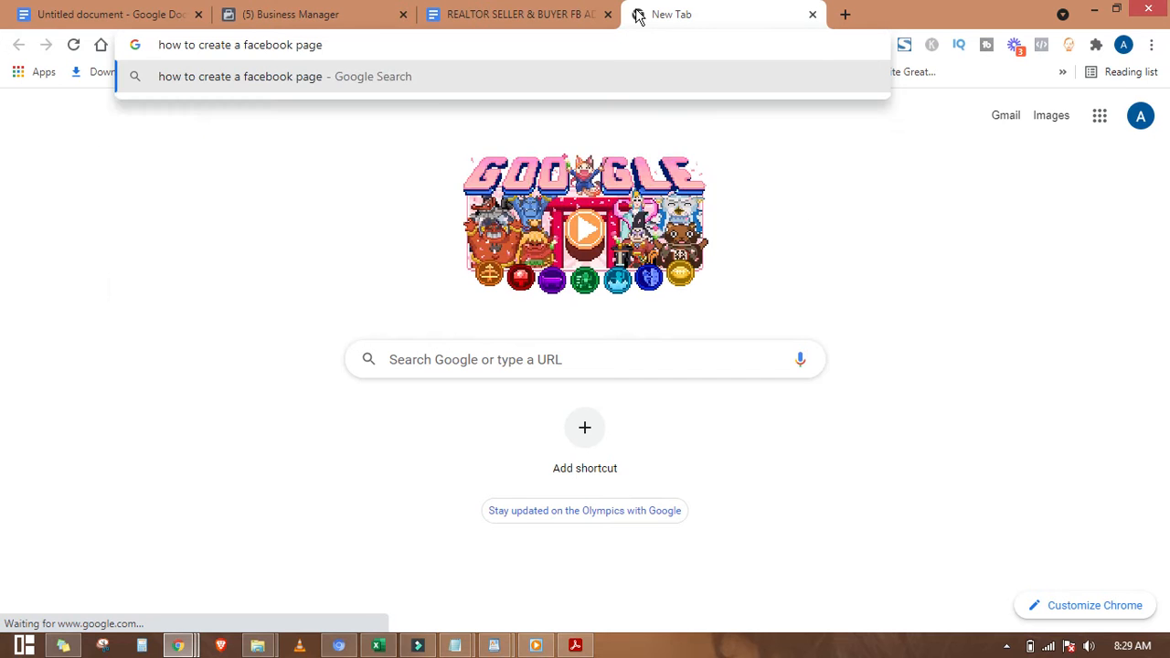
key("Return")
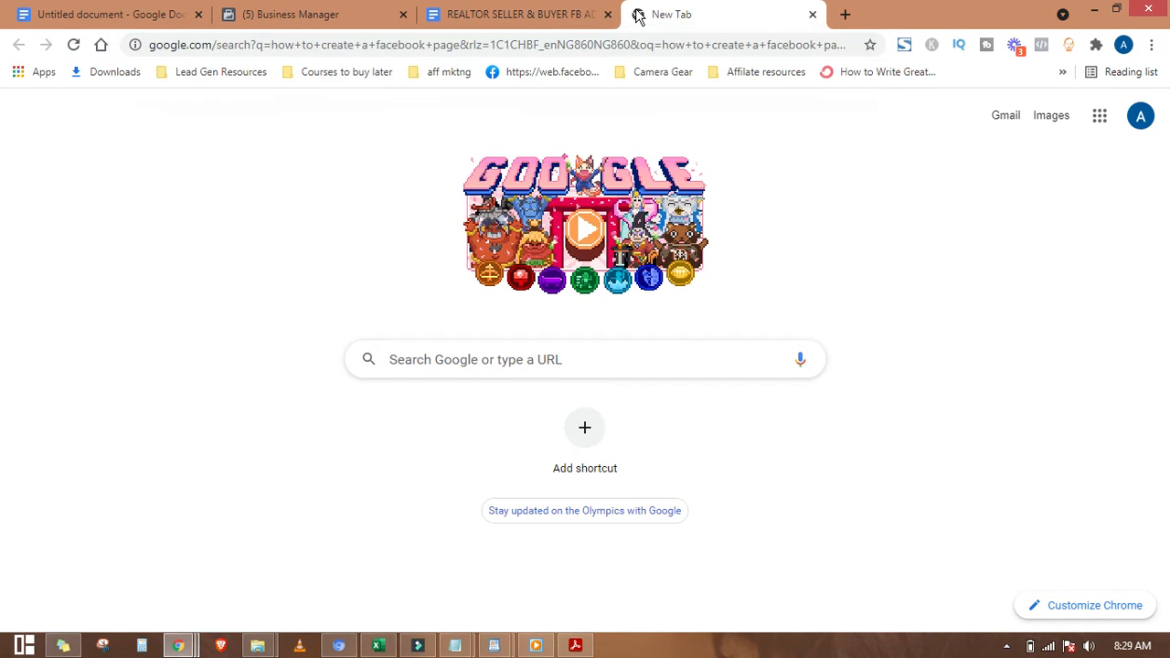
Step: In another new tab, search 'how to create a business manager + ads account', then compare both tabs
left_click(847, 16)
type("how ")
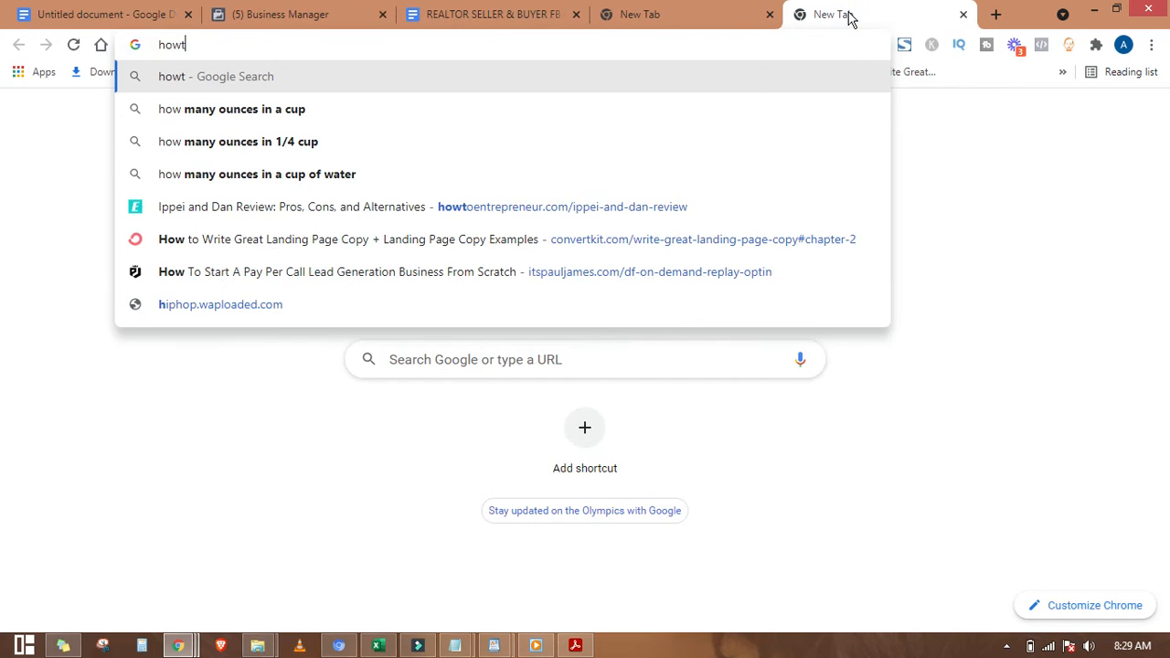
type("to creaye")
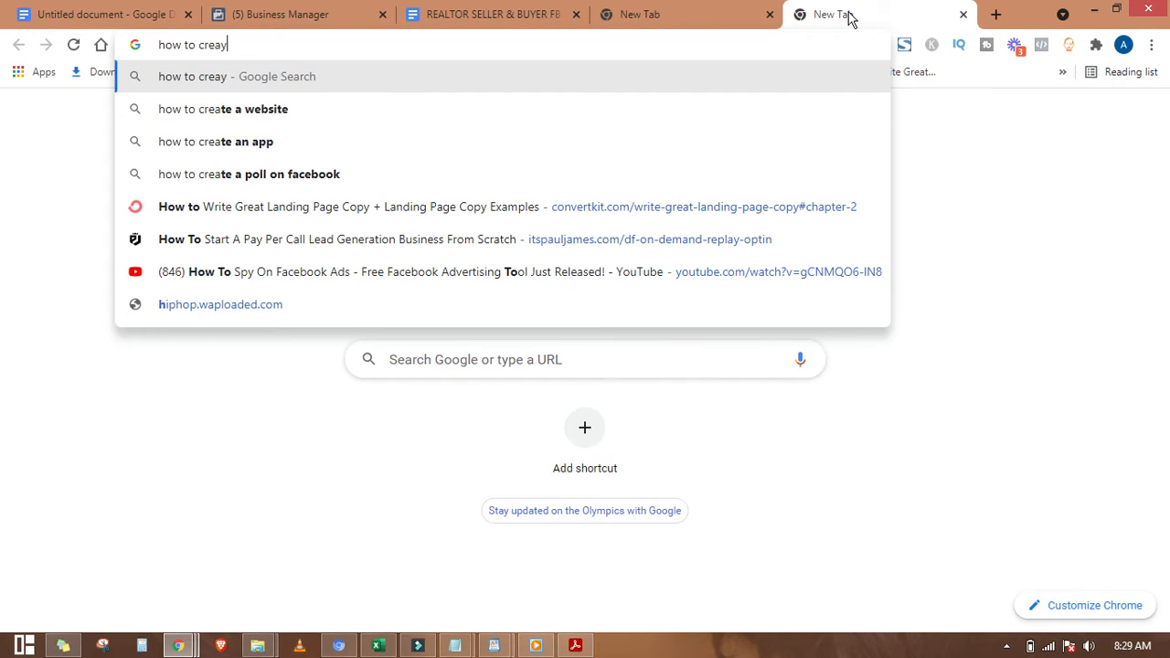
key("BackSpace")
key("BackSpace")
type("te a ")
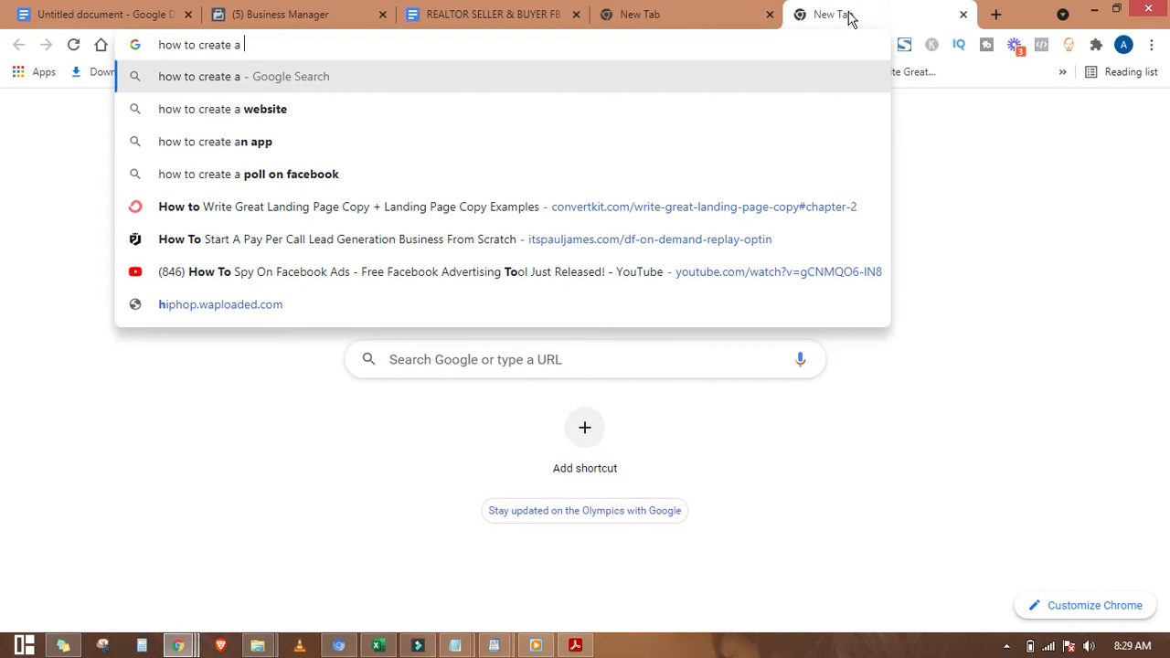
type("business m")
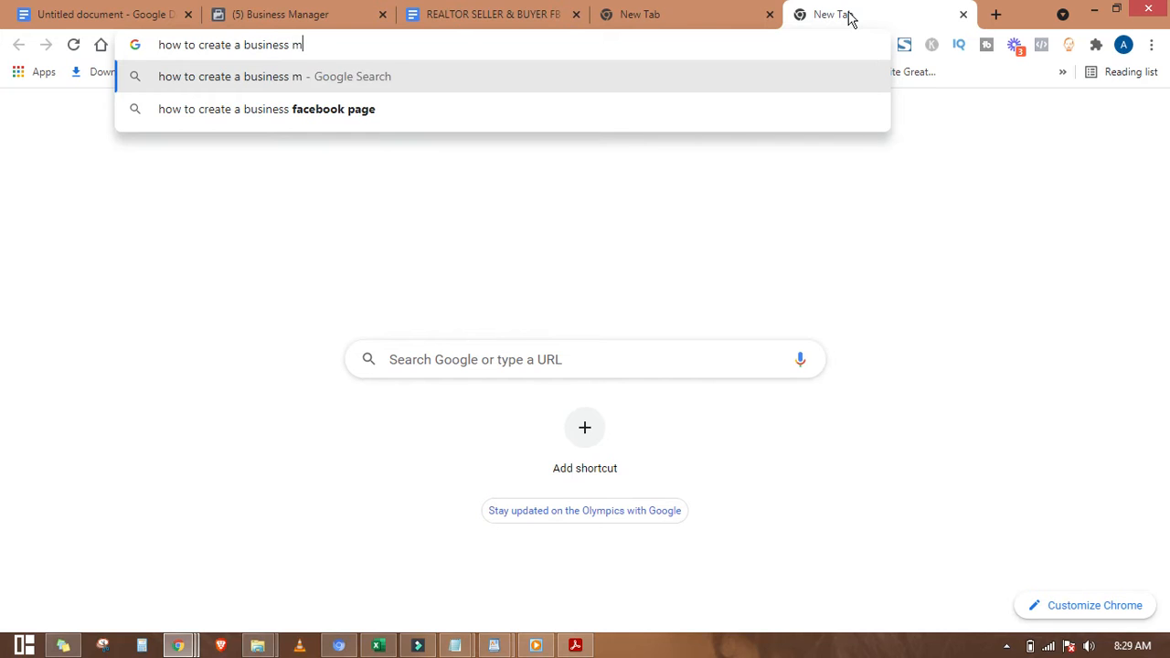
type("anager + ")
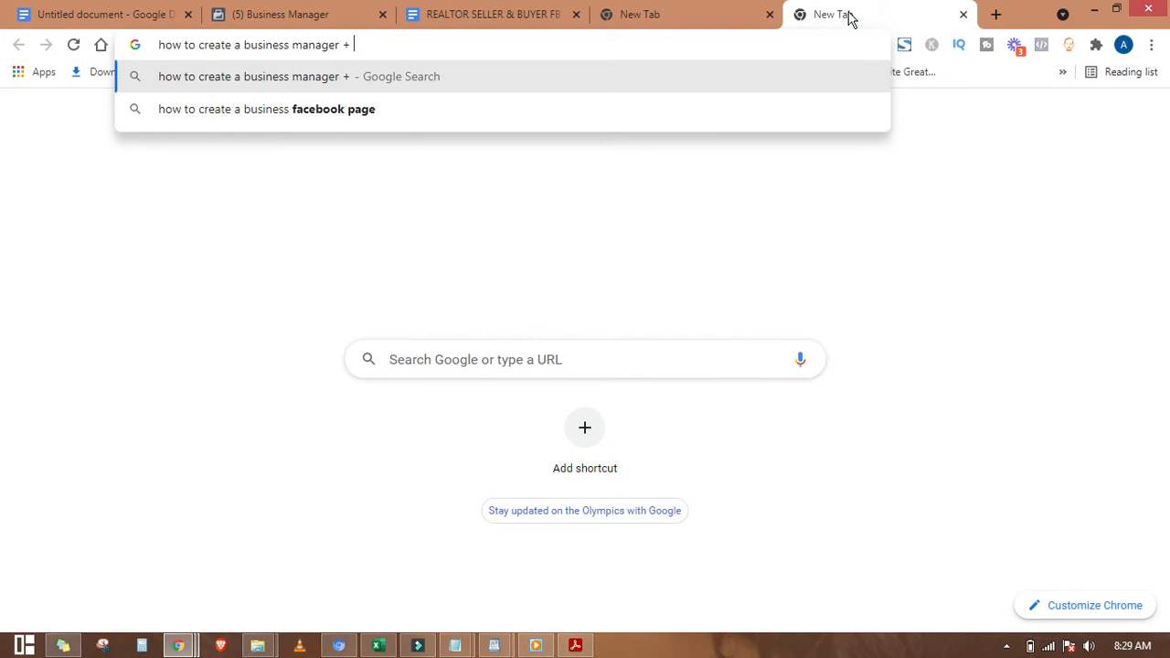
type("ads acco")
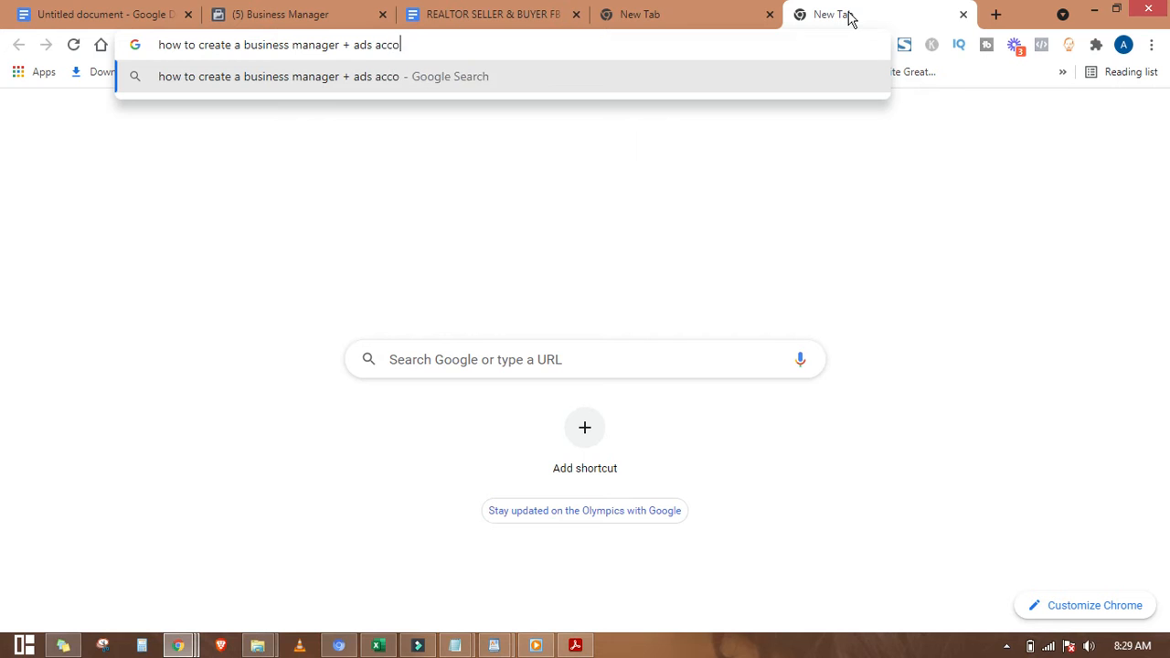
type("unt")
key("Return")
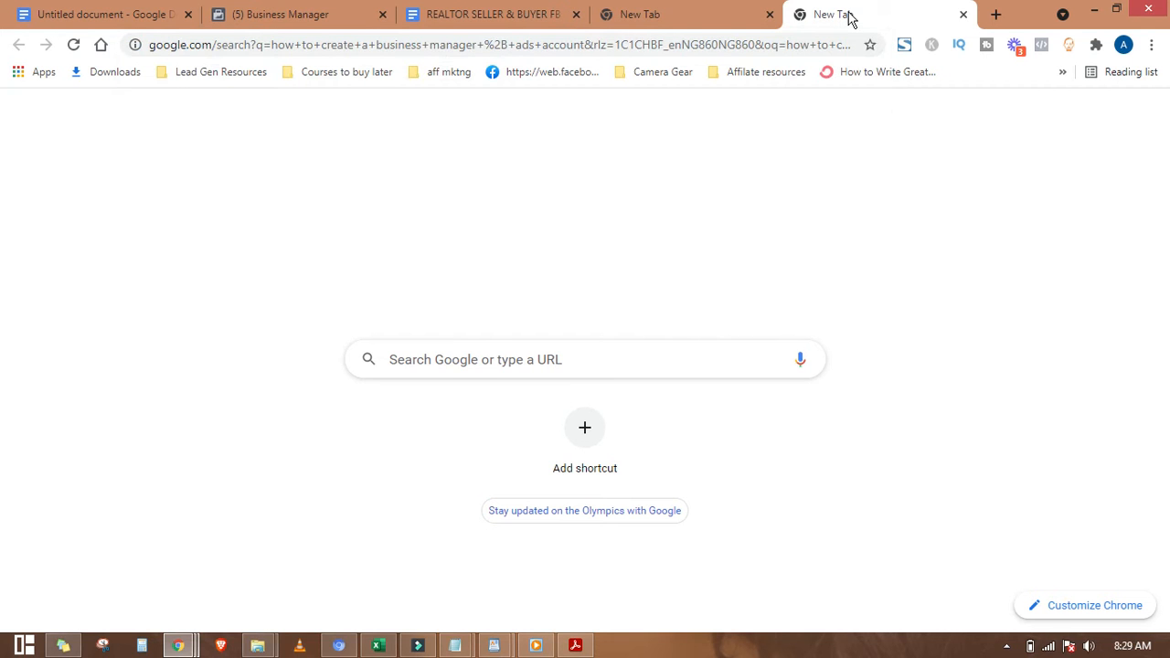
left_click(679, 19)
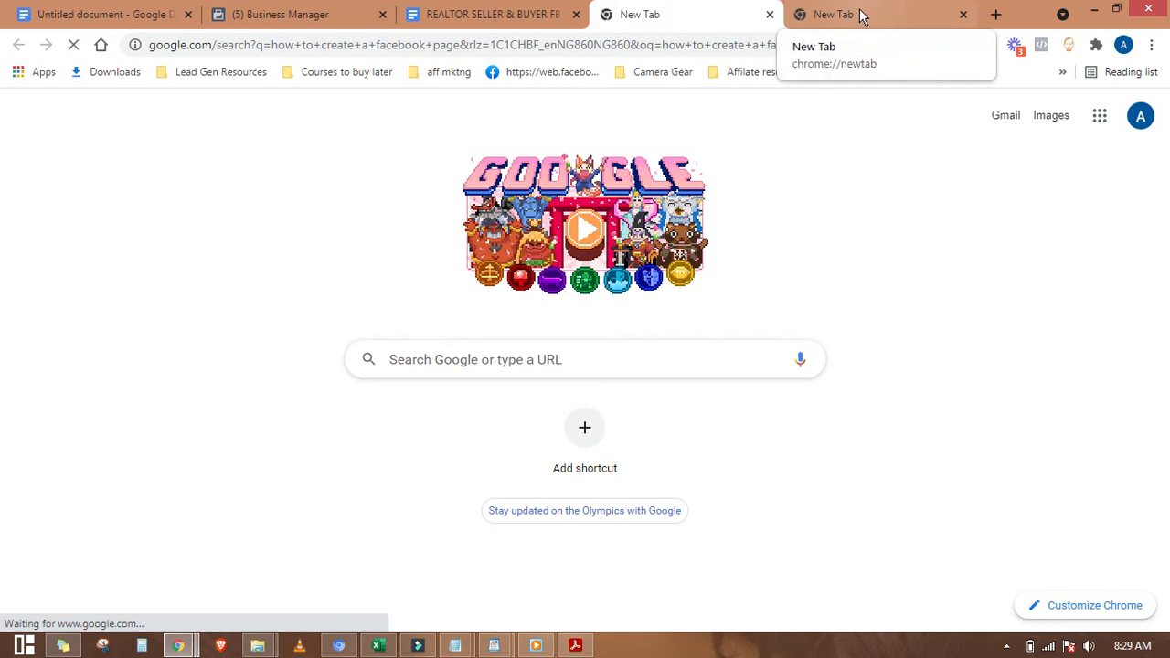
left_click(859, 16)
left_click(716, 17)
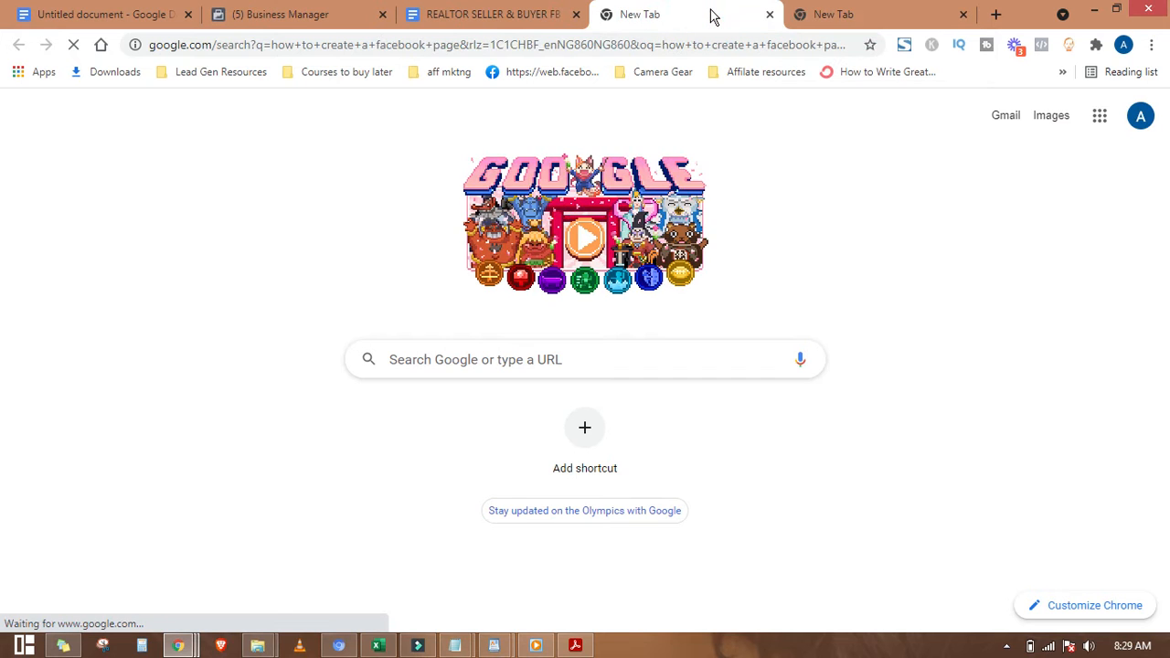
Step: Highlight the featured steps for adding an ad account and for creating a Facebook Page
left_click(833, 16)
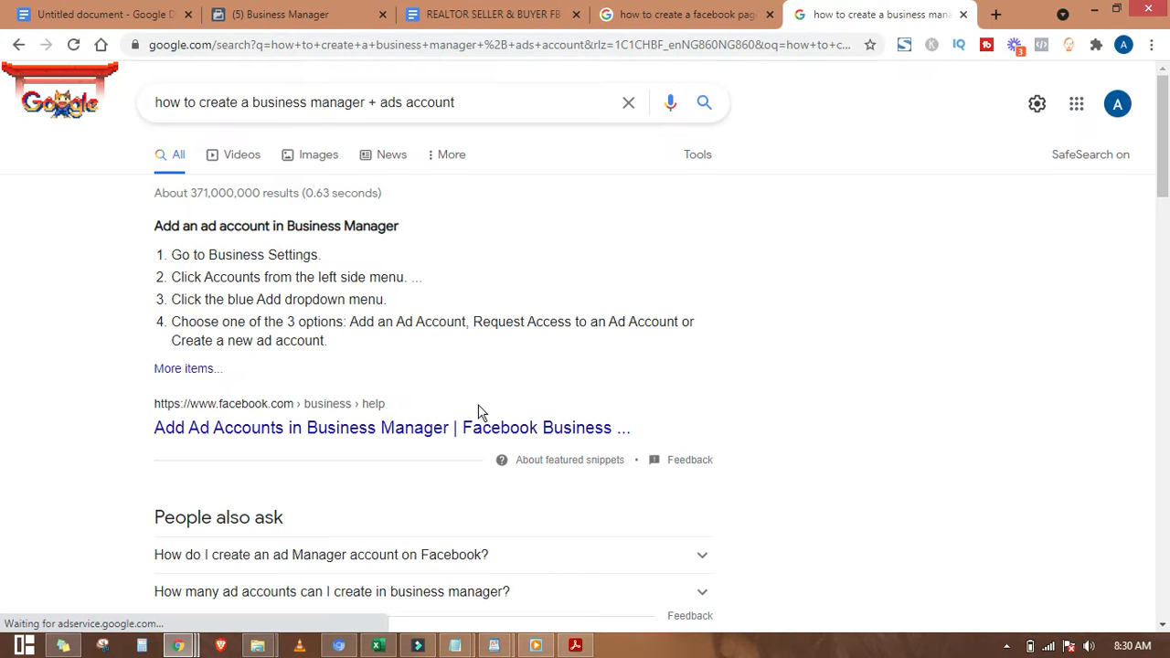
left_click_drag(155, 227, 449, 339)
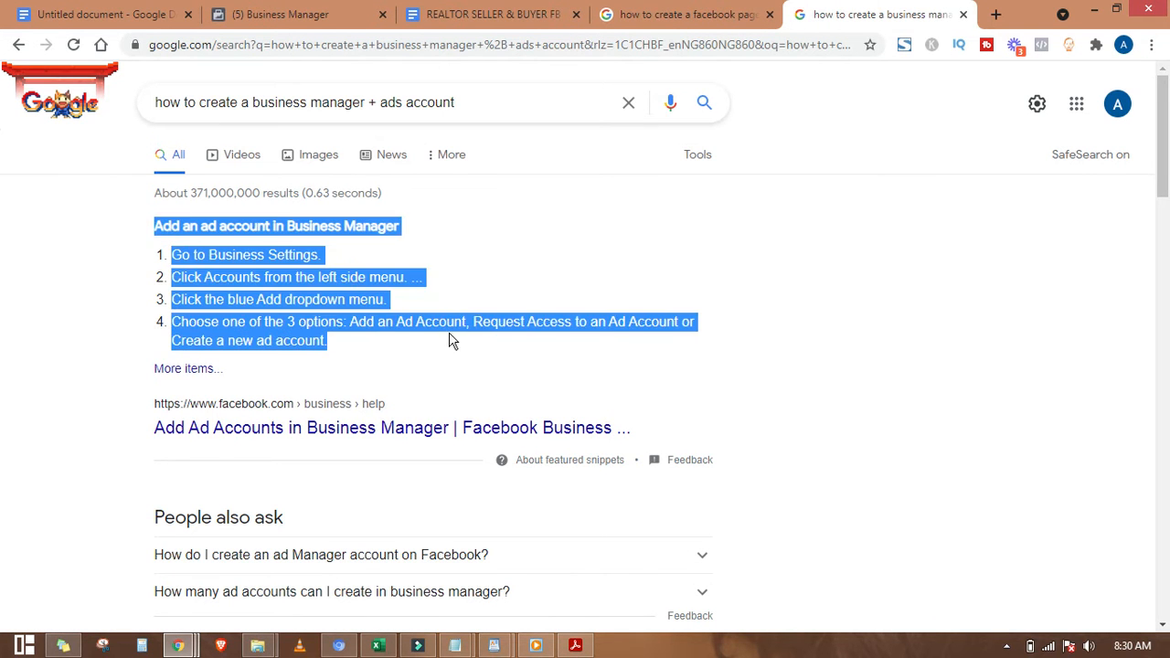
left_click(449, 321)
left_click(672, 15)
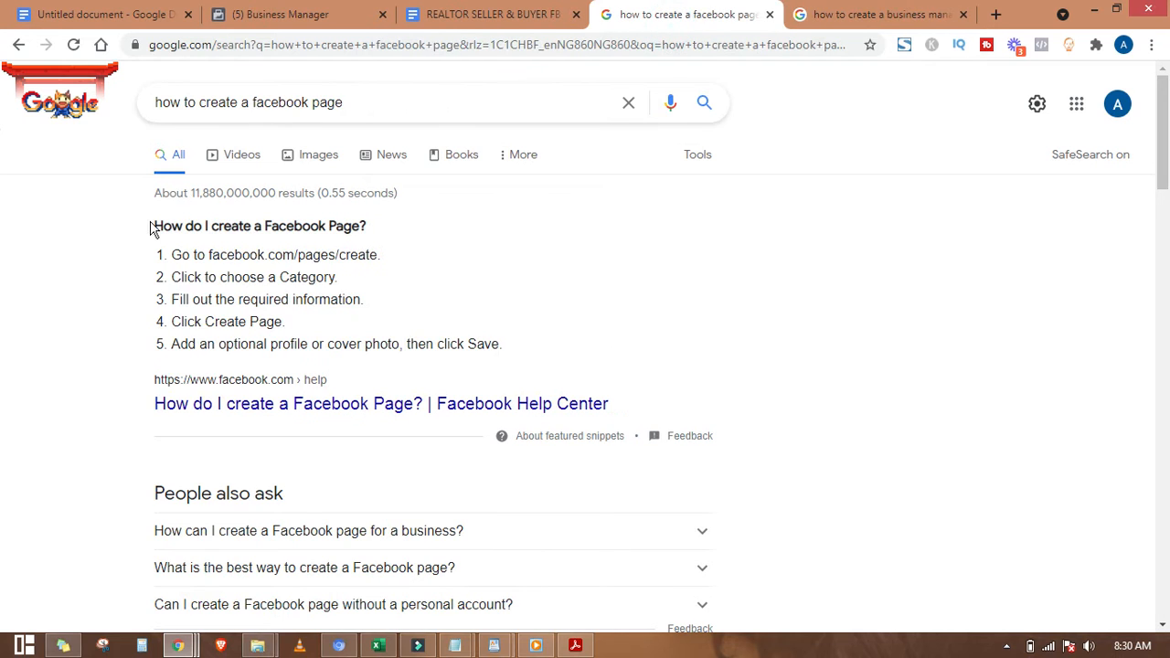
left_click_drag(149, 227, 408, 326)
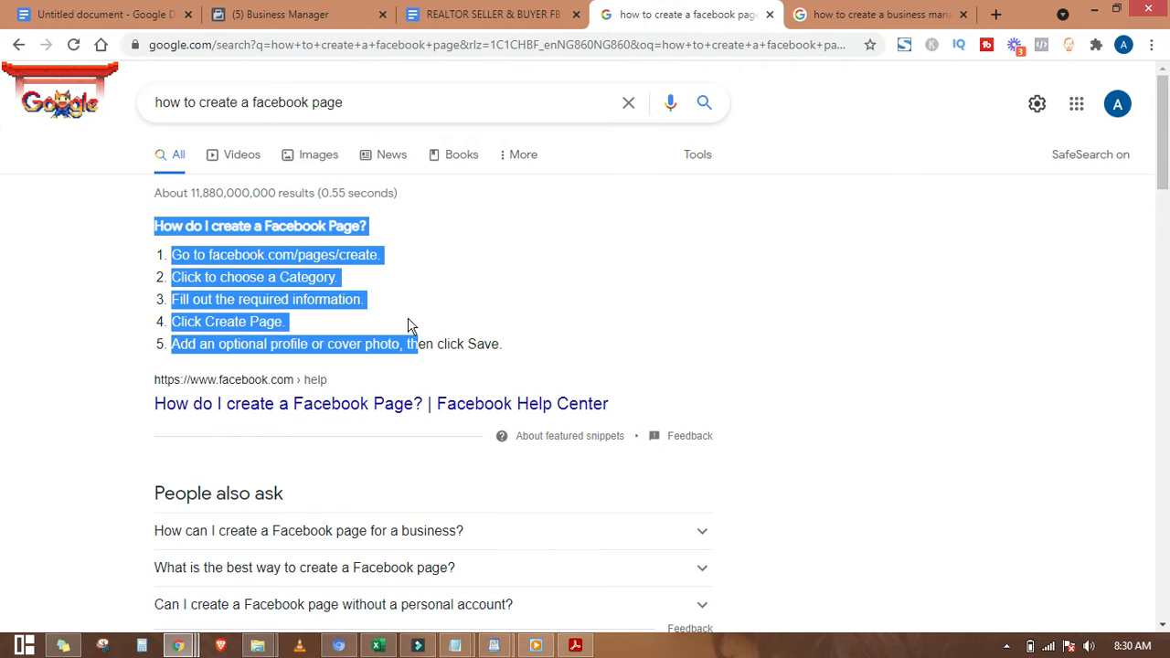
Step: Glance back at the Google Docs notes, then return to the Business Manager page
left_click(105, 15)
left_click(419, 262)
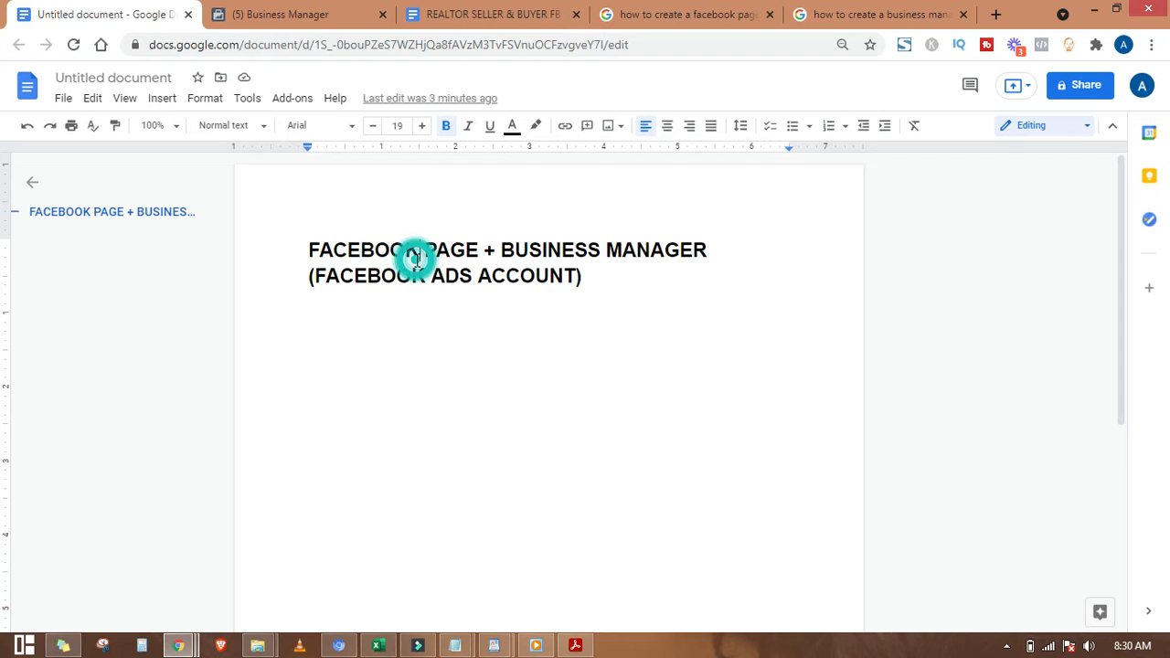
left_click(307, 15)
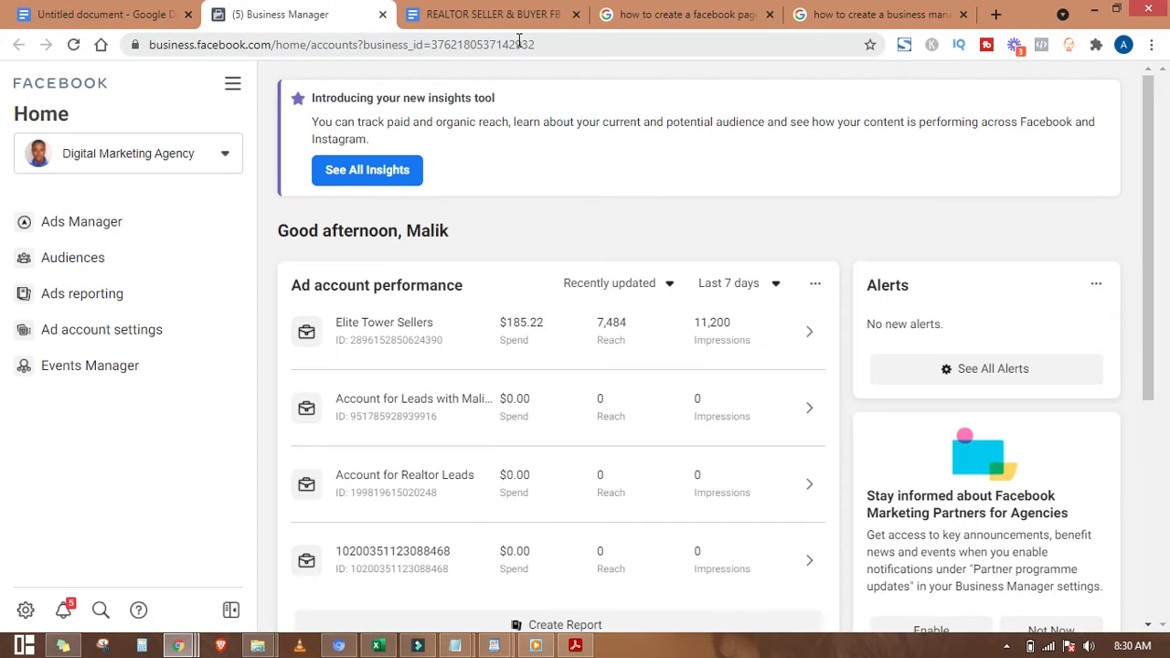
Step: Abandon an address-bar edit and open Ads Manager for the Account for Realtor Leads
left_click(518, 41)
double_click(554, 44)
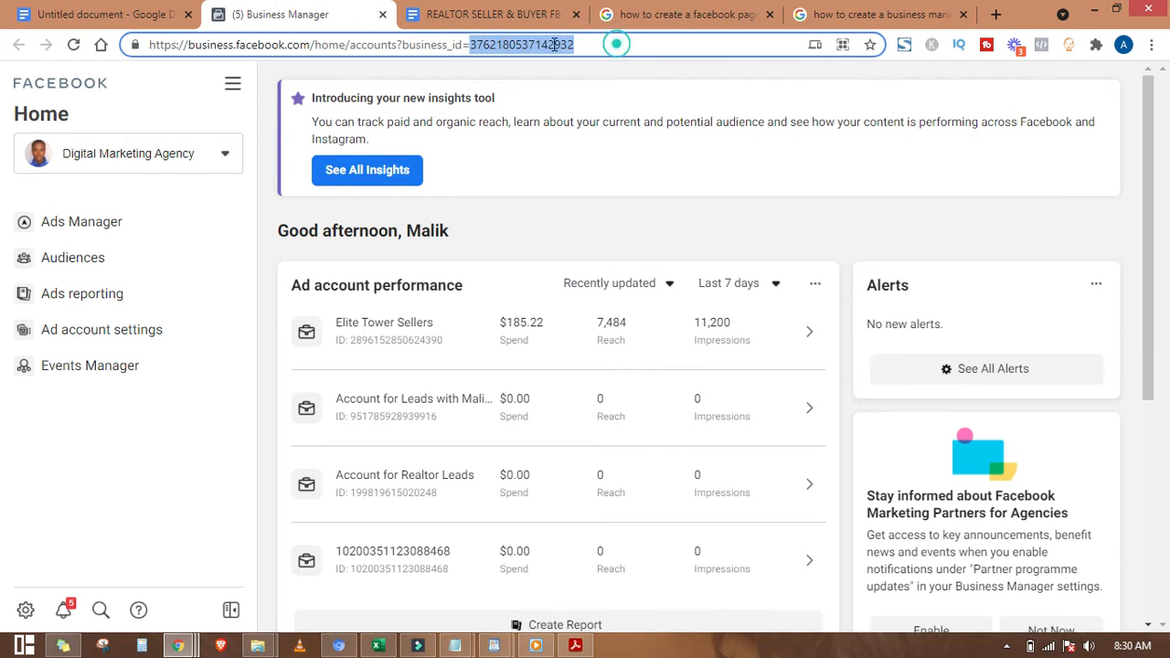
left_click_drag(553, 44, 333, 48)
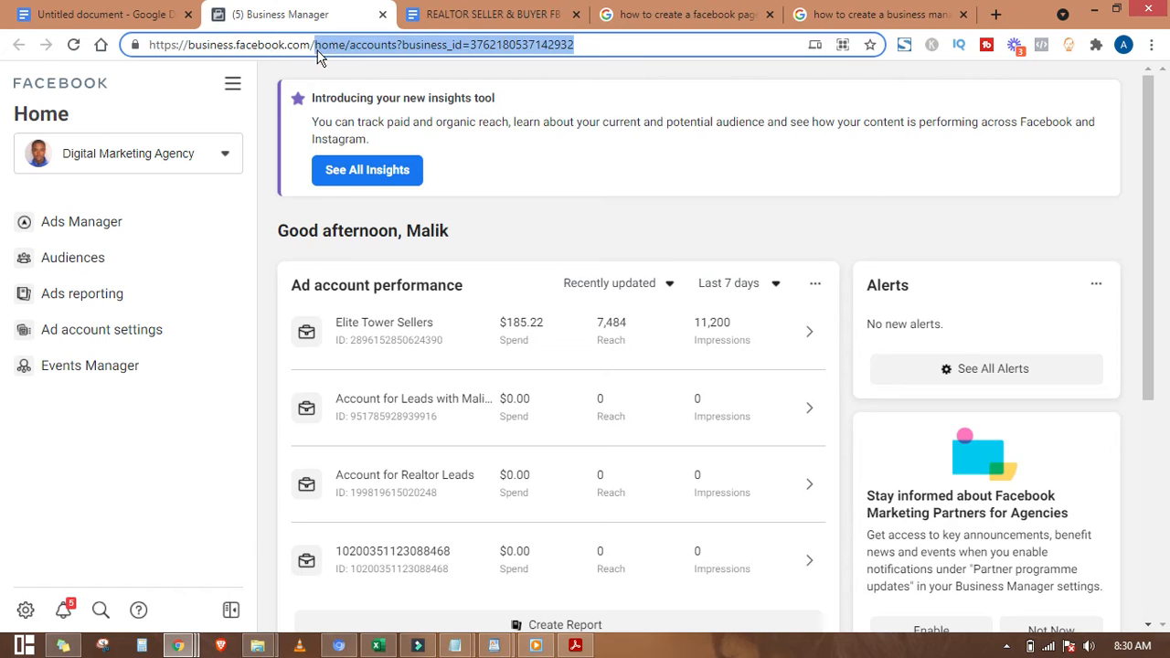
key("BackSpace")
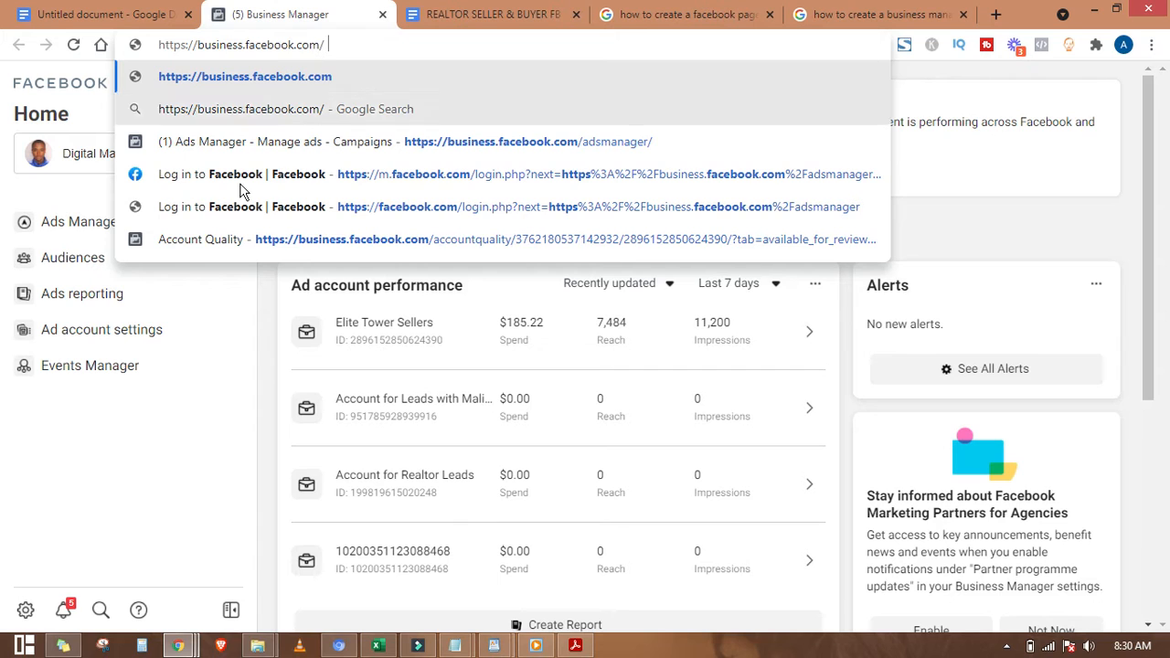
left_click(160, 470)
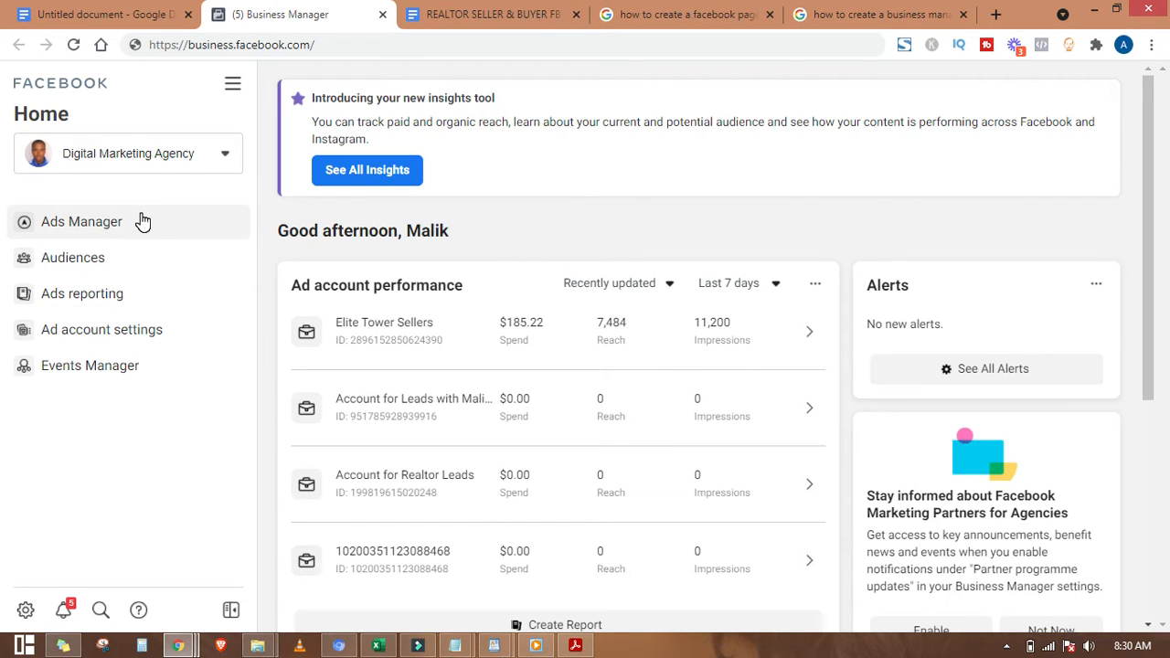
left_click(93, 226)
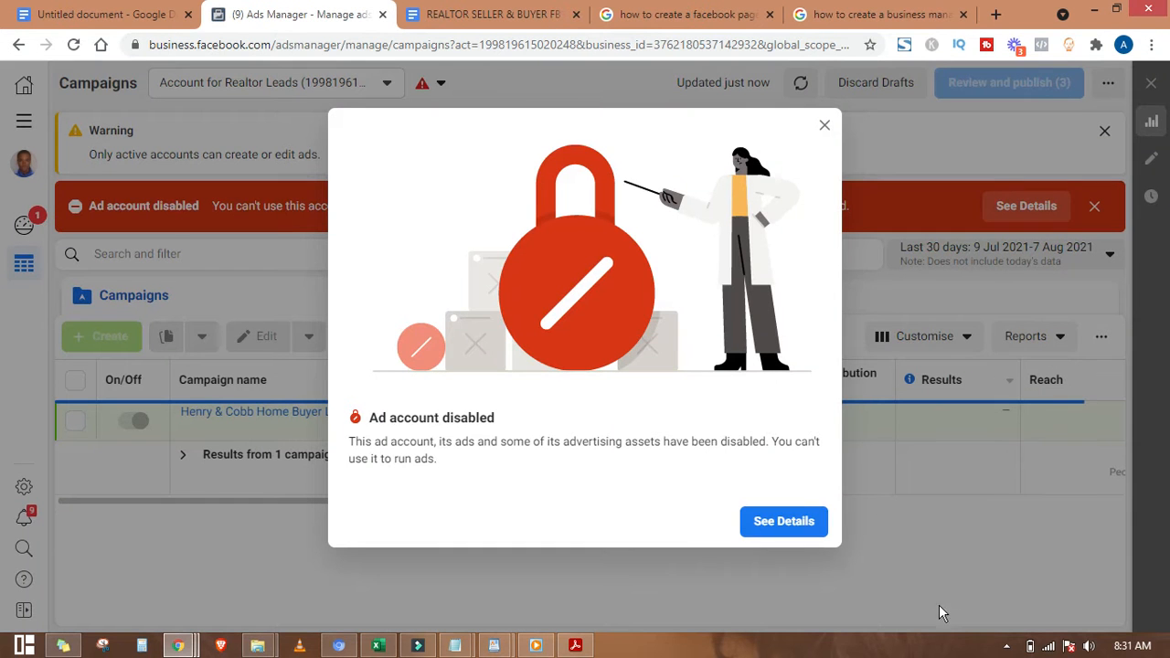
Step: Close the disabled-account popup, browse the full ad account list, then dismiss the red banner and warning
left_click(822, 128)
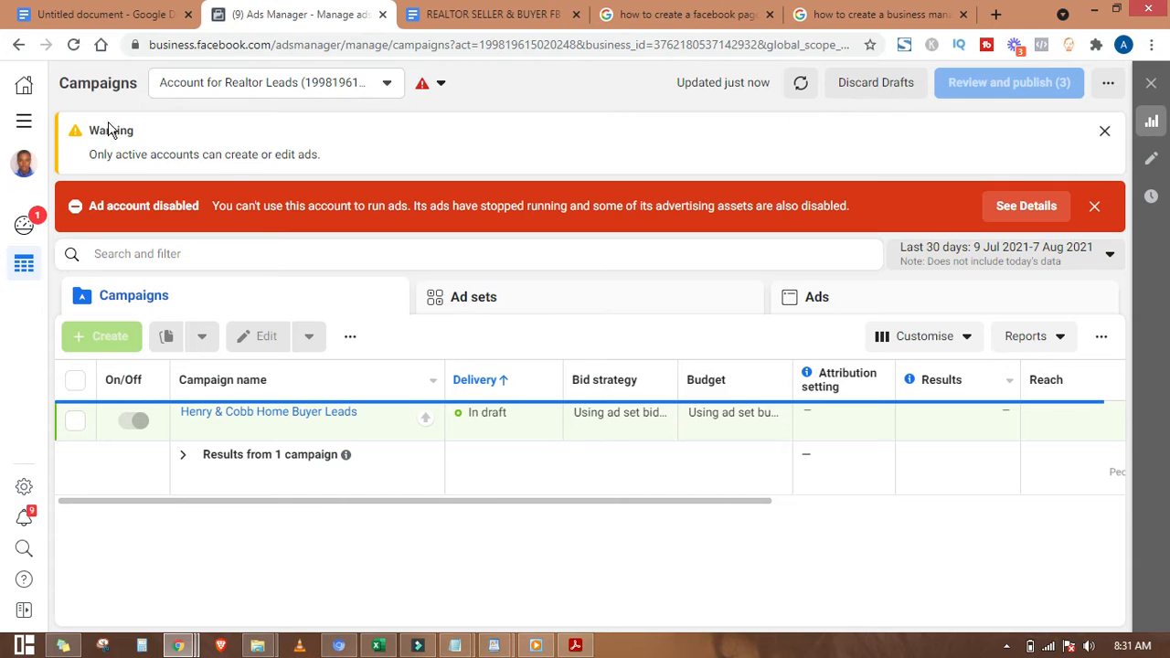
left_click(312, 86)
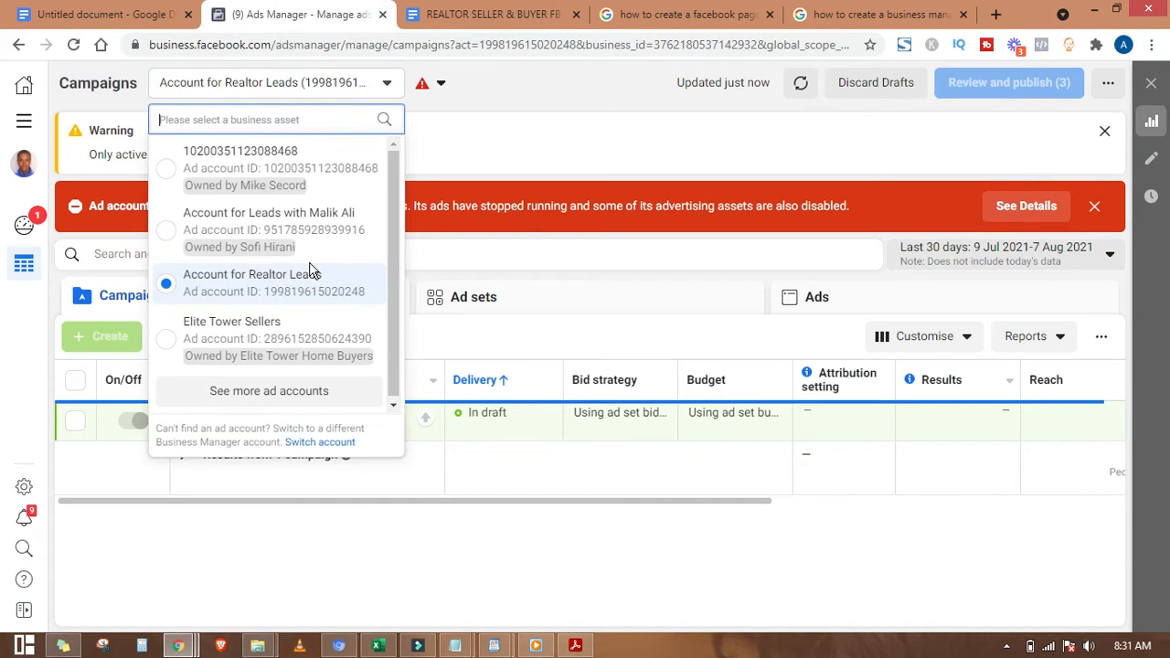
left_click(329, 393)
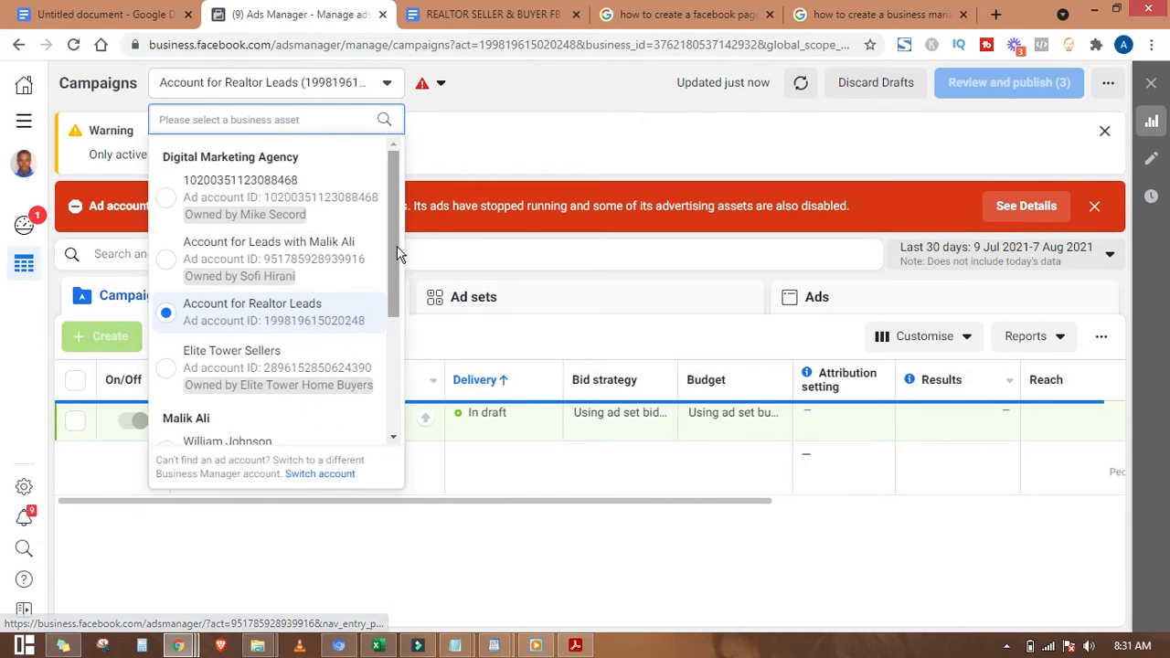
scroll(360, 290, "down", 3)
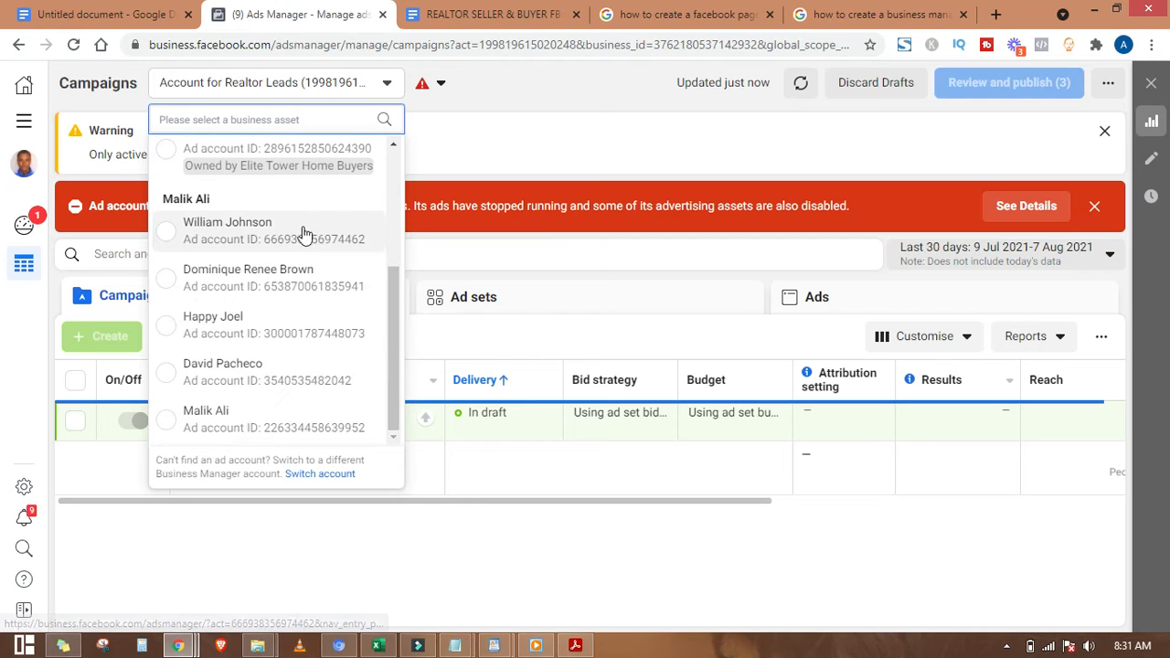
scroll(400, 342, "up", 5)
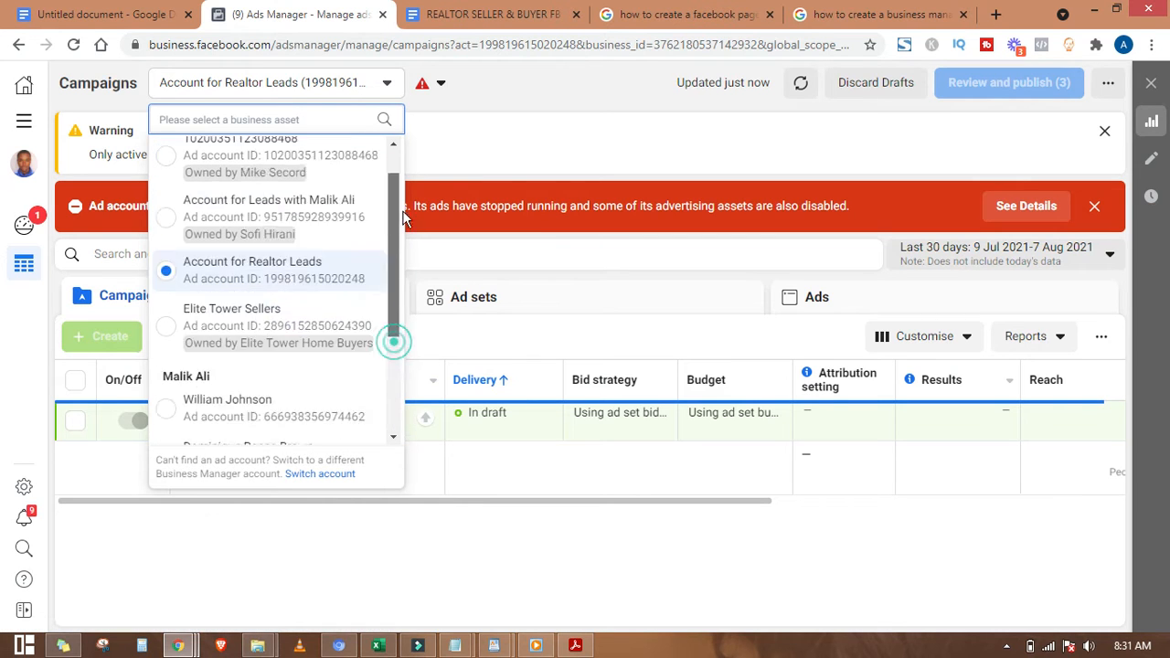
left_click(535, 124)
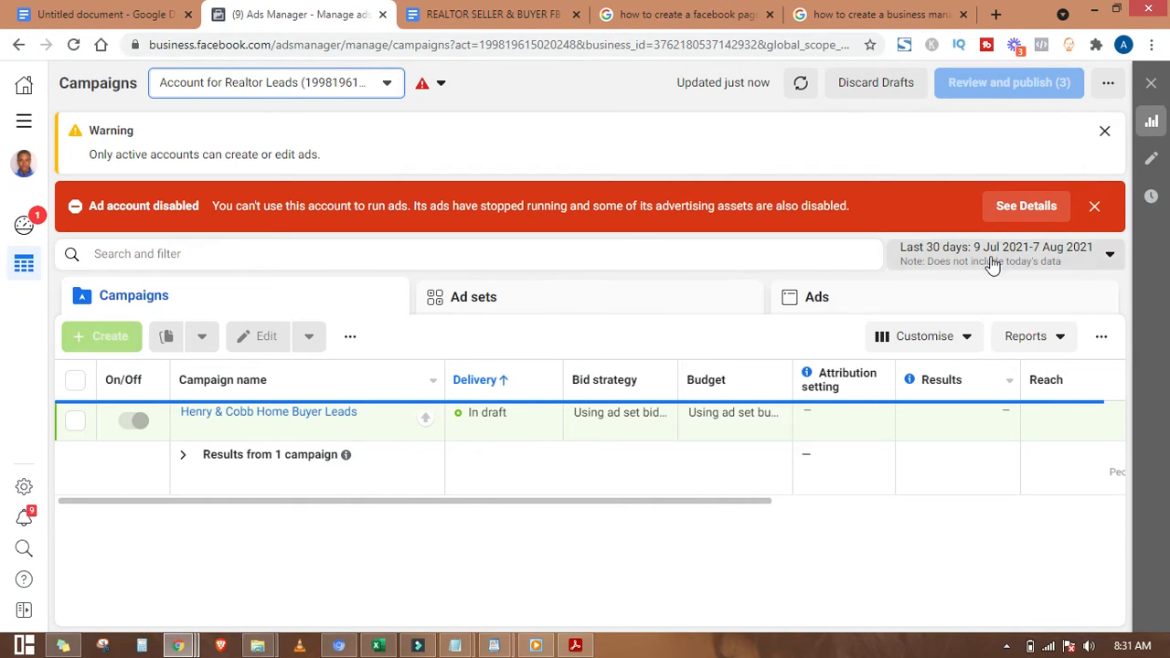
left_click(1094, 209)
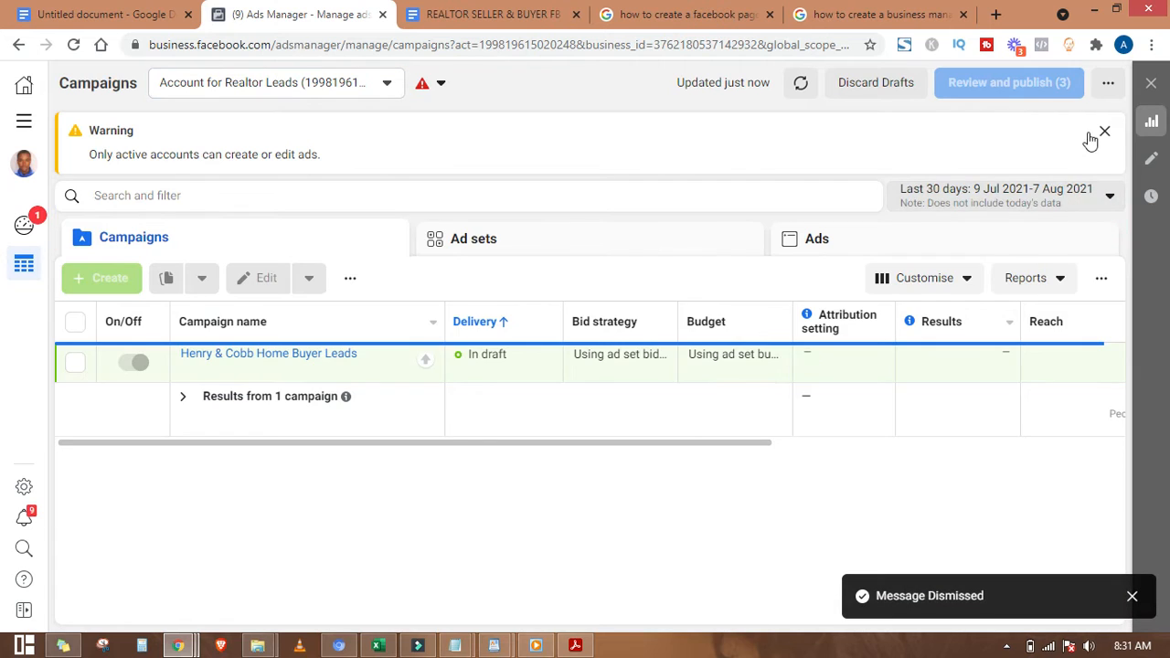
left_click(1102, 133)
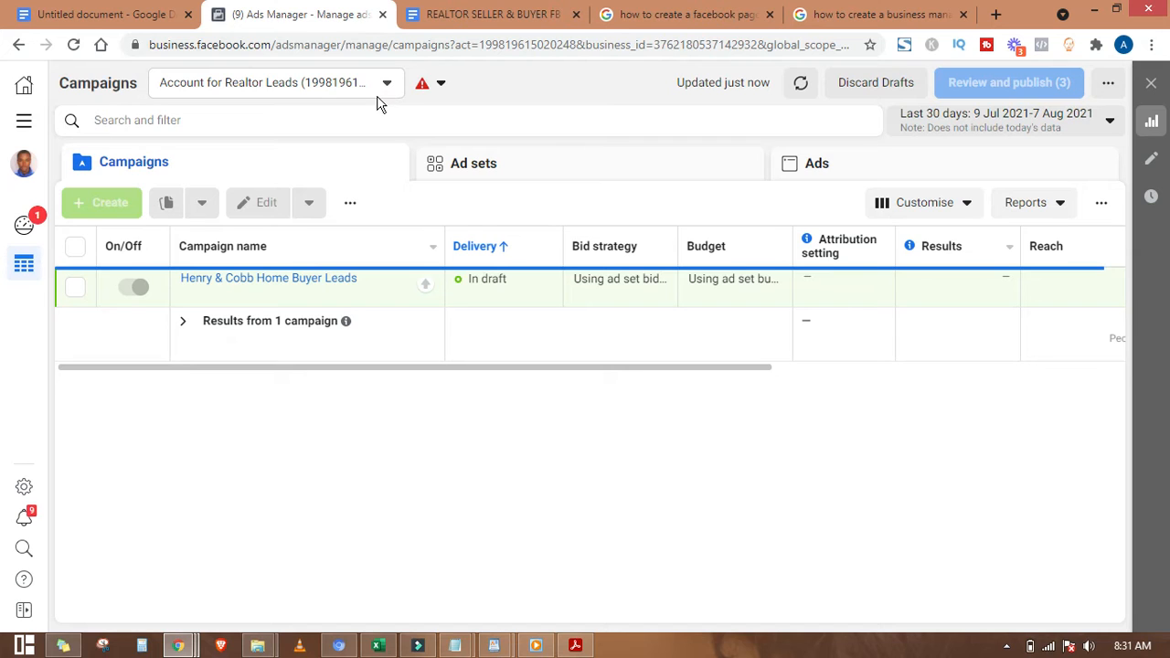
Step: Open Business settings and view the business's payment methods
left_click(26, 487)
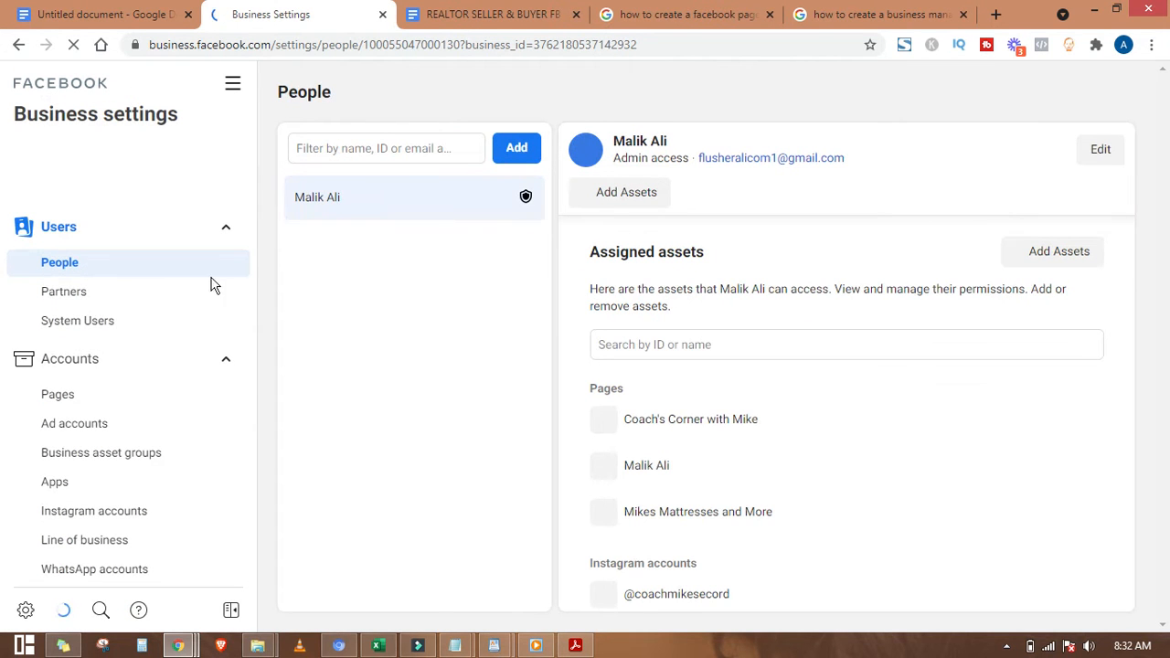
scroll(104, 352, "down", 2)
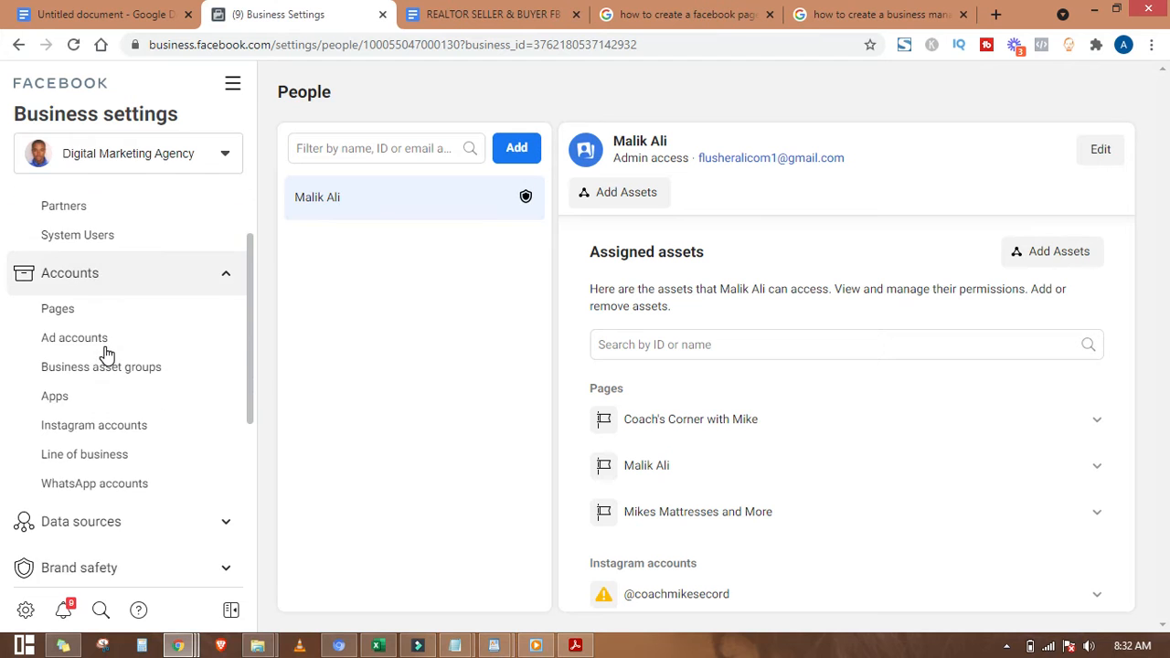
scroll(106, 354, "down", 3)
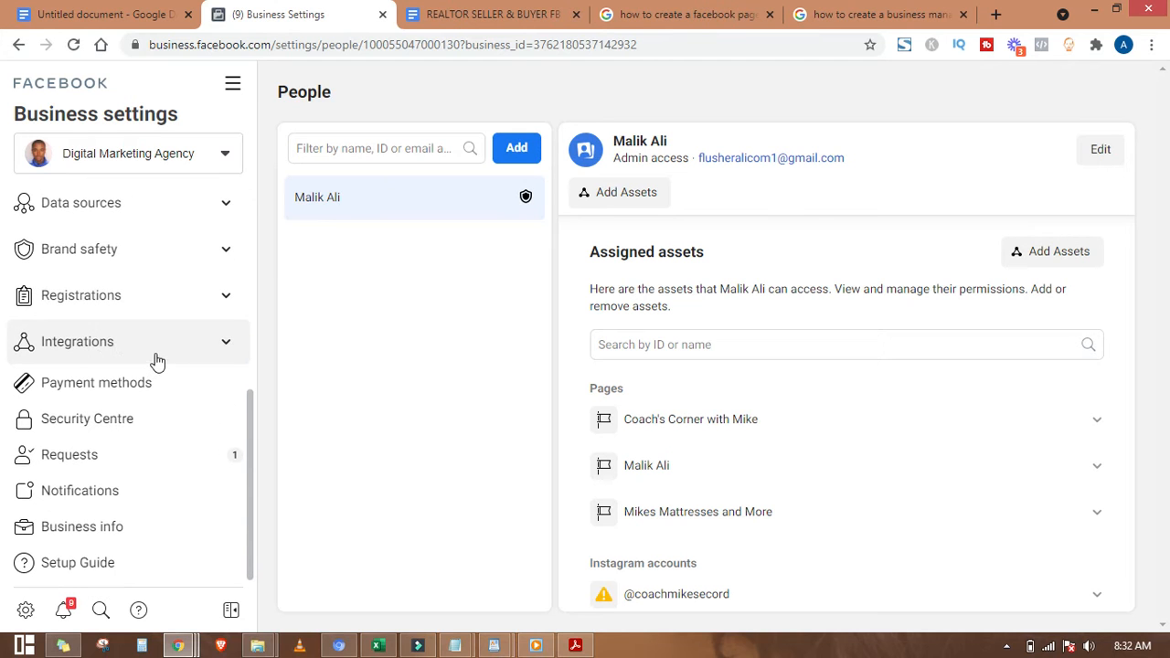
left_click(157, 384)
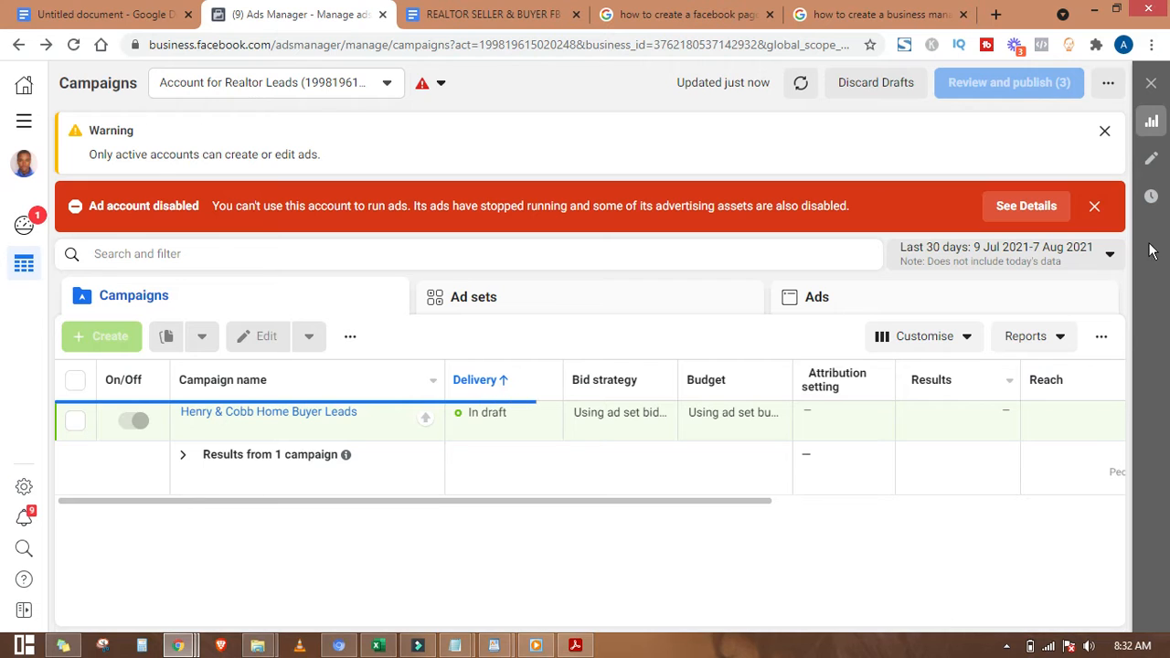
Step: Dismiss the disabled and inactive-account warnings, then attempt to create a campaign in this account
left_click(1092, 206)
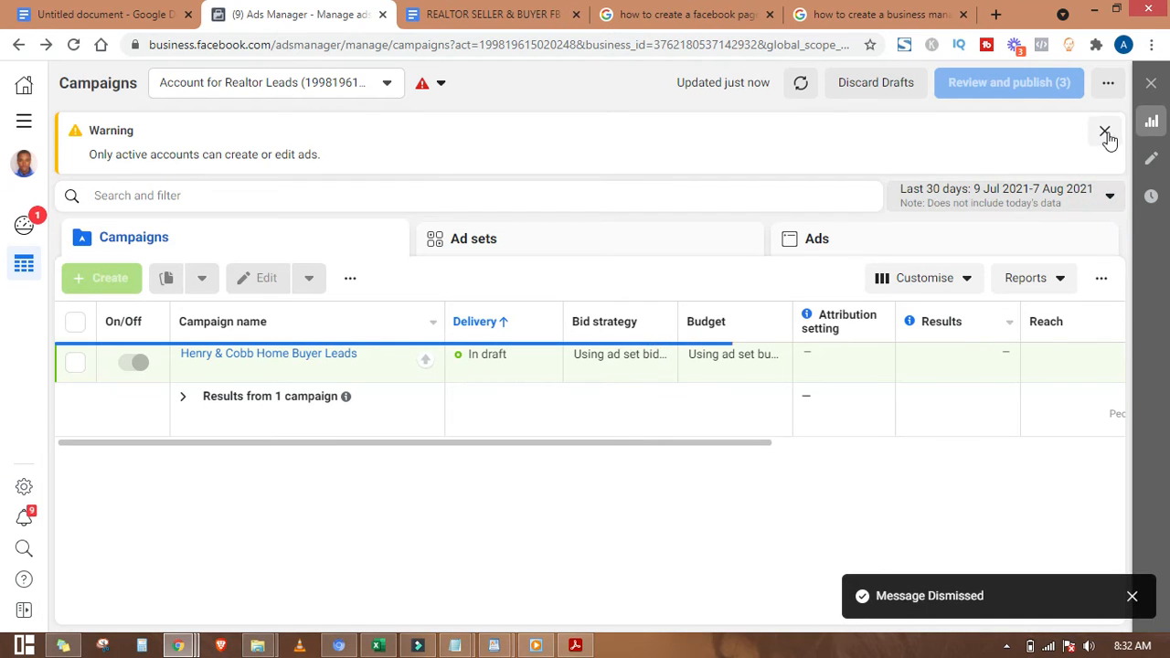
left_click(1104, 133)
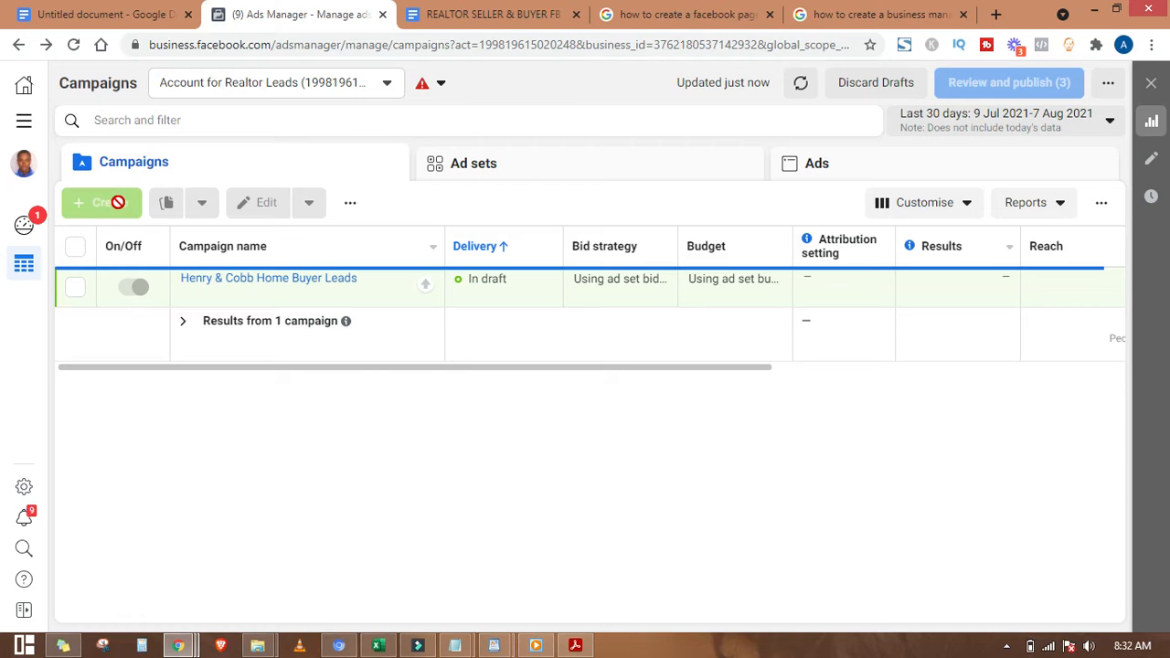
left_click(111, 194)
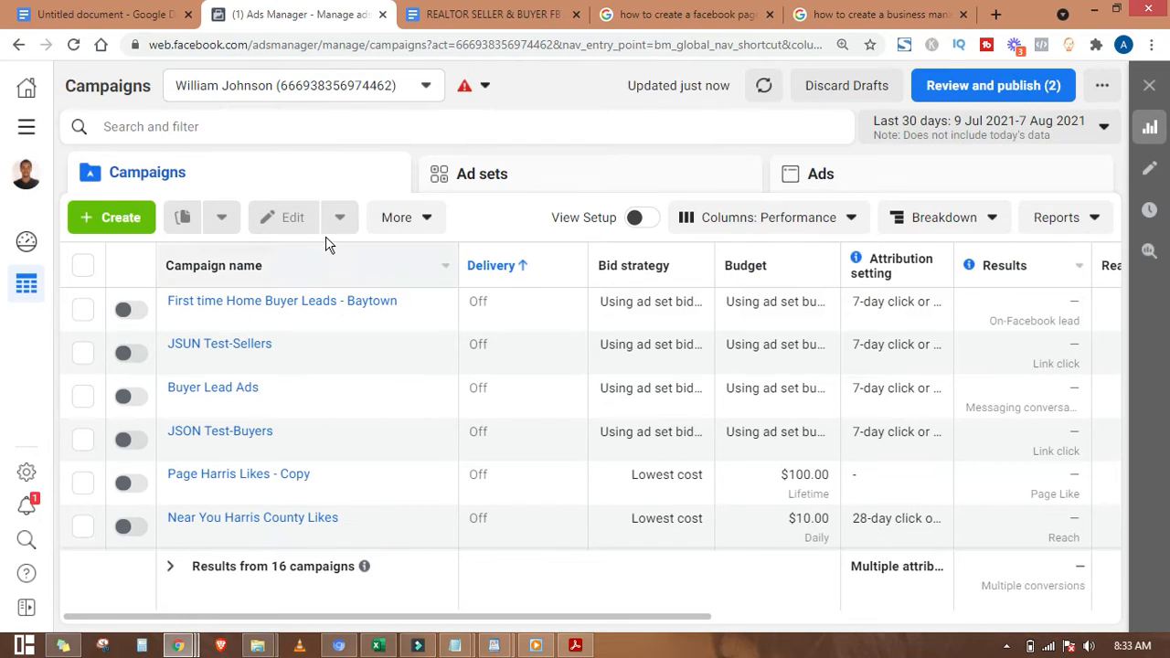
Step: Start a new campaign with the Lead Generation objective and expand the naming fields
left_click(133, 219)
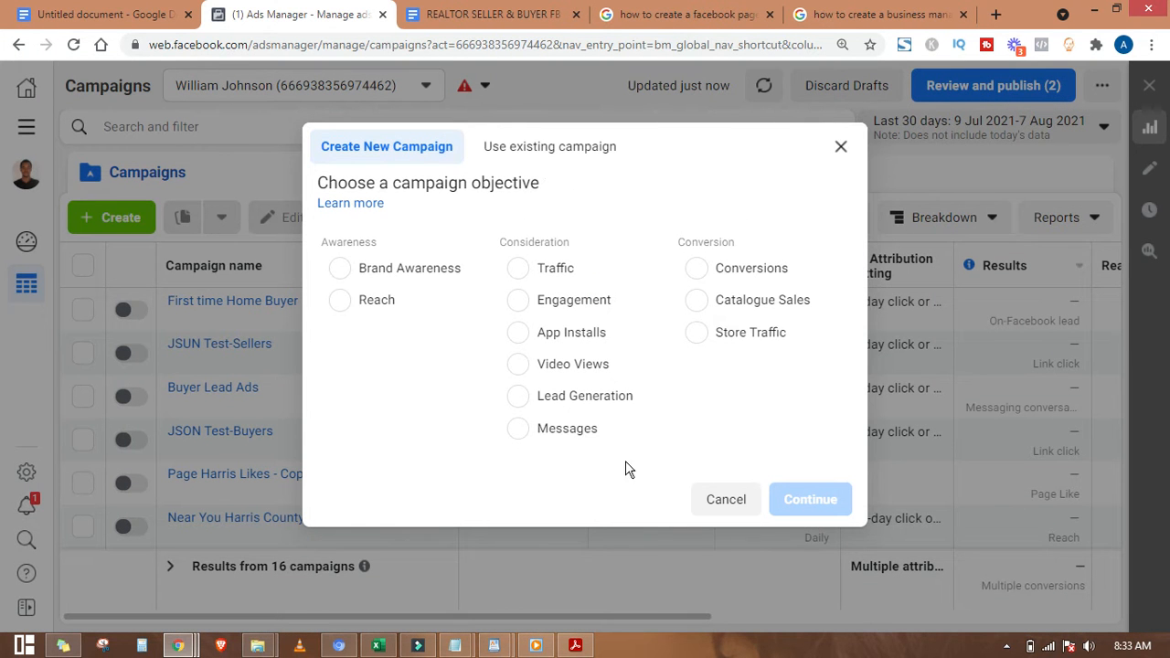
left_click_drag(396, 181, 555, 184)
left_click(557, 183)
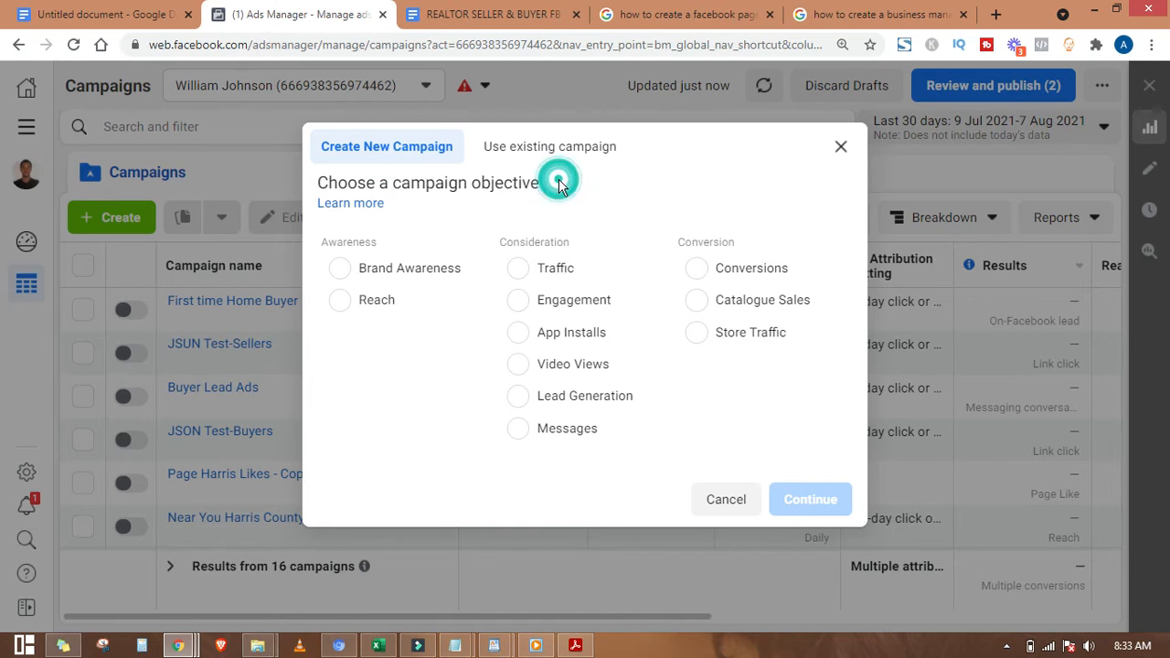
left_click(537, 404)
scroll(862, 383, "down", 1)
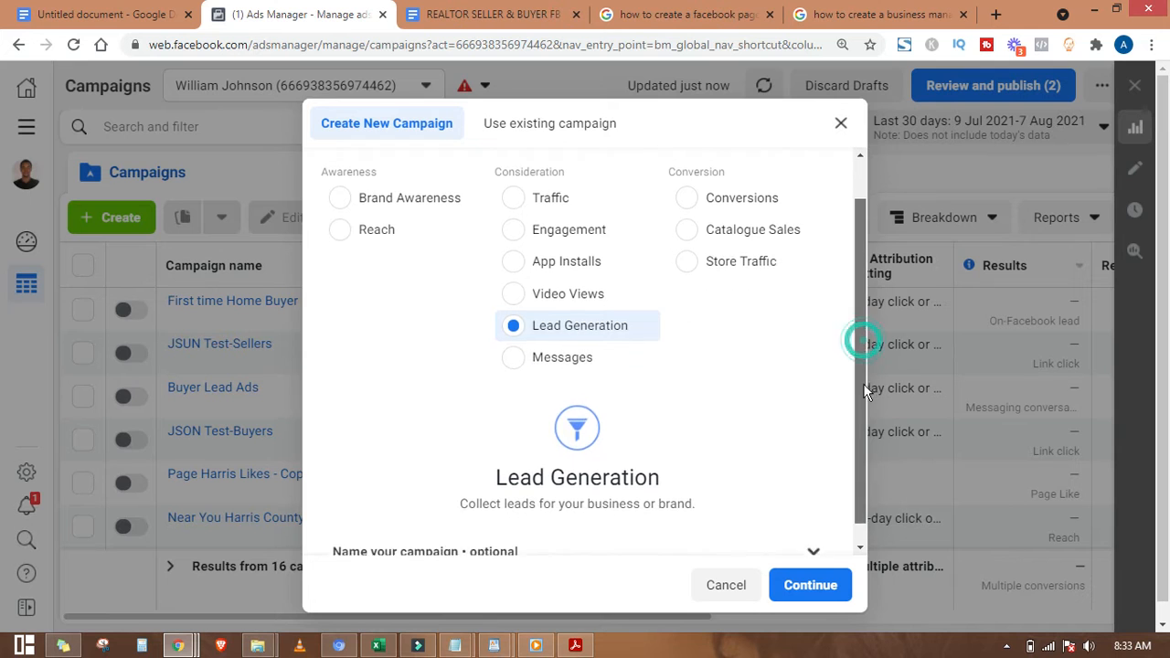
scroll(781, 506, "down", 1)
left_click(791, 515)
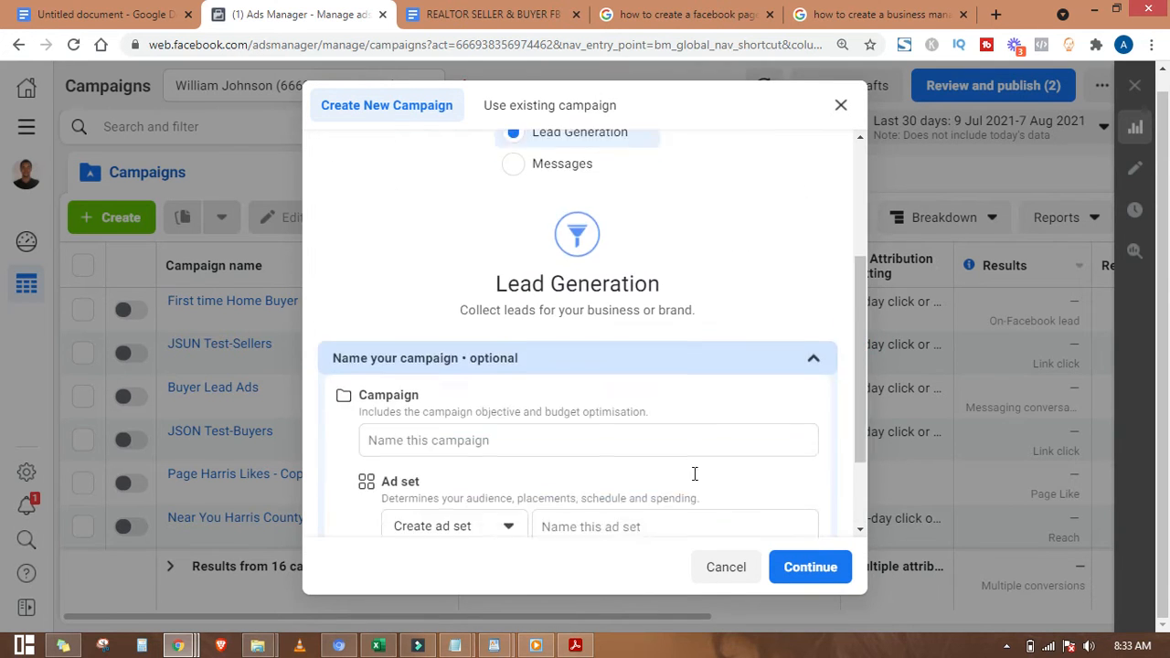
Step: Name the campaign 'WJ - Baytown Buyer Leads - customList' and copy the name
left_click(527, 338)
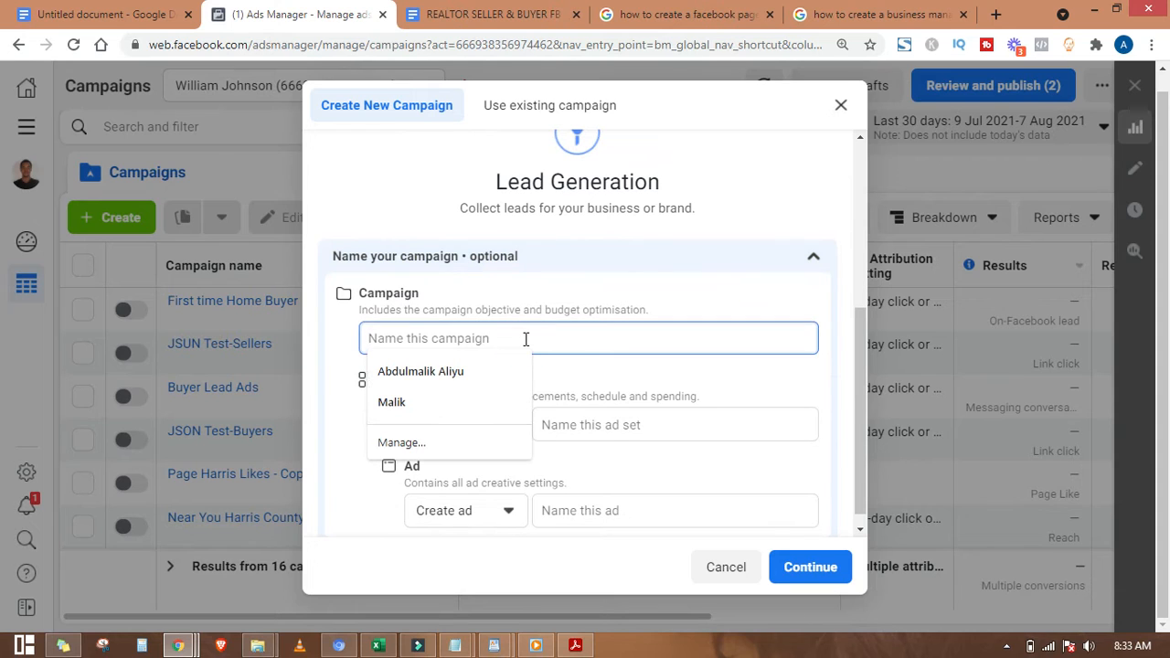
type("Ma")
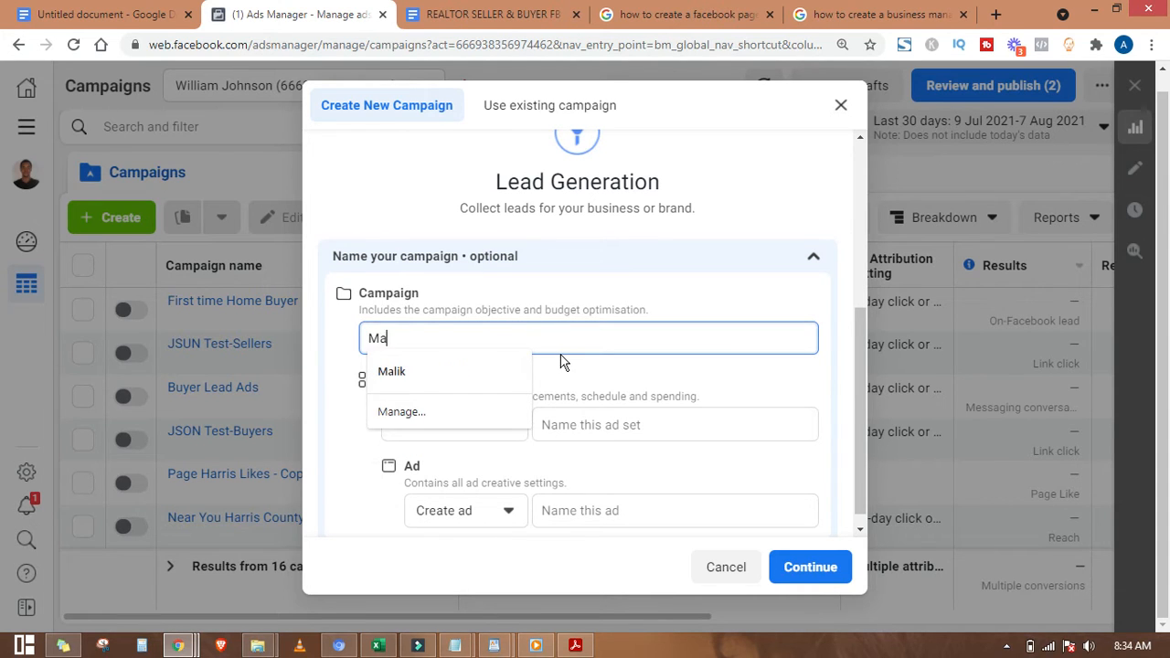
key("BackSpace")
key("BackSpace")
type("WJ")
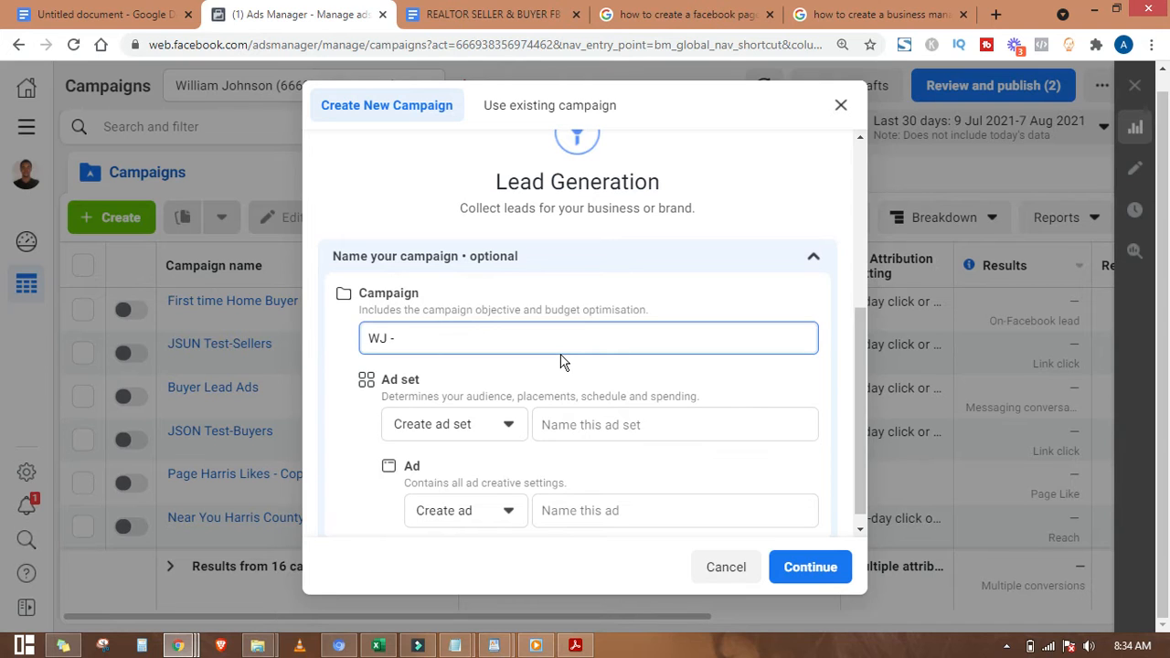
type(" - Buyer Leads -")
left_click(397, 338)
type("Bayt")
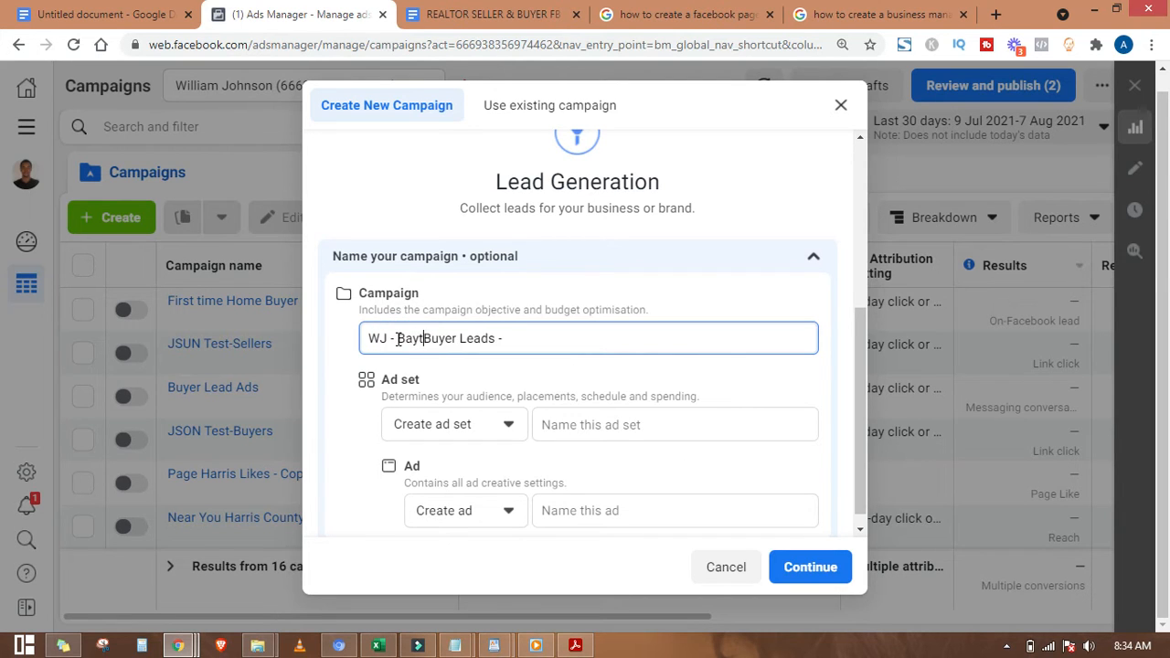
type("own")
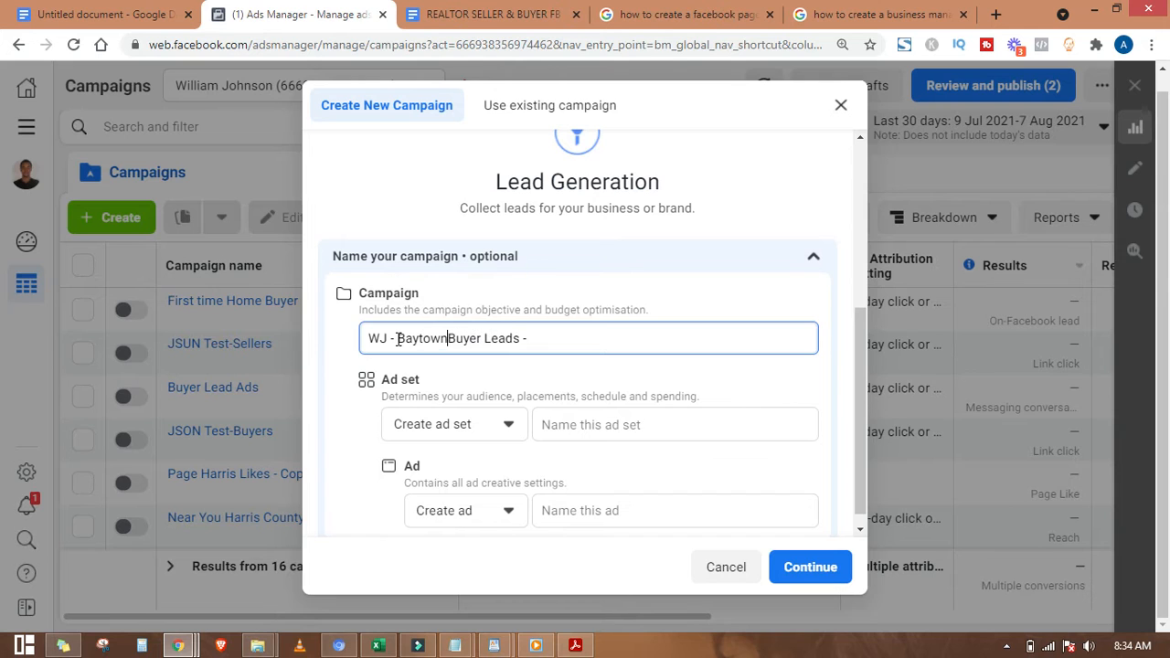
left_click(560, 339)
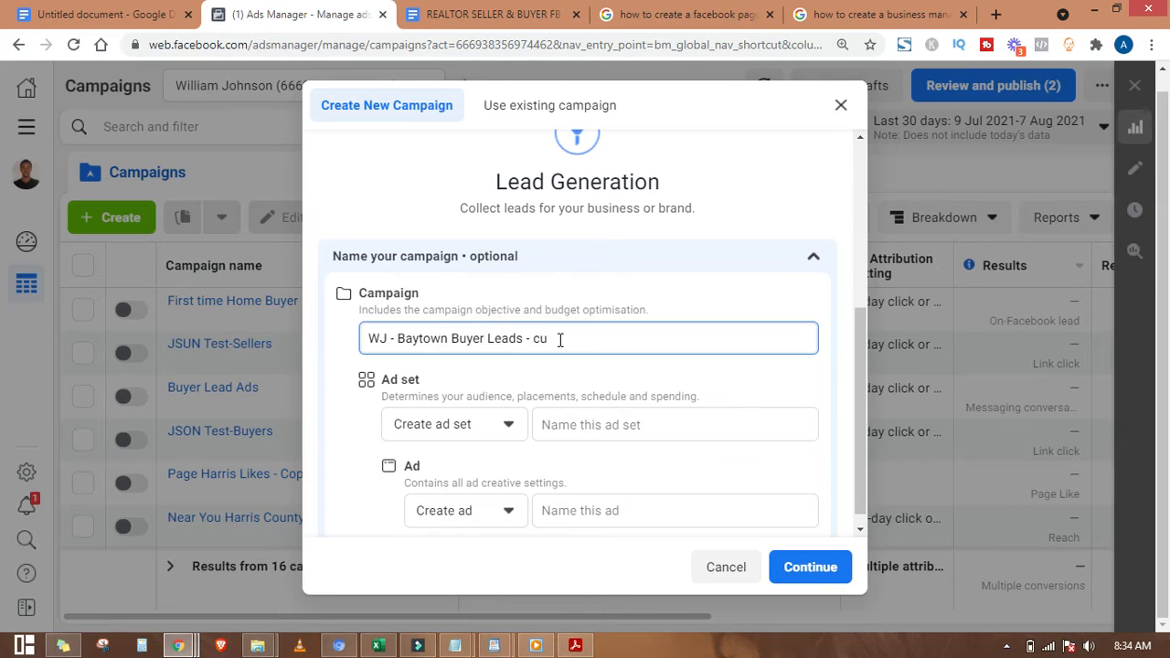
type("customList")
left_click_drag(629, 336, 334, 337)
key("ctrl+c")
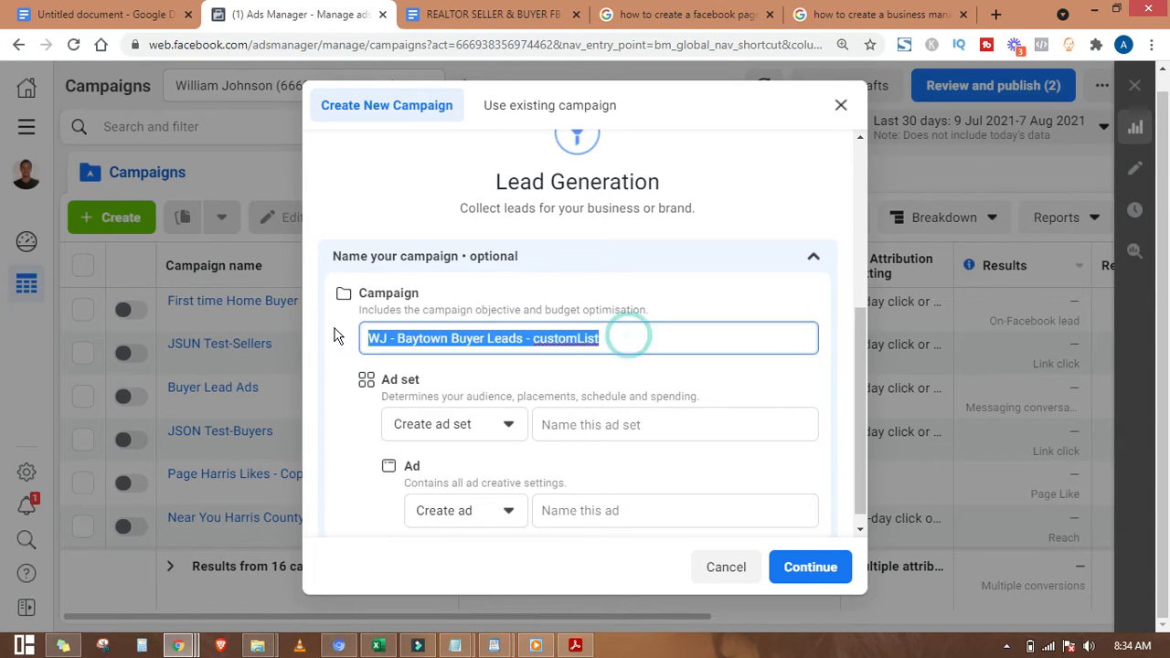
left_click(685, 339)
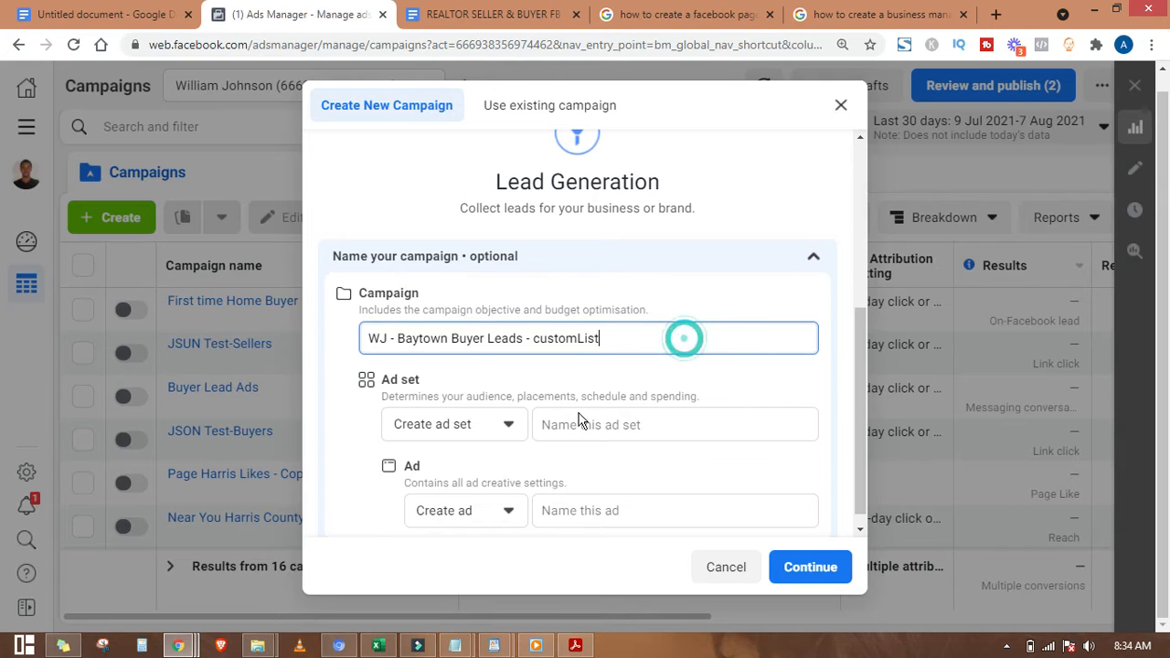
Step: Reuse the campaign name for the ad set with '- Adset1' and for the ad
left_click(580, 425)
key("ctrl+v")
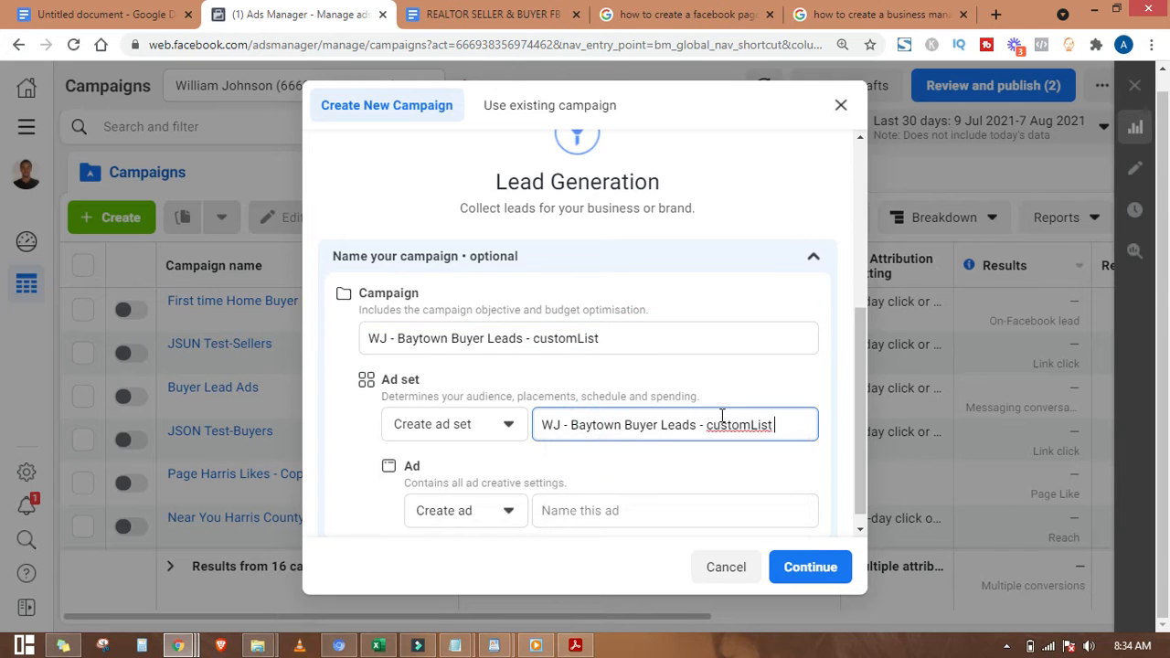
type("- Adset1")
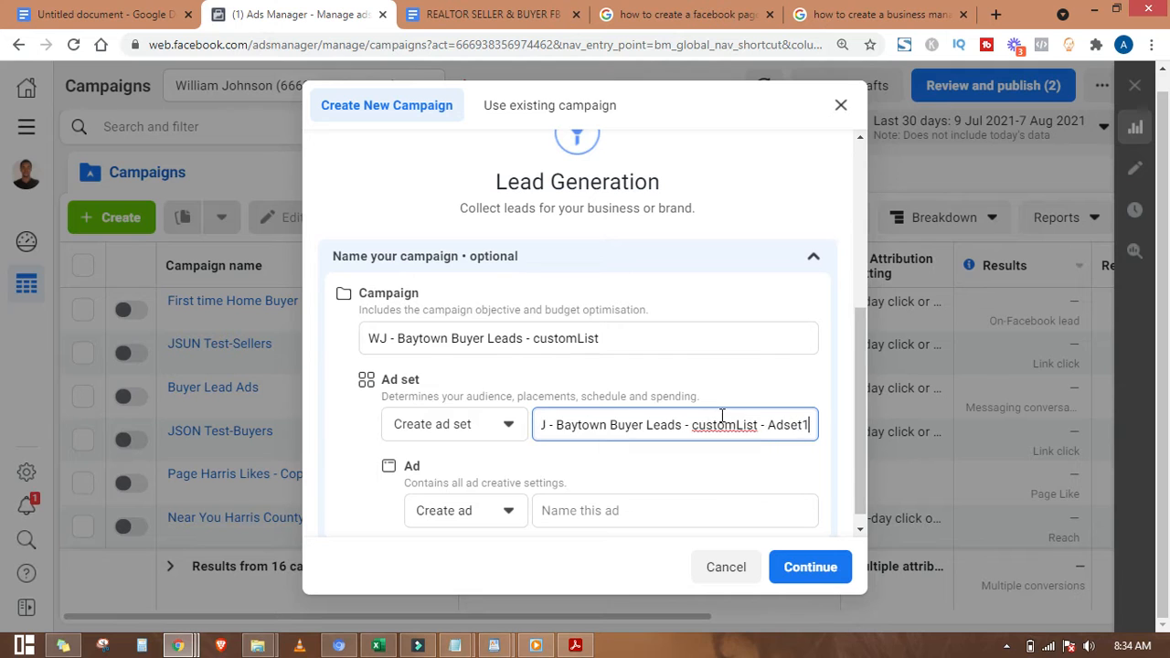
left_click(710, 511)
key("ctrl+v")
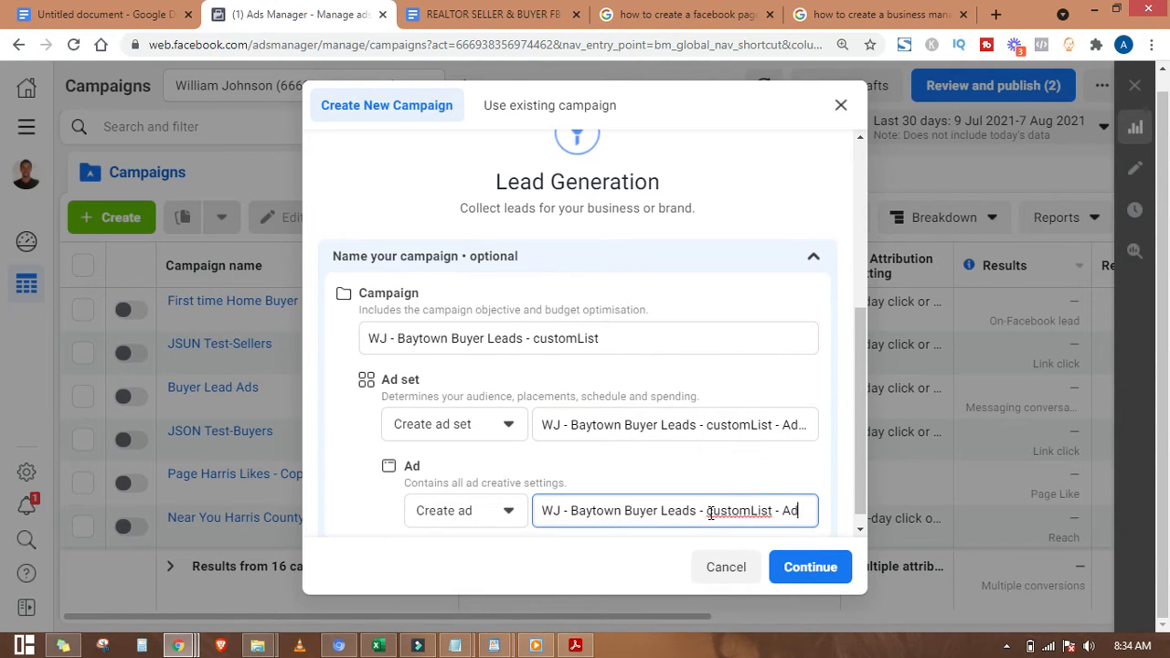
Step: Create the draft Lead Generation campaign and review its settings in the editor
left_click(809, 568)
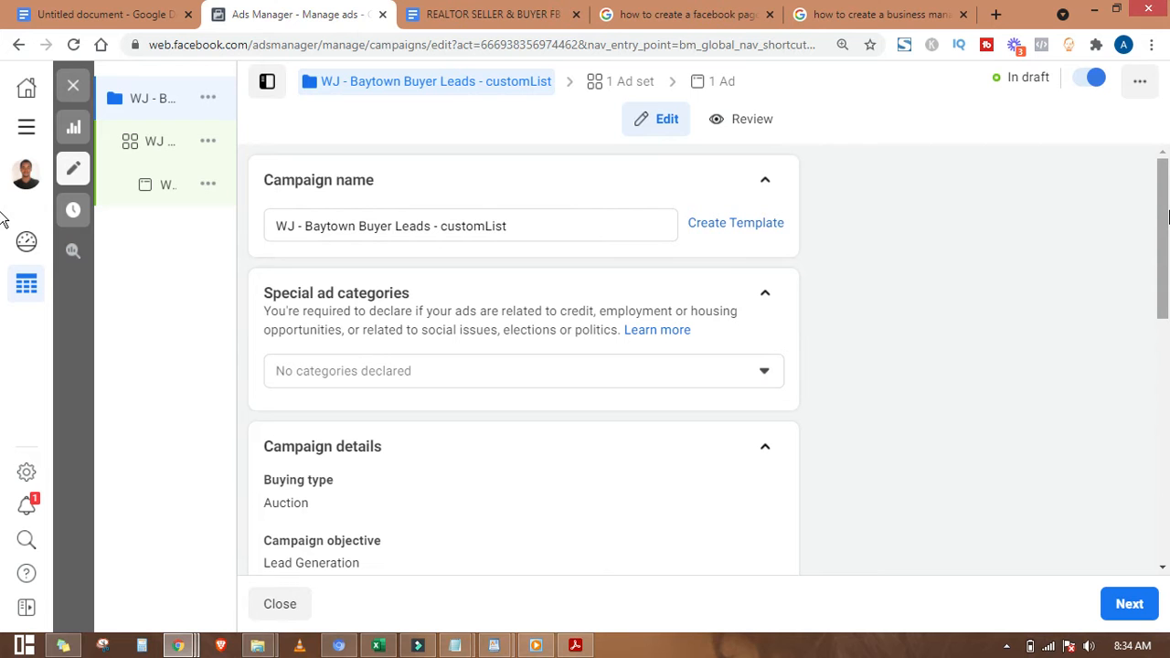
scroll(1168, 214, "down", 1)
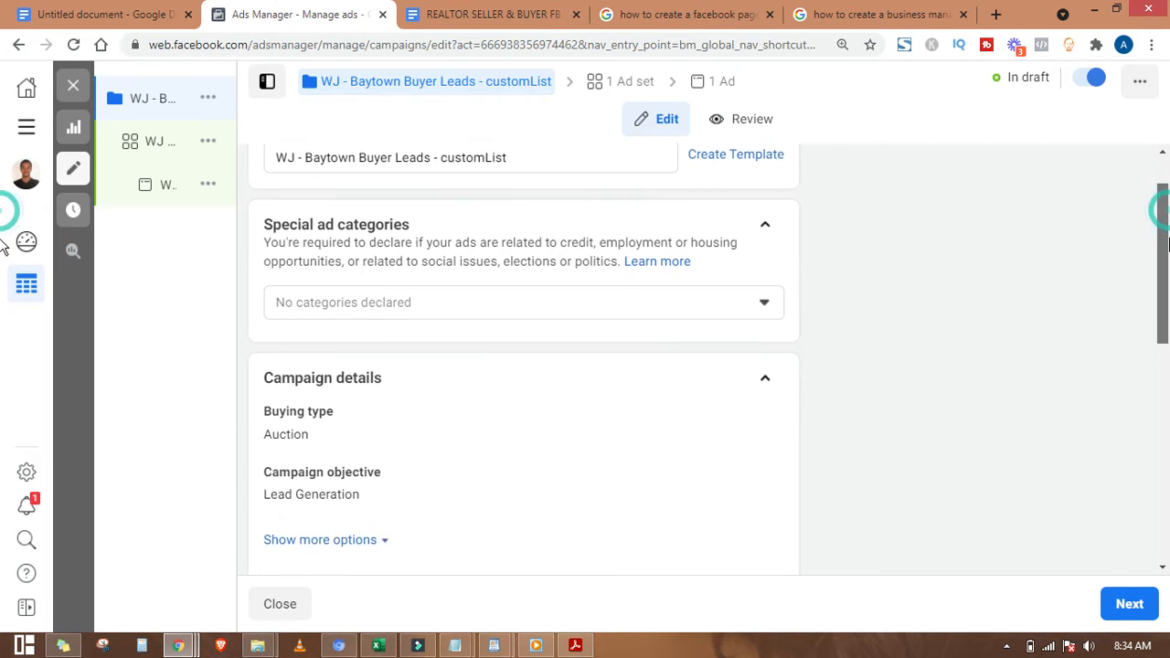
scroll(1167, 215, "up", 1)
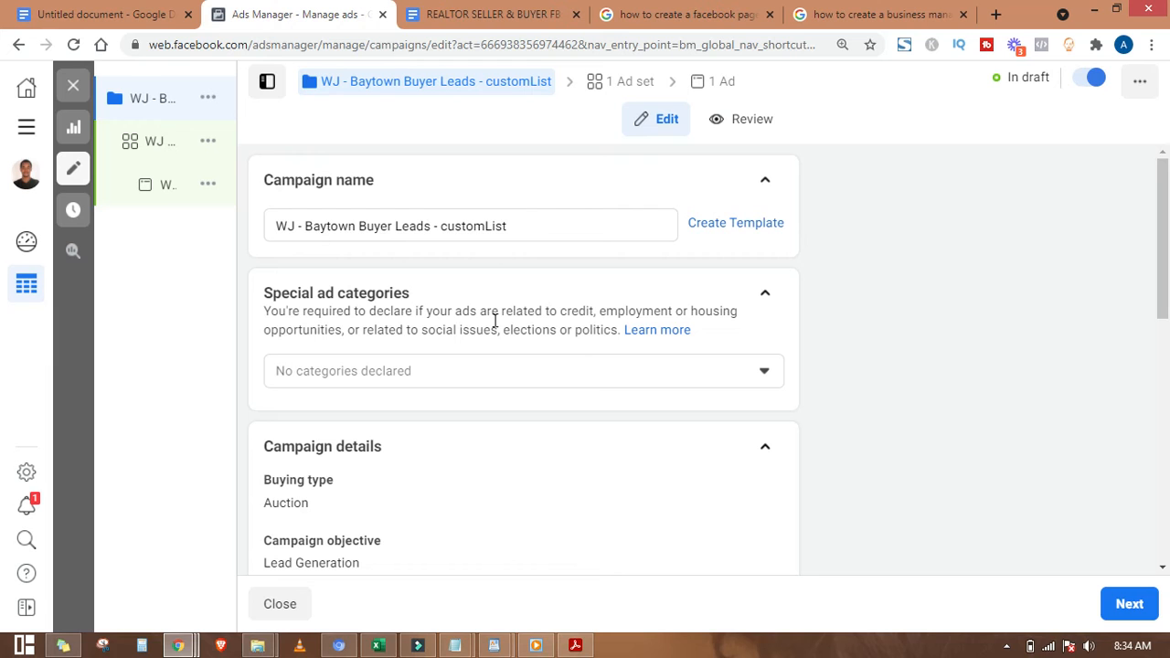
scroll(1168, 283, "down", 1)
scroll(1168, 284, "down", 2)
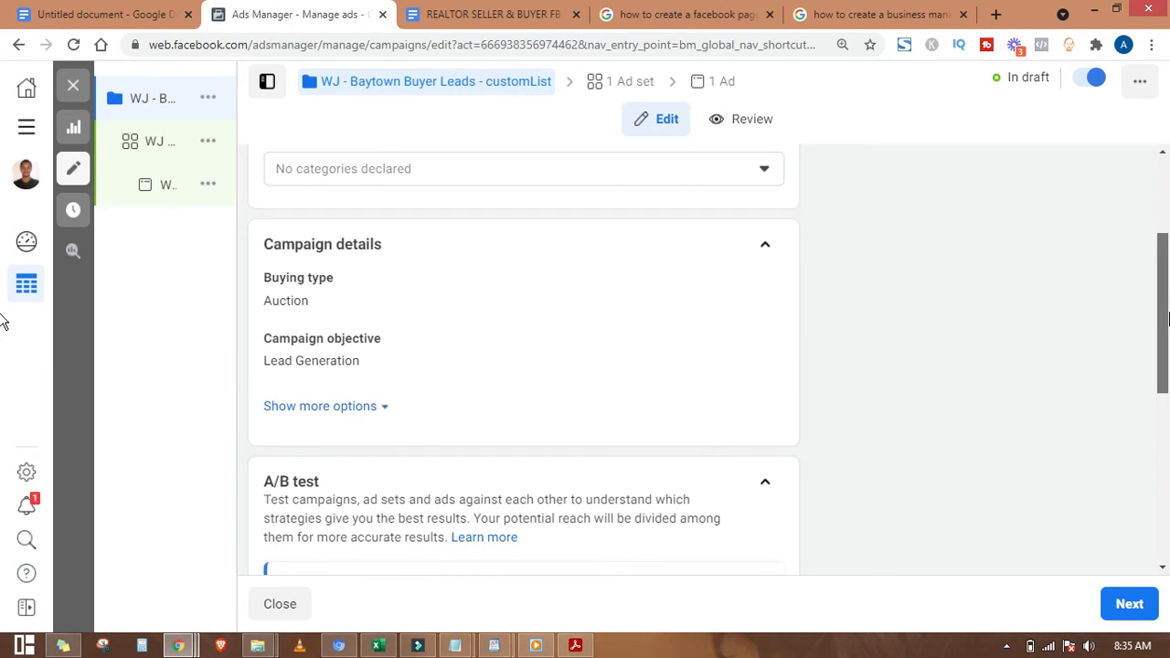
left_click_drag(1168, 317, 1168, 345)
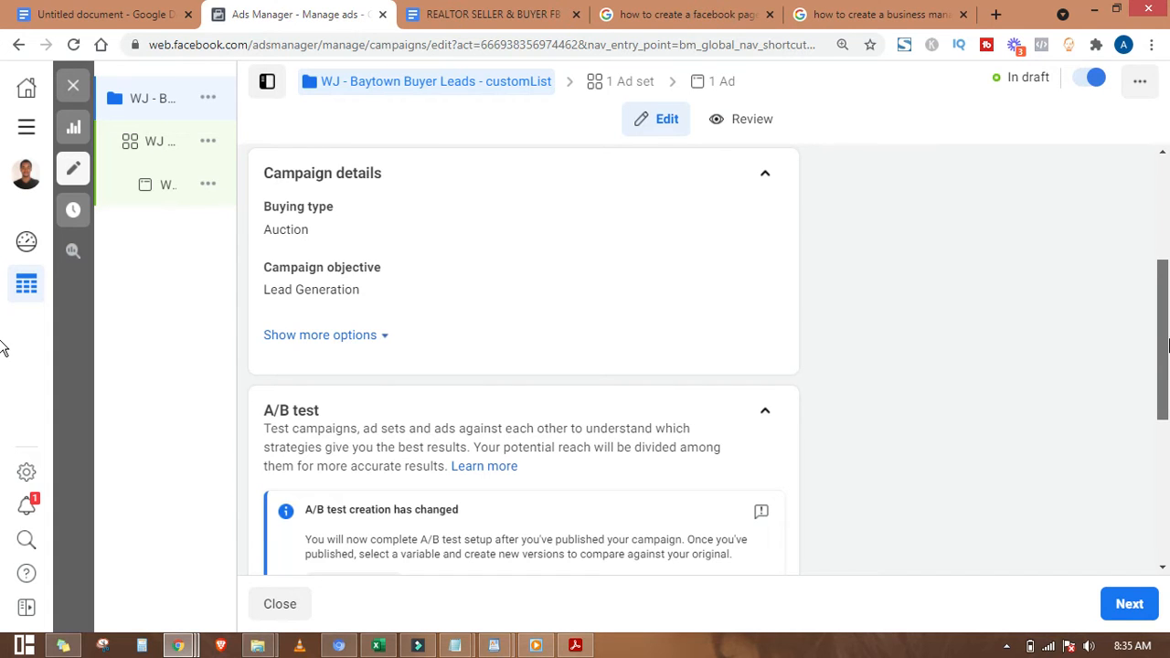
left_click_drag(1166, 346, 1166, 314)
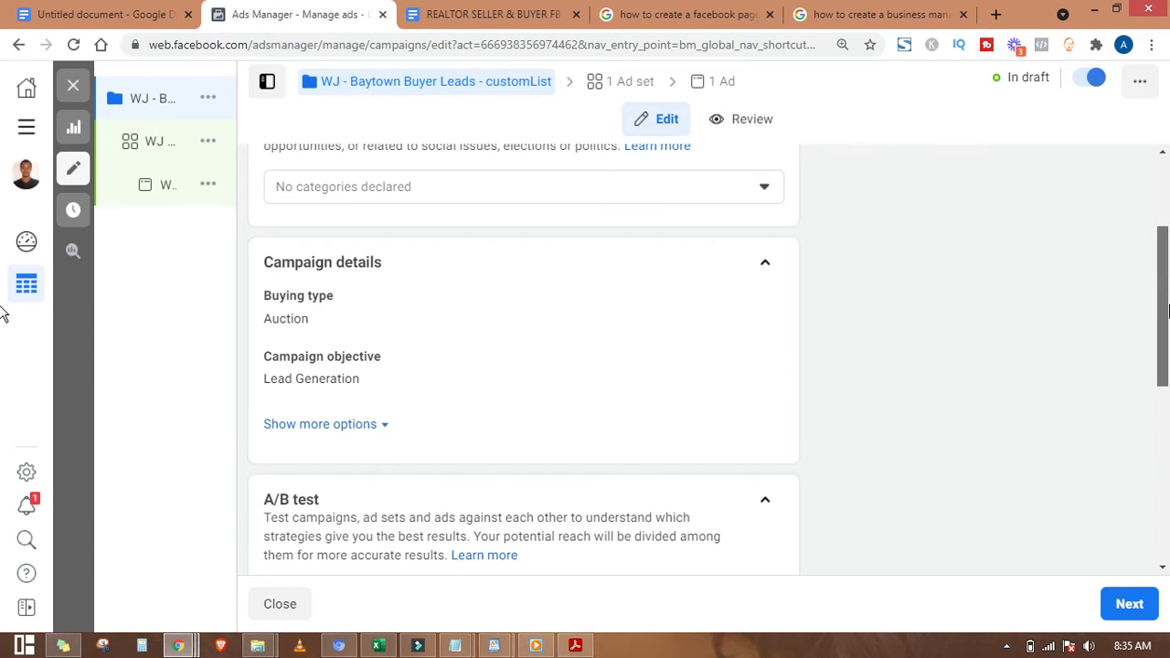
scroll(1167, 311, "up", 2)
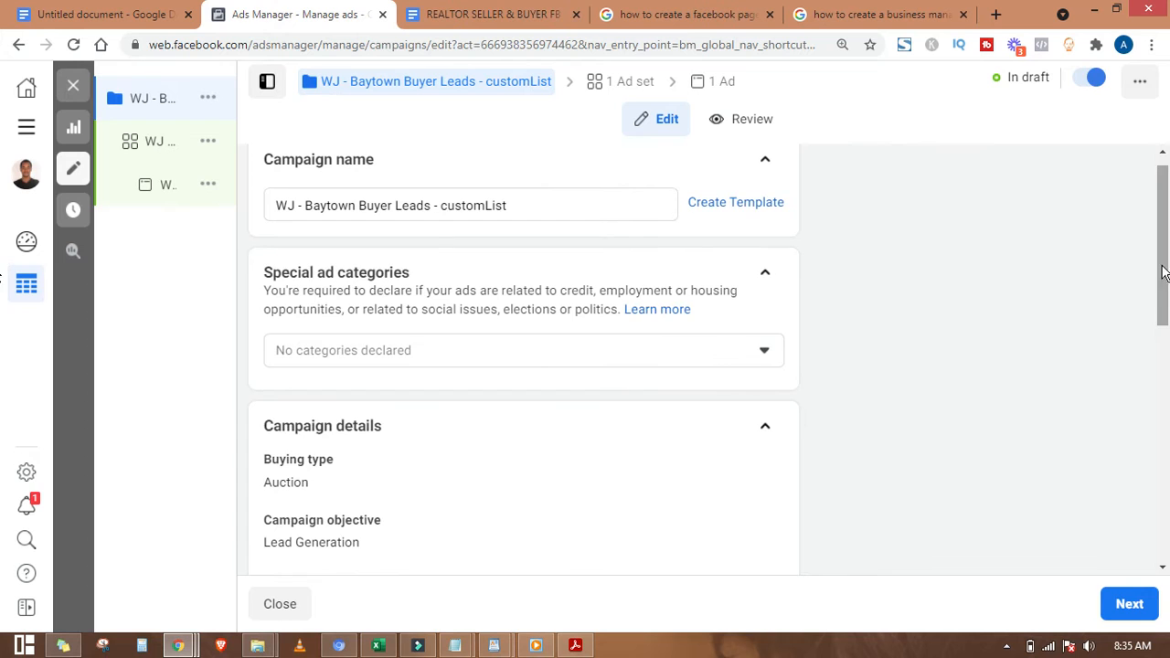
Step: Check the realtor ad copy, minimize the 78 Leads PDF, and return to Ads Manager
left_click(490, 14)
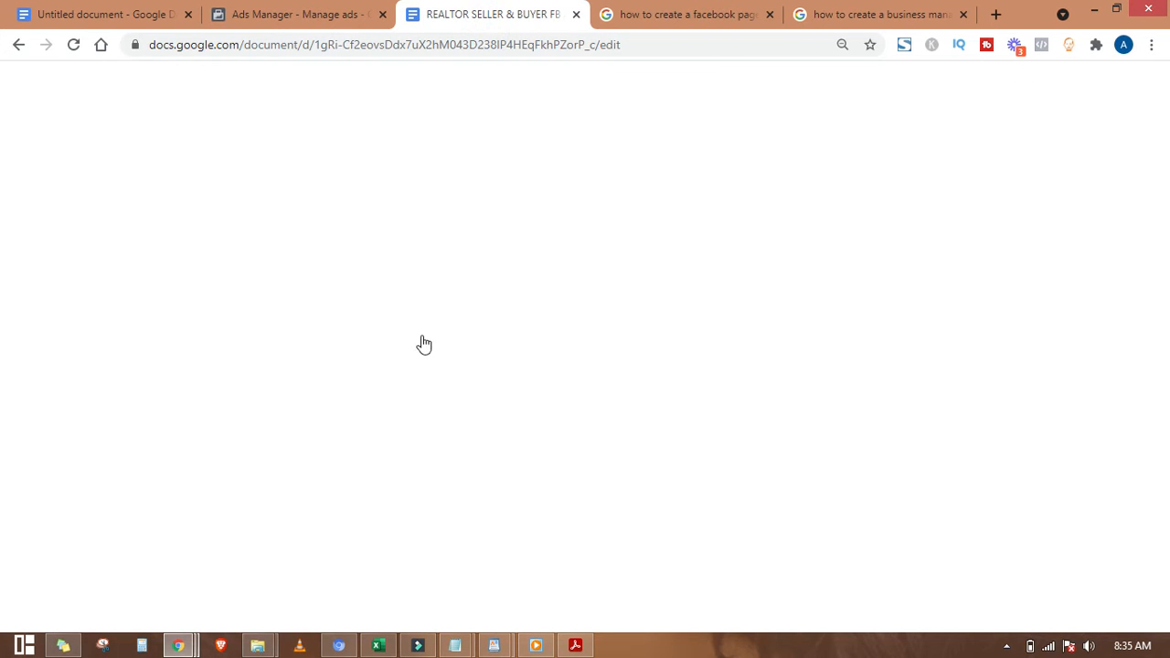
key("alt+Tab")
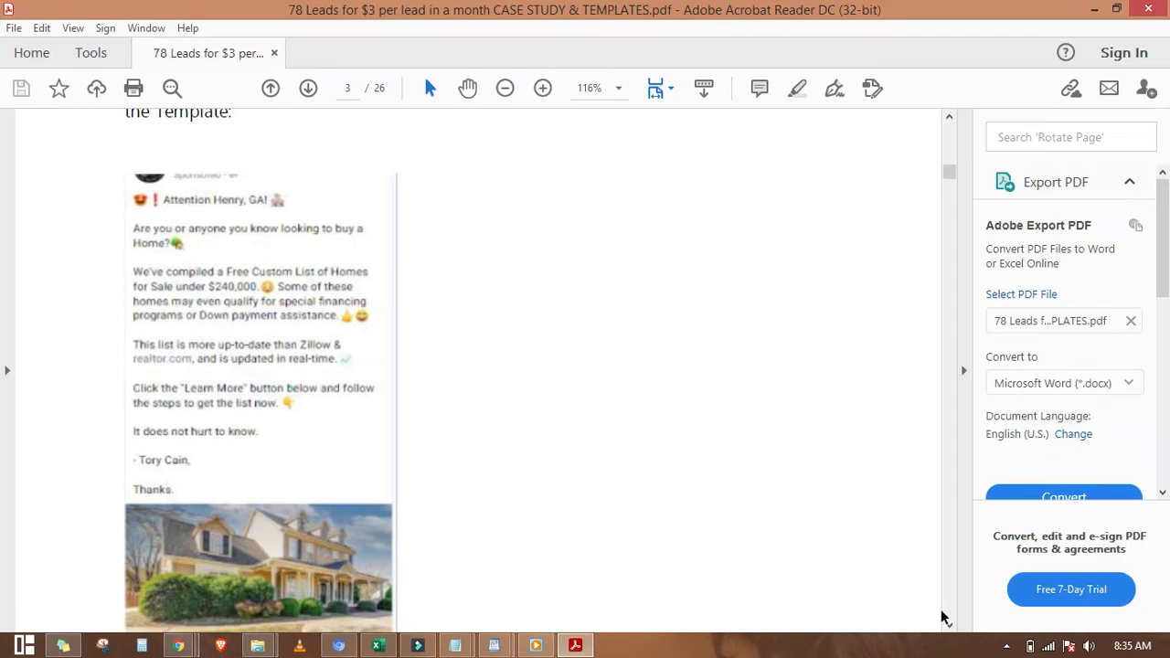
left_click(1092, 10)
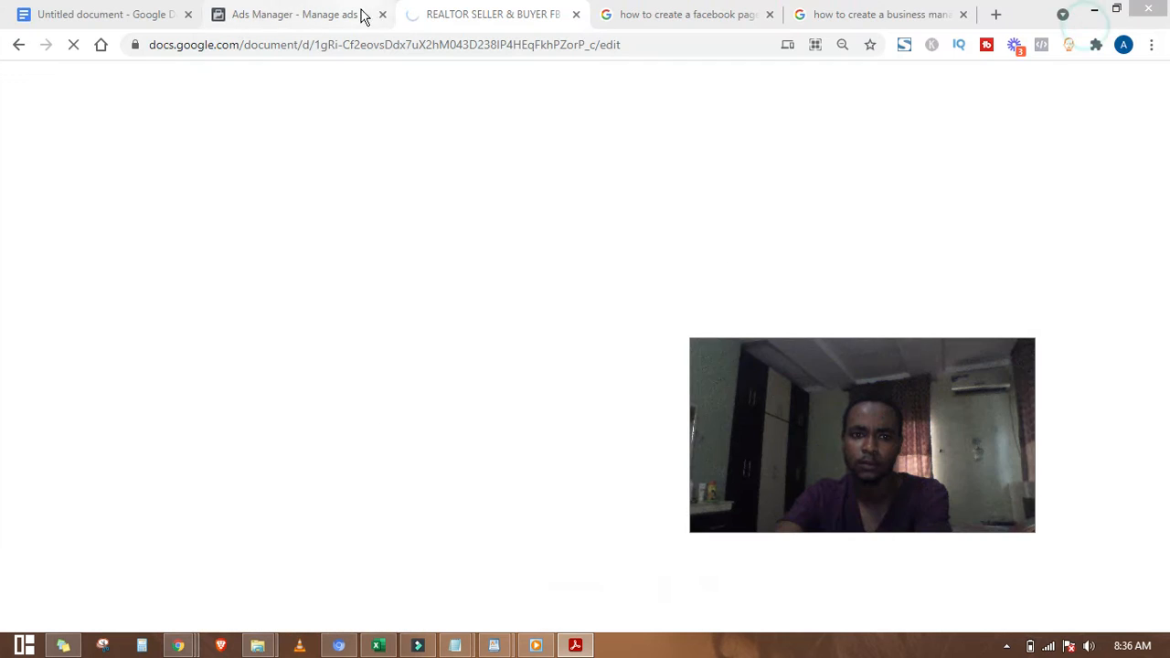
left_click(287, 14)
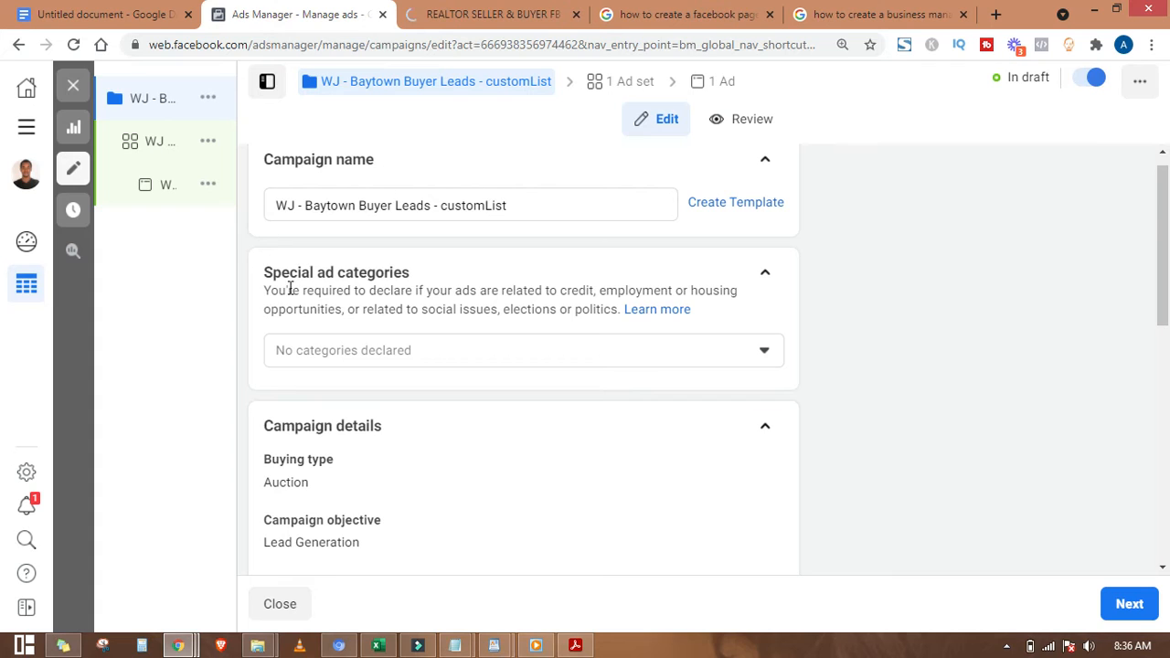
Step: Remove the stray bracket from 'Baytown' in the campaign name
left_click(534, 202)
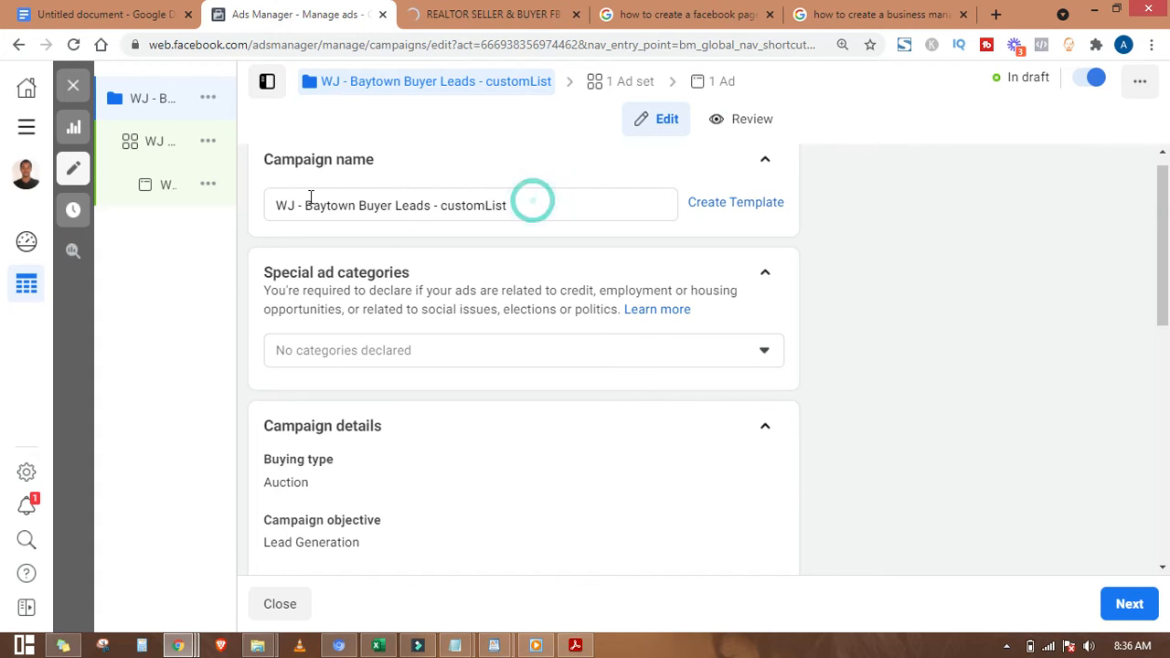
left_click(338, 202)
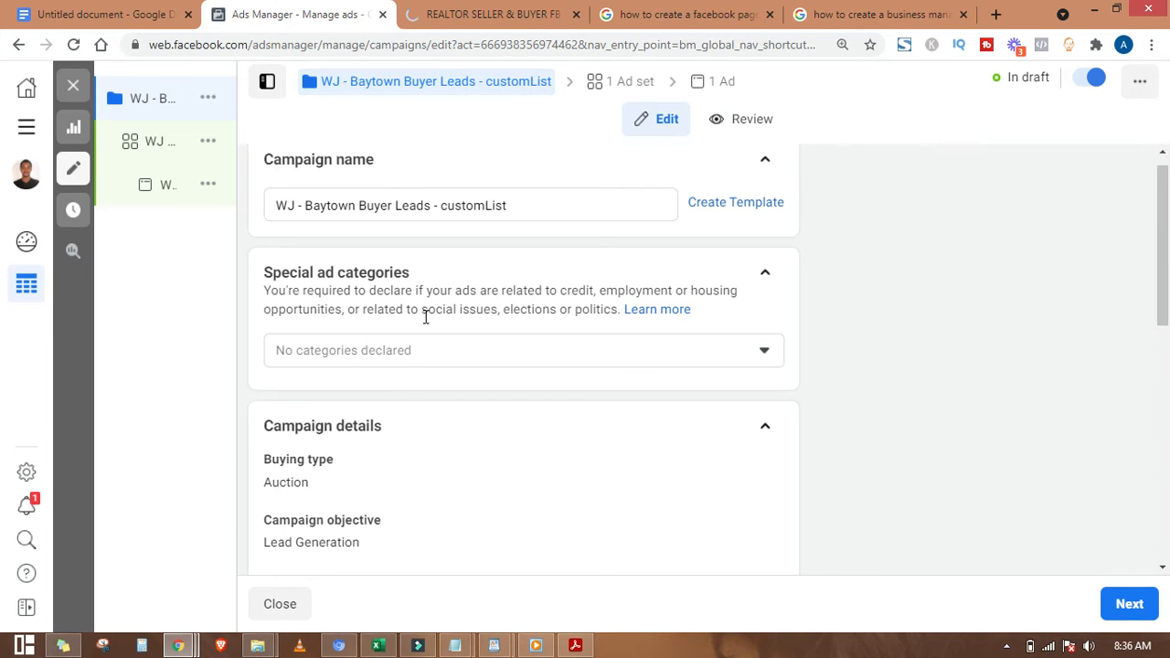
type("[")
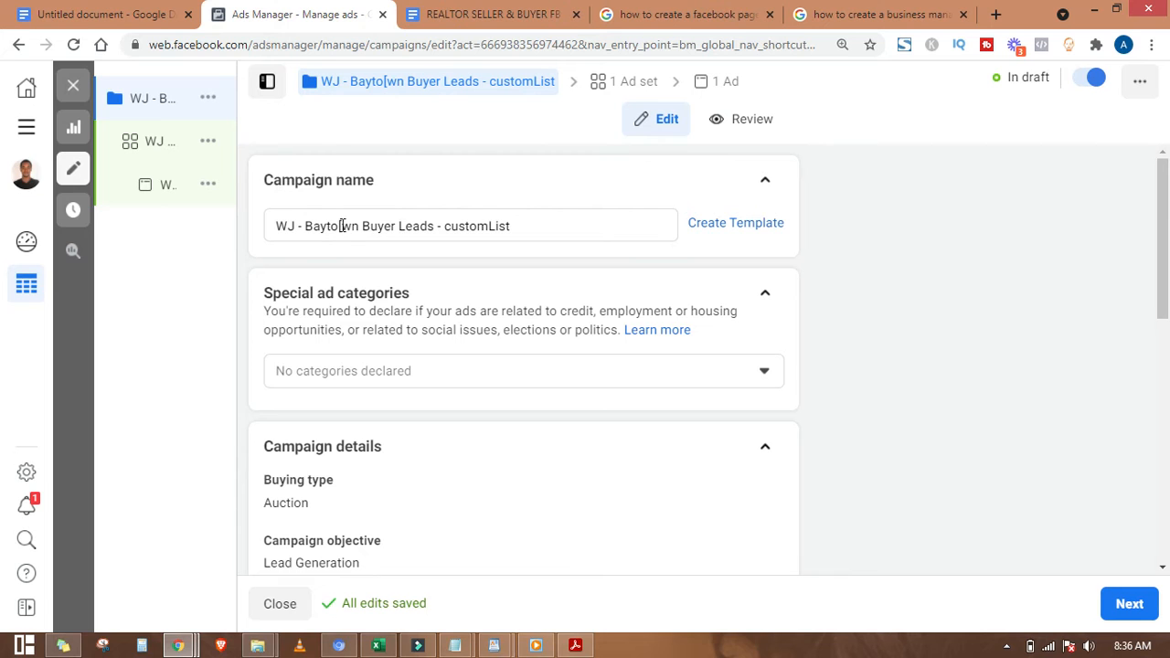
left_click(341, 225)
key("BackSpace")
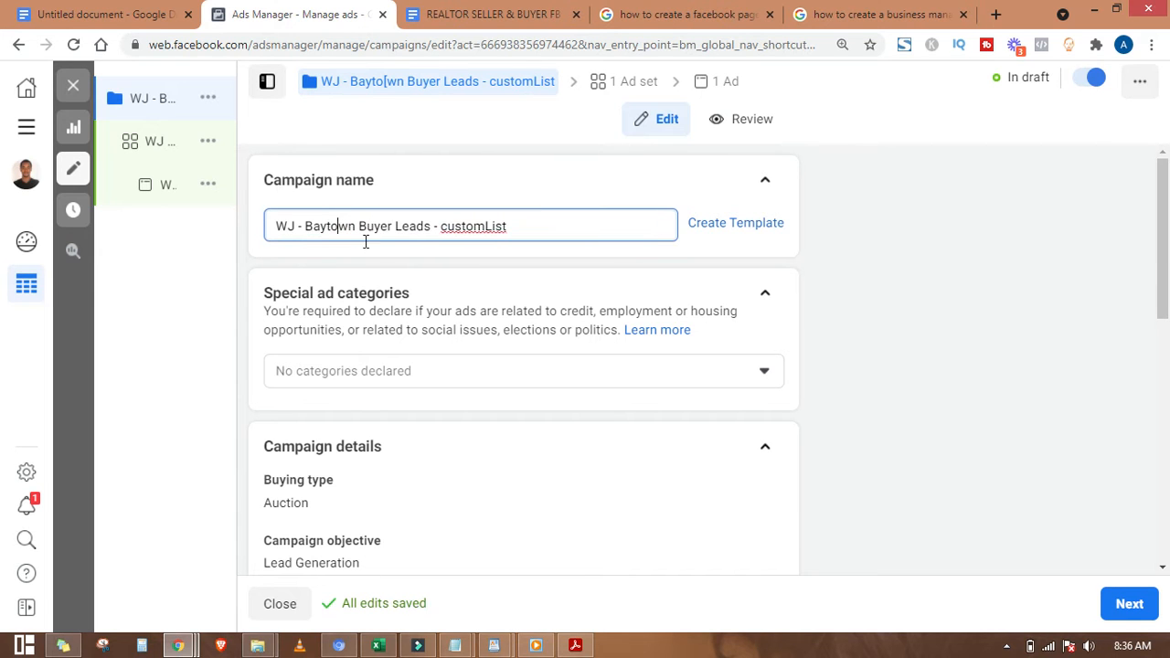
Step: Choose Housing under Special ad categories and proceed to the ad set settings
left_click(692, 365)
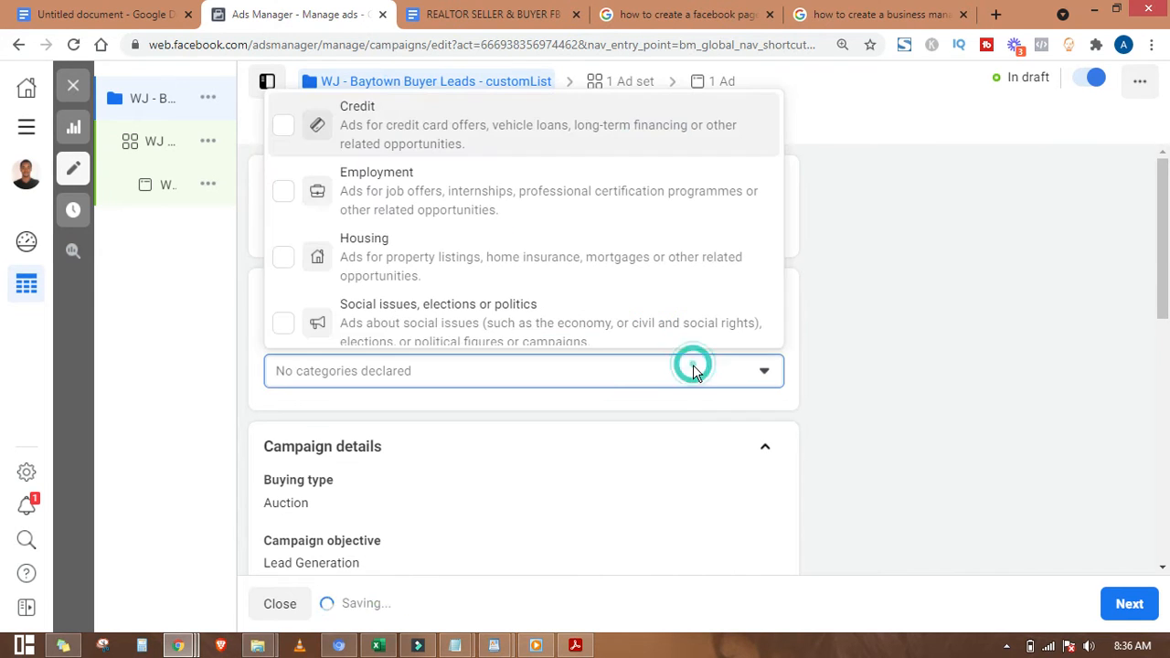
left_click(384, 274)
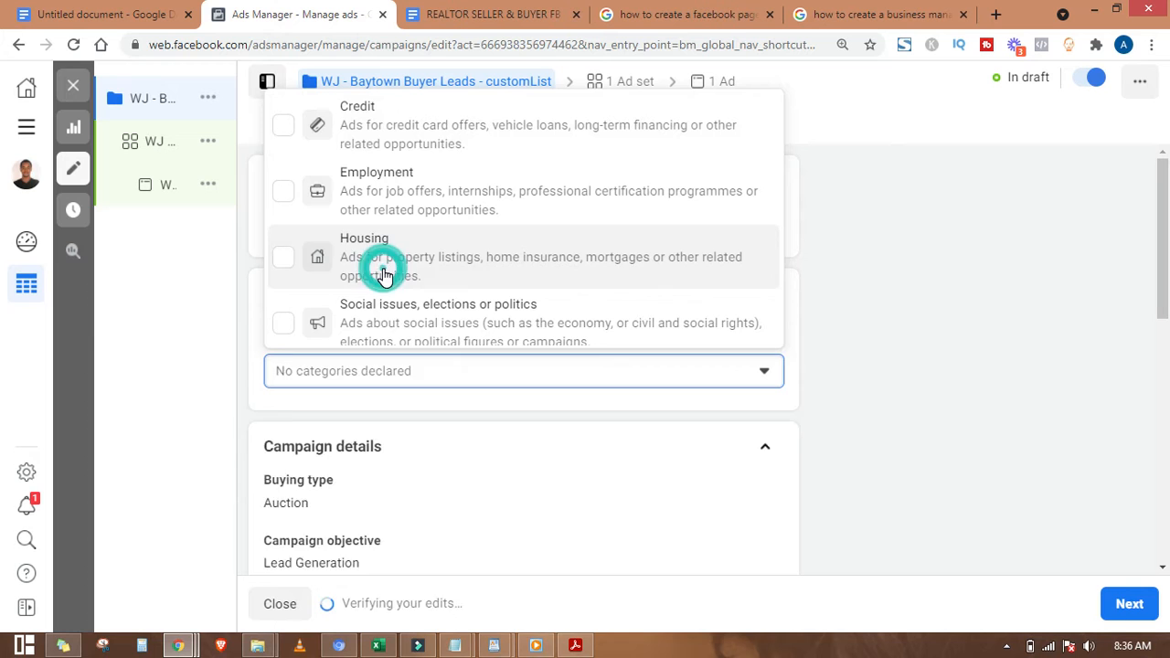
left_click(845, 320)
scroll(682, 396, "down", 2)
scroll(427, 340, "down", 2)
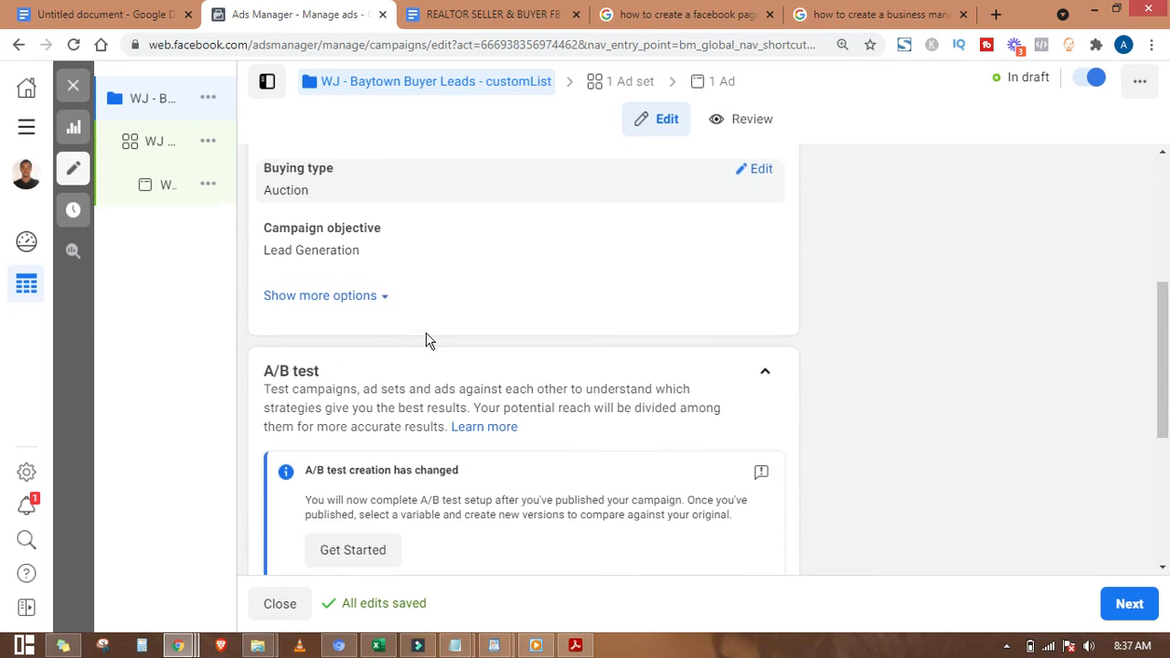
scroll(427, 338, "down", 3)
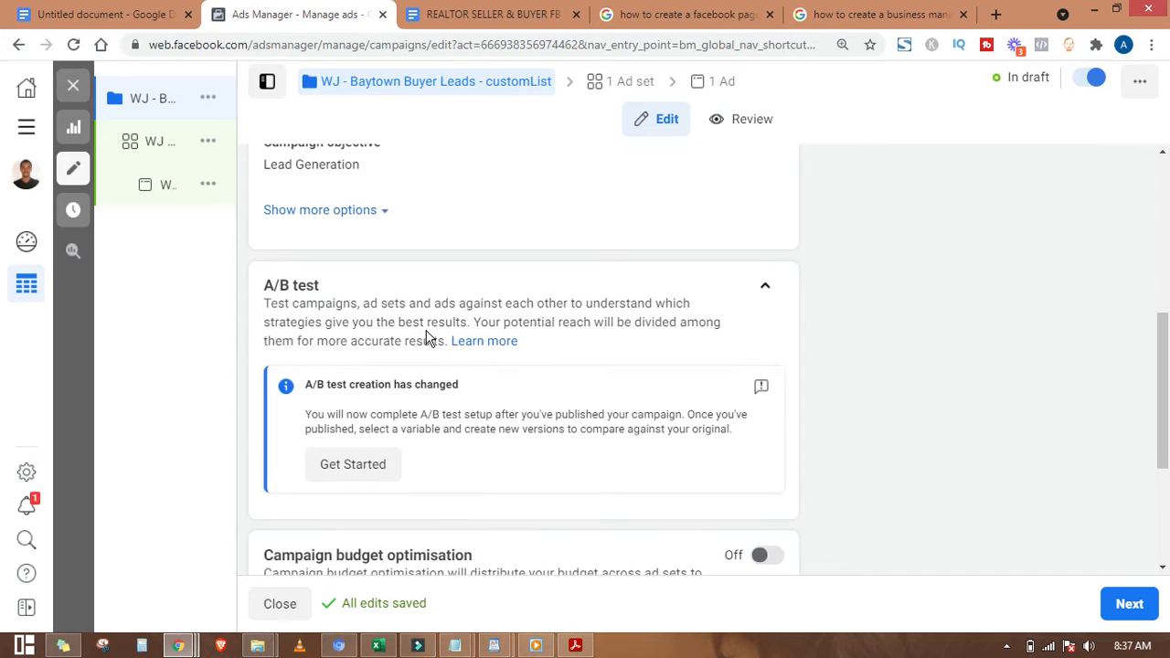
scroll(427, 338, "down", 1)
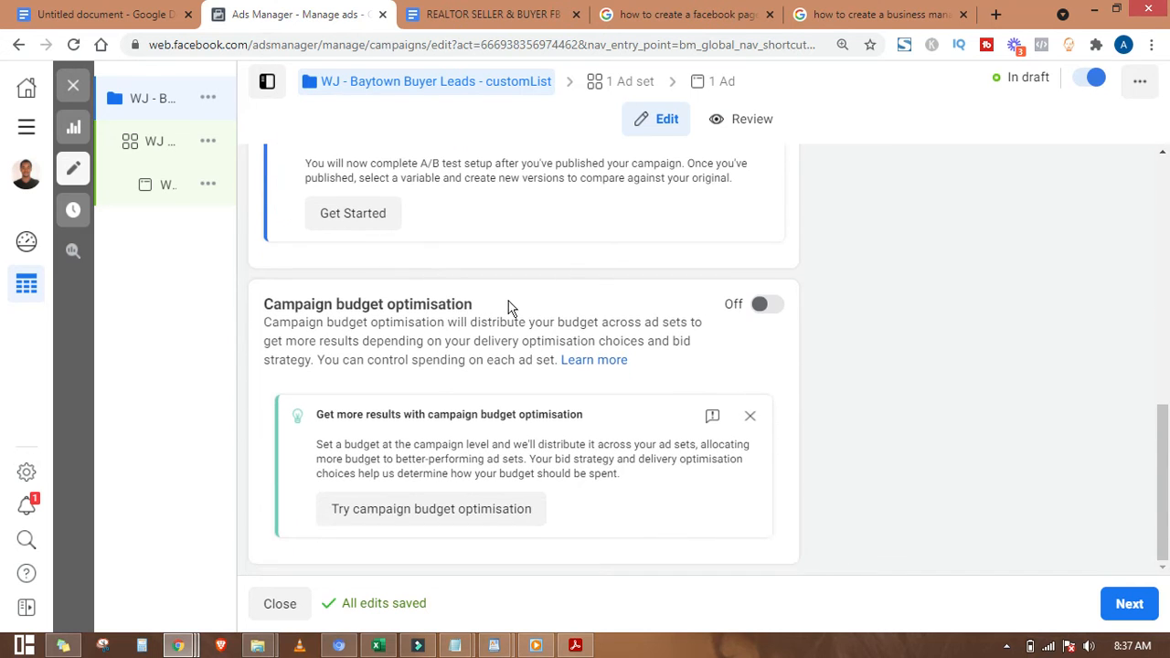
left_click(1133, 608)
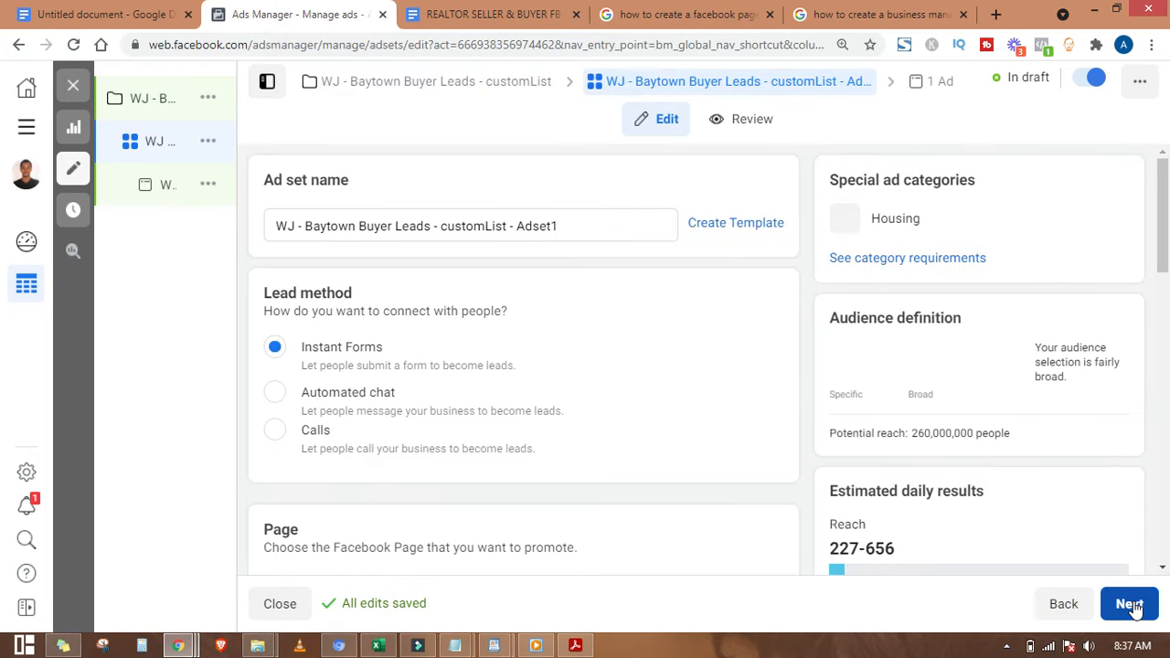
left_click_drag(265, 178, 307, 175)
left_click(307, 175)
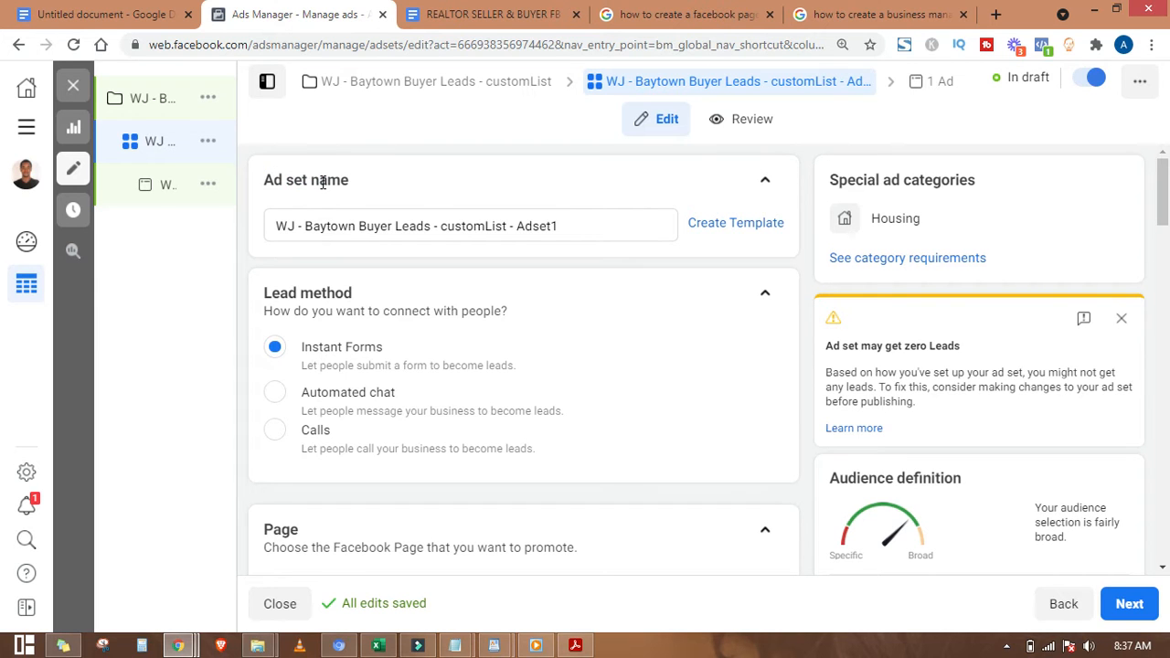
scroll(324, 186, "down", 1)
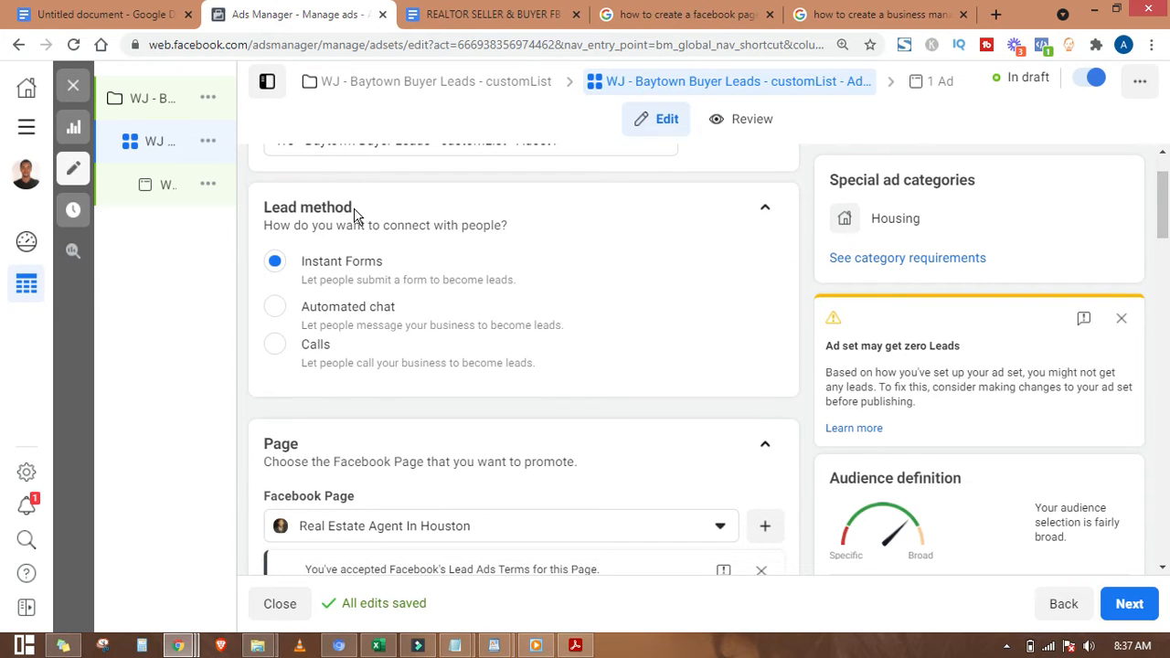
scroll(355, 220, "down", 2)
scroll(356, 220, "up", 1)
scroll(356, 220, "up", 1)
double_click(301, 206)
left_click(314, 222)
scroll(393, 325, "down", 1)
scroll(391, 323, "up", 2)
scroll(391, 324, "down", 3)
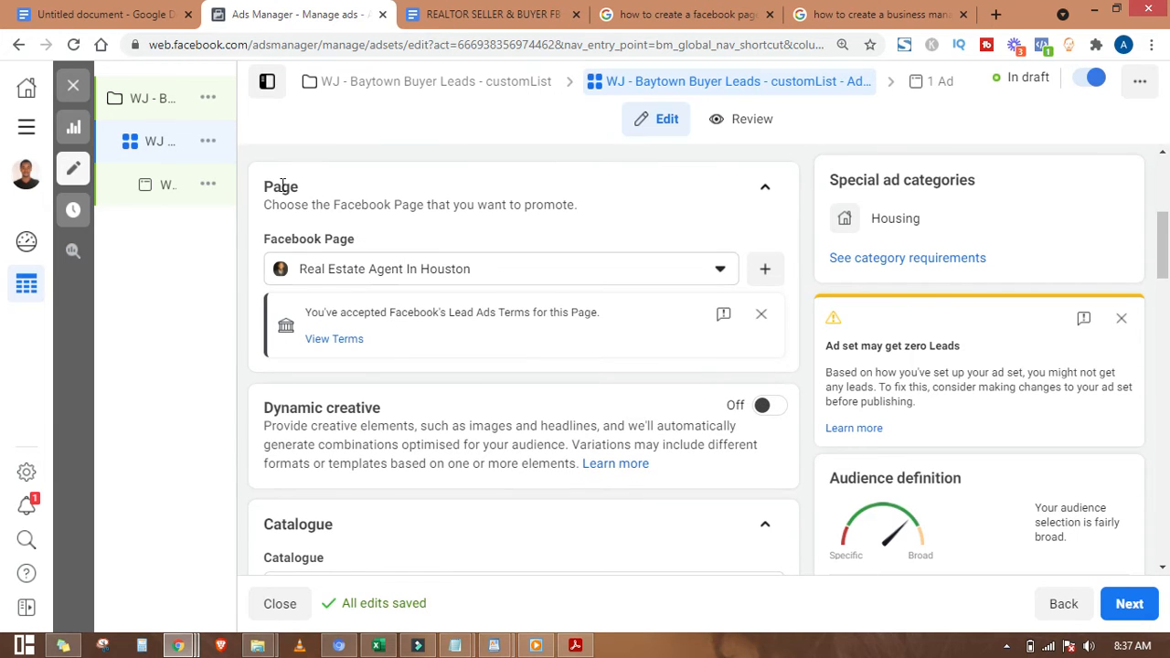
left_click(557, 266)
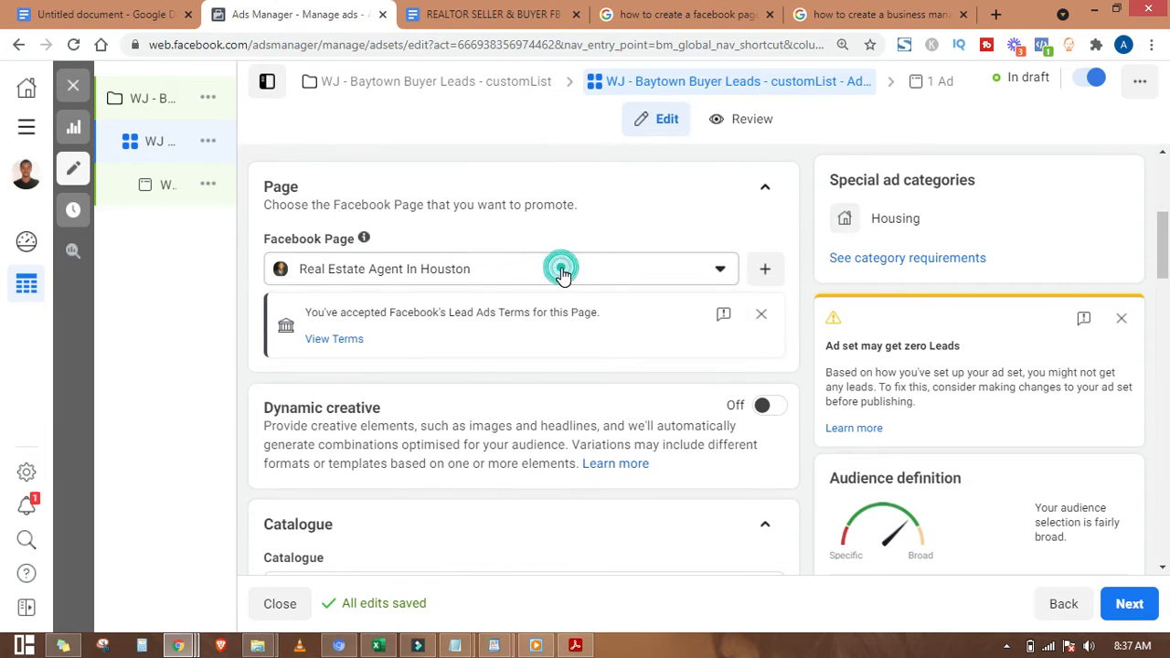
left_click_drag(729, 407, 731, 366)
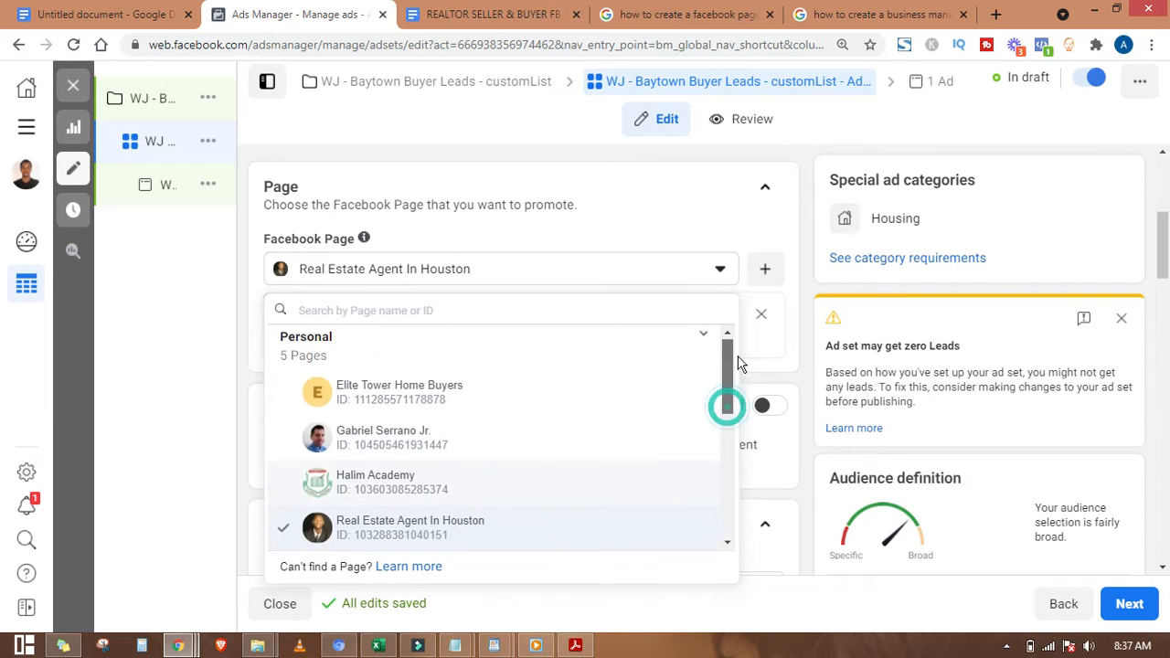
left_click(542, 219)
scroll(540, 222, "down", 1)
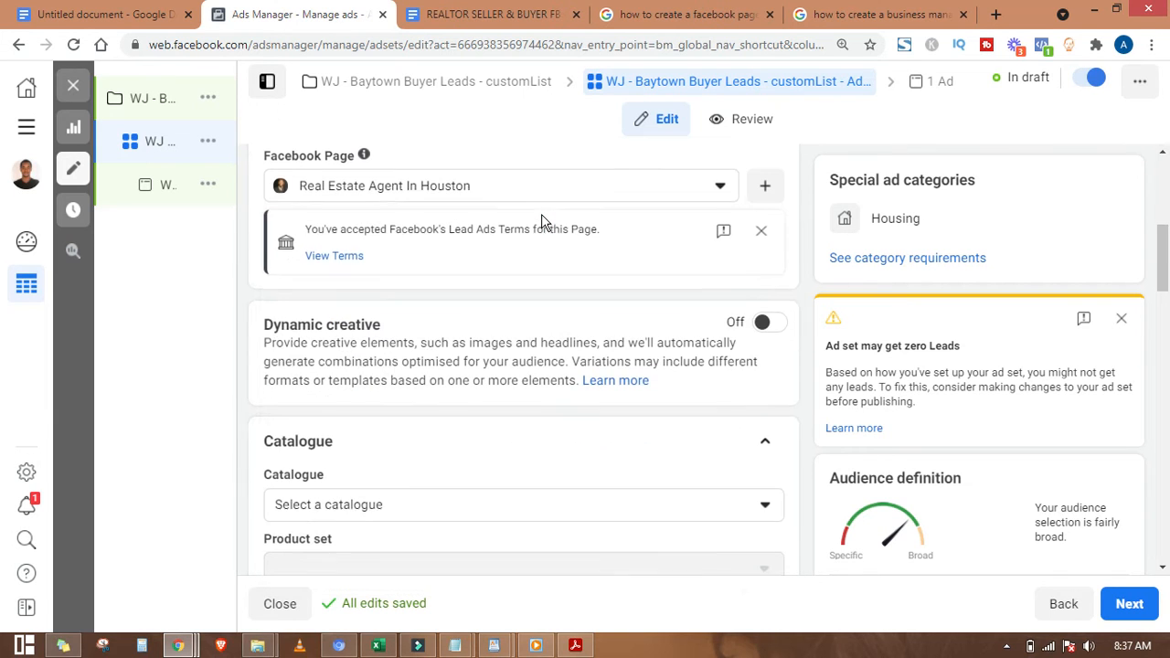
scroll(413, 316, "down", 3)
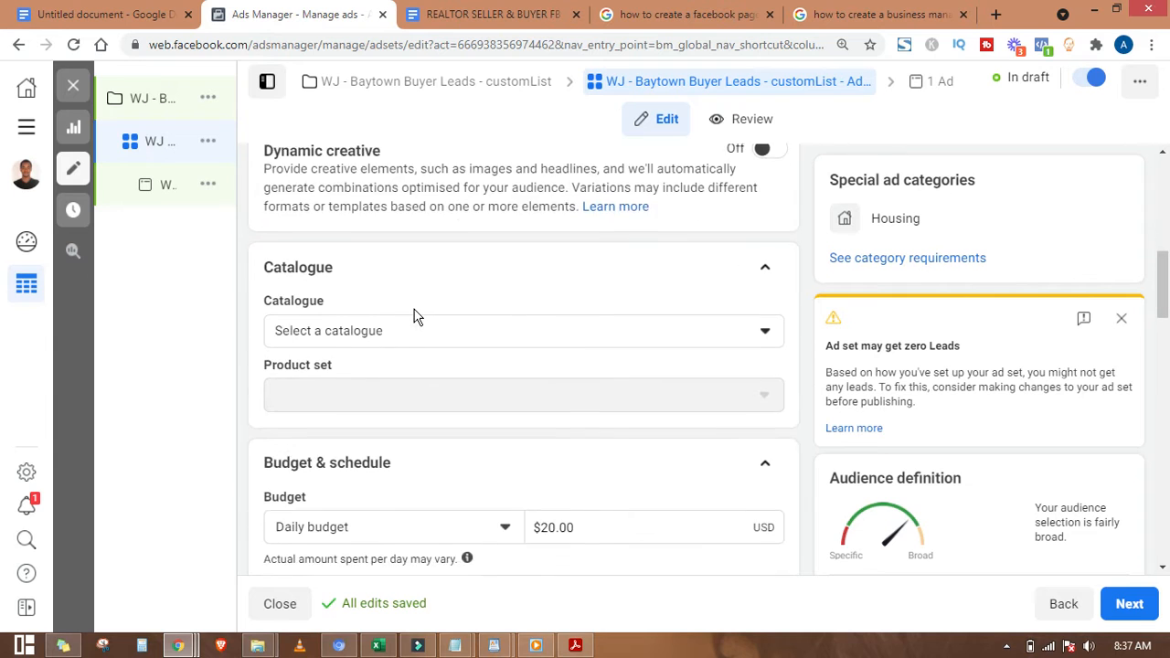
scroll(413, 316, "down", 2)
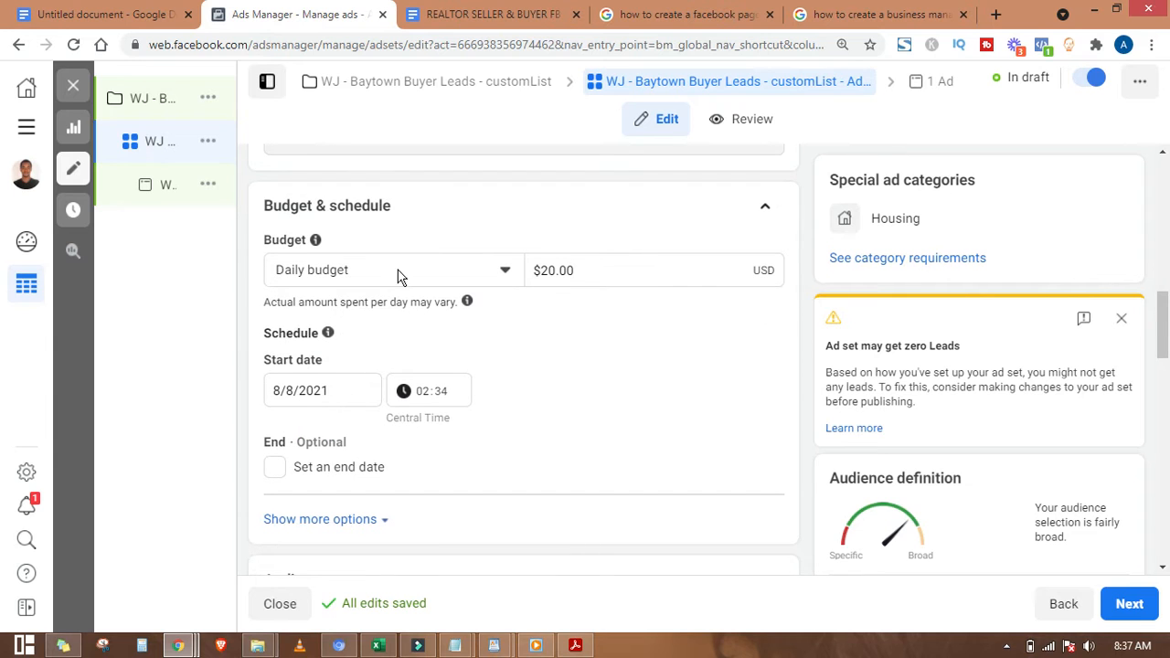
left_click(551, 270)
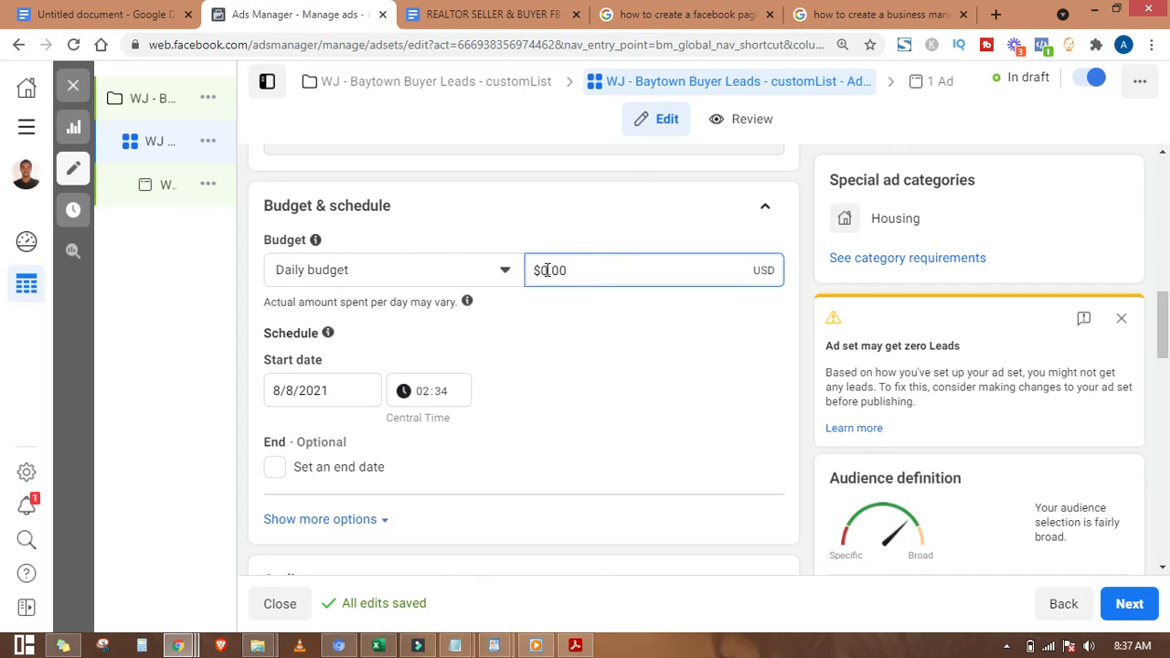
type("1")
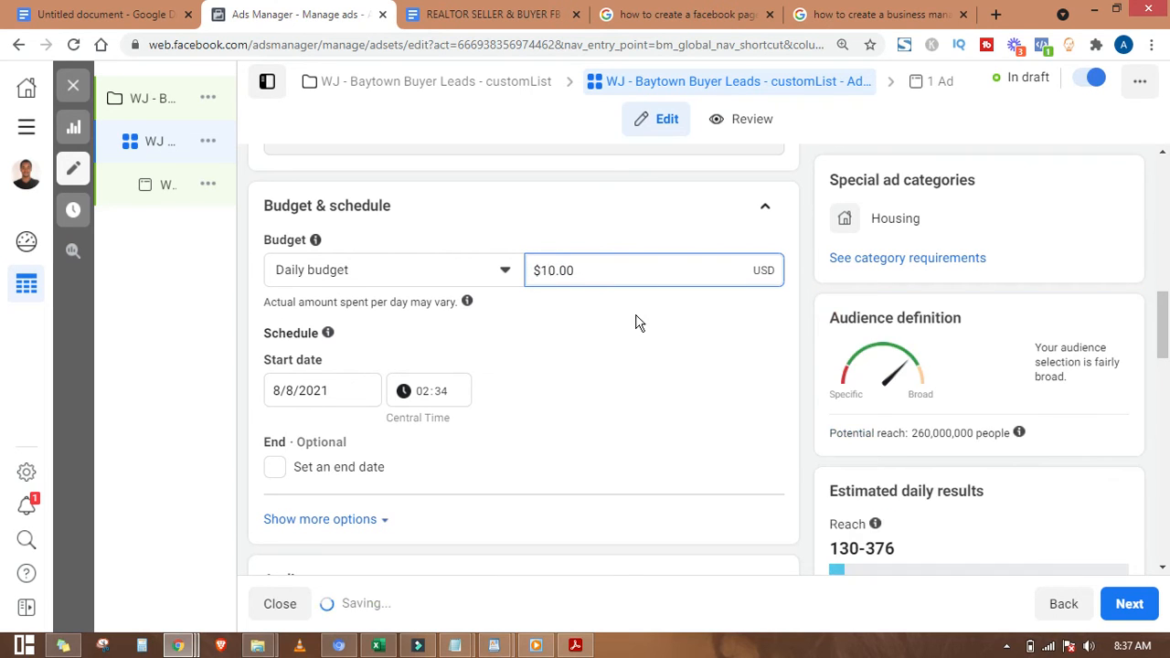
left_click(553, 271)
left_click_drag(553, 271, 537, 272)
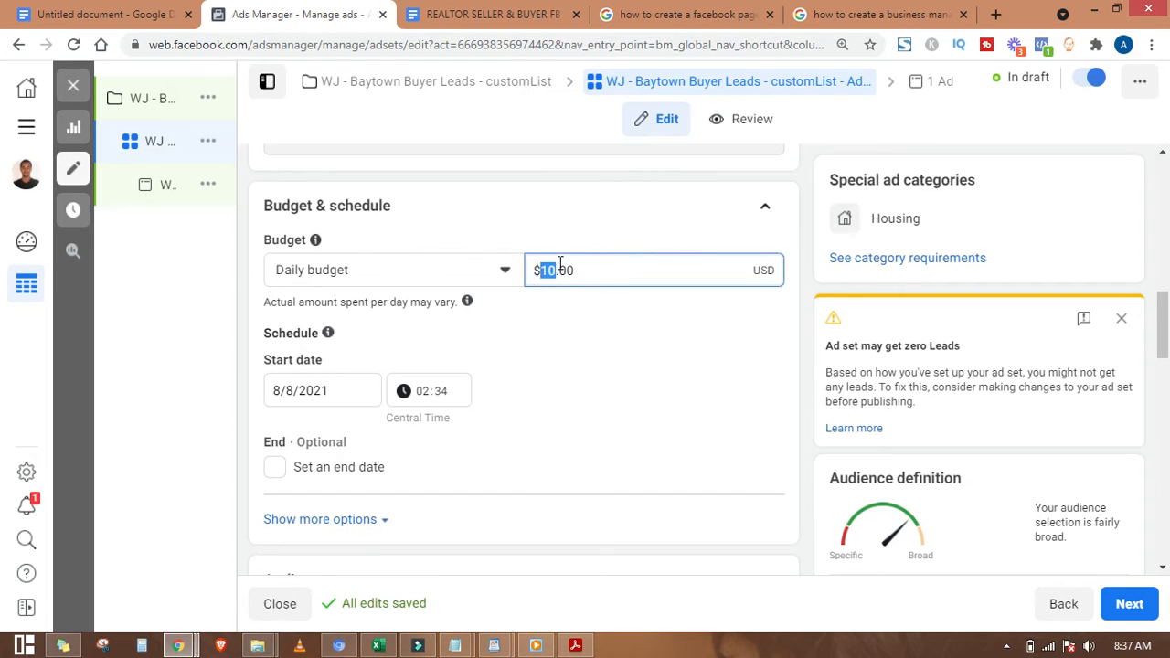
left_click(588, 270)
left_click_drag(582, 266, 551, 266)
left_click(536, 270)
left_click(483, 269)
left_click(483, 271)
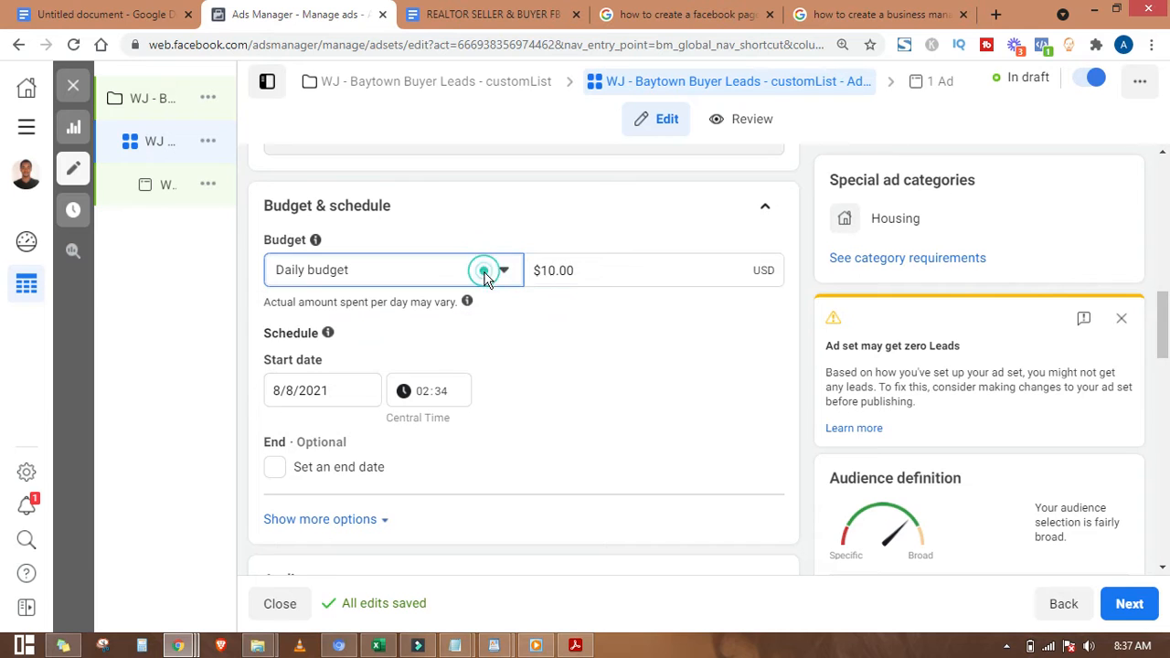
scroll(609, 345, "down", 1)
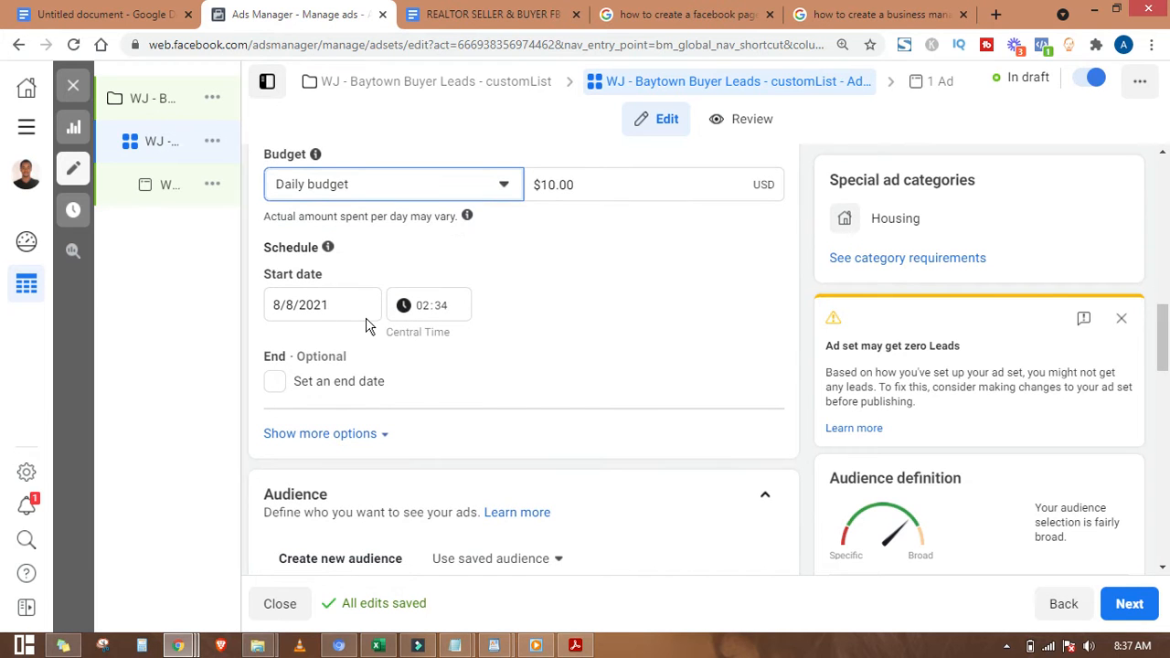
scroll(550, 287, "down", 1)
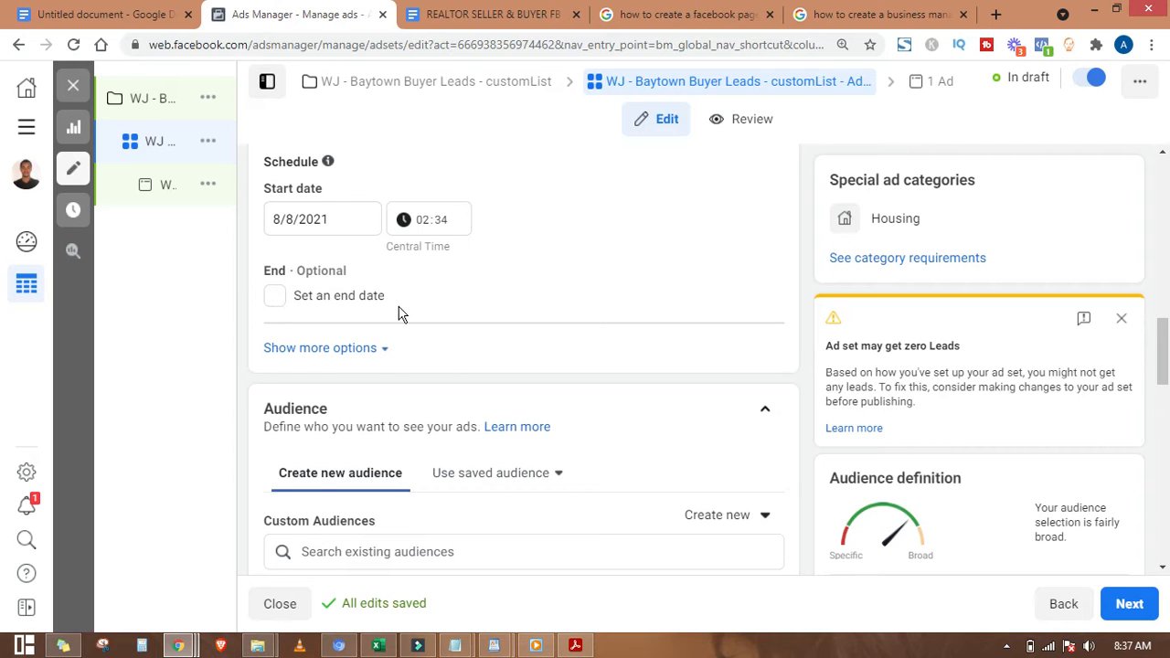
scroll(398, 313, "down", 1)
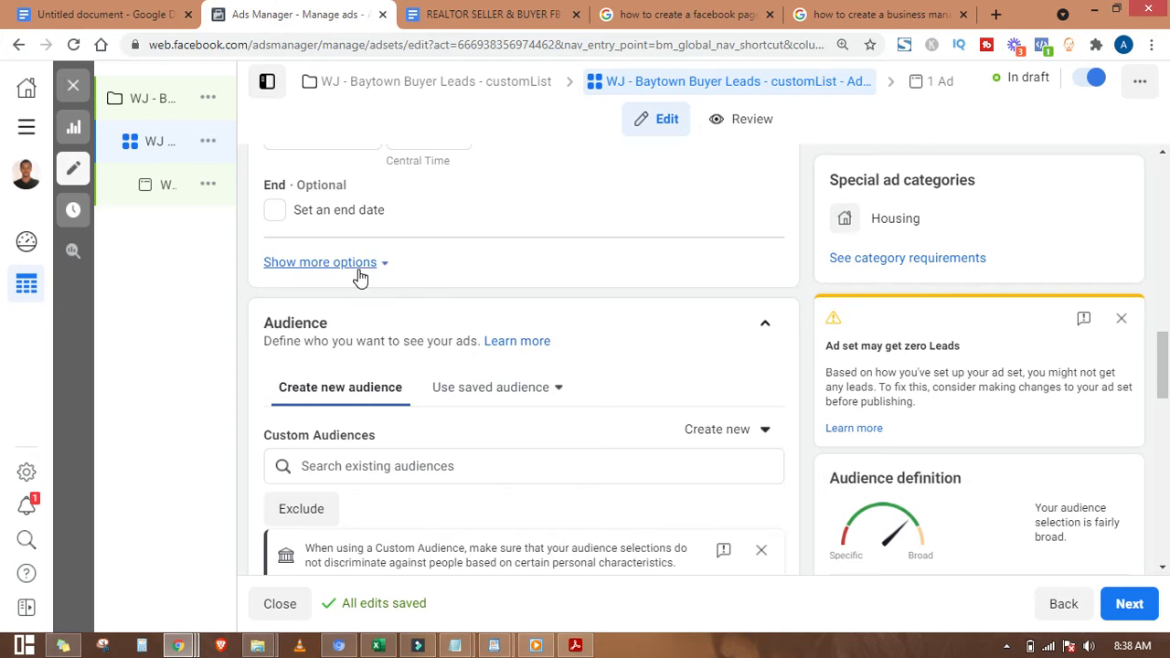
scroll(357, 274, "up", 2)
scroll(504, 422, "up", 2)
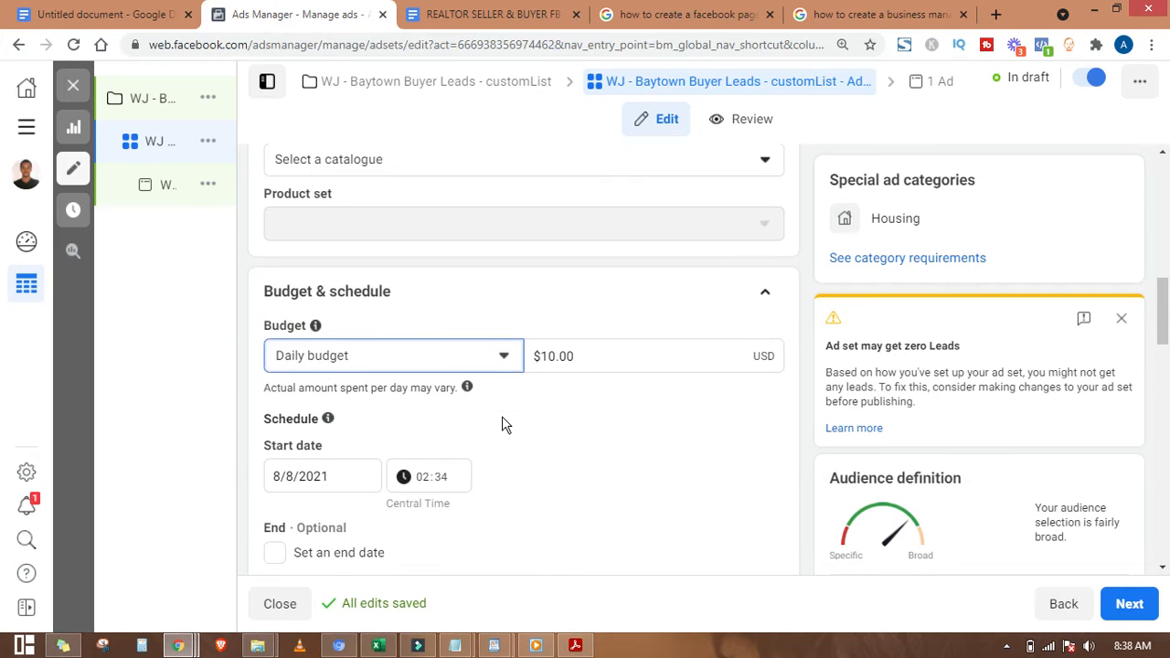
scroll(501, 421, "down", 5)
scroll(493, 421, "down", 1)
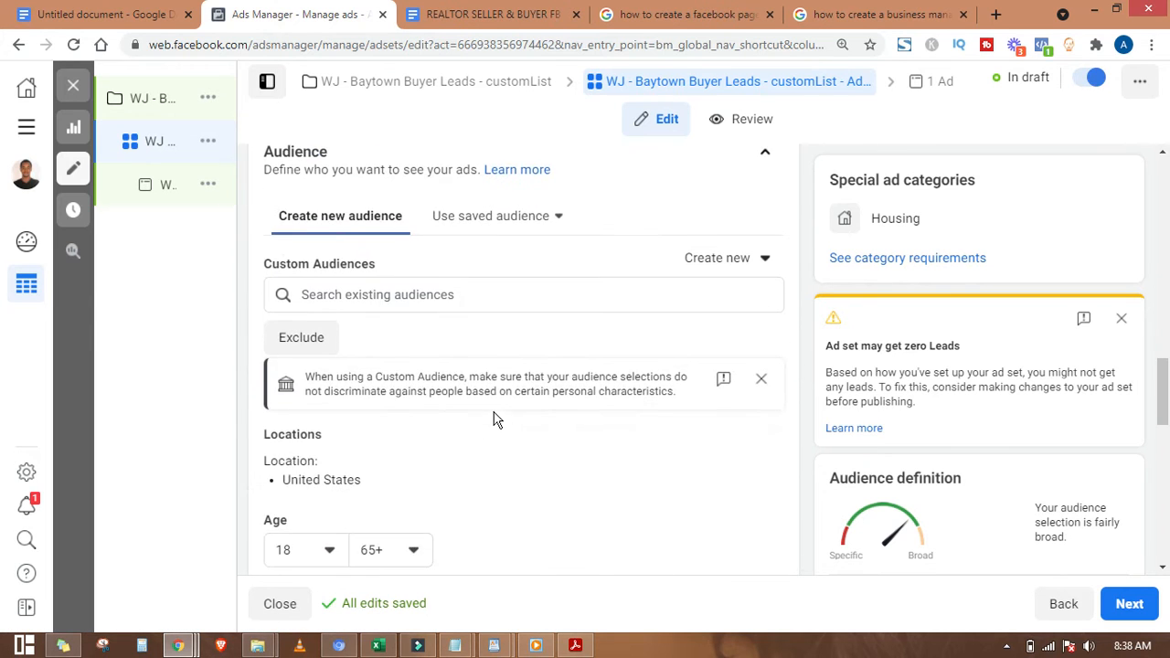
left_click_drag(327, 150, 331, 137)
left_click(367, 443)
scroll(366, 448, "down", 2)
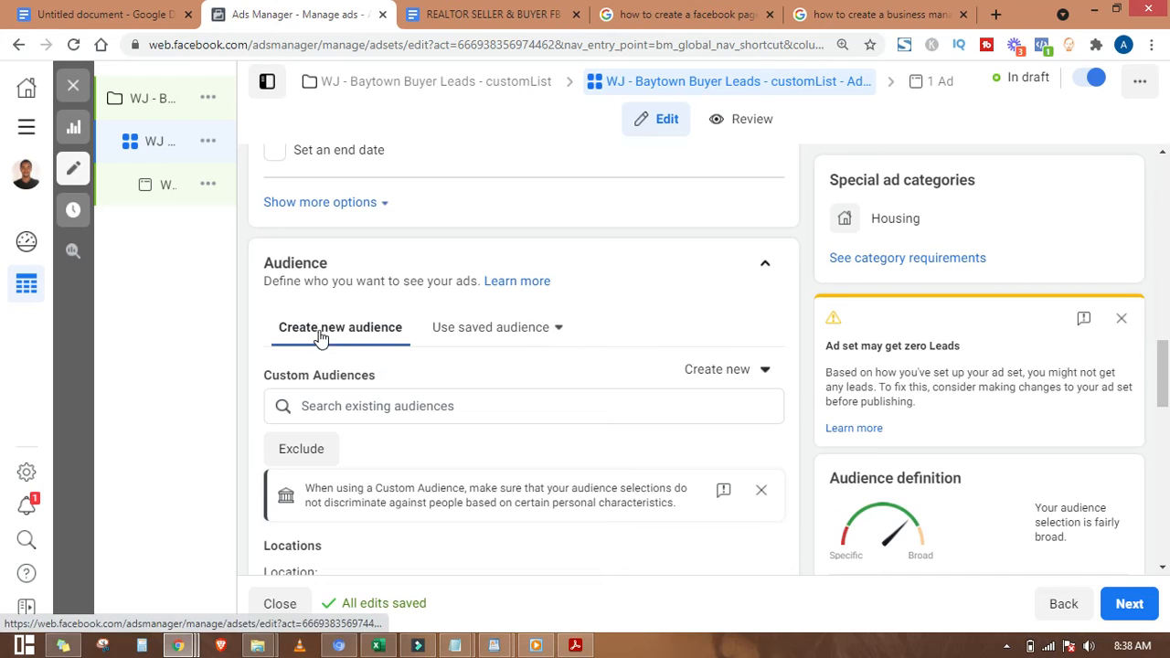
scroll(384, 373, "down", 2)
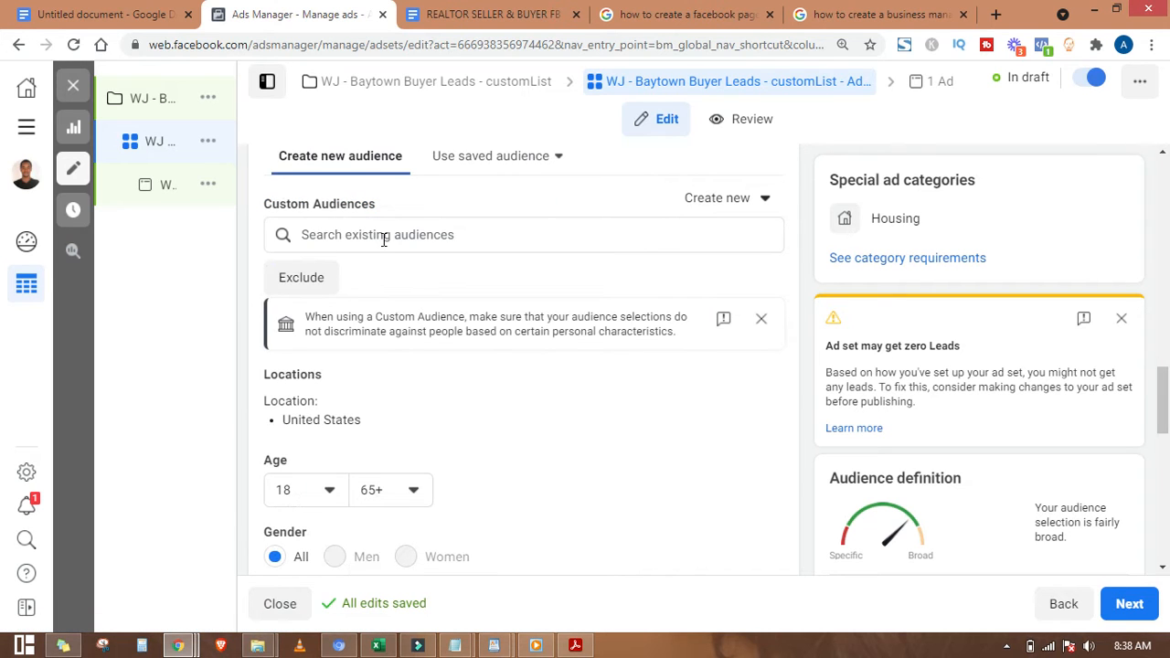
scroll(449, 324, "down", 1)
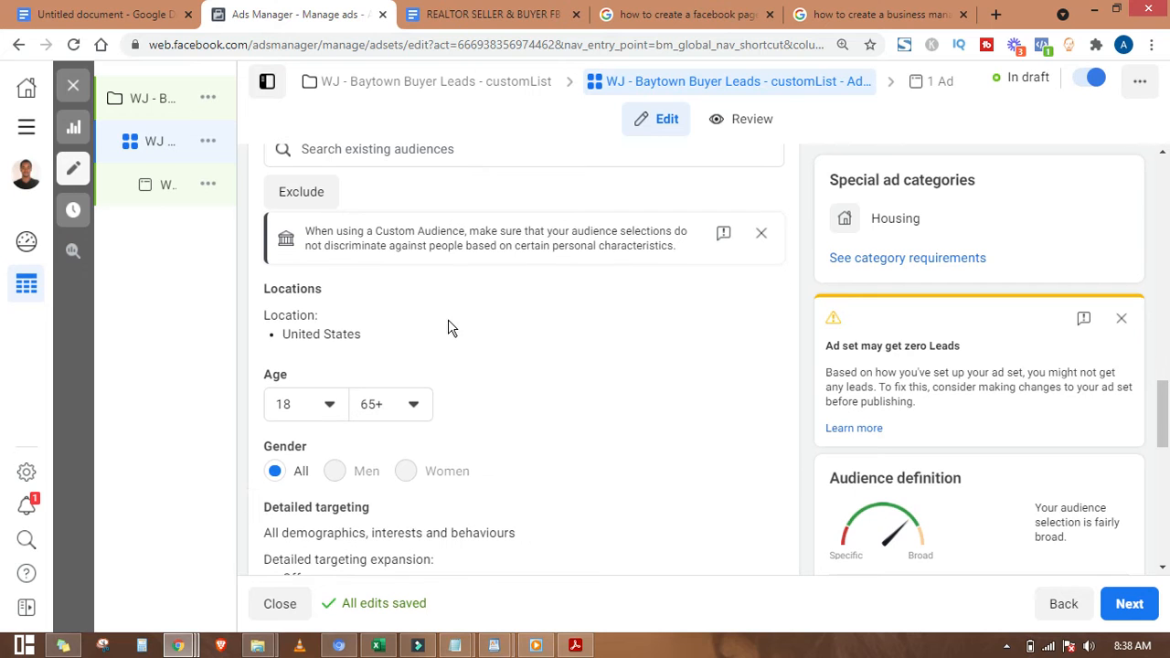
scroll(455, 326, "down", 2)
scroll(360, 254, "up", 1)
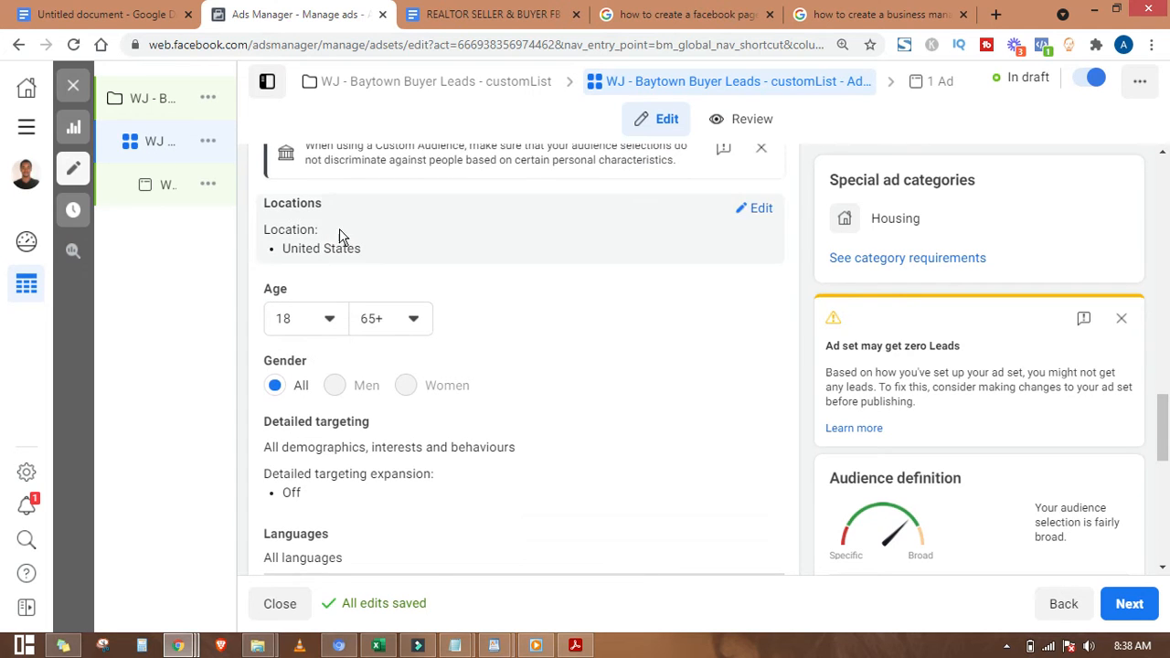
Step: Replace the United States location with people living in Baytown, Texas (+15 km)
left_click(755, 209)
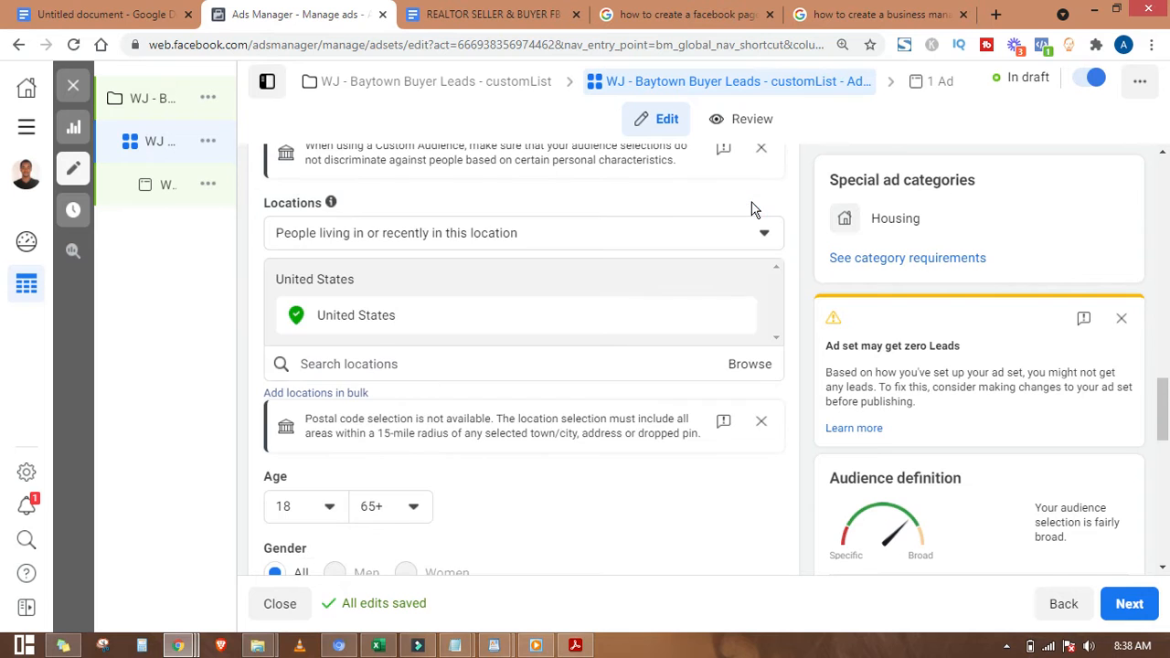
left_click(526, 242)
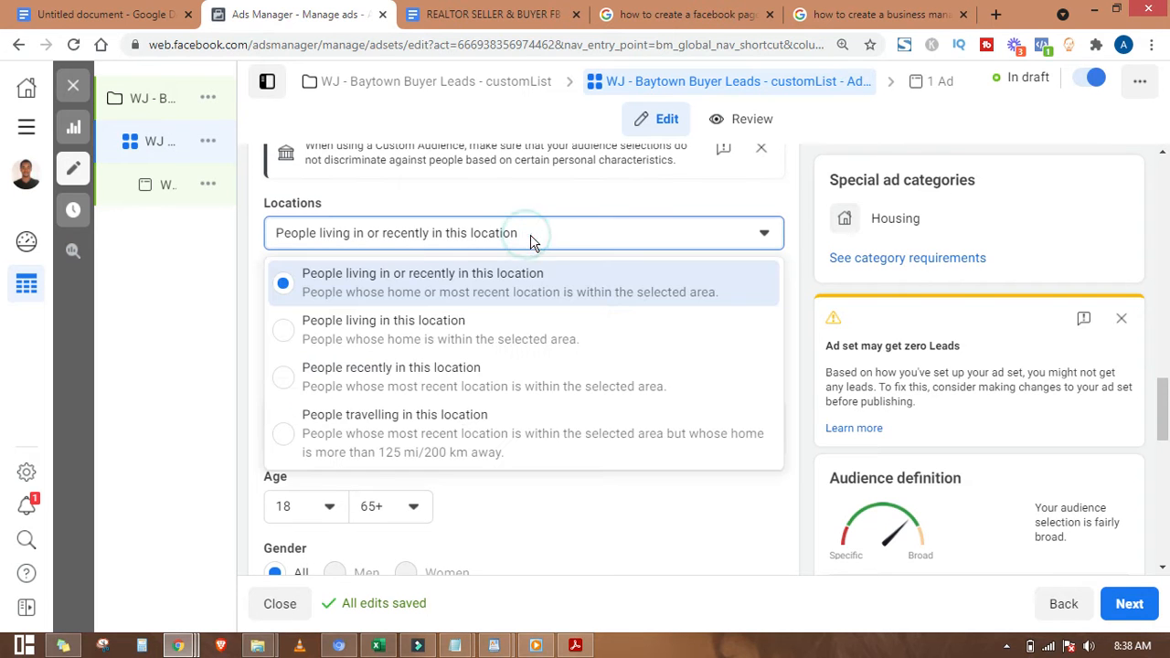
left_click(407, 336)
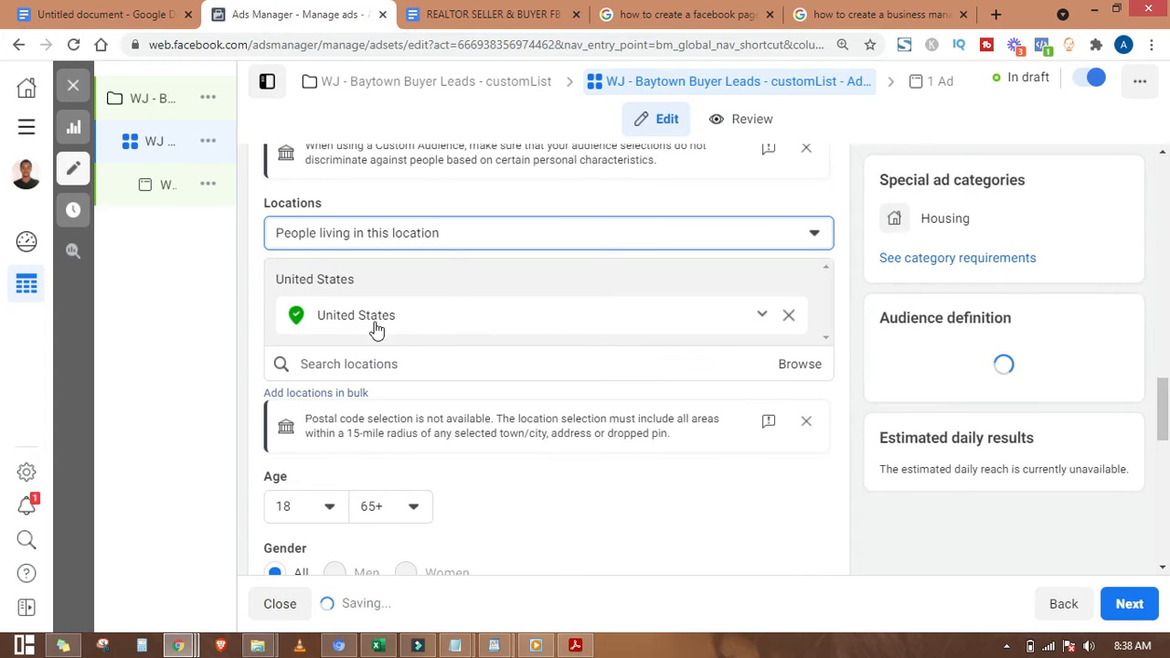
left_click(443, 358)
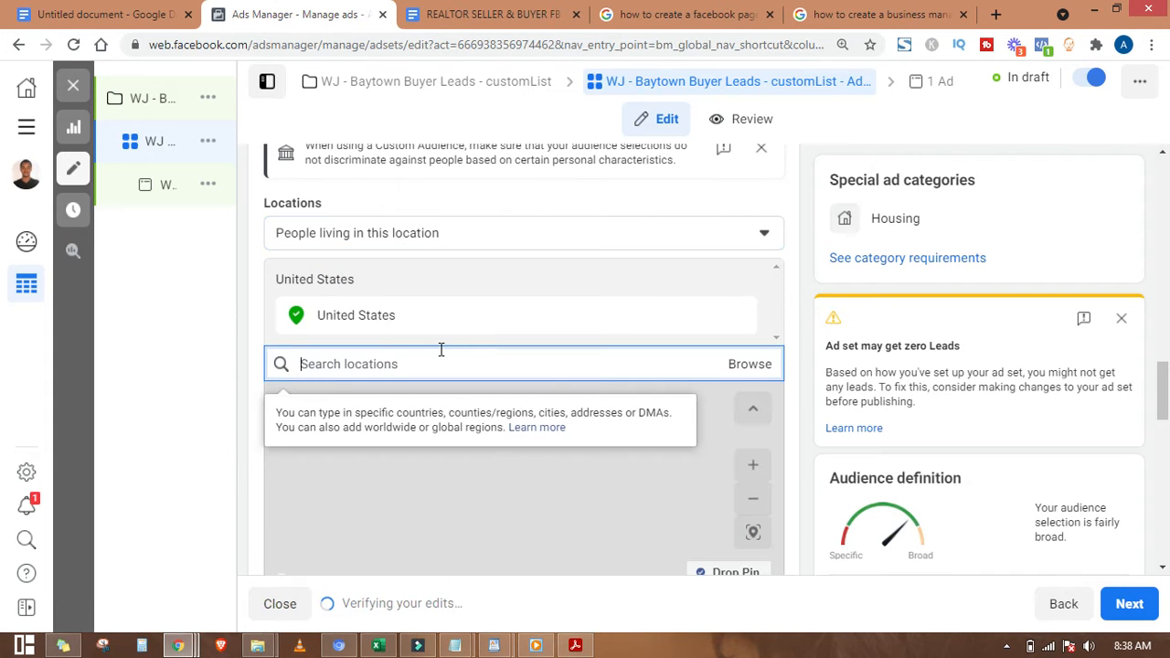
type("baytown")
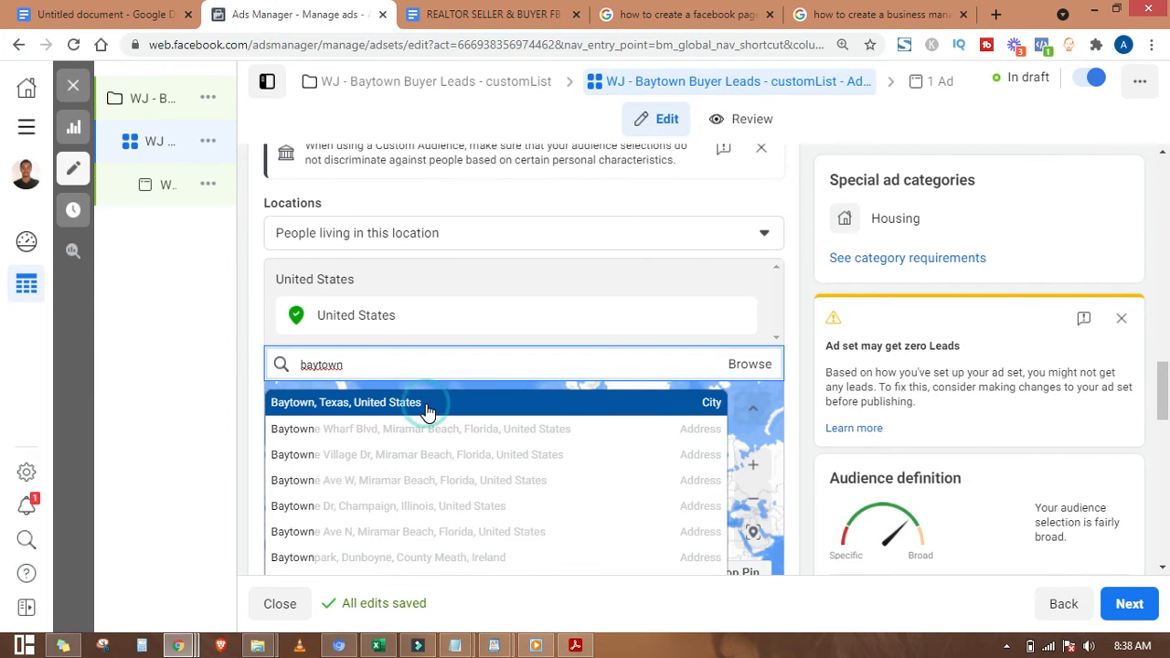
left_click(425, 407)
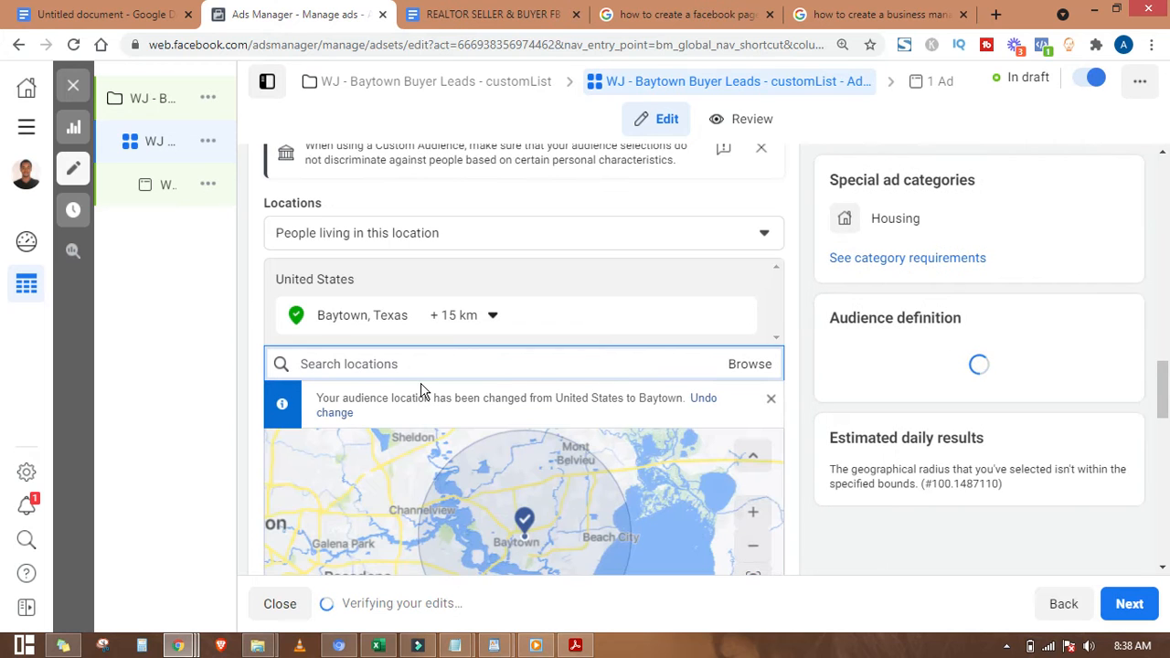
scroll(421, 391, "down", 4)
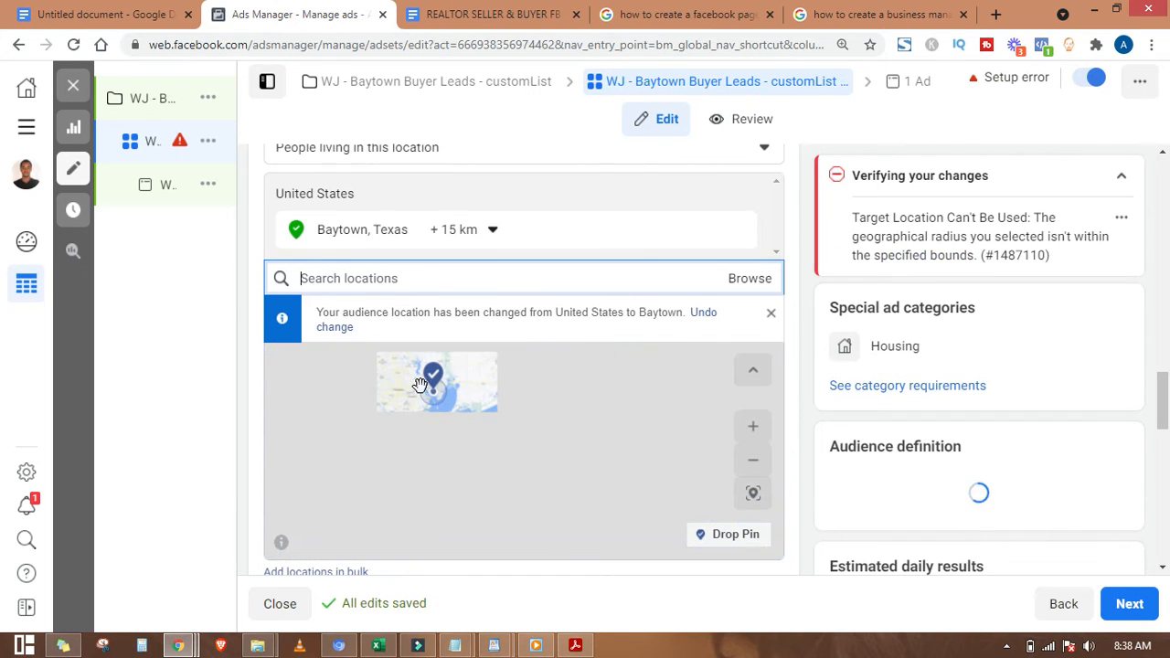
scroll(419, 388, "up", 2)
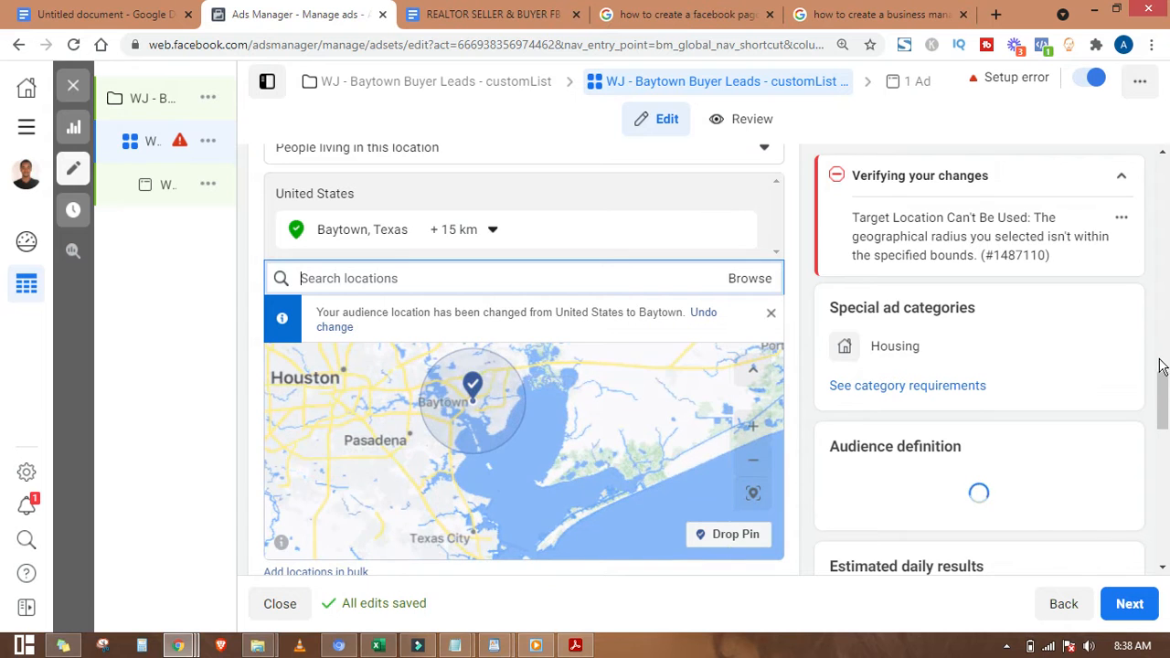
left_click(466, 274)
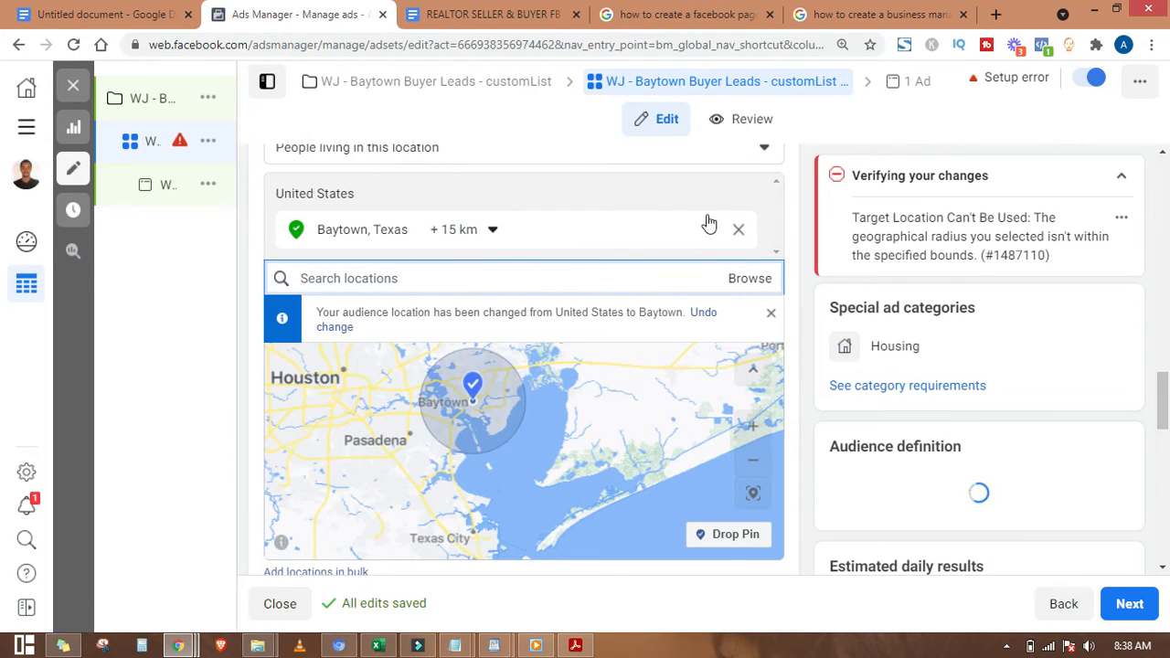
Step: Change the Baytown, Texas radius from 15 km to 25 km and check the updated reach
scroll(786, 236, "down", 3)
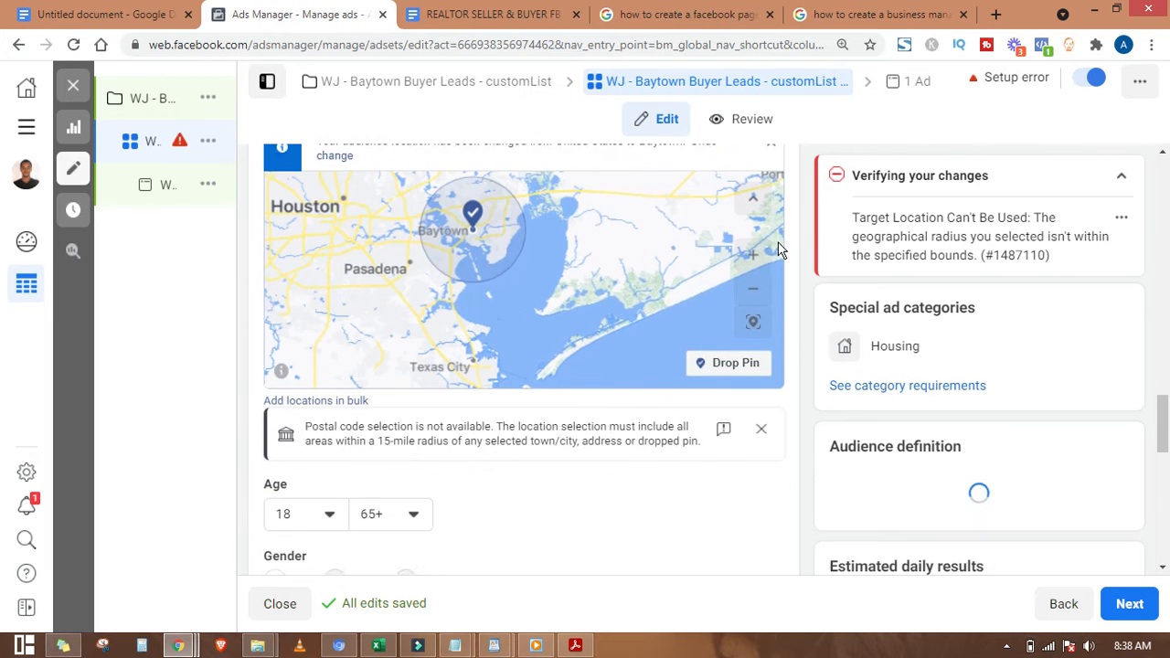
scroll(372, 429, "down", 1)
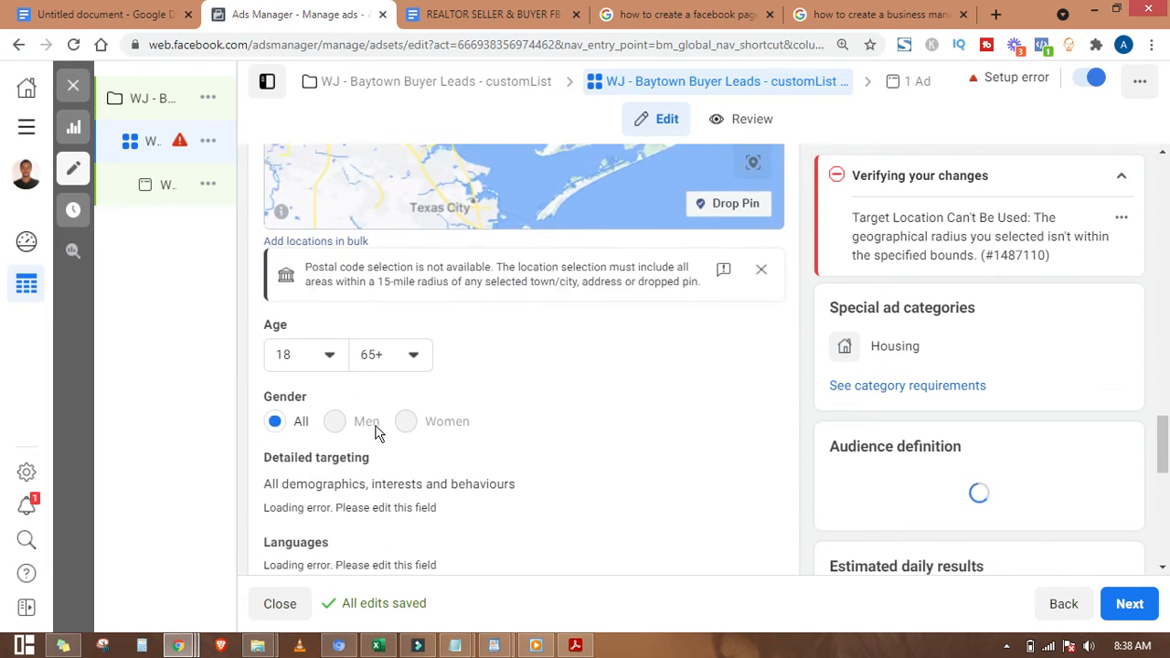
scroll(374, 431, "up", 3)
scroll(659, 463, "up", 1)
scroll(650, 461, "down", 1)
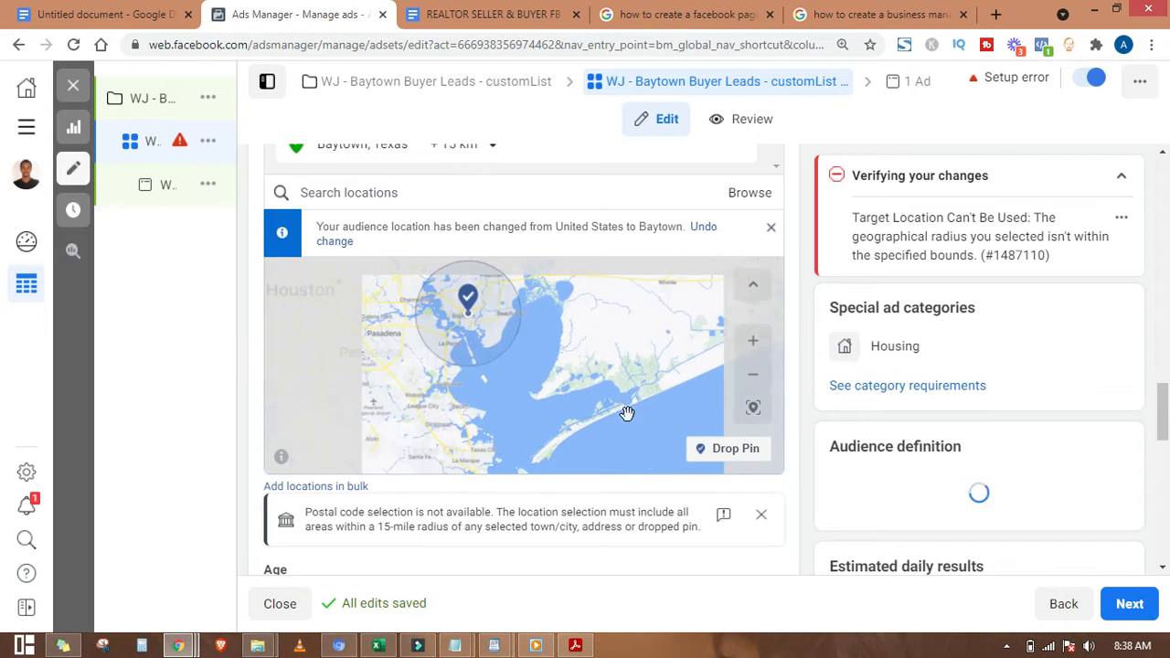
scroll(793, 253, "up", 2)
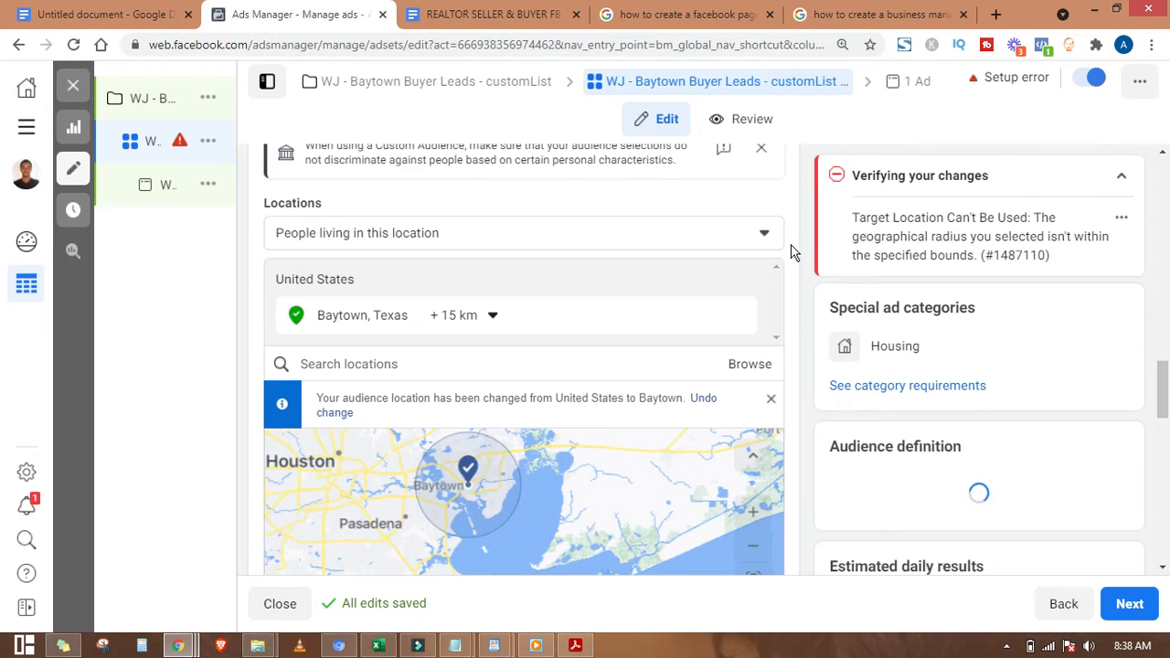
scroll(793, 253, "down", 2)
scroll(596, 188, "up", 2)
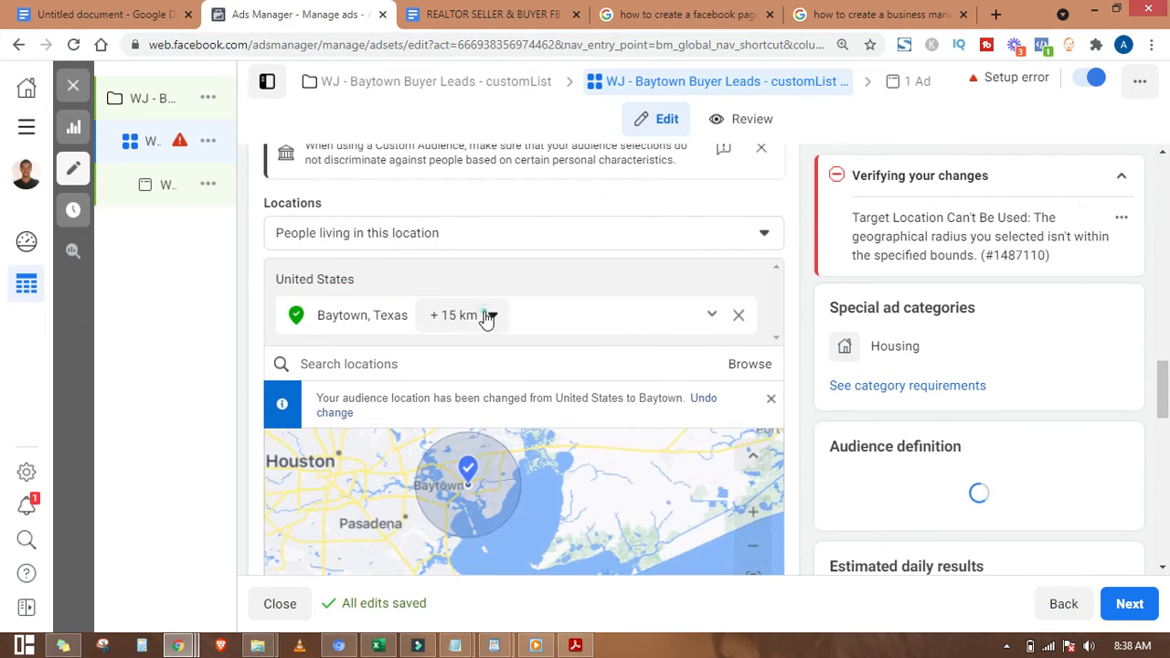
left_click(485, 316)
left_click_drag(563, 407, 535, 405)
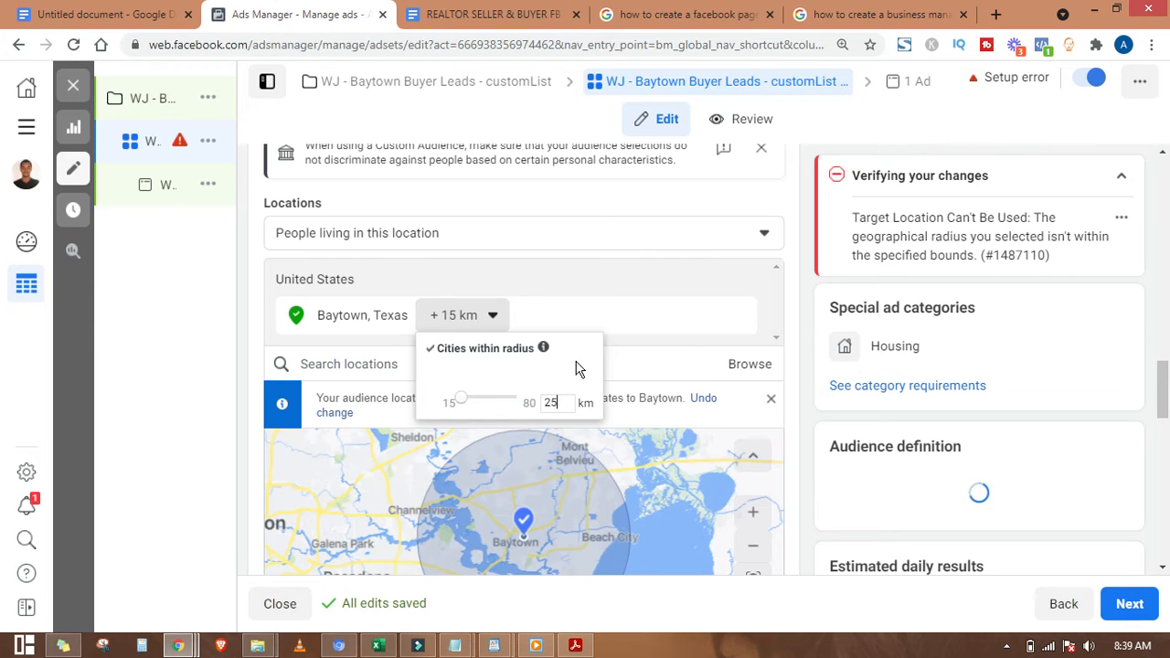
type("25")
key("Return")
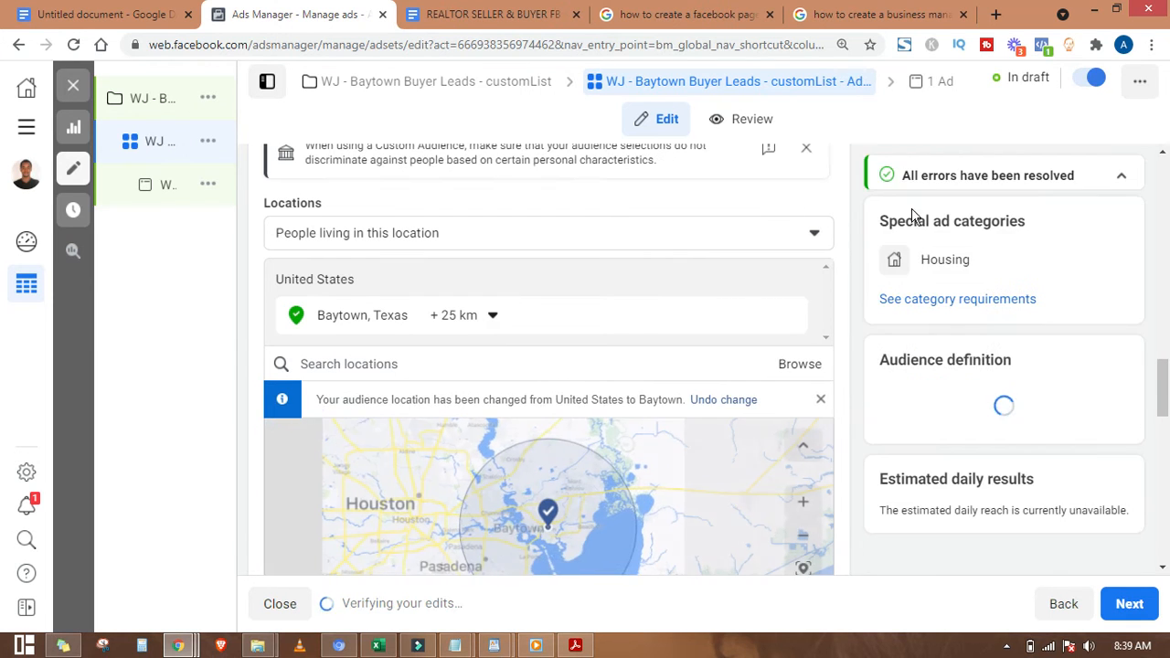
scroll(556, 312, "down", 3)
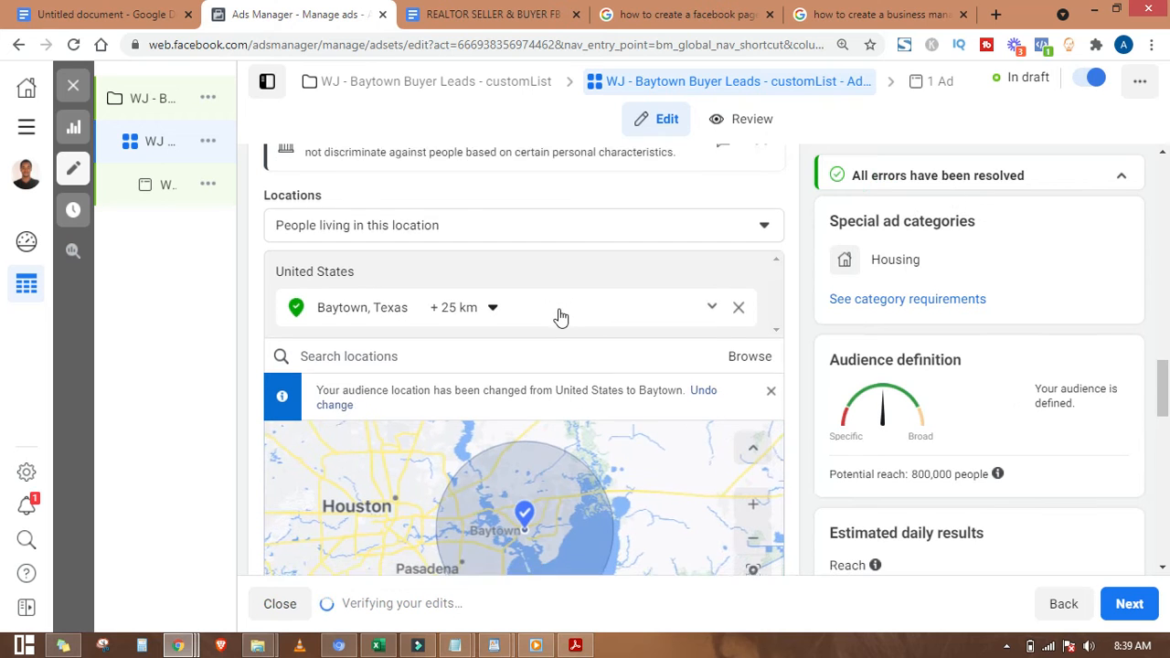
scroll(738, 513, "down", 1)
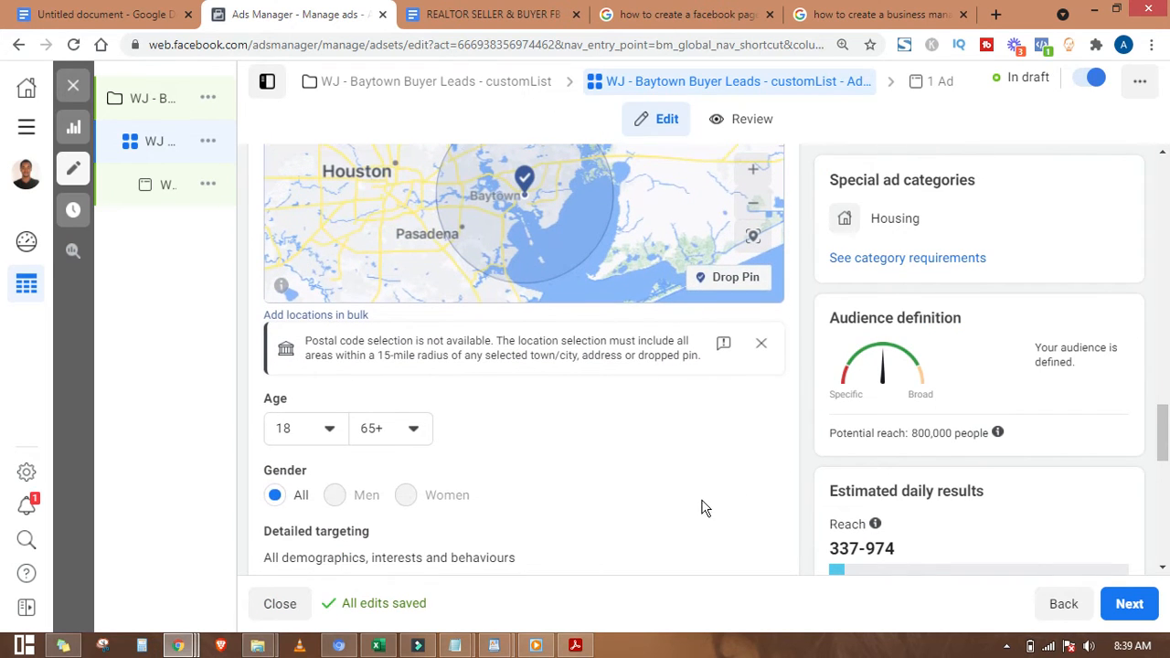
scroll(695, 525, "down", 3)
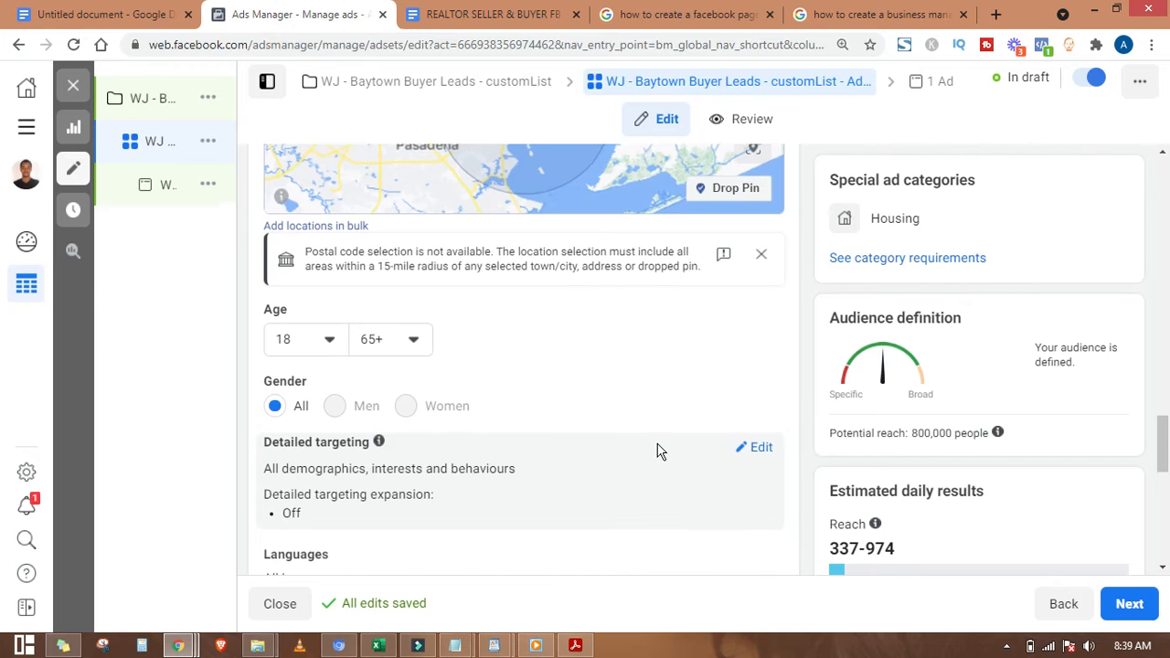
scroll(650, 439, "up", 1)
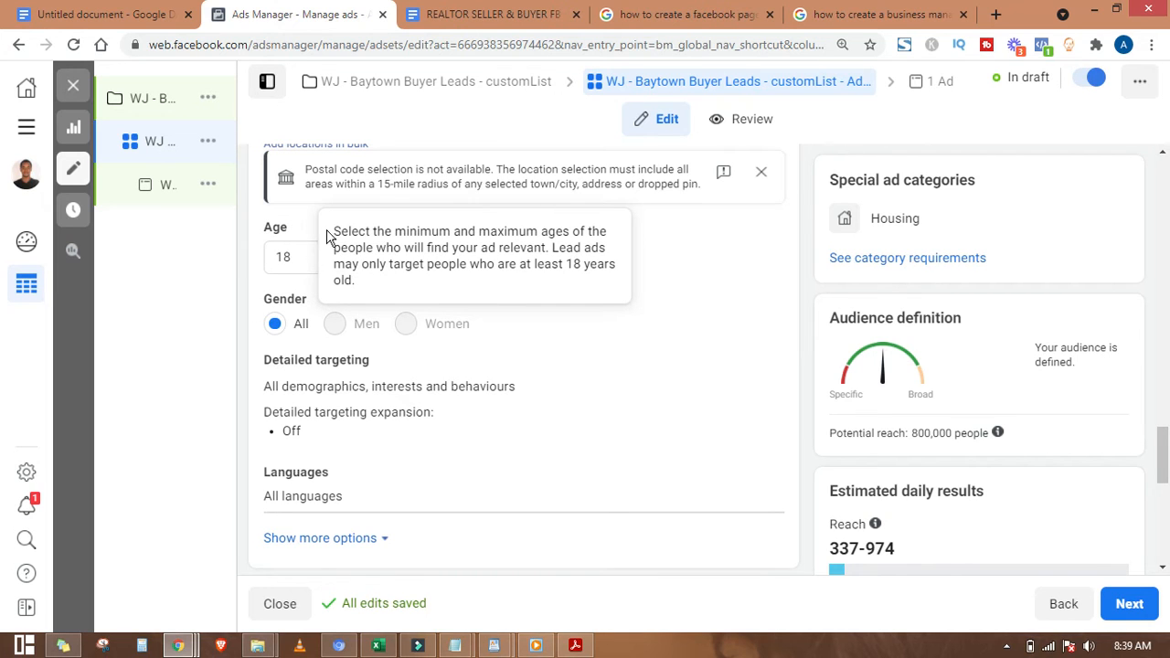
scroll(302, 331, "down", 1)
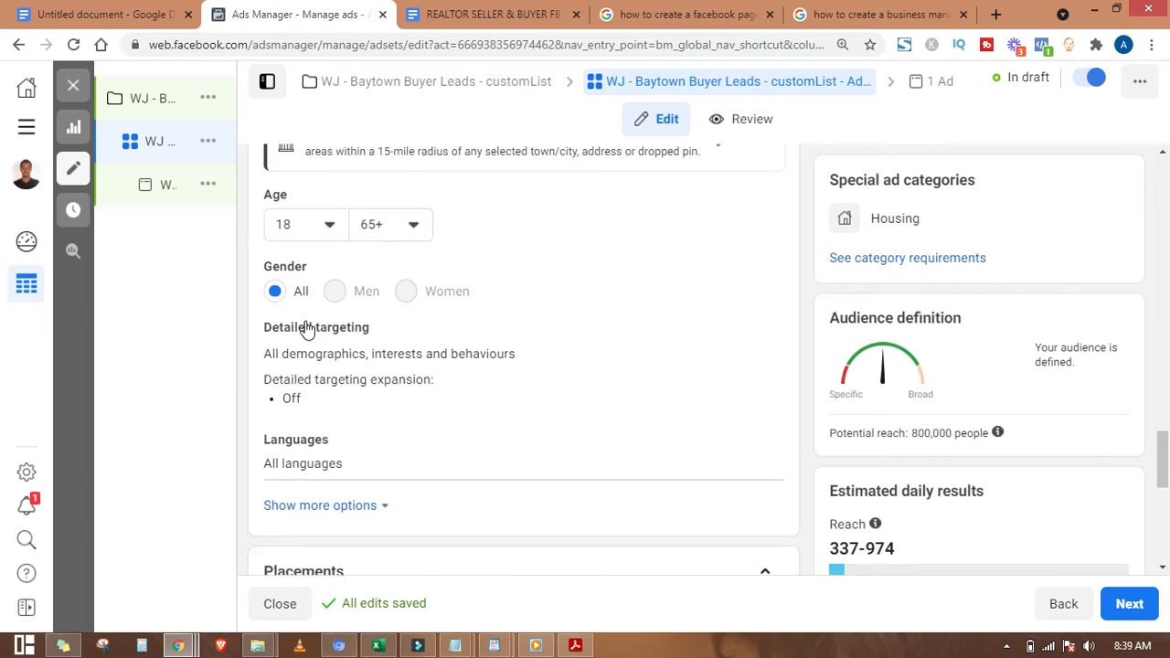
left_click_drag(262, 275, 375, 283)
left_click(315, 275)
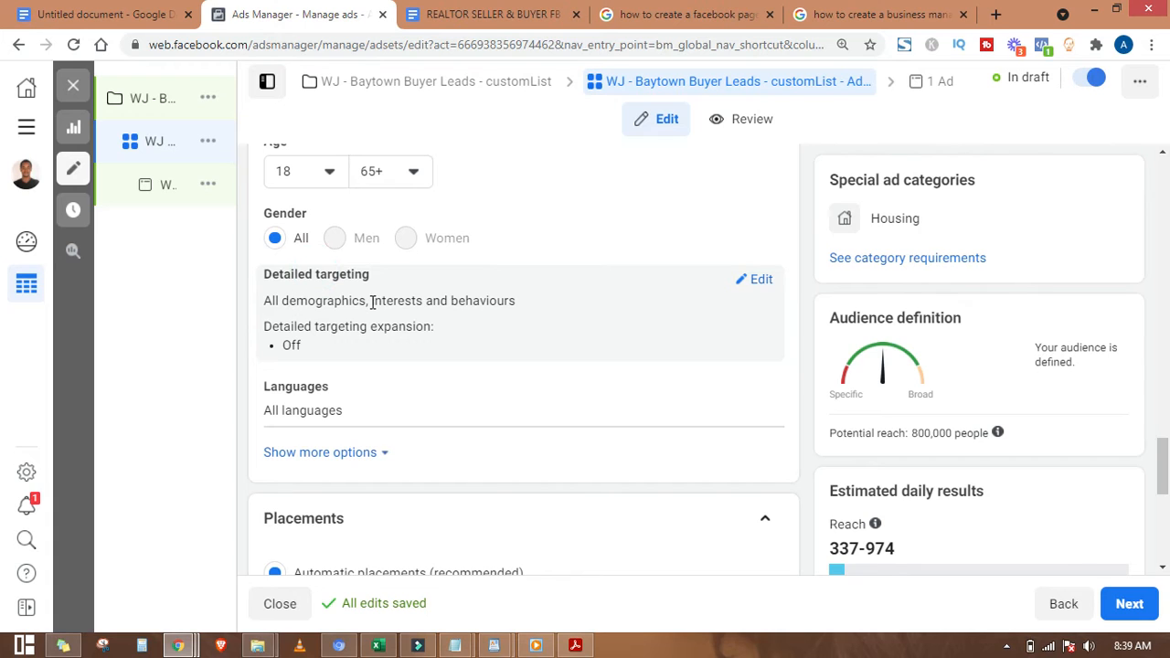
left_click_drag(372, 302, 425, 300)
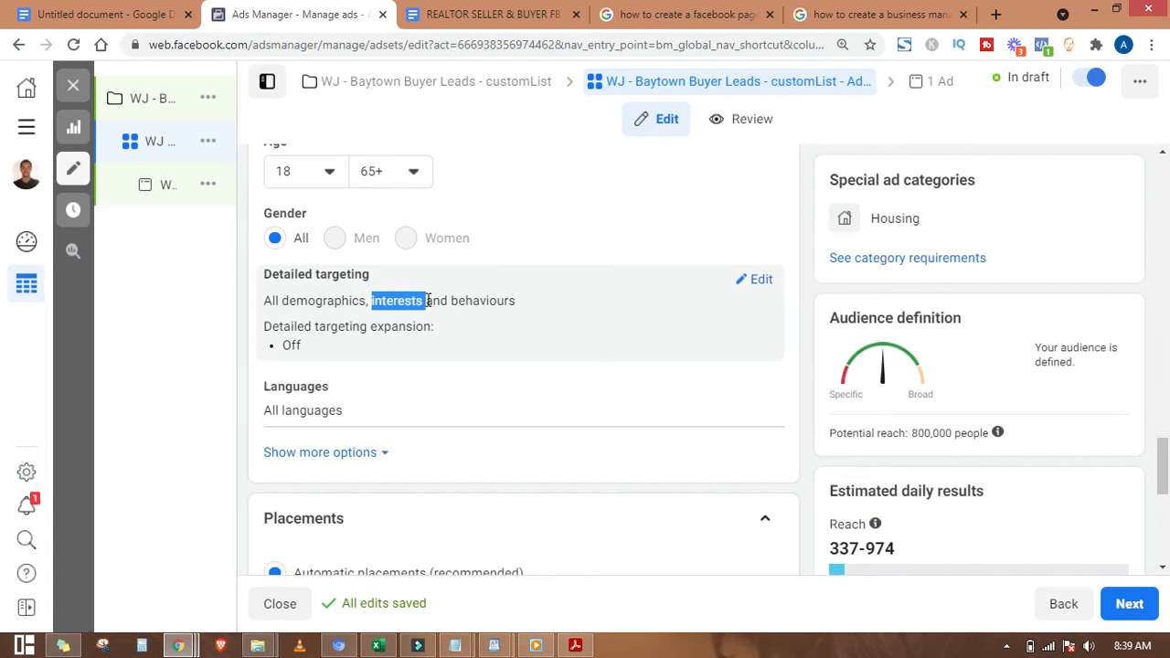
left_click(338, 325)
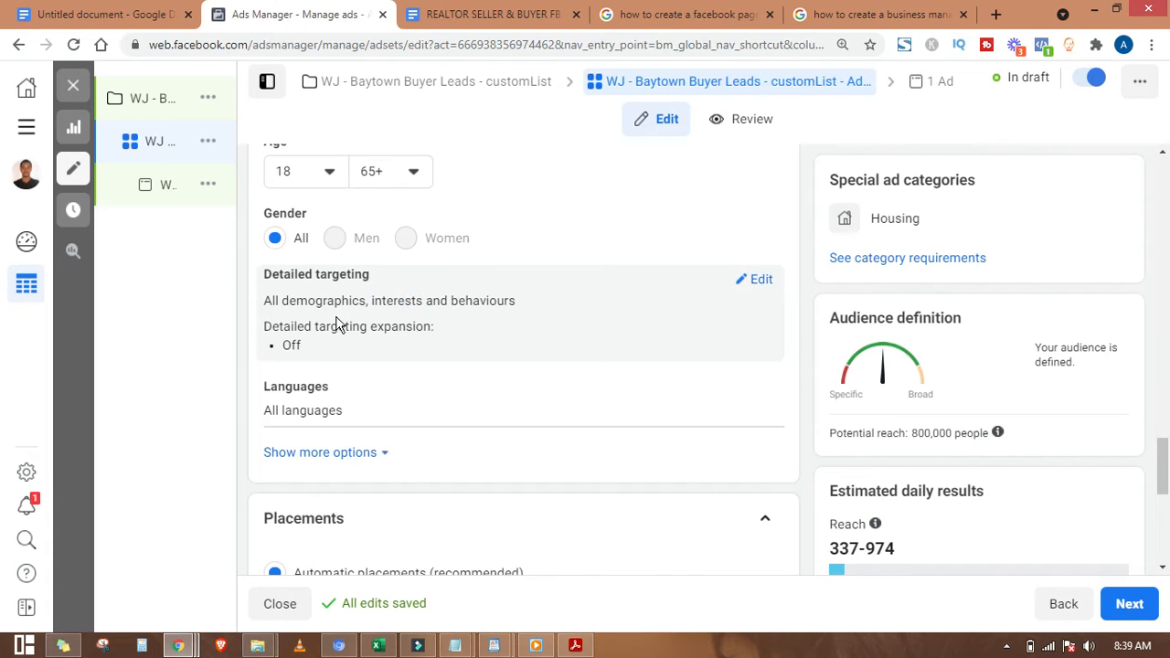
left_click(756, 279)
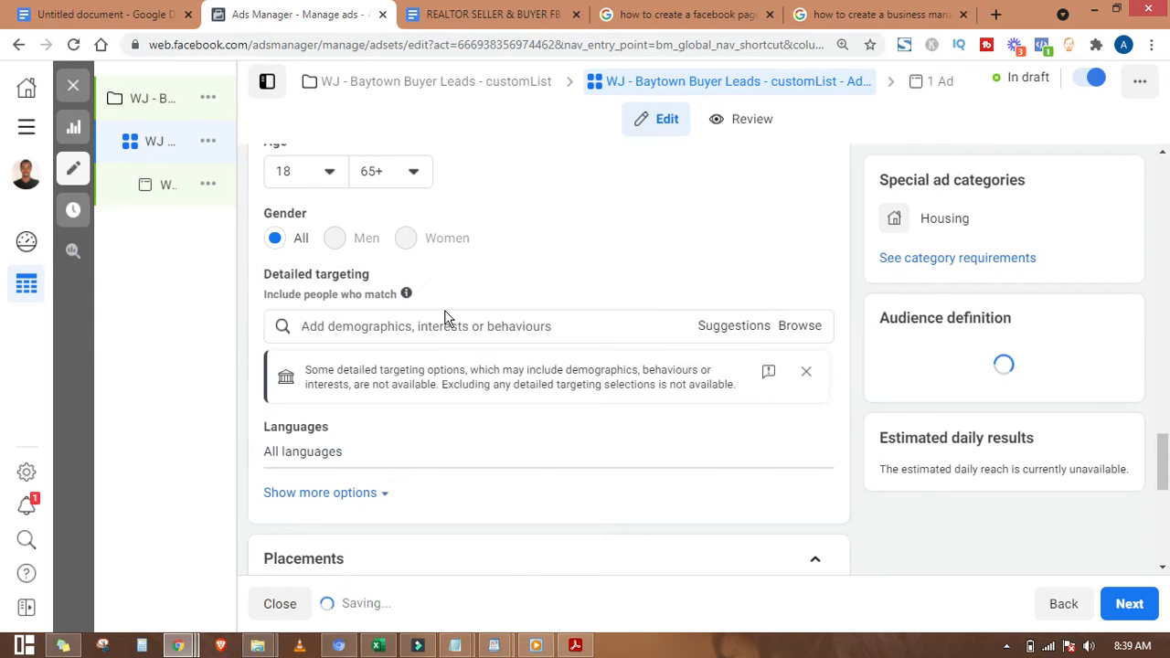
left_click(464, 326)
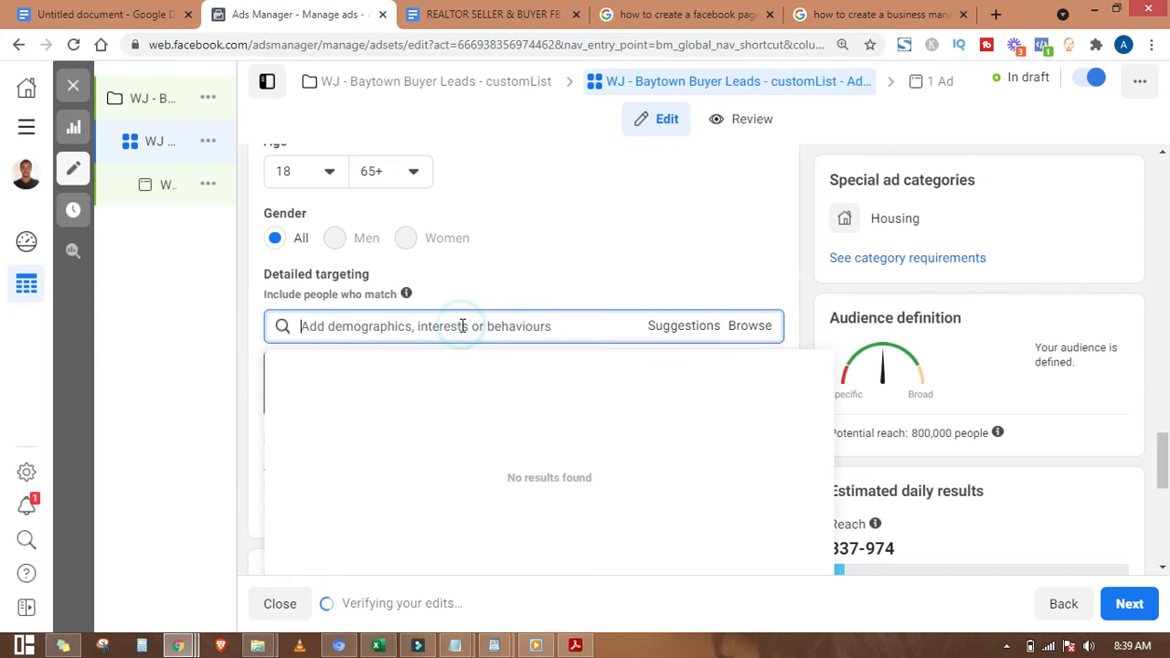
left_click(247, 326)
left_click(333, 326)
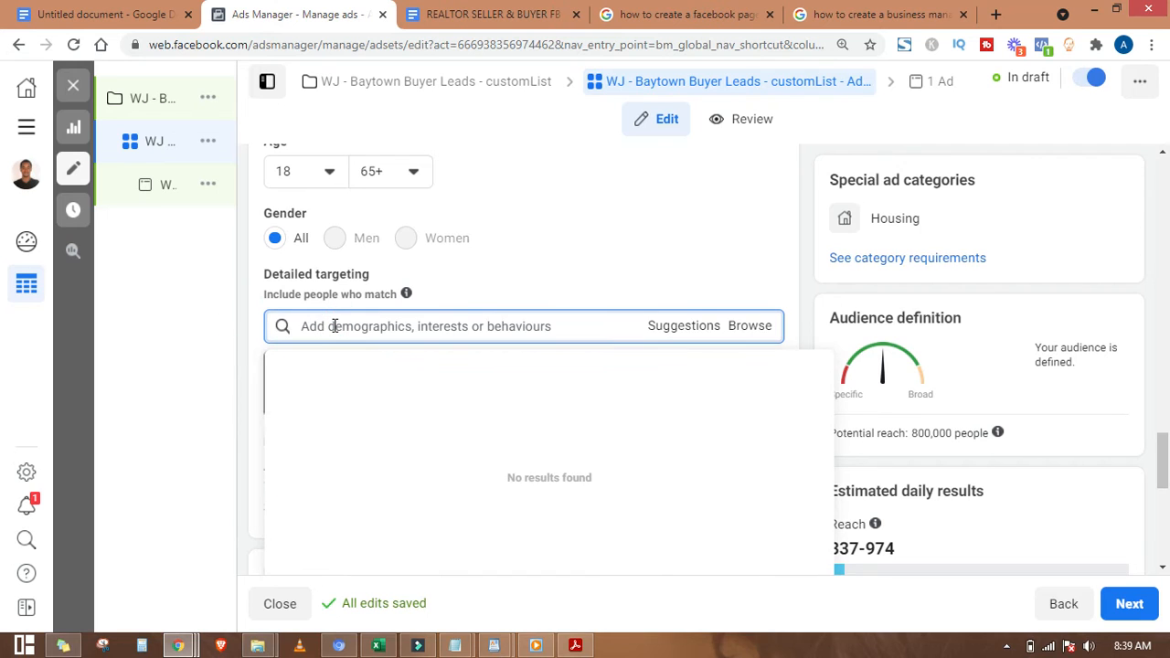
left_click(258, 334)
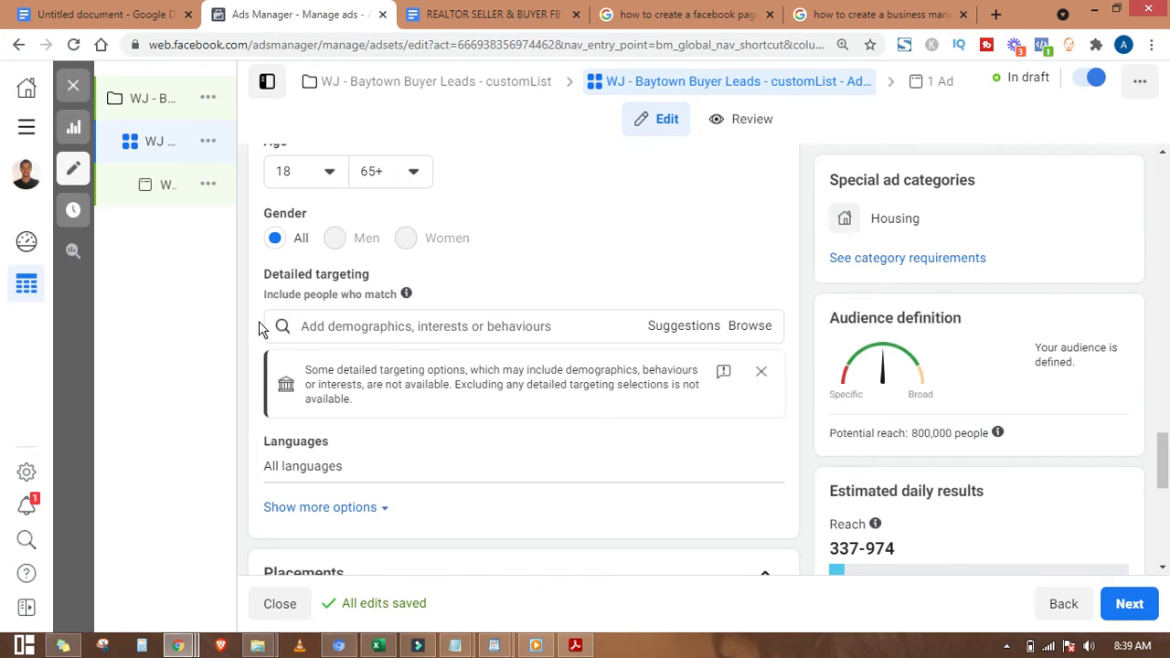
mouse_move(503, 649)
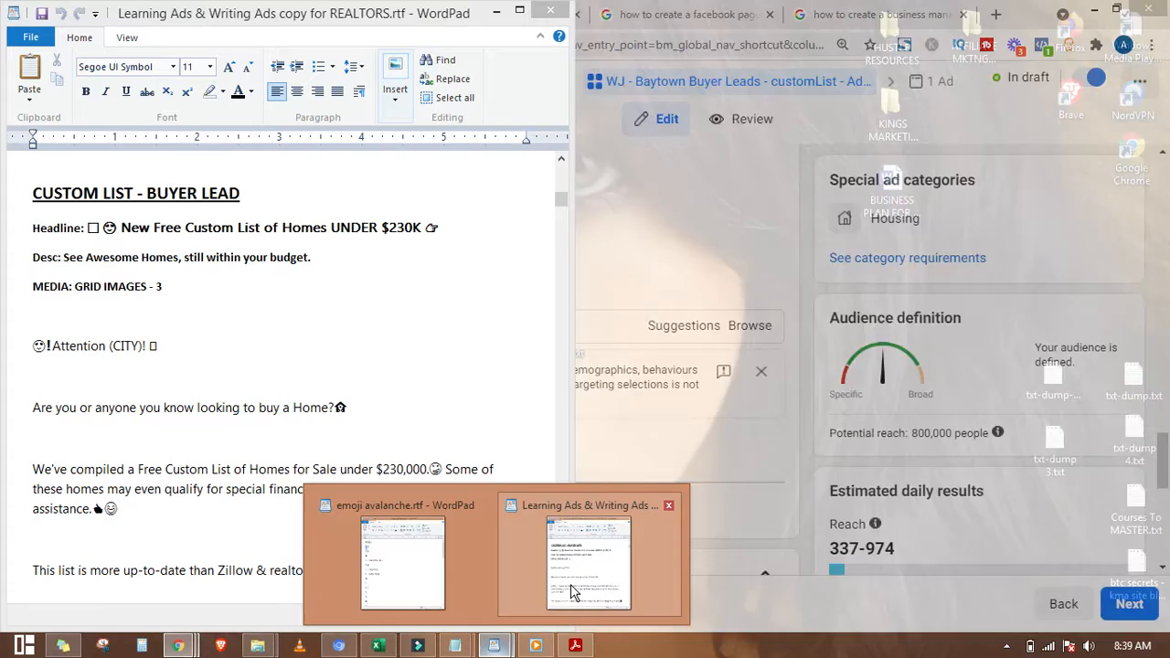
Step: Review the BUYER LEADS TARGETING OPTIONS interest list in the WordPad notes, then return to Ads Manager
left_click(570, 584)
scroll(220, 448, "up", 15)
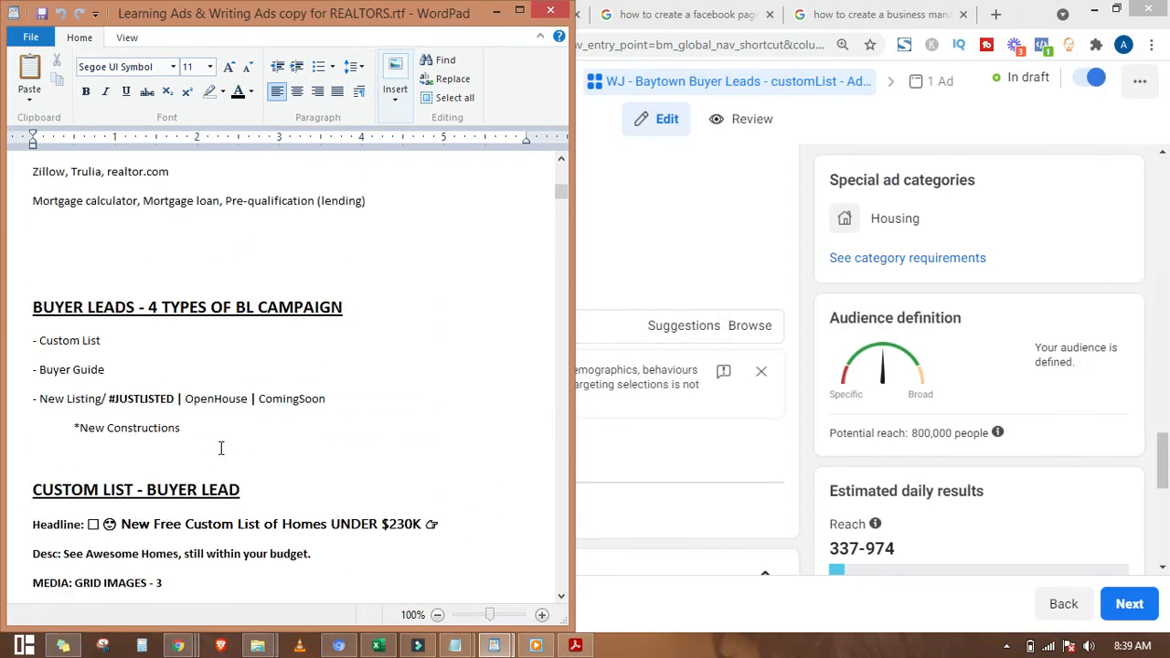
scroll(221, 448, "up", 8)
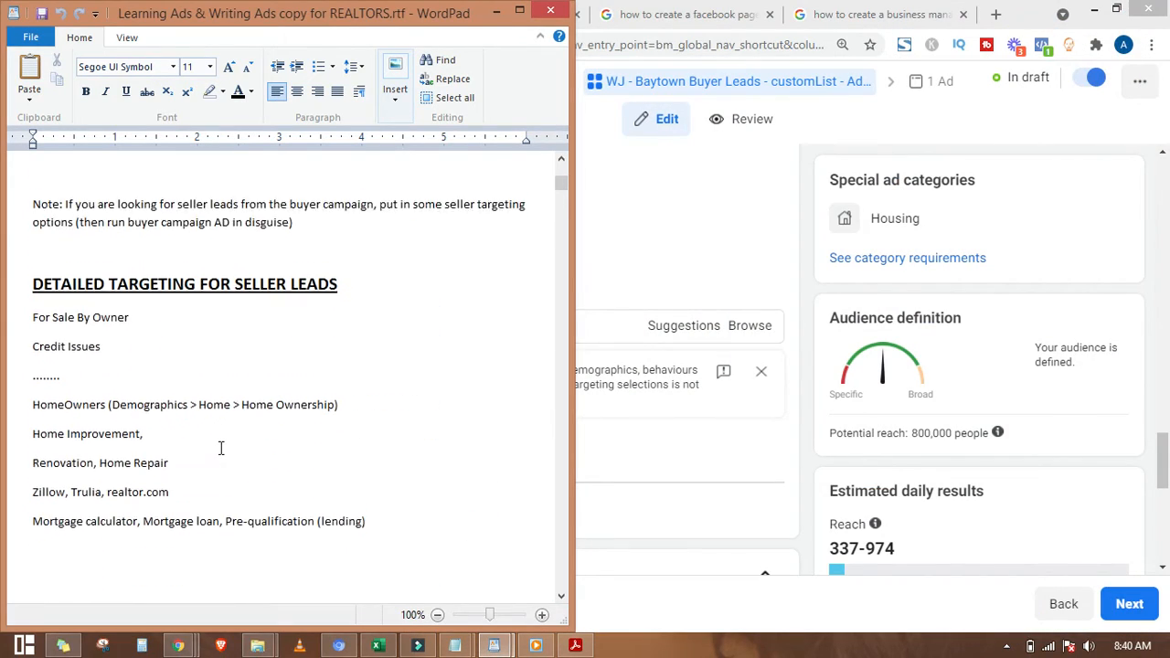
scroll(220, 448, "up", 2)
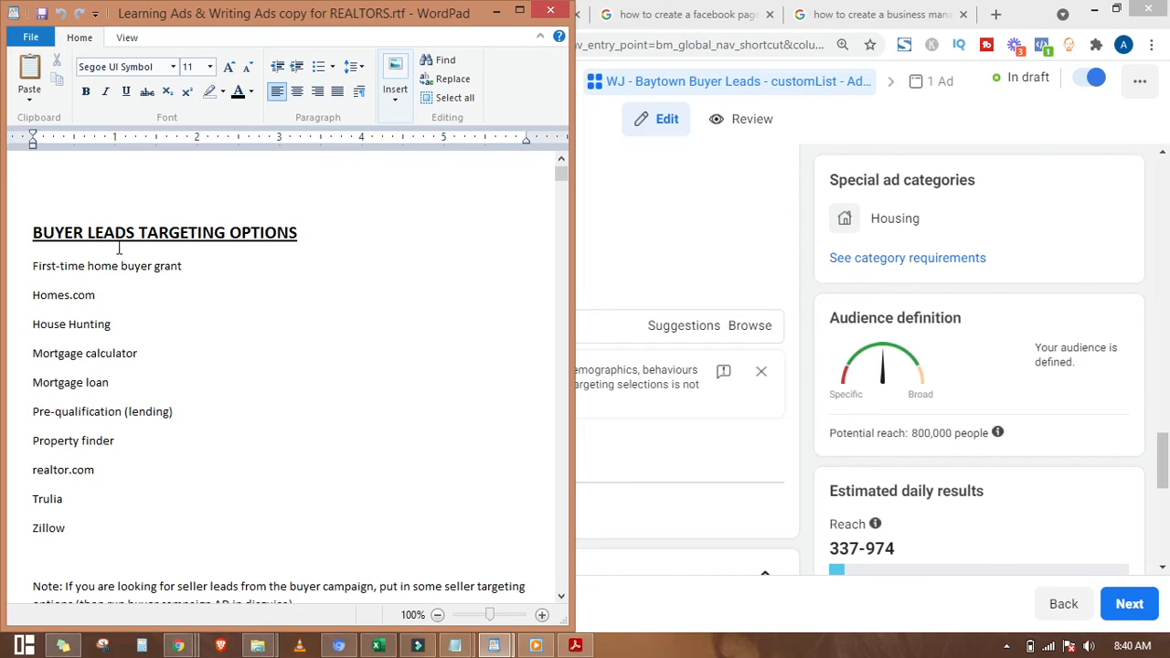
double_click(126, 231)
left_click(126, 232)
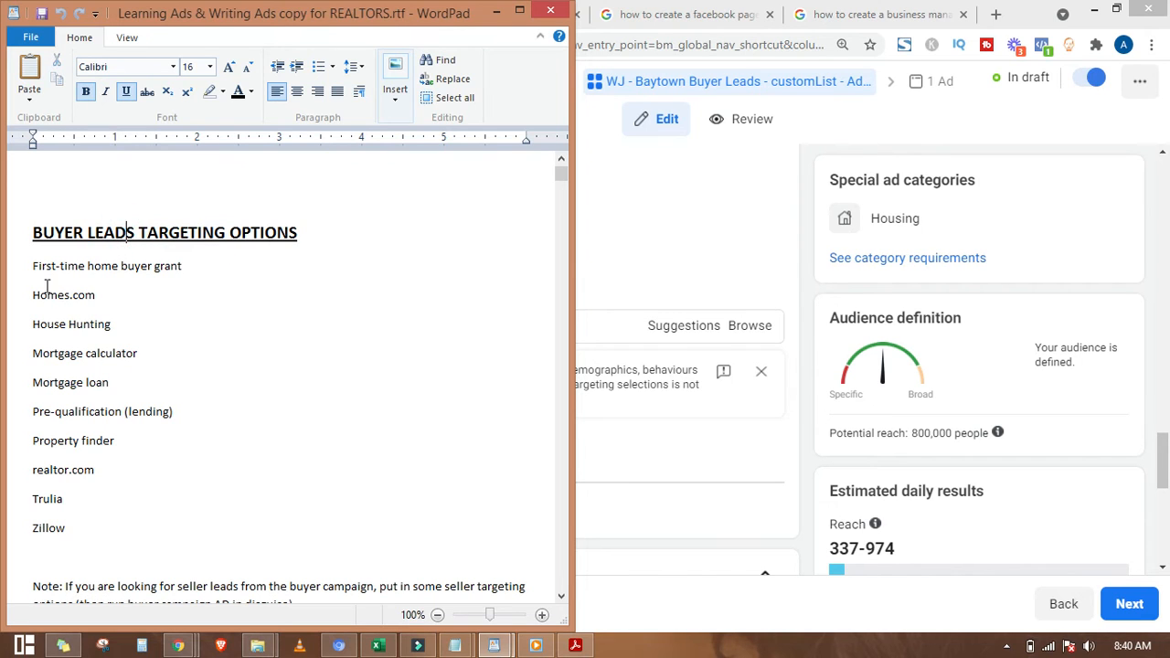
left_click_drag(33, 266, 206, 535)
left_click(134, 293)
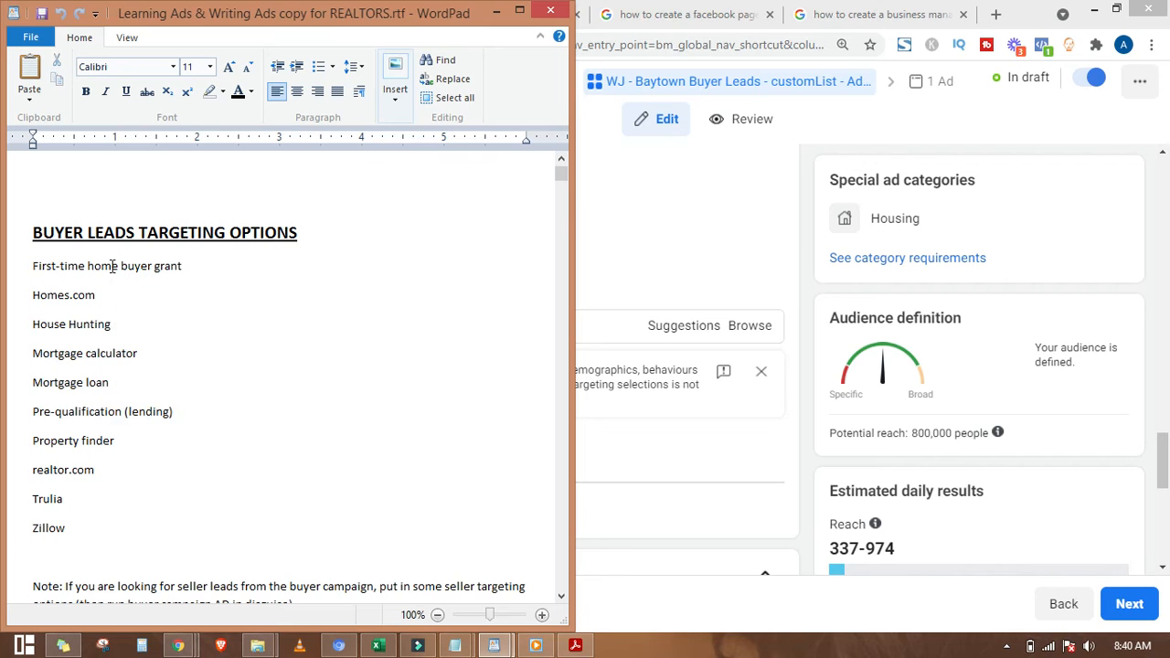
left_click(495, 9)
left_click(423, 318)
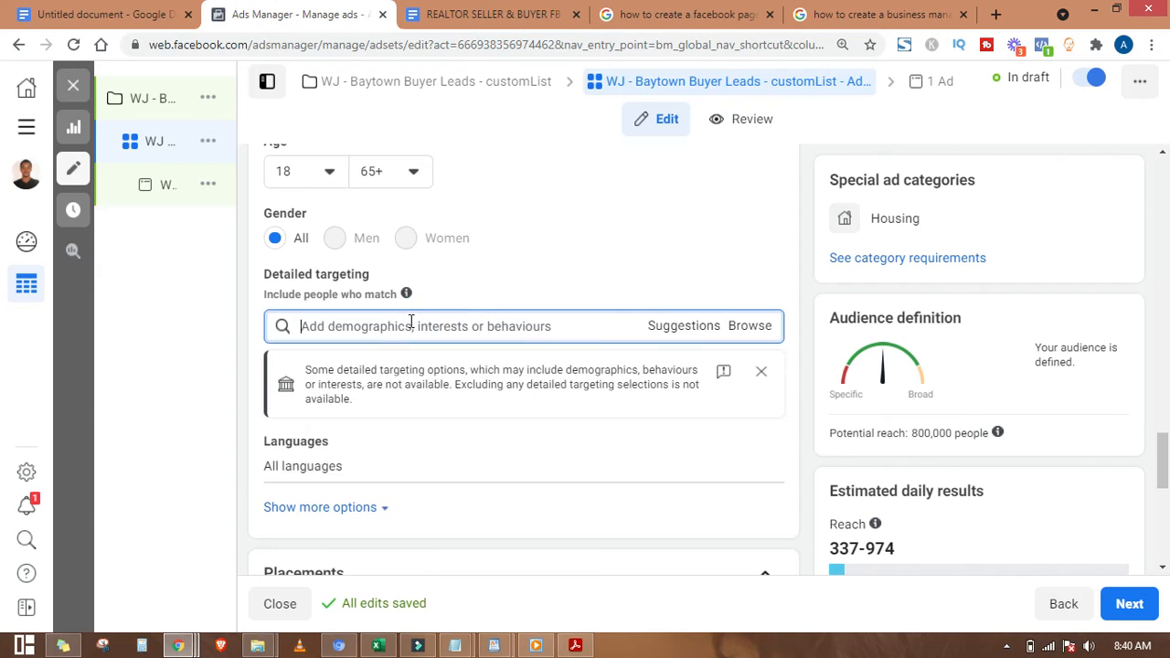
Step: Add First-time home buyer grant as an interest, rechecking the targeting notes
type("t-time")
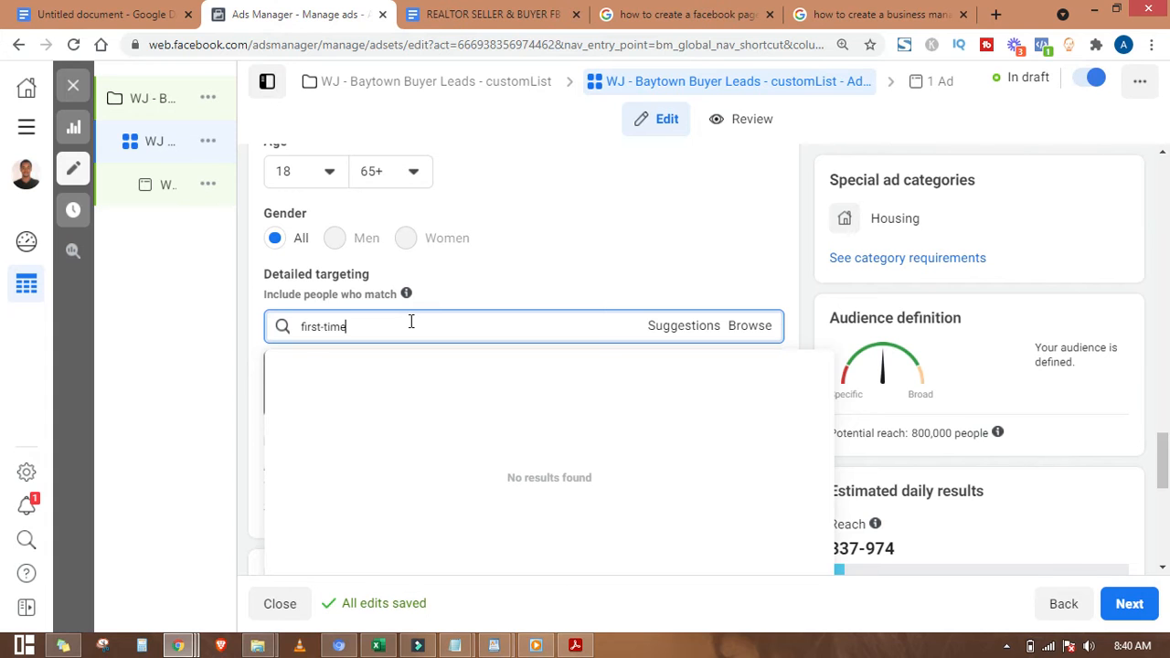
type("irst-time")
left_click(387, 405)
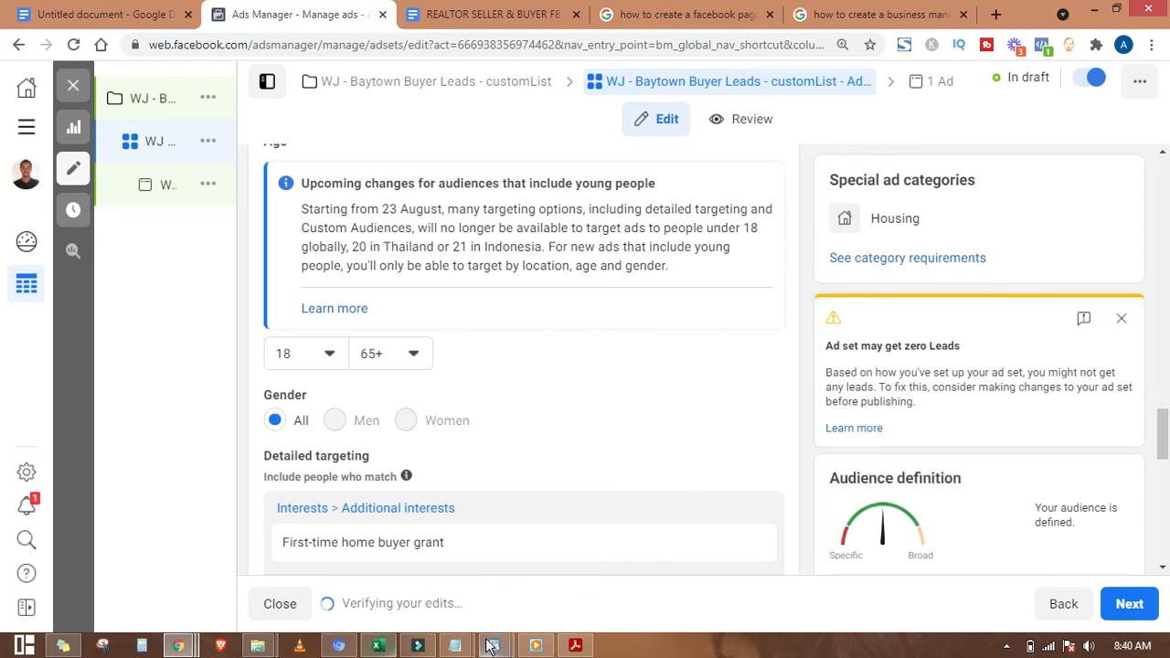
mouse_move(490, 645)
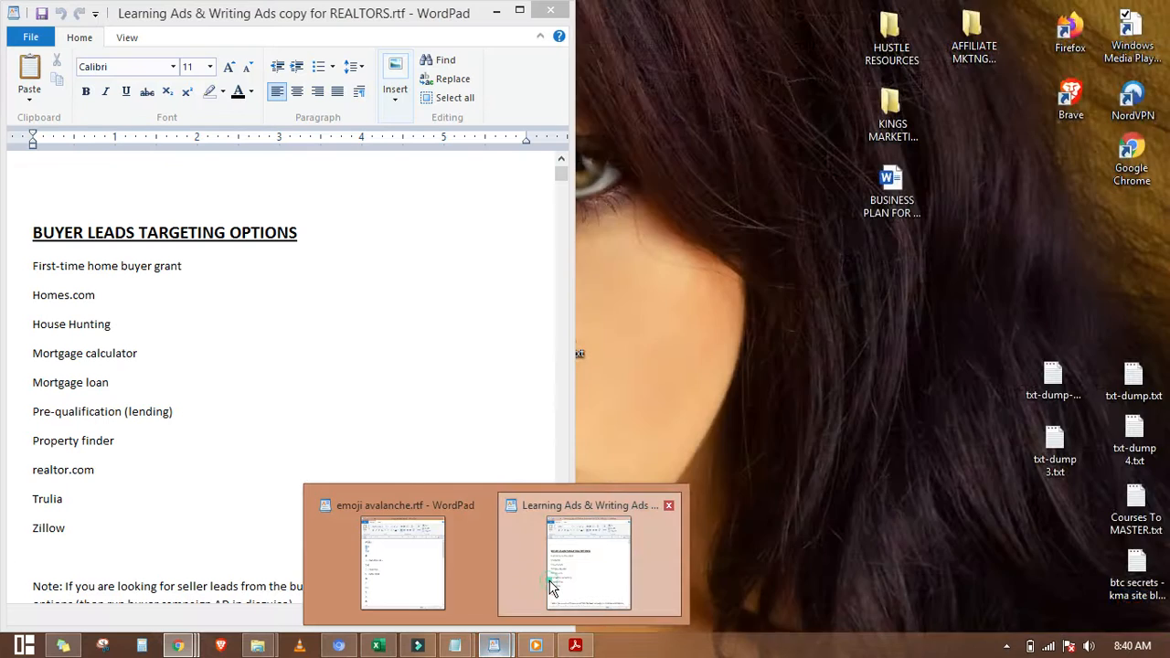
left_click(554, 589)
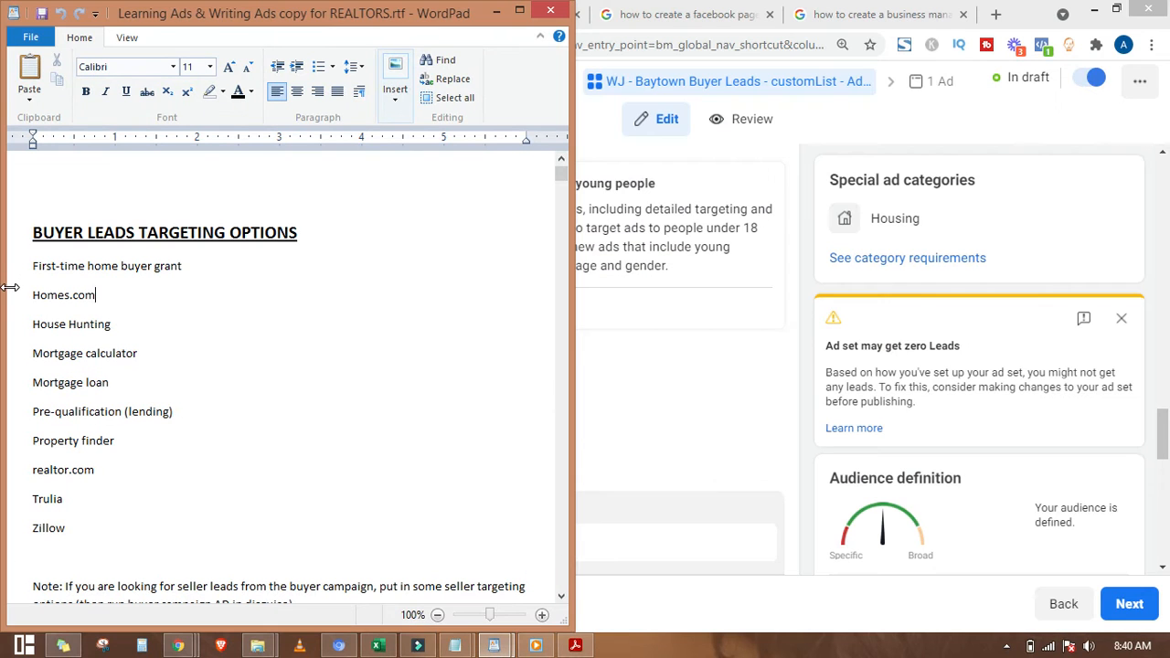
left_click(493, 12)
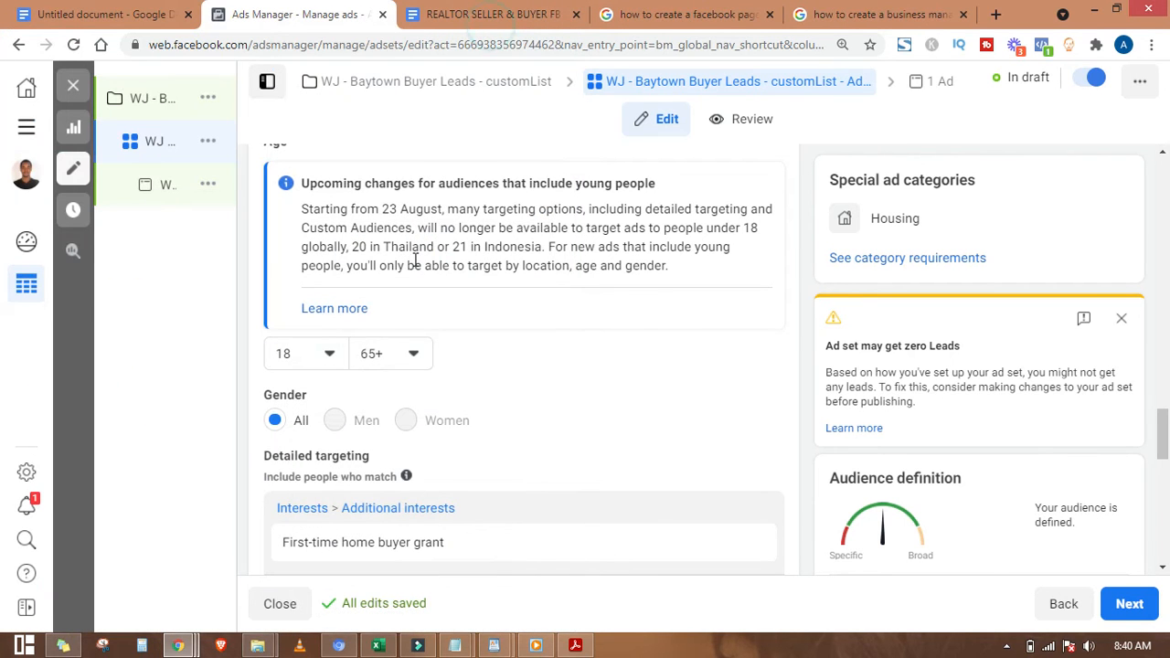
Step: Add Homes.com and Mortgage loans as further detailed targeting interests
scroll(684, 478, "down", 2)
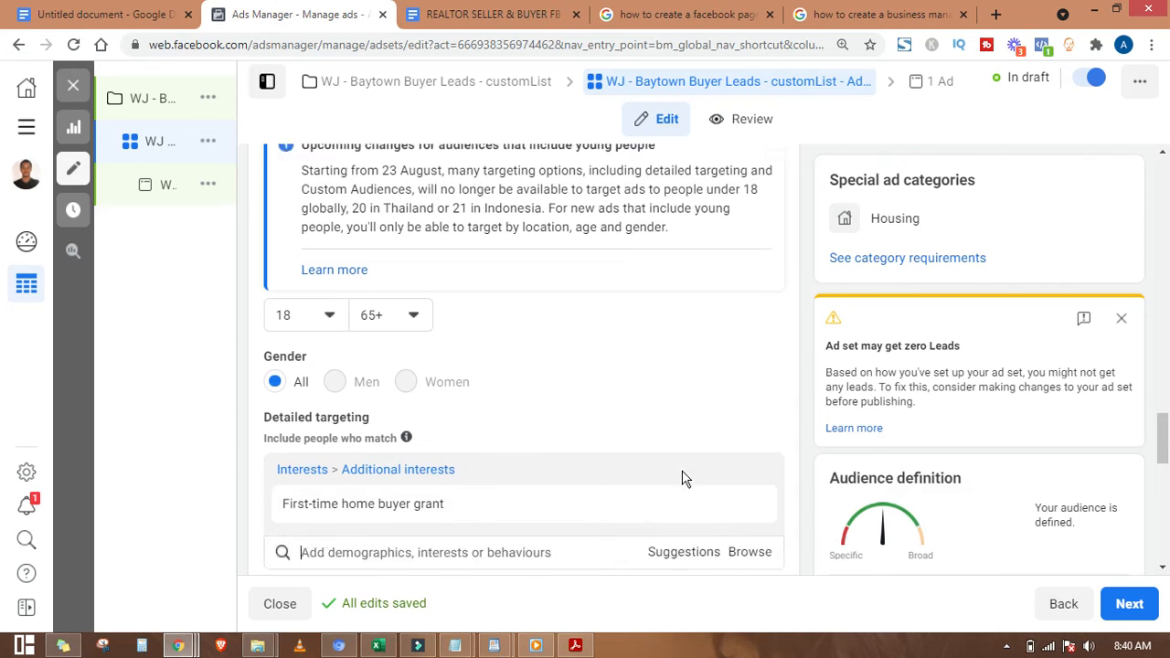
type("homes.com")
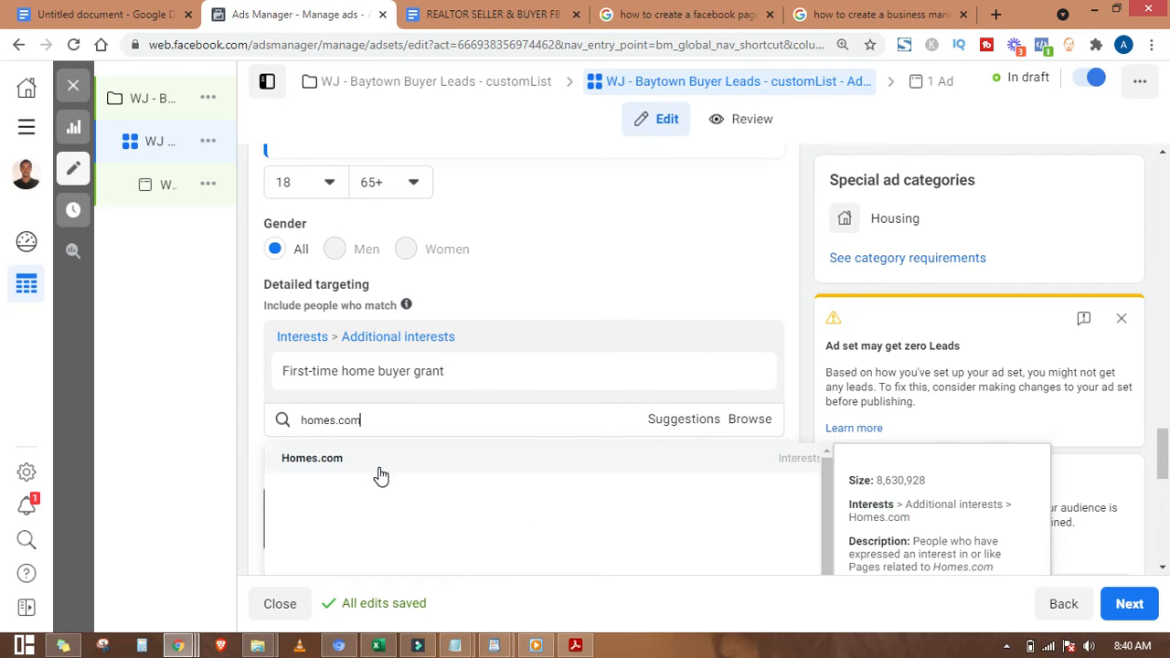
left_click(379, 467)
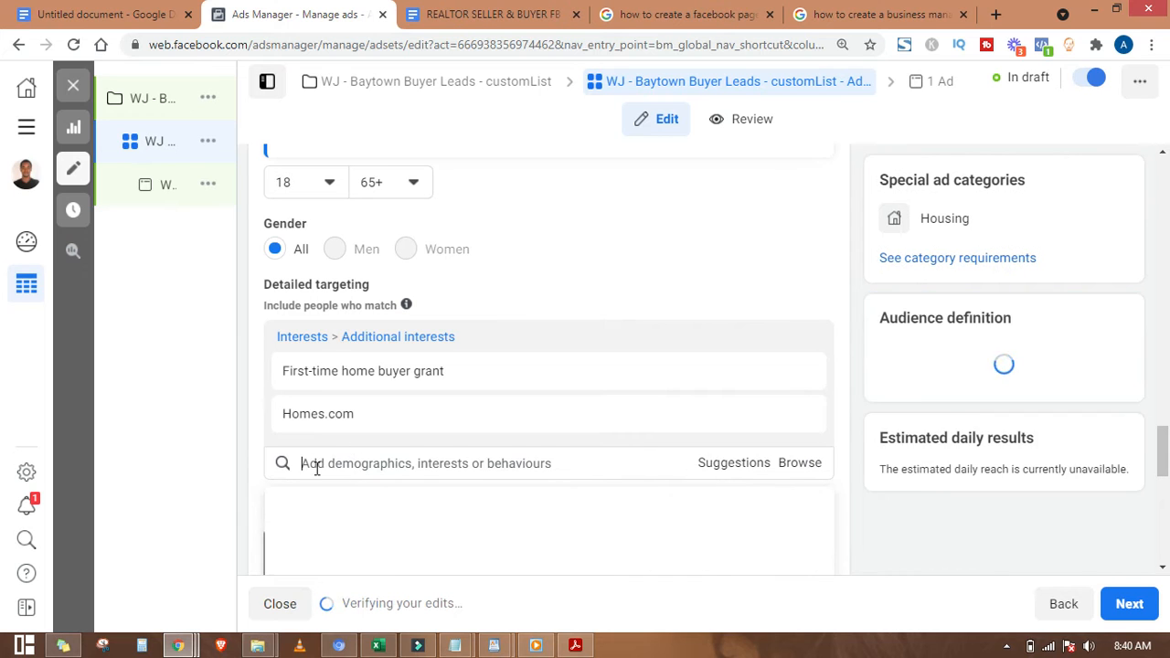
type("mortgage")
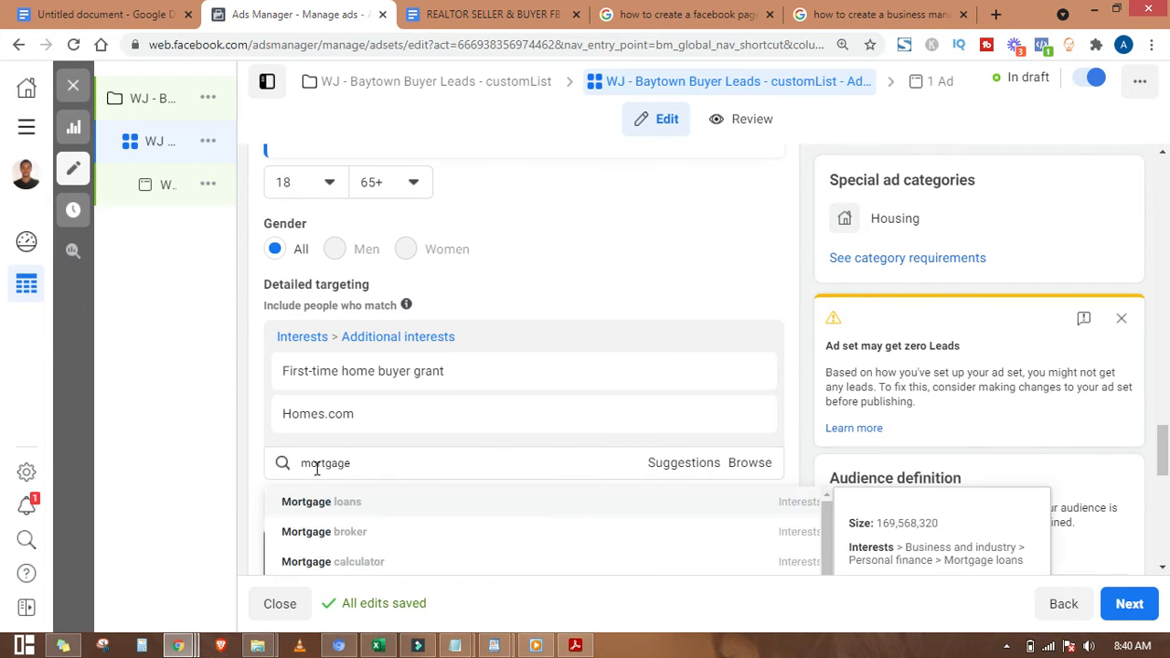
left_click(374, 330)
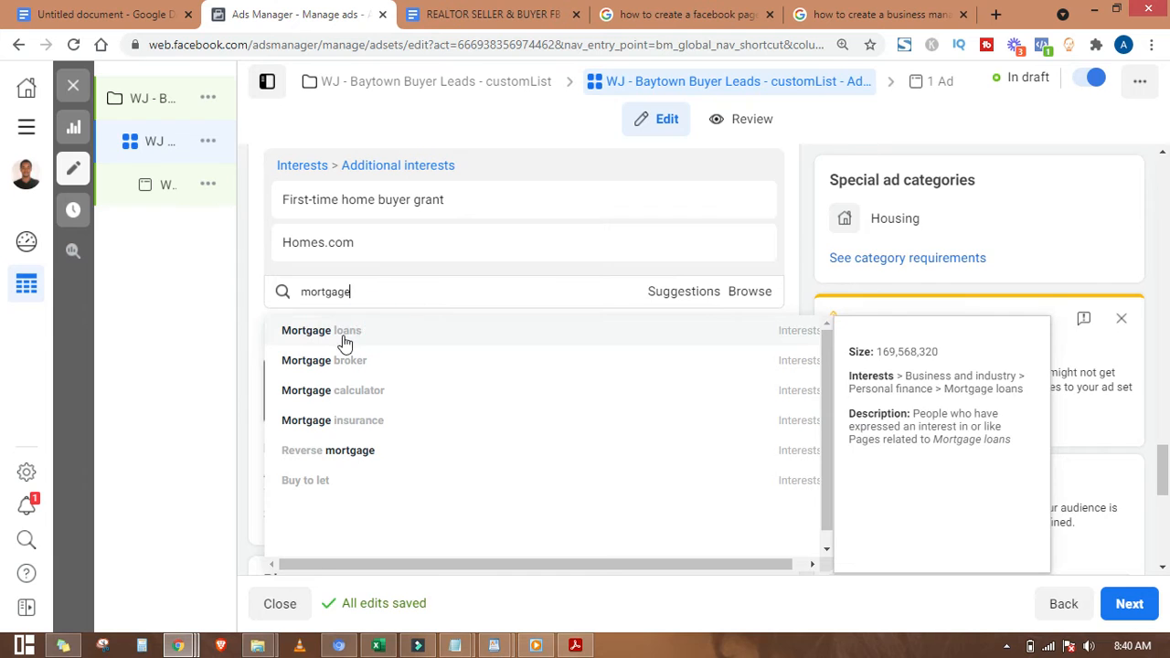
type("mortg")
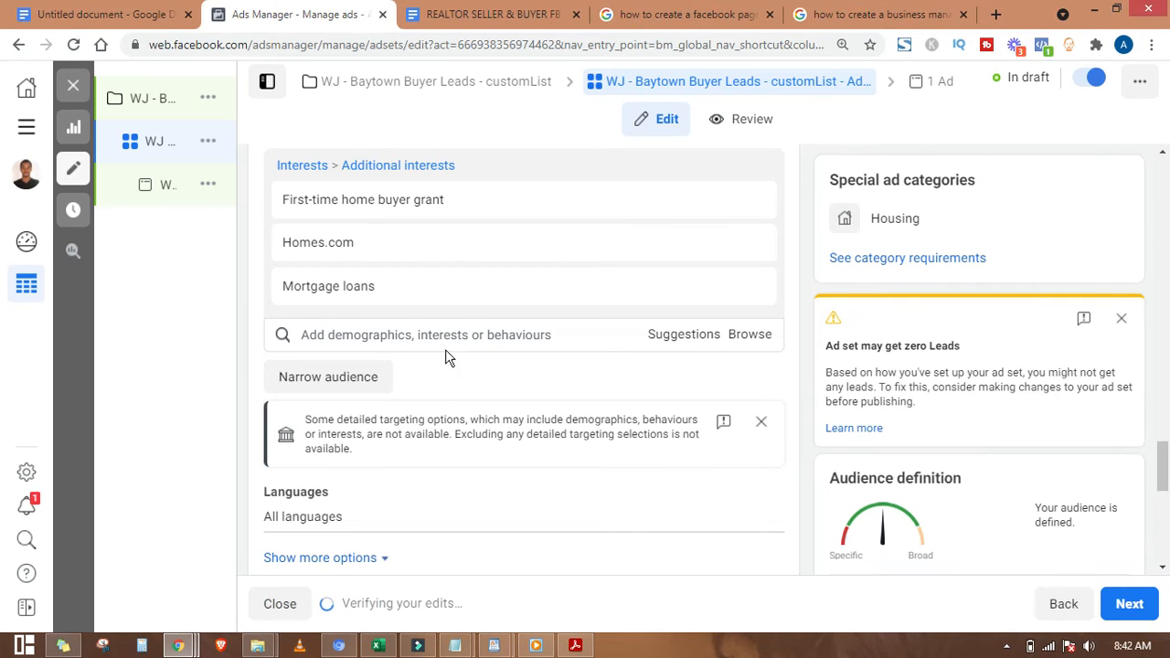
left_click(454, 335)
type("mortga")
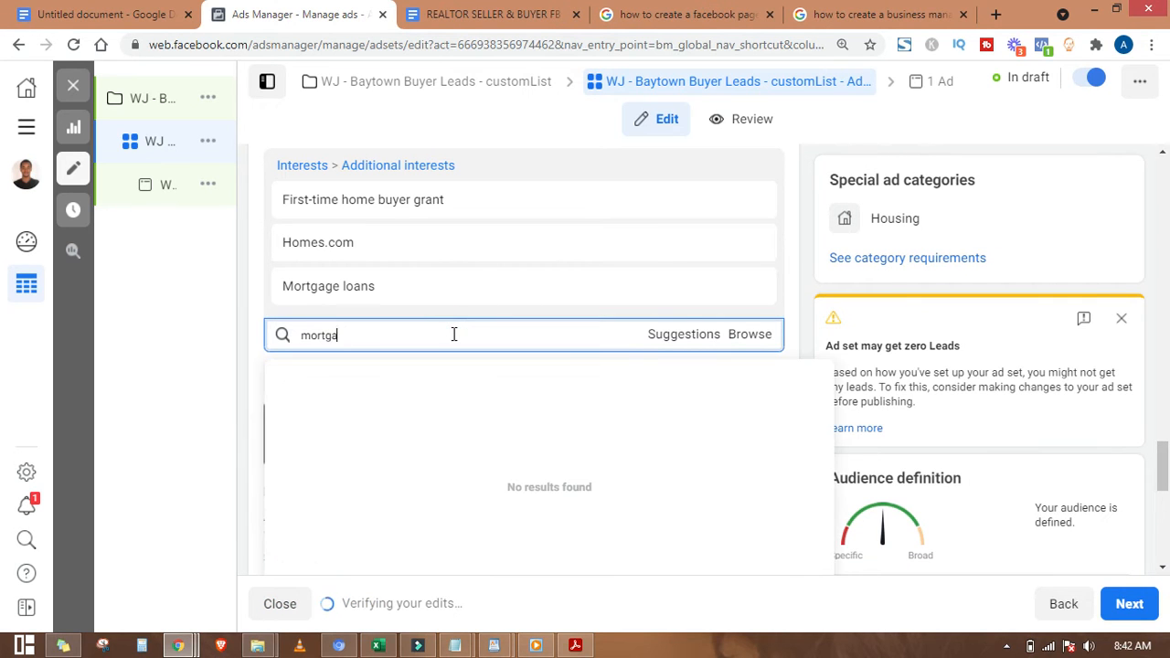
type("ge ca")
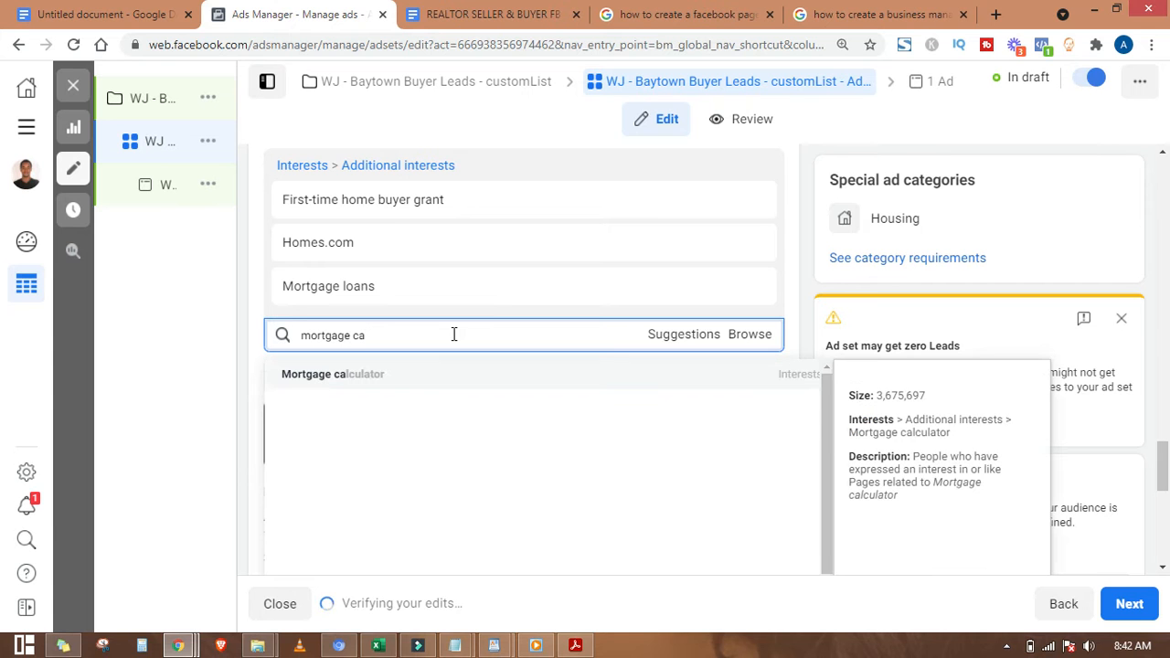
left_click(444, 376)
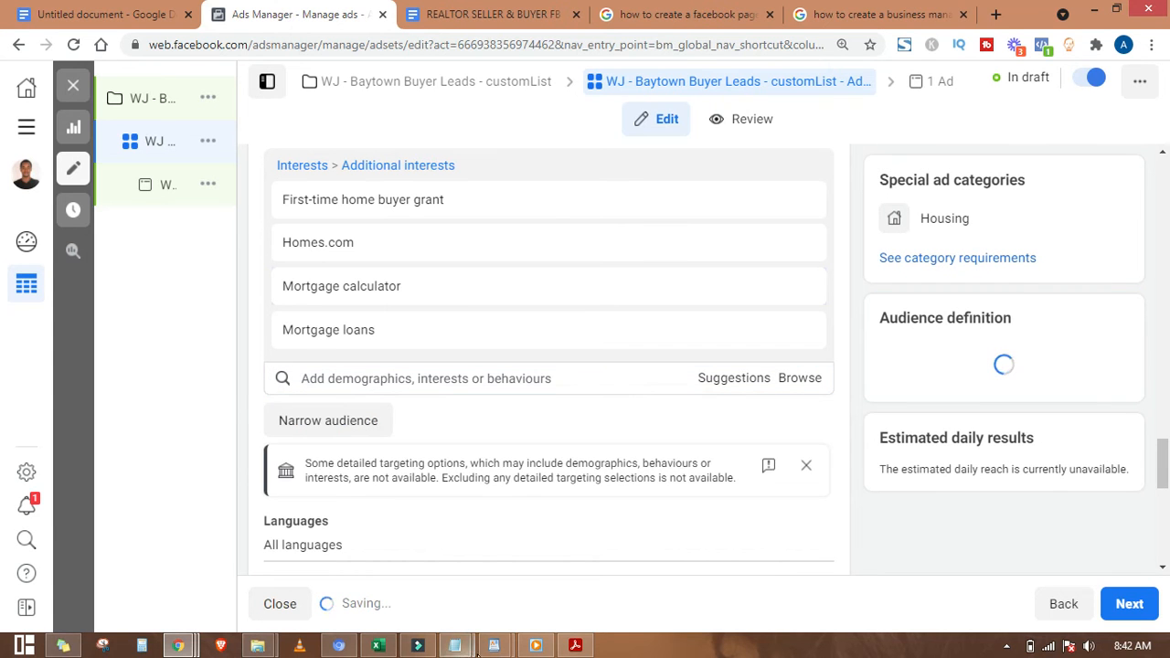
mouse_move(493, 645)
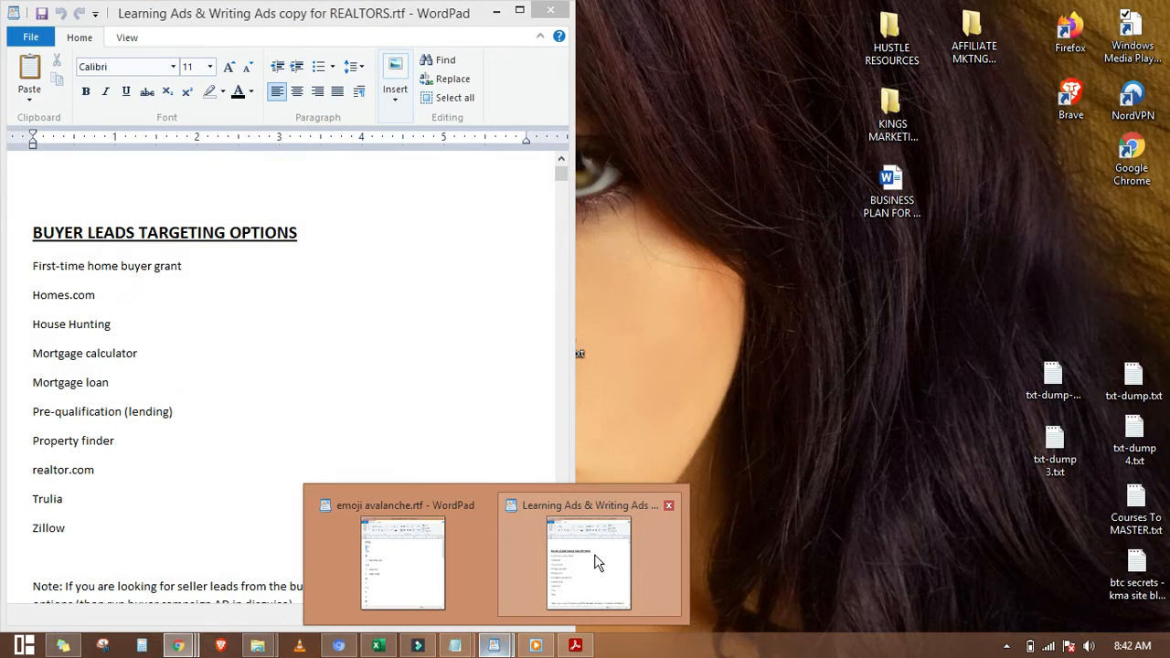
left_click(596, 561)
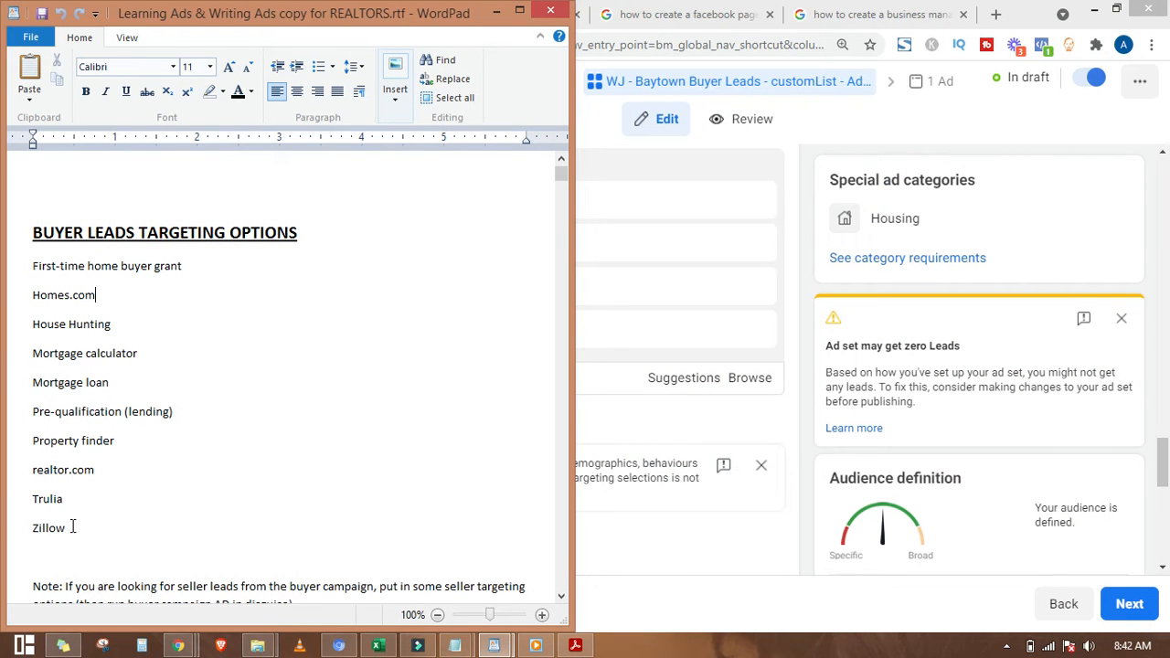
left_click(495, 11)
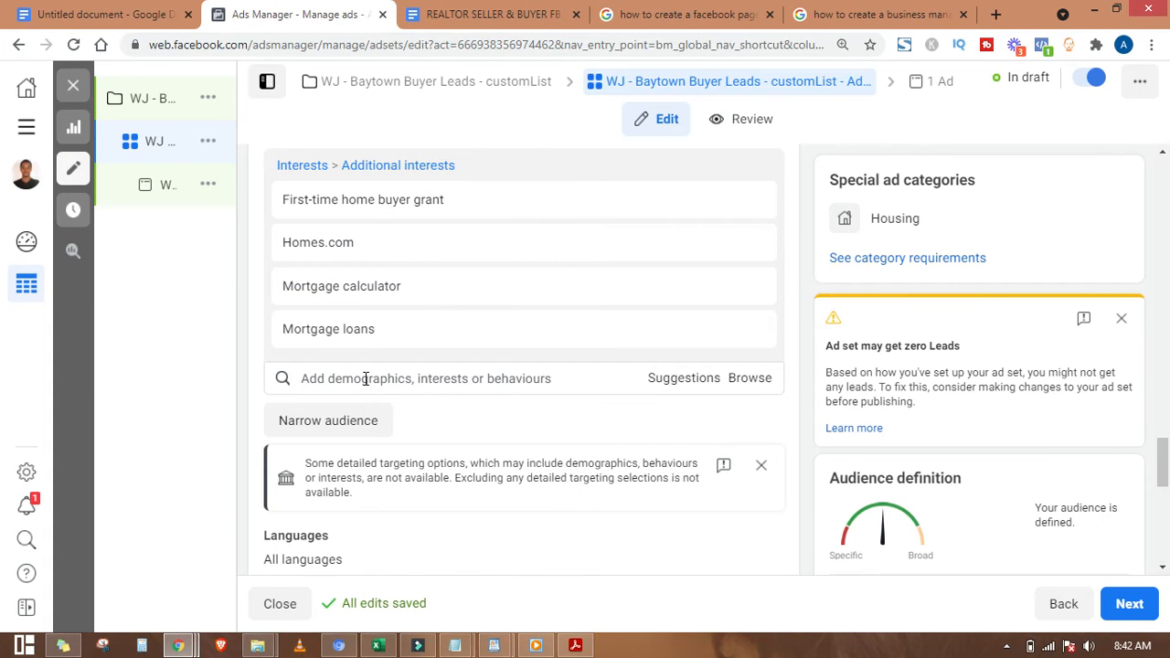
left_click(365, 378)
type("tr")
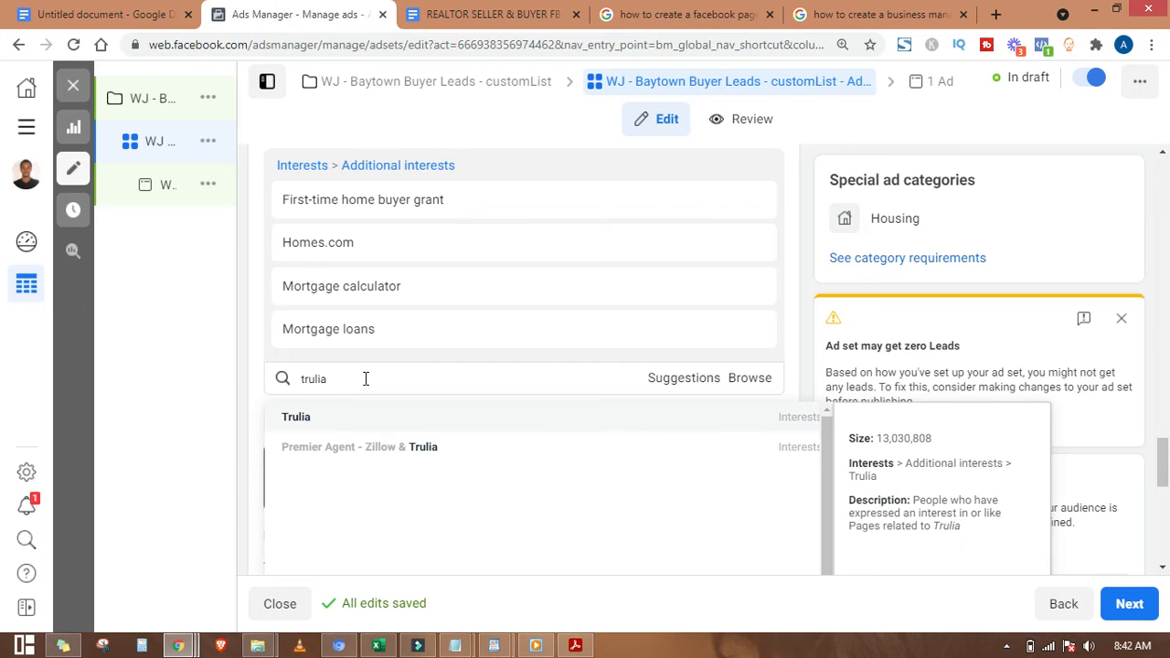
type("ulia")
left_click(412, 420)
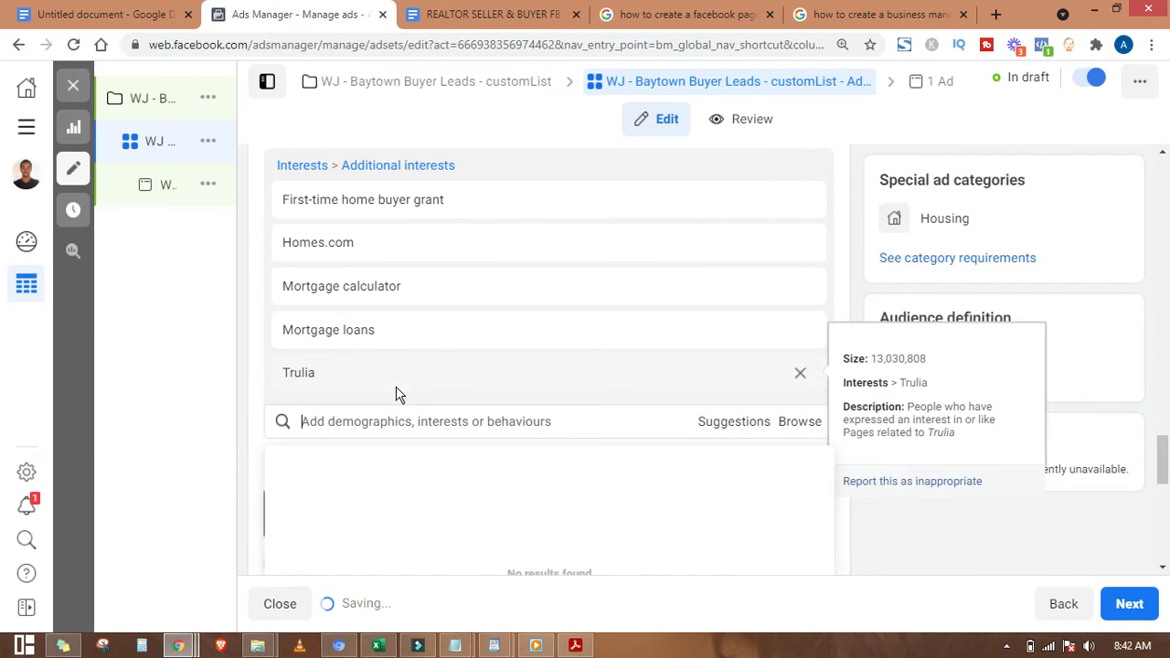
type("zillow")
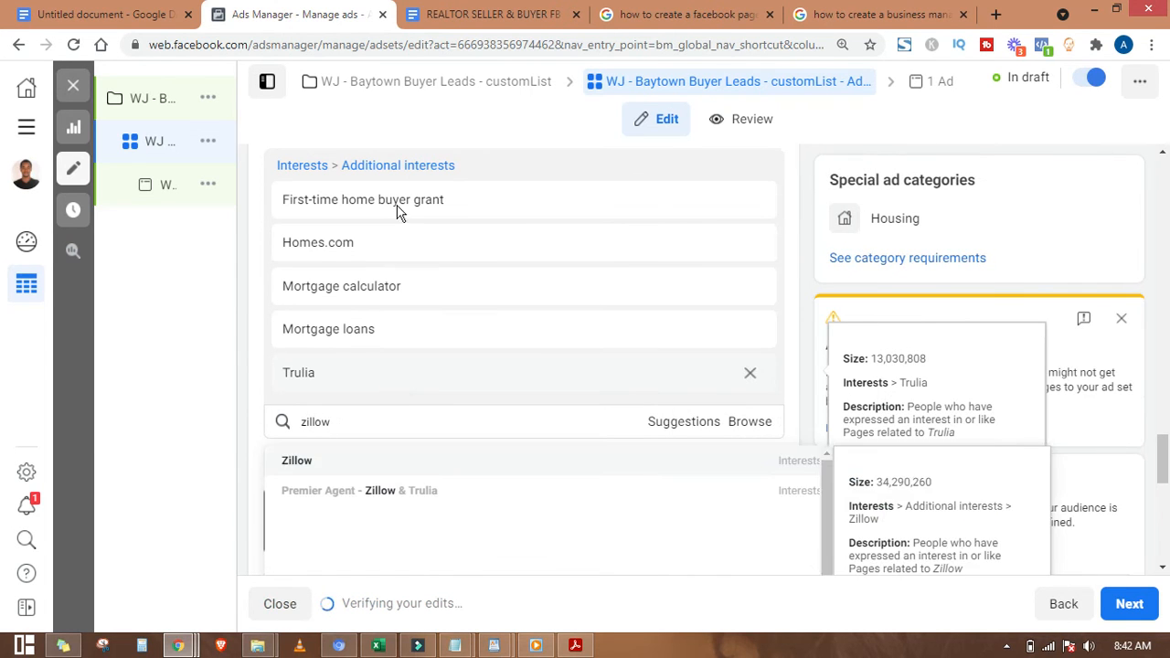
left_click(393, 459)
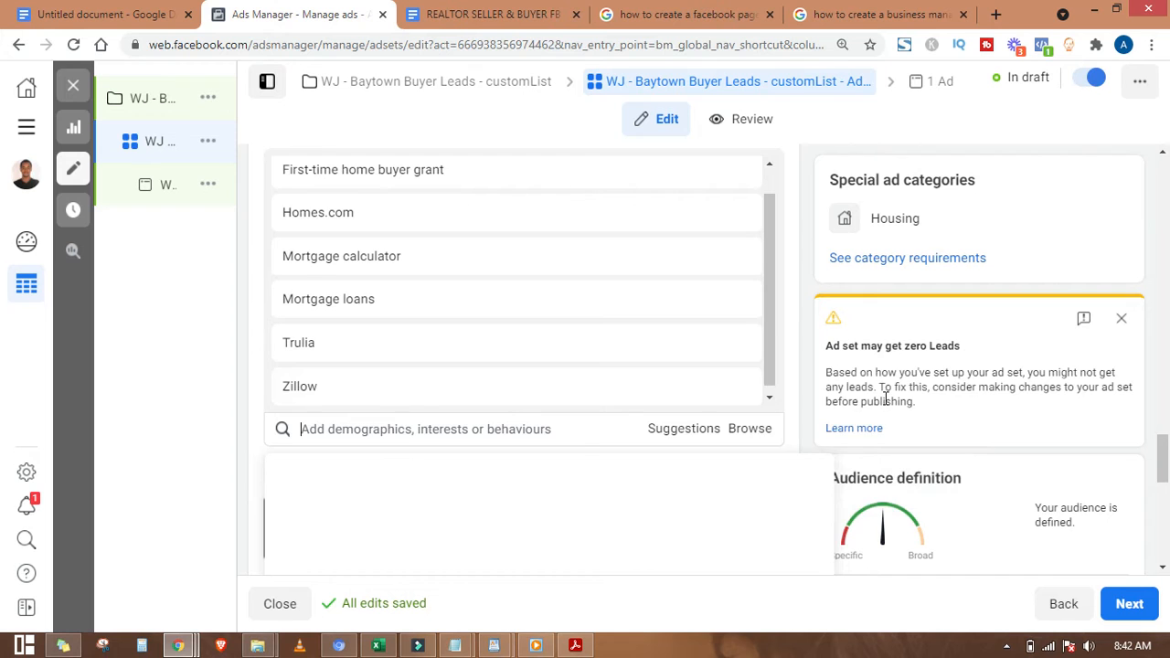
scroll(574, 452, "up", 2)
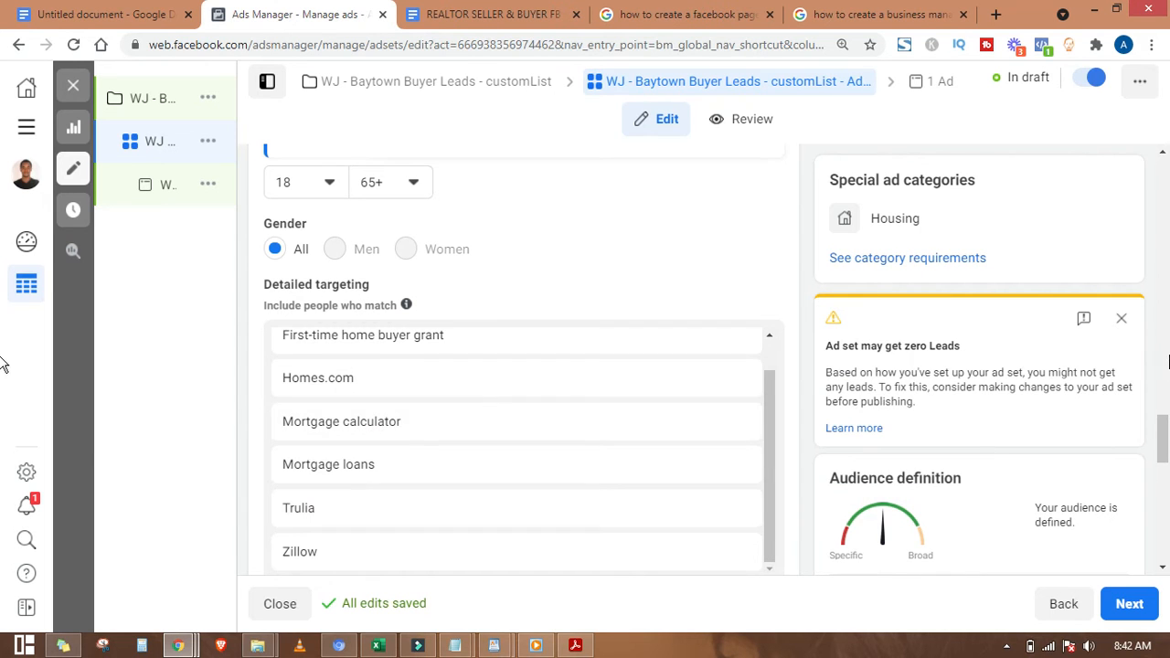
scroll(1162, 469, "down", 2)
scroll(1163, 470, "down", 2)
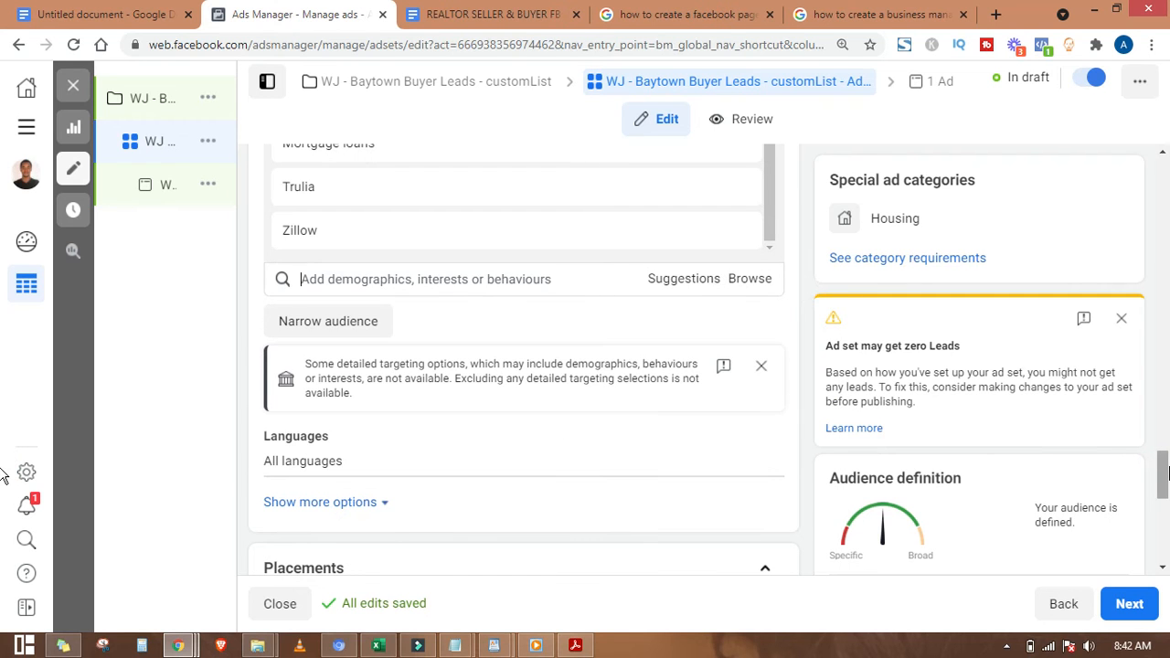
scroll(1153, 433, "down", 1)
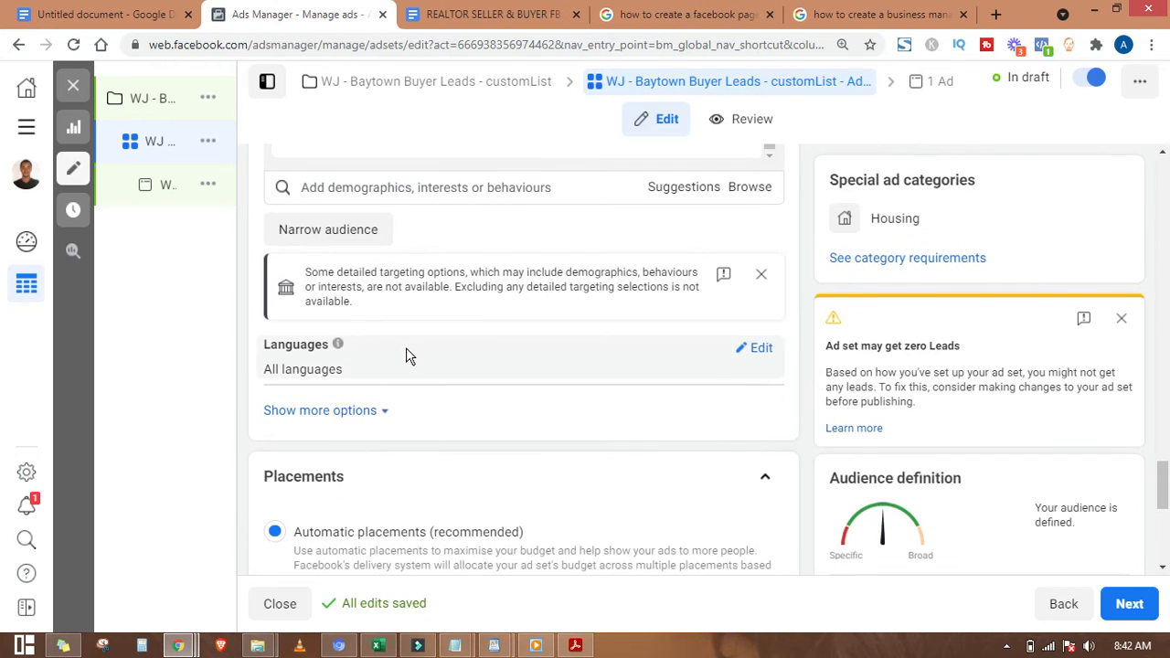
Step: Set the ad set's target language to English (All)
left_click(759, 353)
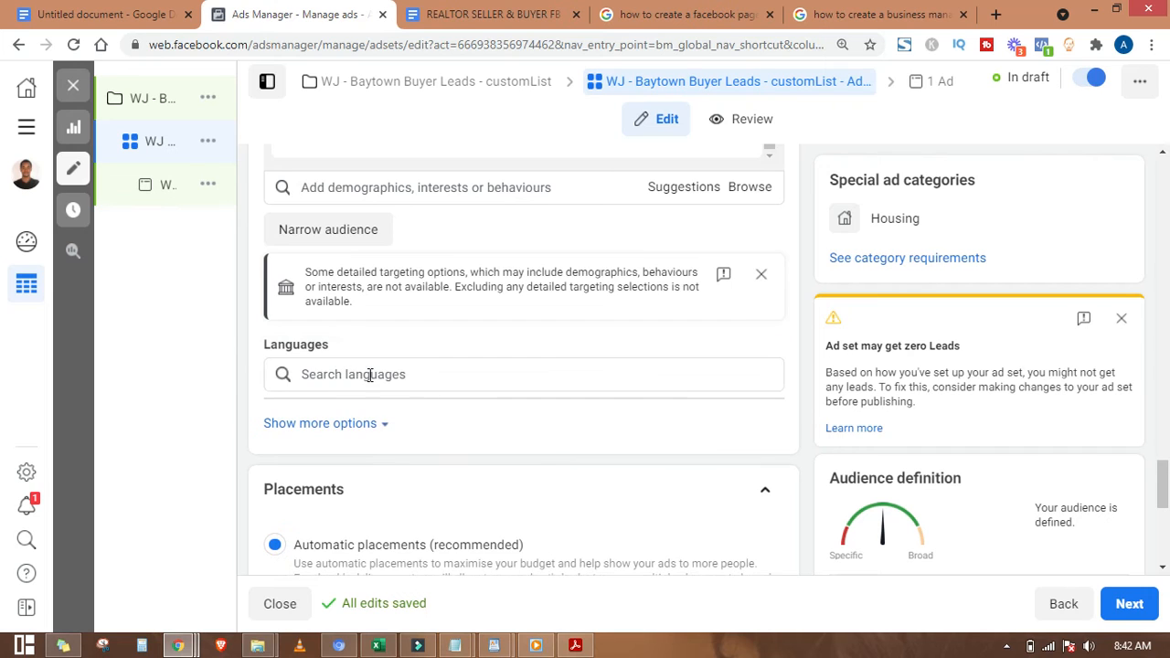
left_click(370, 375)
type("en")
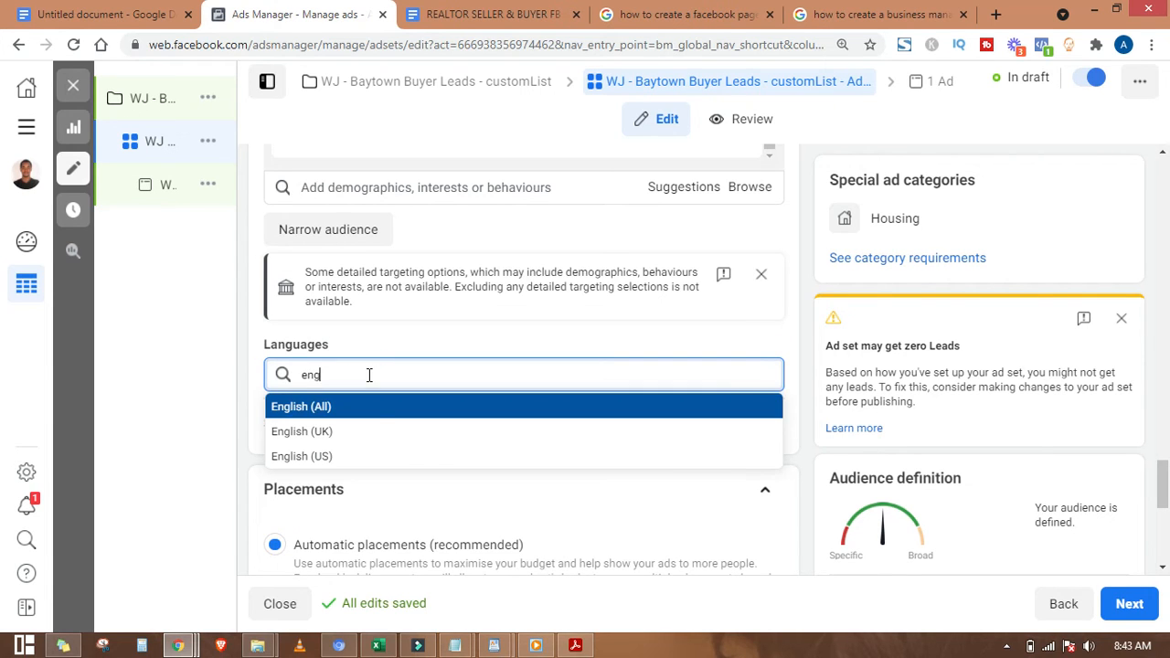
type("g")
left_click(386, 410)
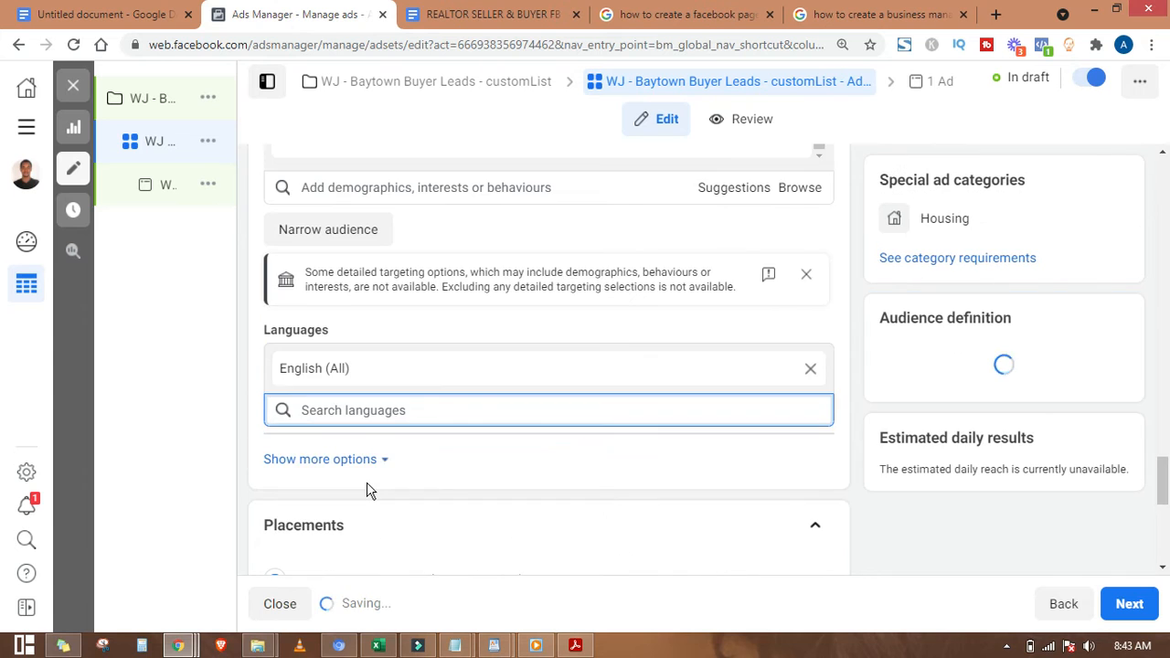
scroll(367, 491, "down", 4)
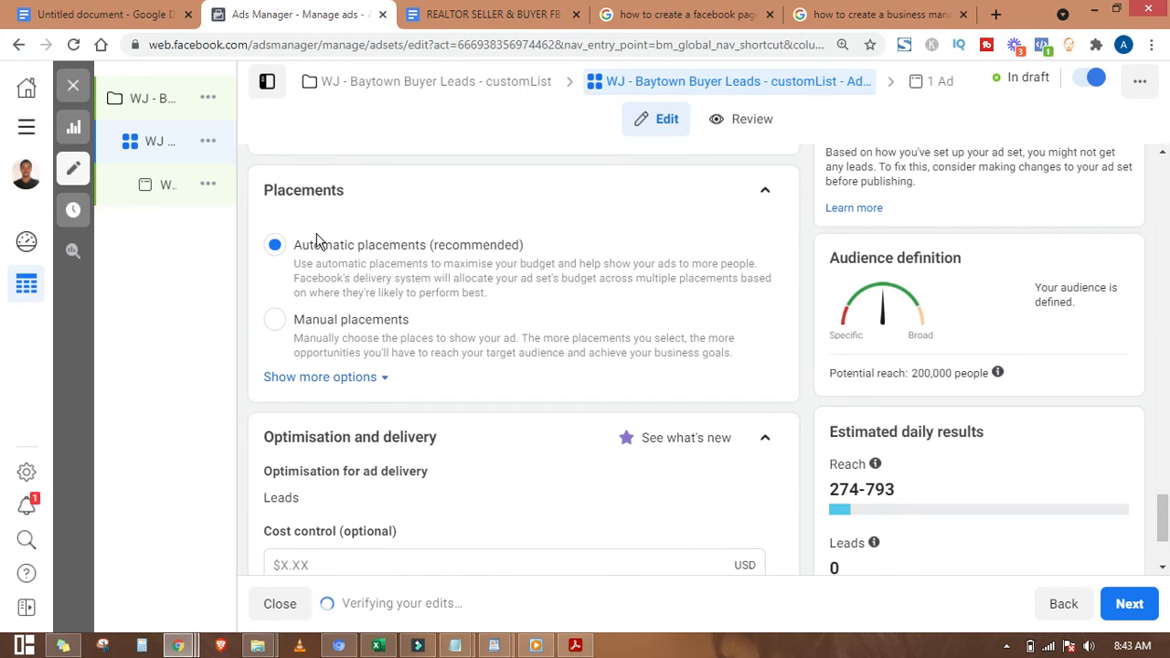
Step: Switch to manual placements and untick Audience Network, Instagram, Marketplace and video feeds
left_click(277, 322)
scroll(275, 323, "down", 3)
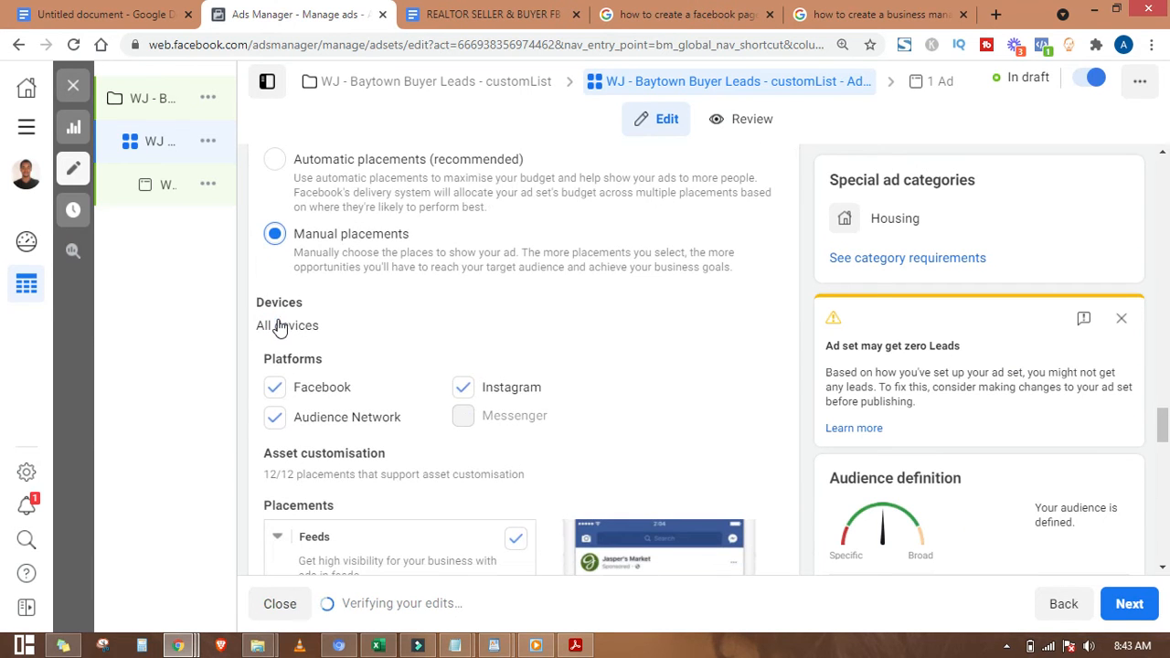
left_click(279, 251)
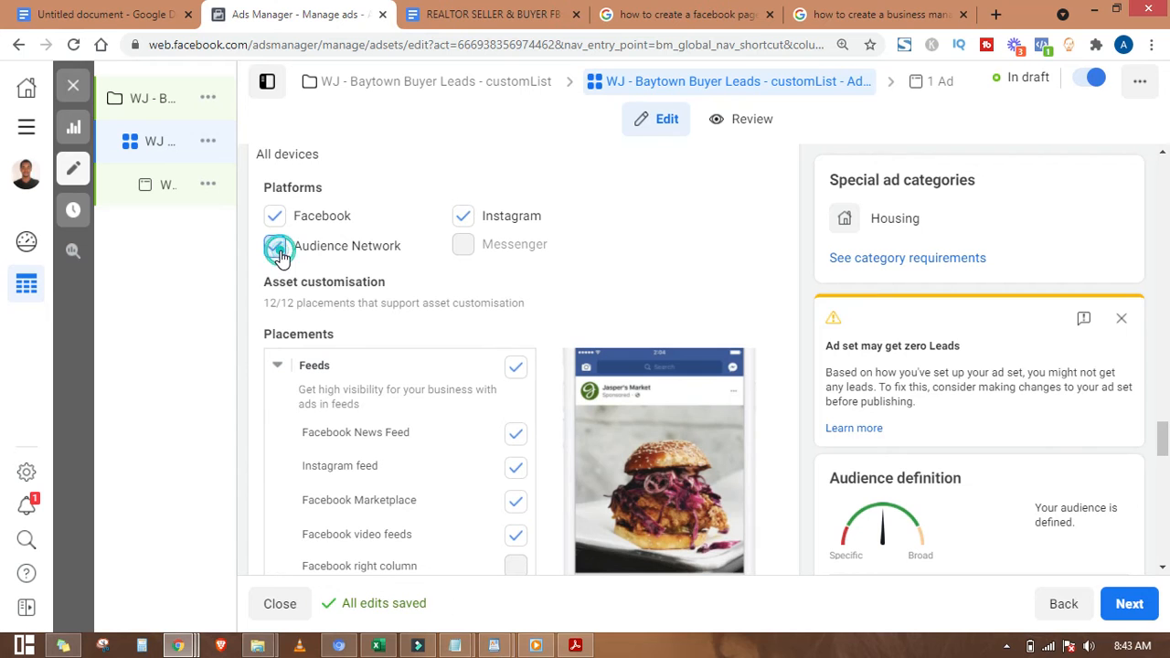
left_click(463, 218)
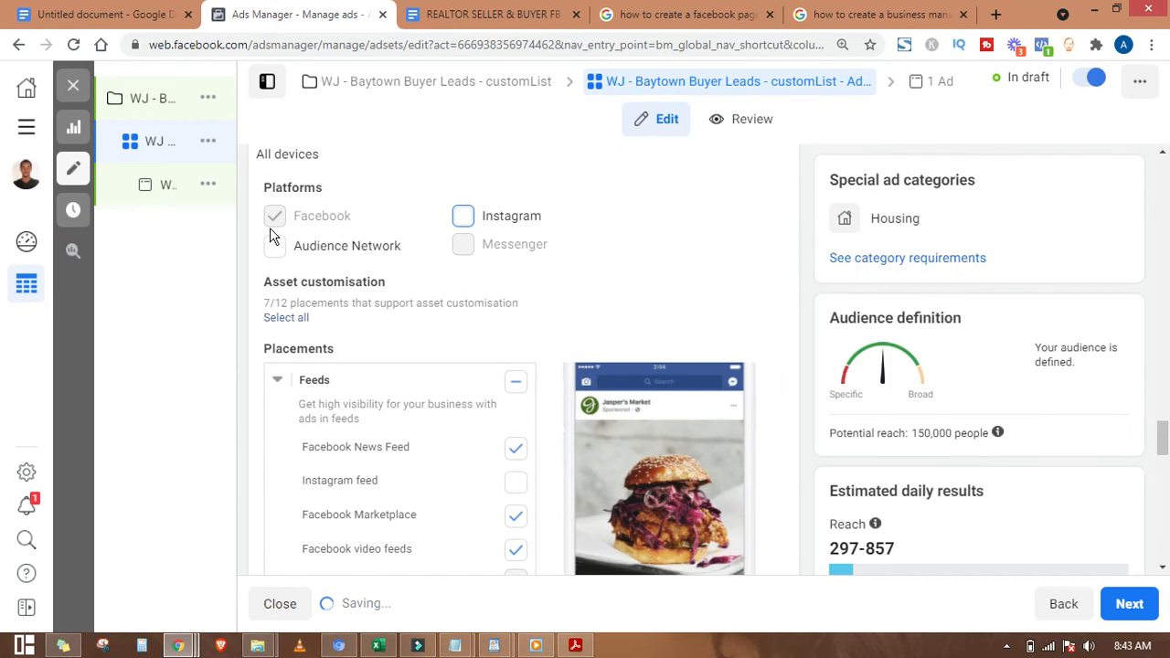
scroll(400, 393, "down", 1)
scroll(311, 313, "down", 1)
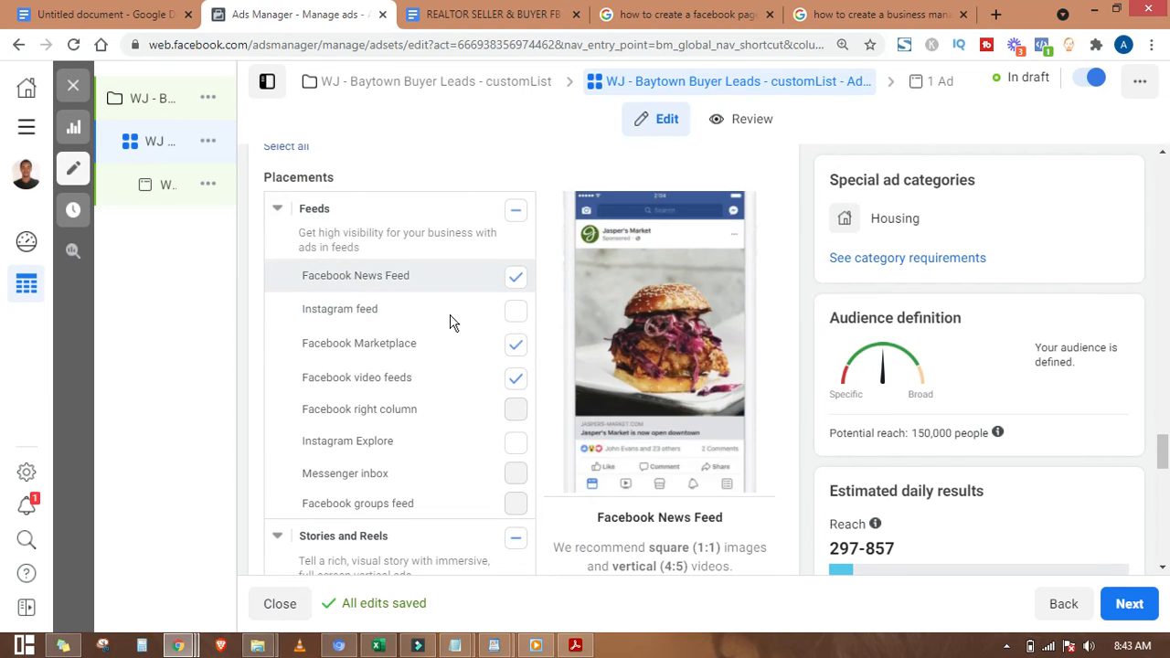
left_click(516, 347)
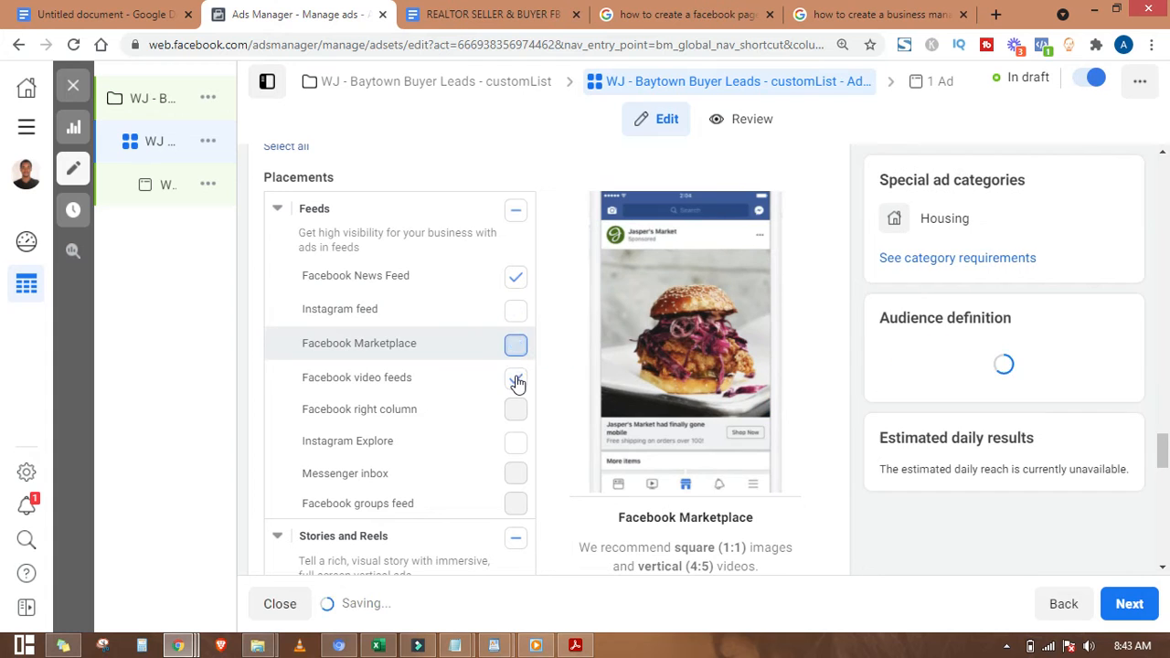
left_click(516, 377)
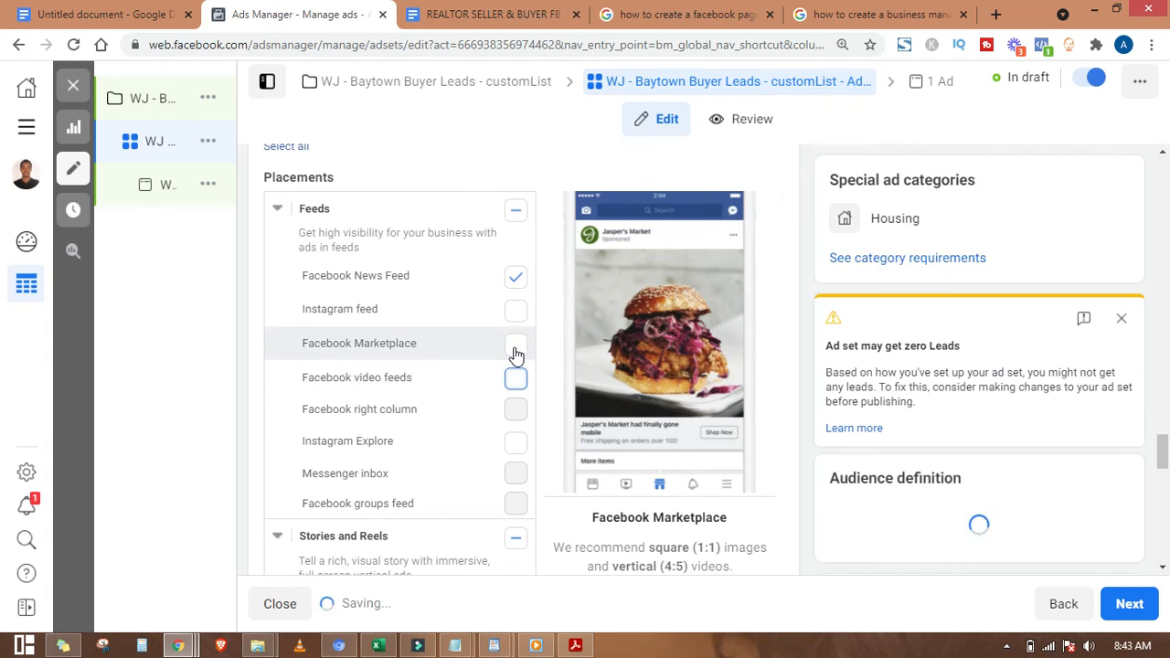
Step: Untick the Stories and Reels, In-stream, Search and In-article placements
scroll(515, 355, "down", 1)
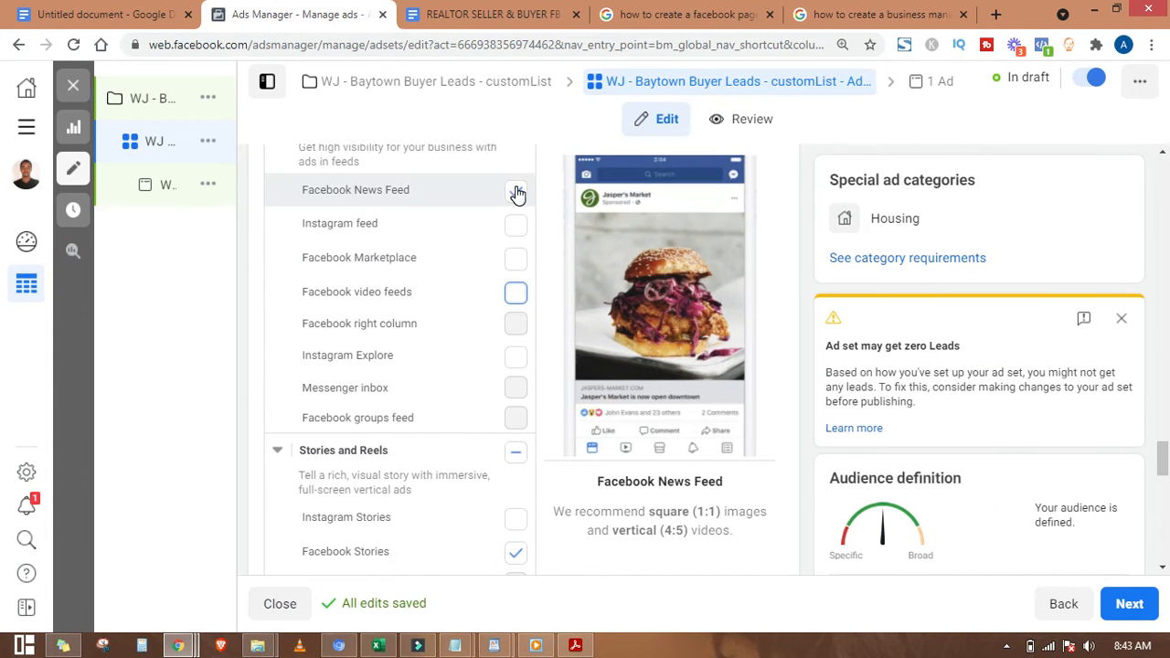
scroll(512, 411, "down", 2)
left_click(515, 285)
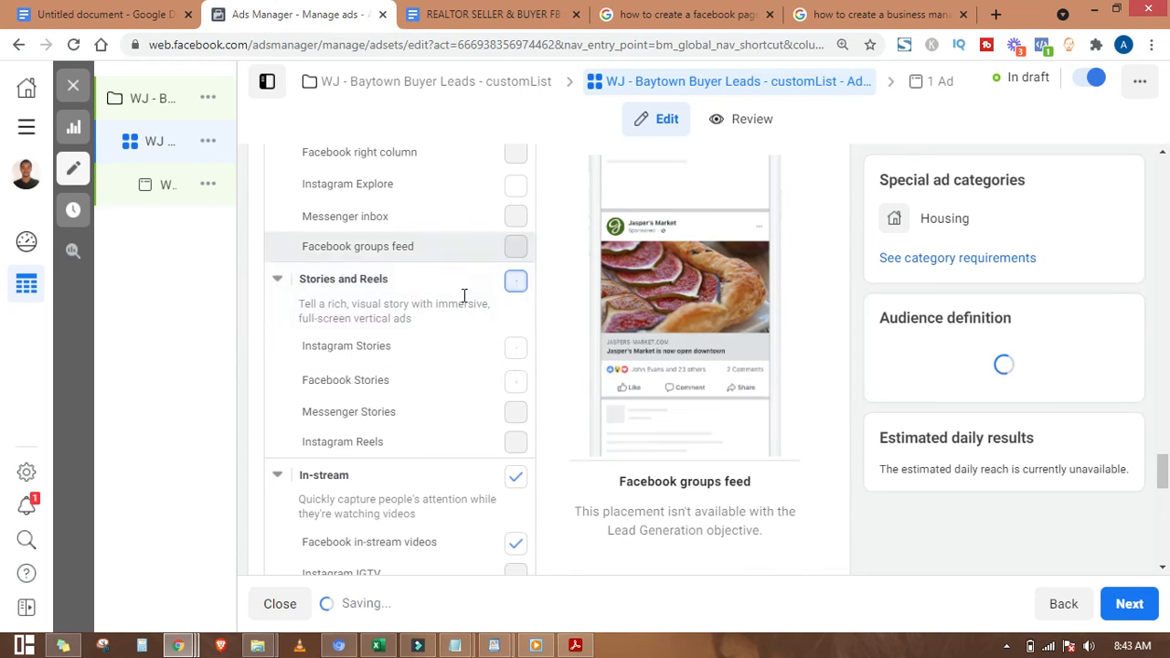
scroll(515, 344, "down", 2)
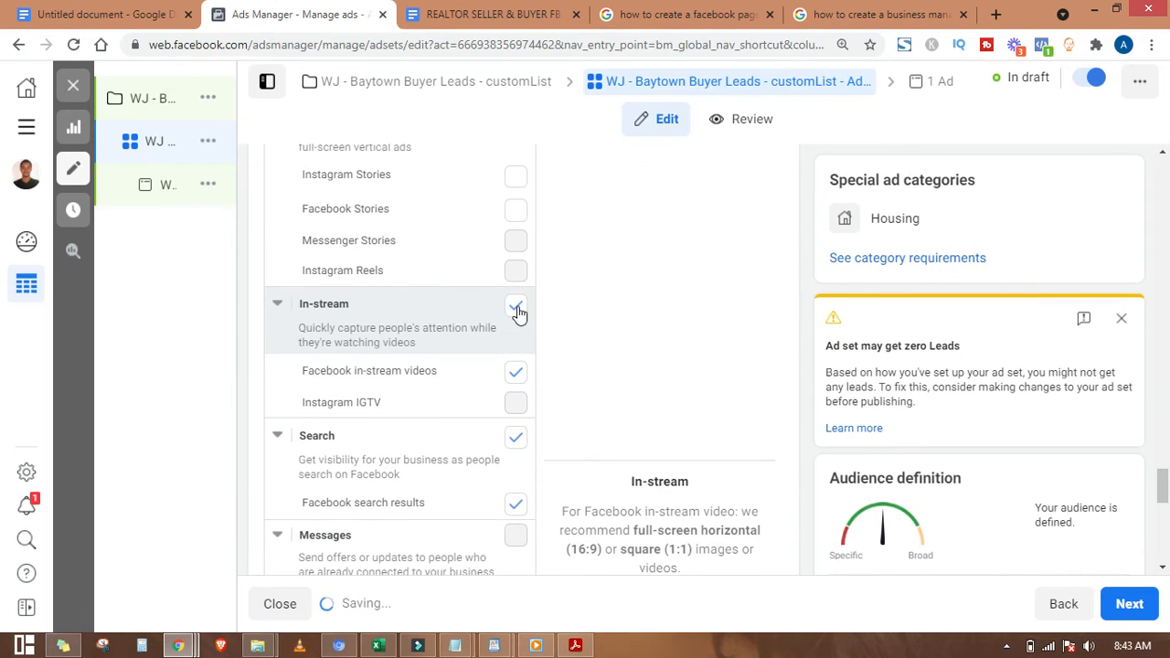
left_click(515, 305)
left_click(519, 440)
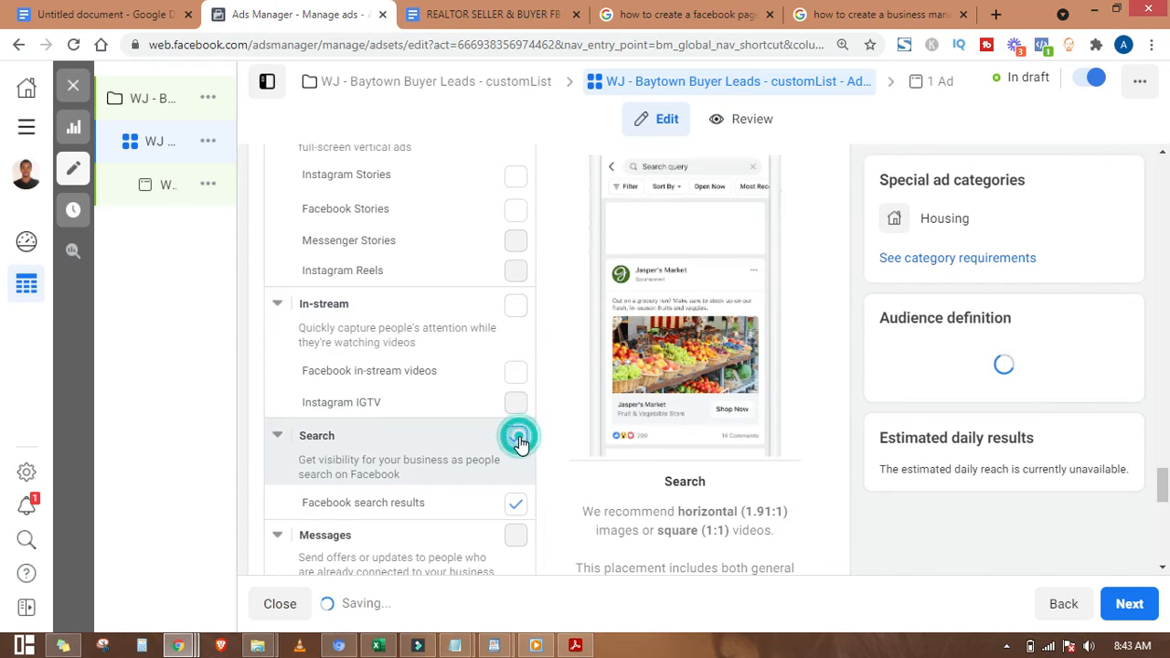
scroll(447, 472, "down", 3)
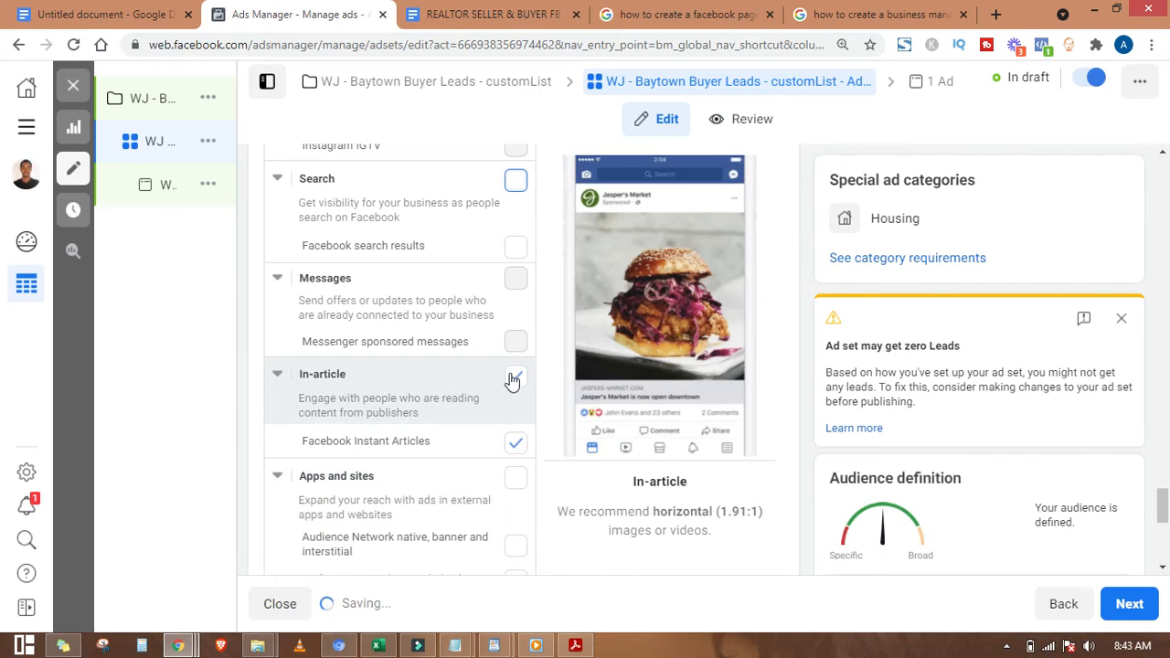
left_click(513, 376)
scroll(466, 481, "down", 3)
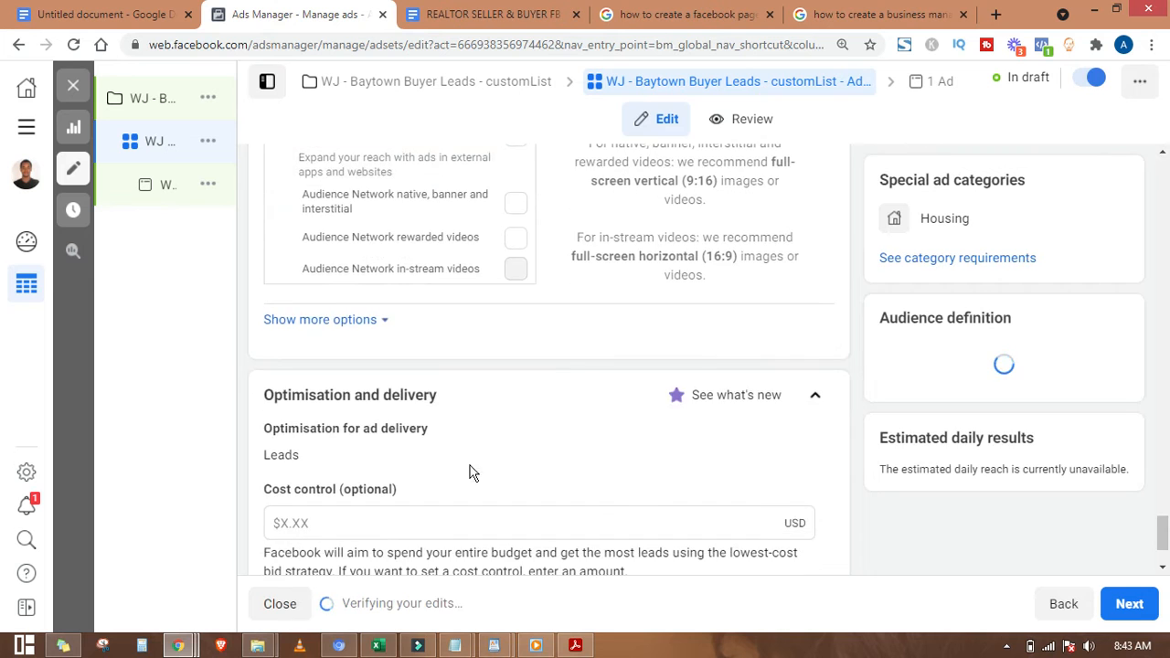
Step: Continue from the ad set to the ad-level setup
scroll(470, 470, "up", 10)
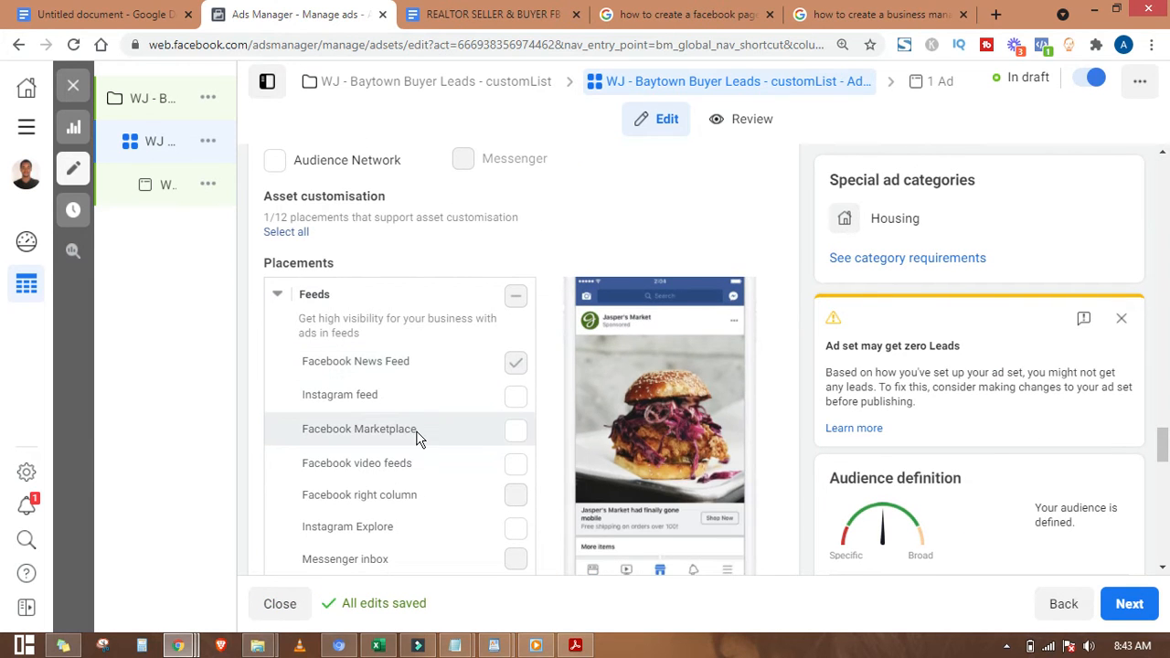
scroll(487, 430, "down", 10)
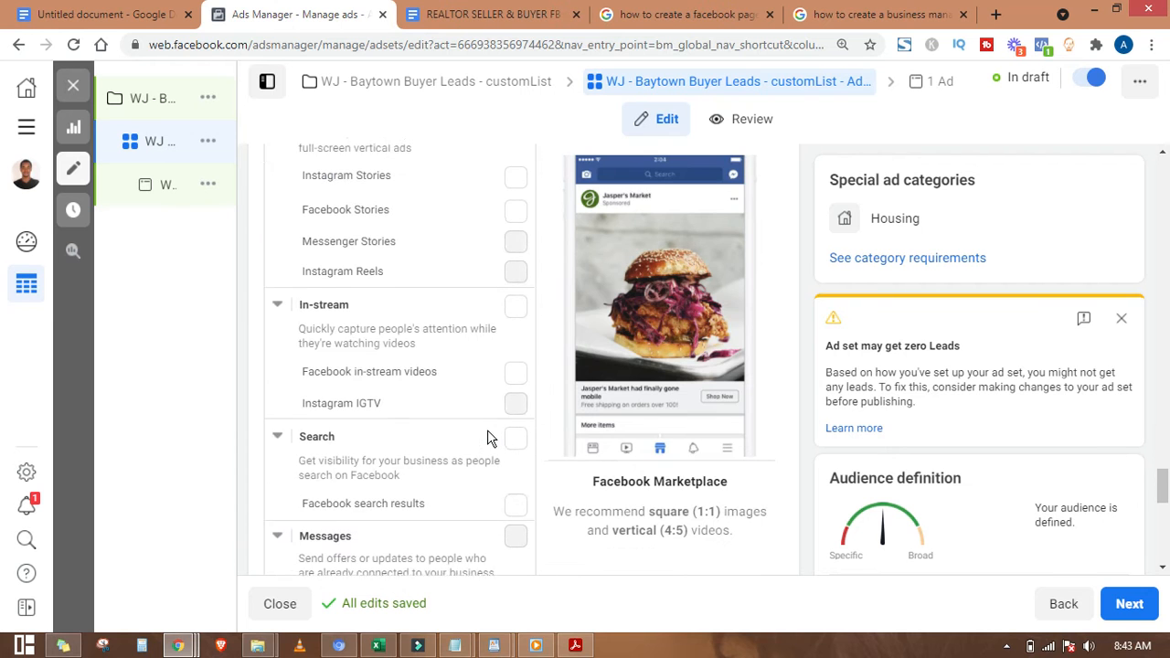
scroll(487, 429, "down", 5)
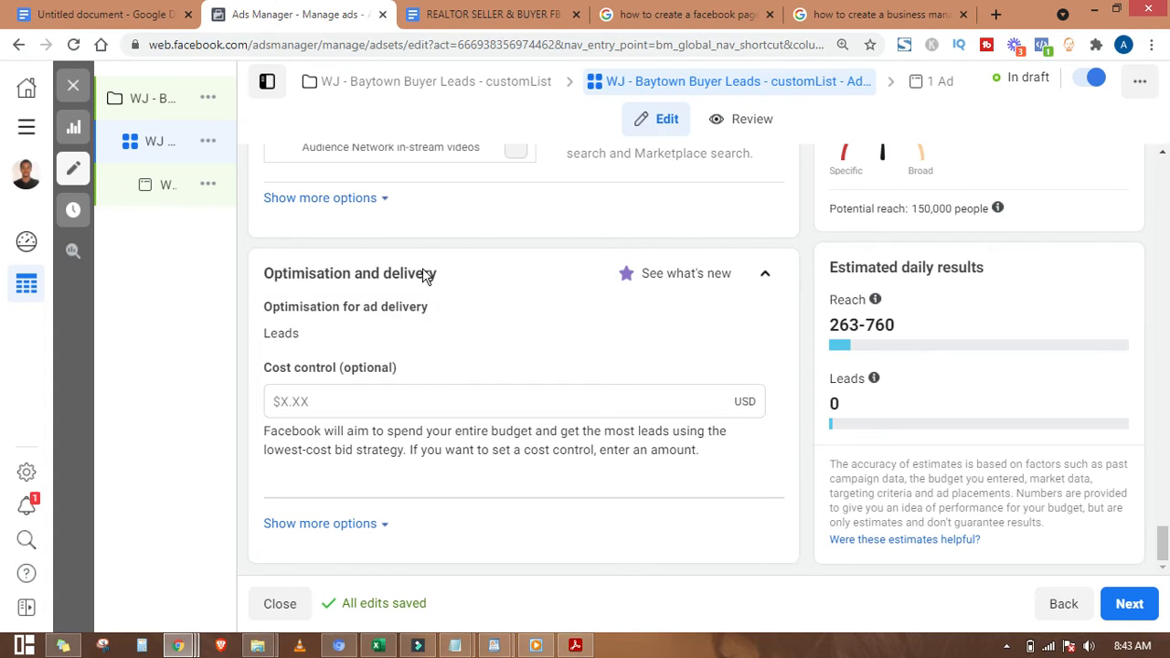
left_click(1130, 604)
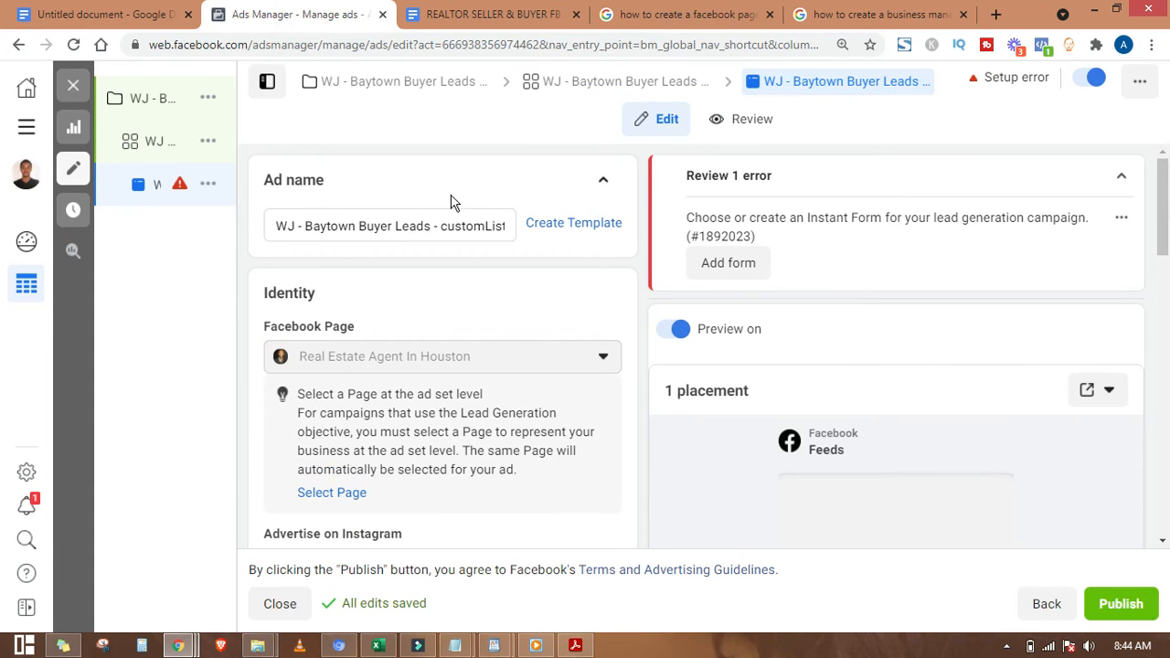
Step: Select the ad name and consult the FB ad templates document before returning to Ads Manager
left_click_drag(274, 226, 469, 227)
left_click(449, 14)
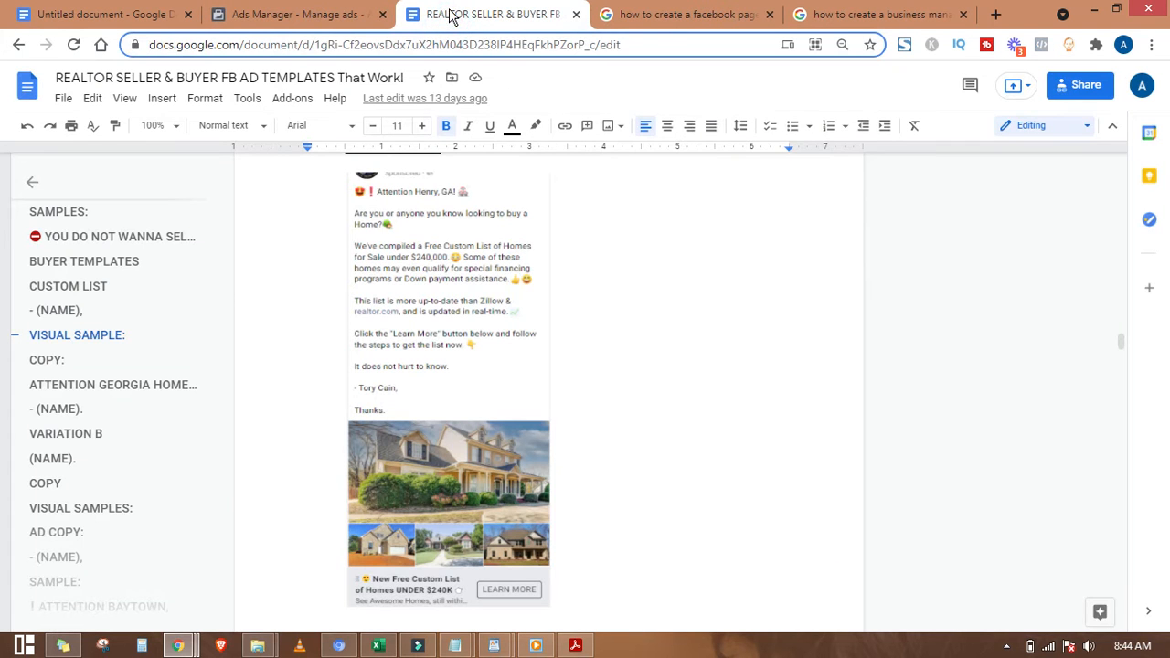
left_click(270, 16)
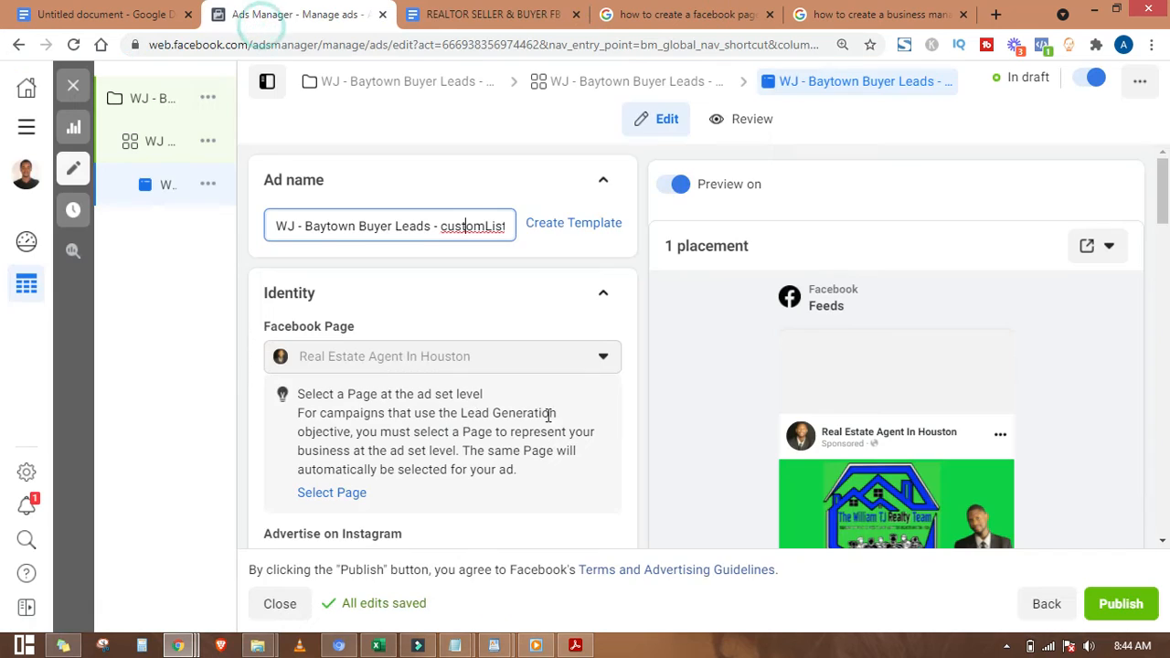
Step: Open the Select media dialog through Media's Edit and Change Media options
scroll(472, 413, "down", 5)
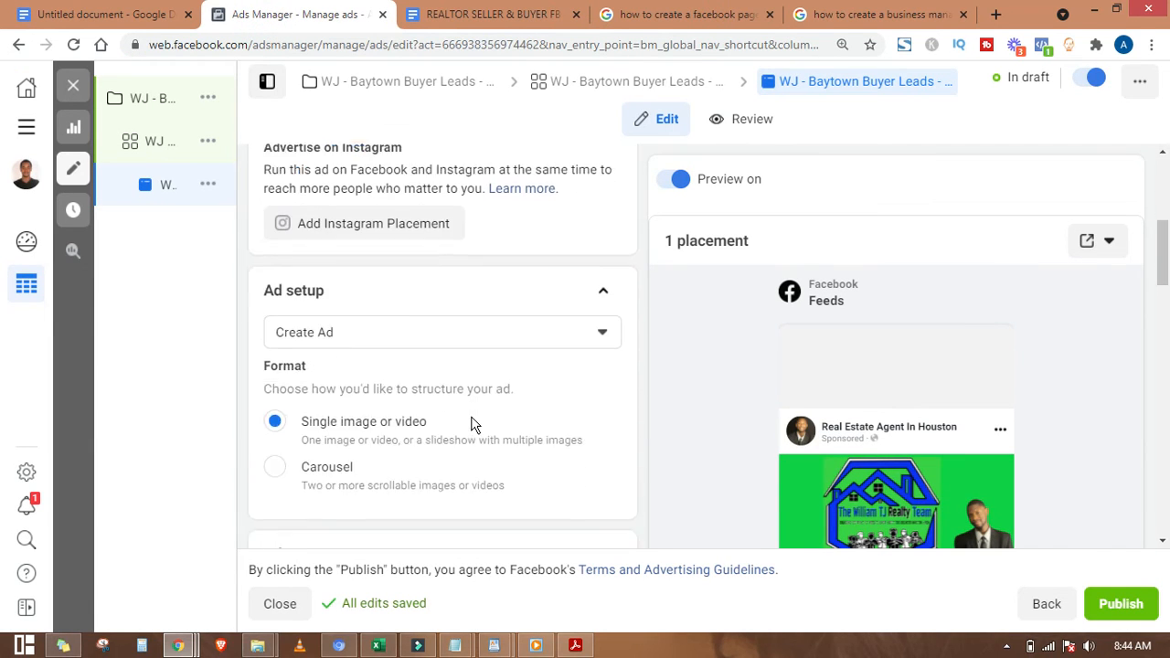
scroll(472, 423, "down", 2)
scroll(446, 370, "down", 1)
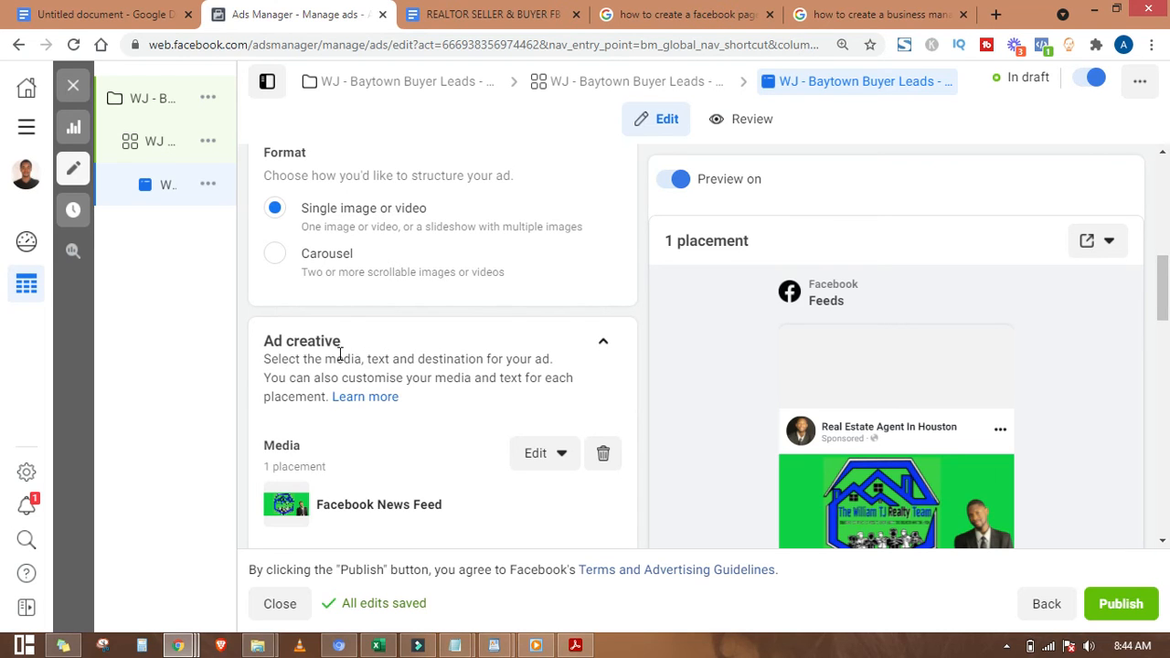
scroll(340, 353, "down", 3)
scroll(352, 296, "up", 1)
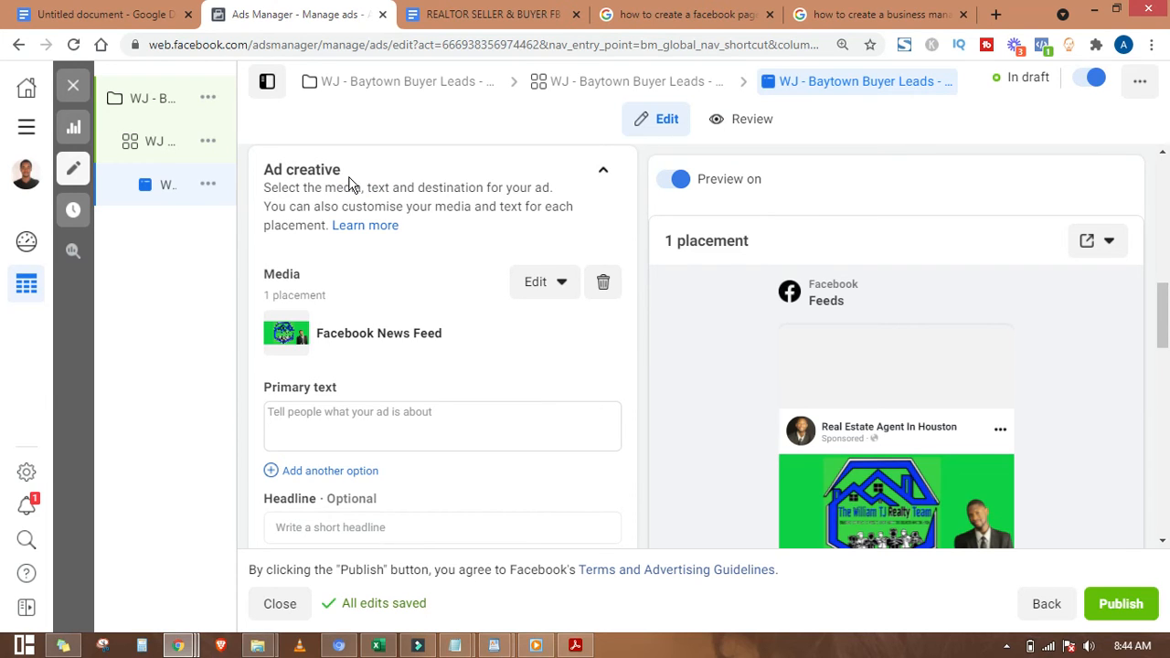
scroll(351, 268, "down", 1)
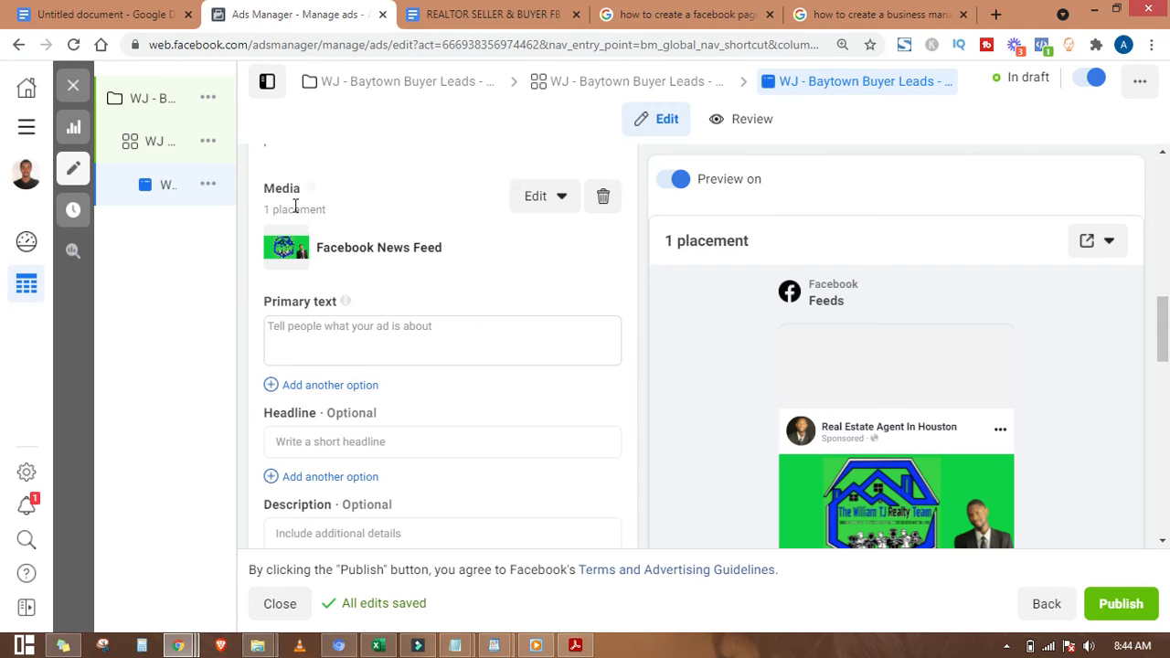
left_click(550, 199)
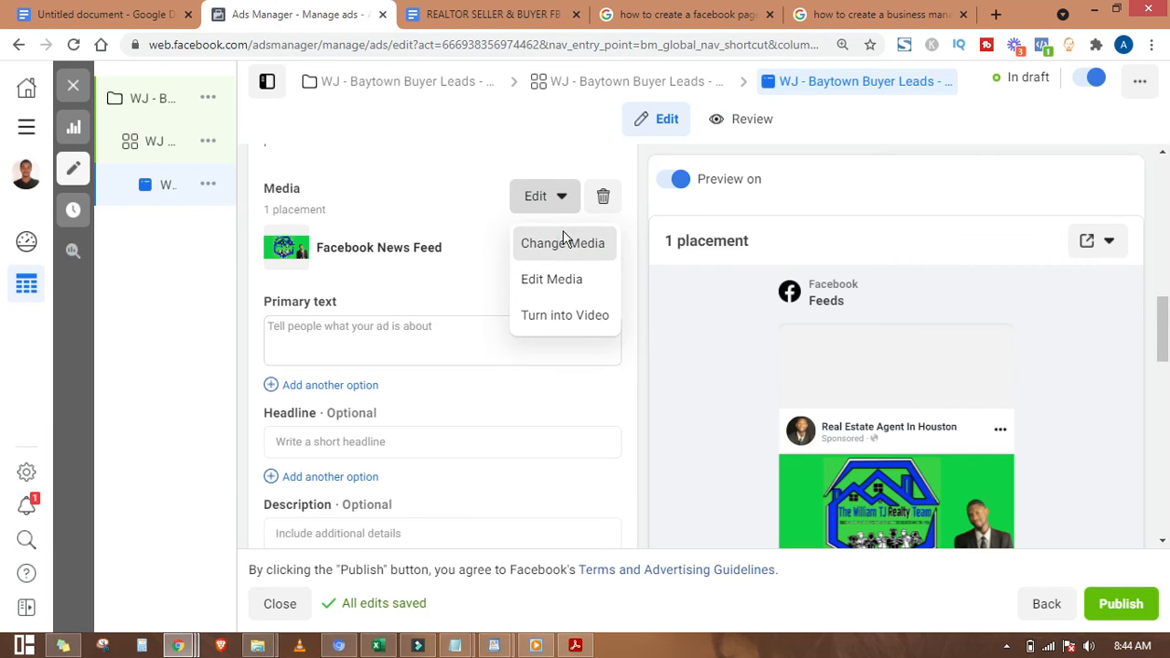
left_click(564, 242)
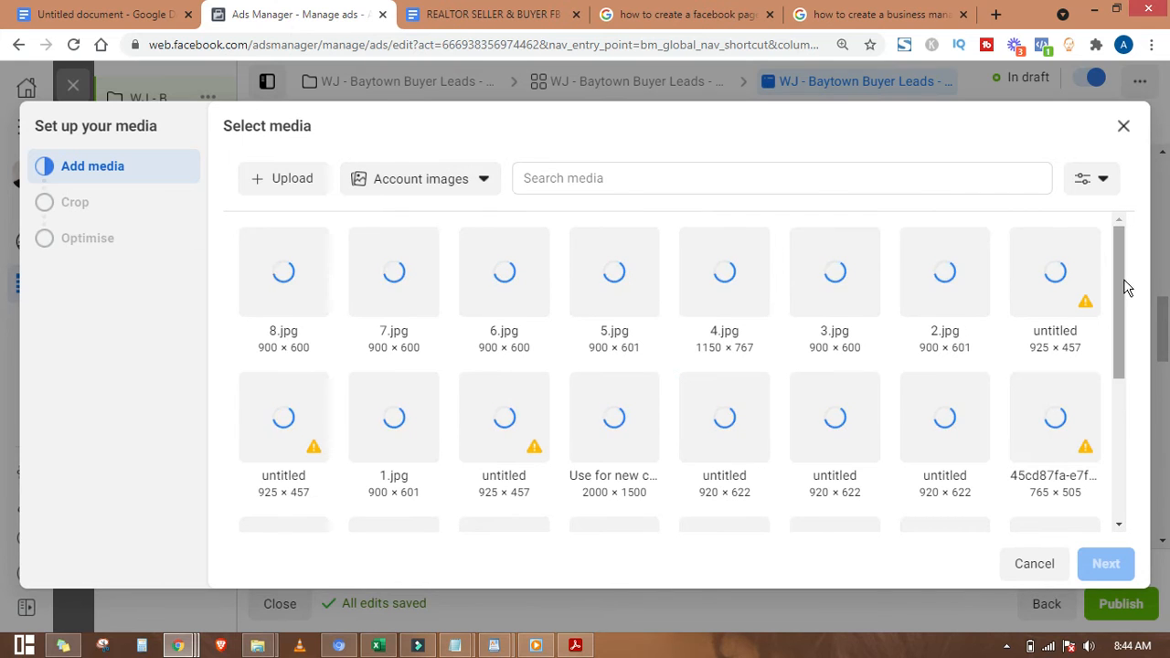
Step: Choose the 2000 × 1500 house collage from Account images, cancelling the computer upload
scroll(1116, 311, "down", 2)
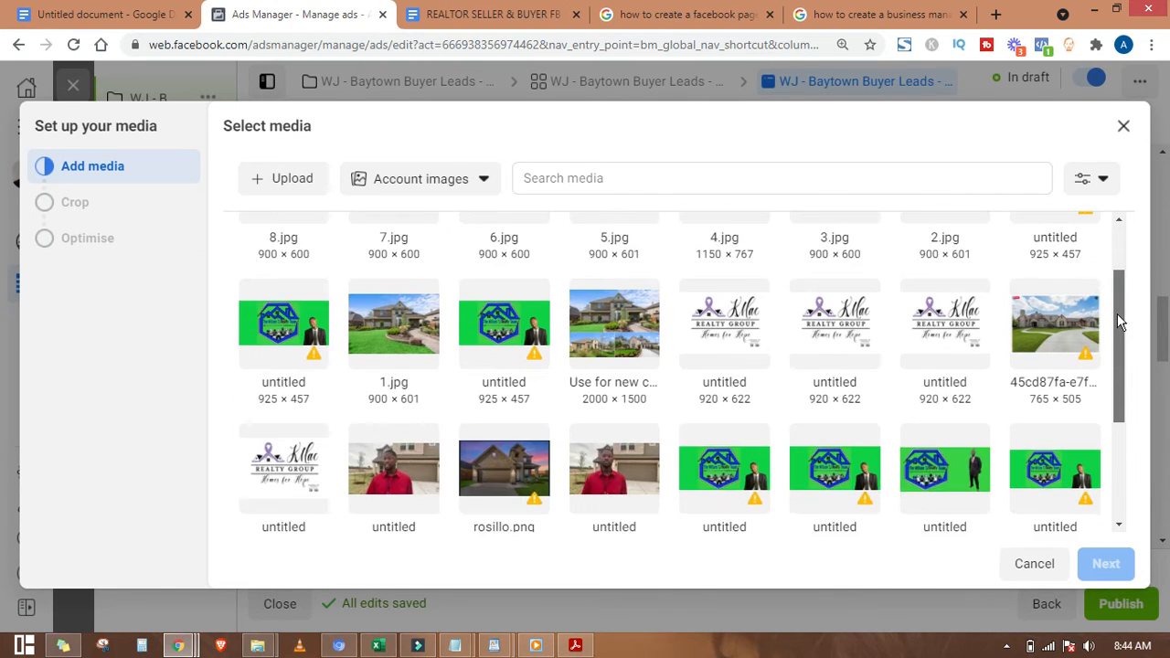
scroll(1117, 278, "up", 2)
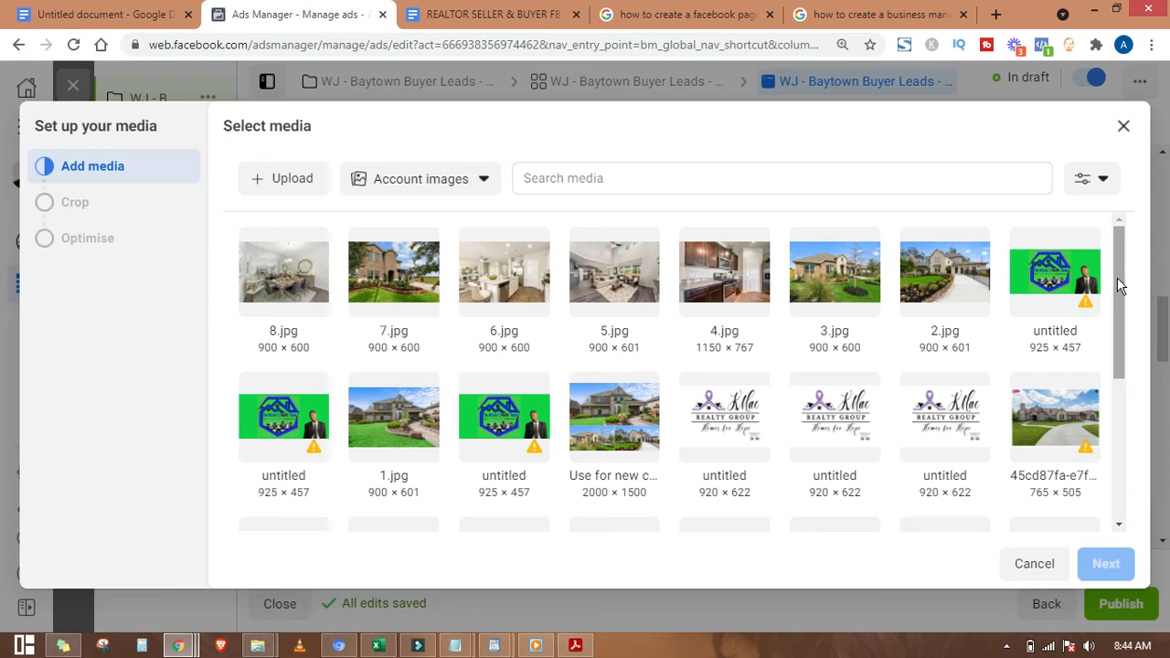
left_click_drag(1116, 277, 1113, 320)
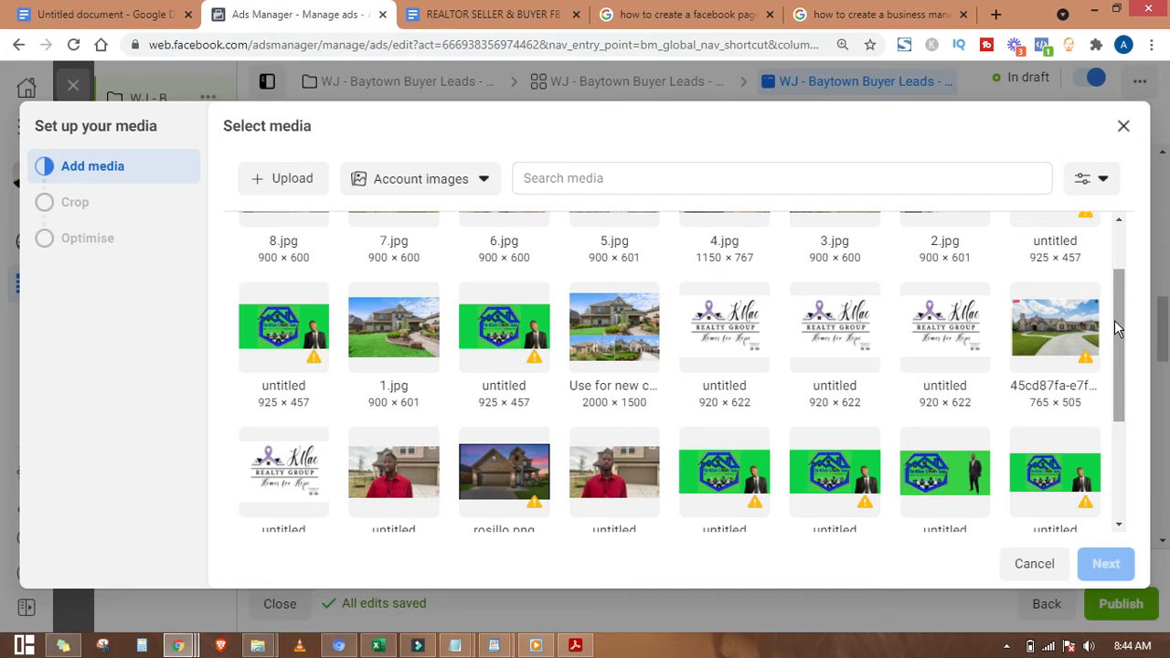
left_click(598, 338)
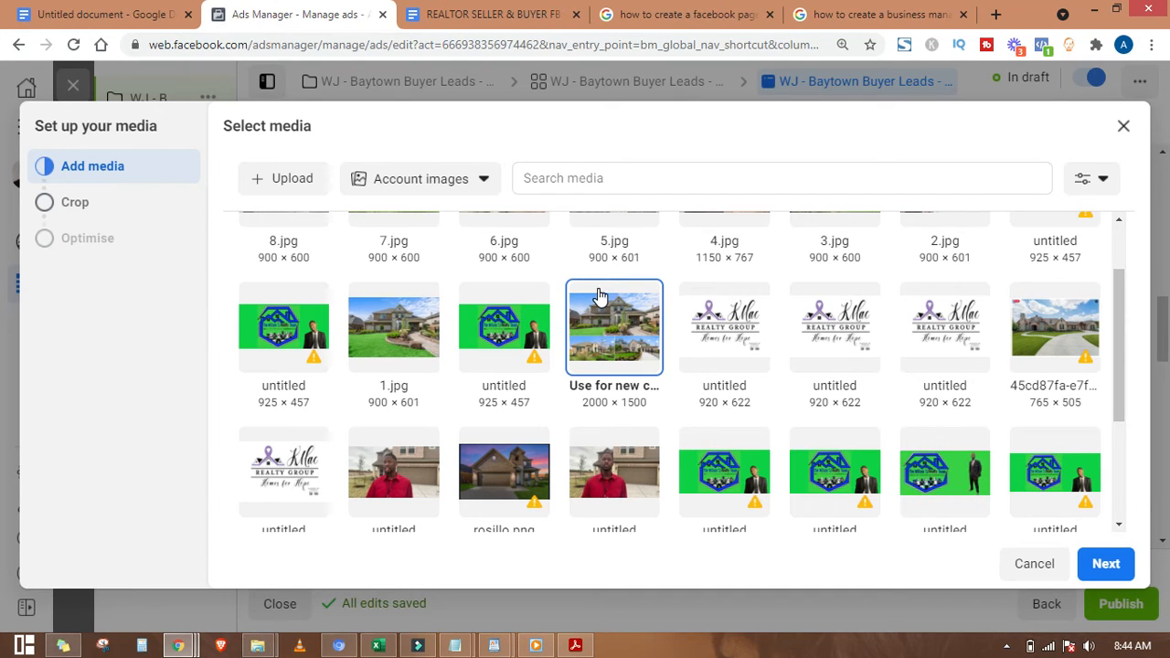
left_click(283, 180)
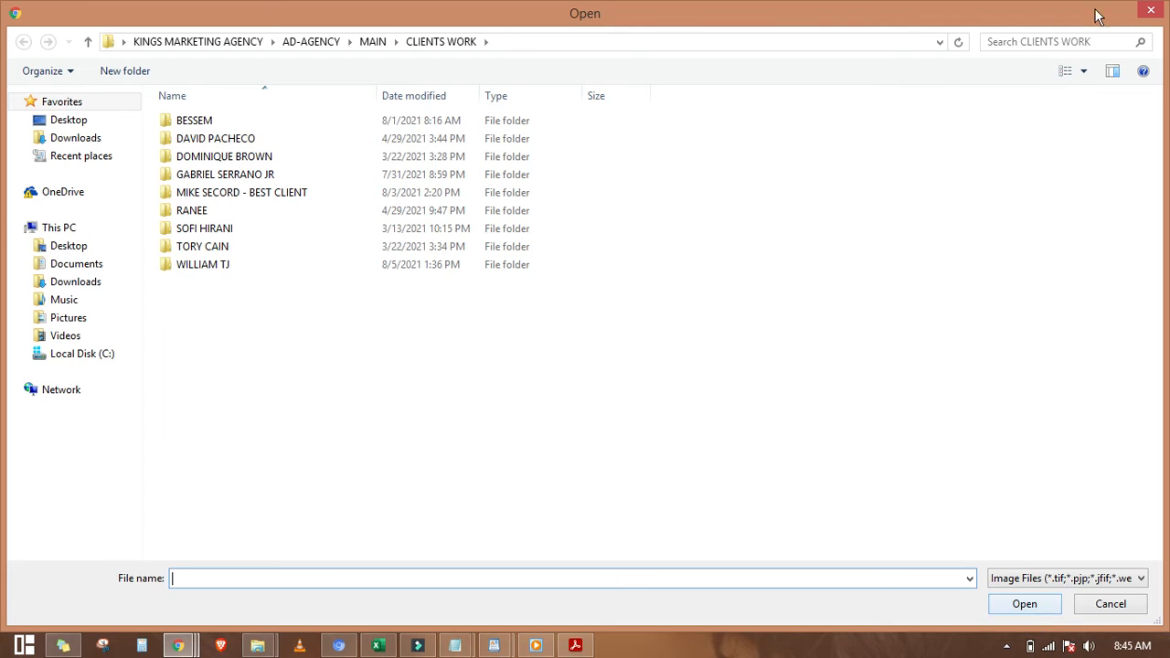
left_click(1151, 11)
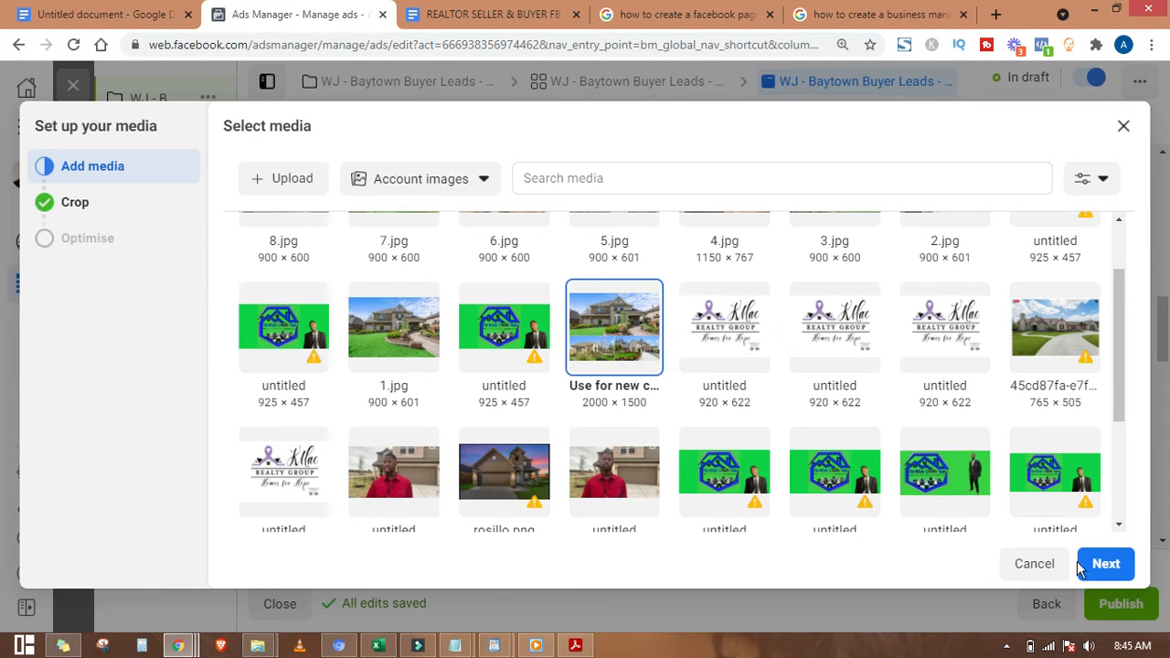
Step: Keep the house collage at its Original Feeds crop and apply it to the ad
left_click(1113, 566)
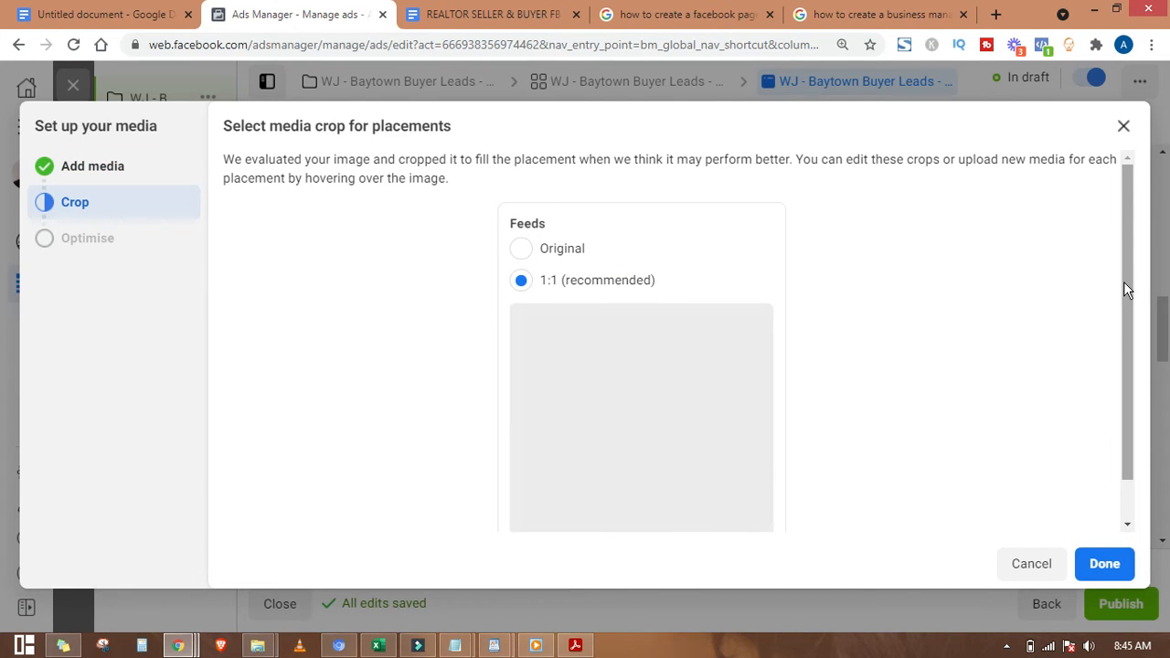
left_click_drag(1123, 281, 1127, 346)
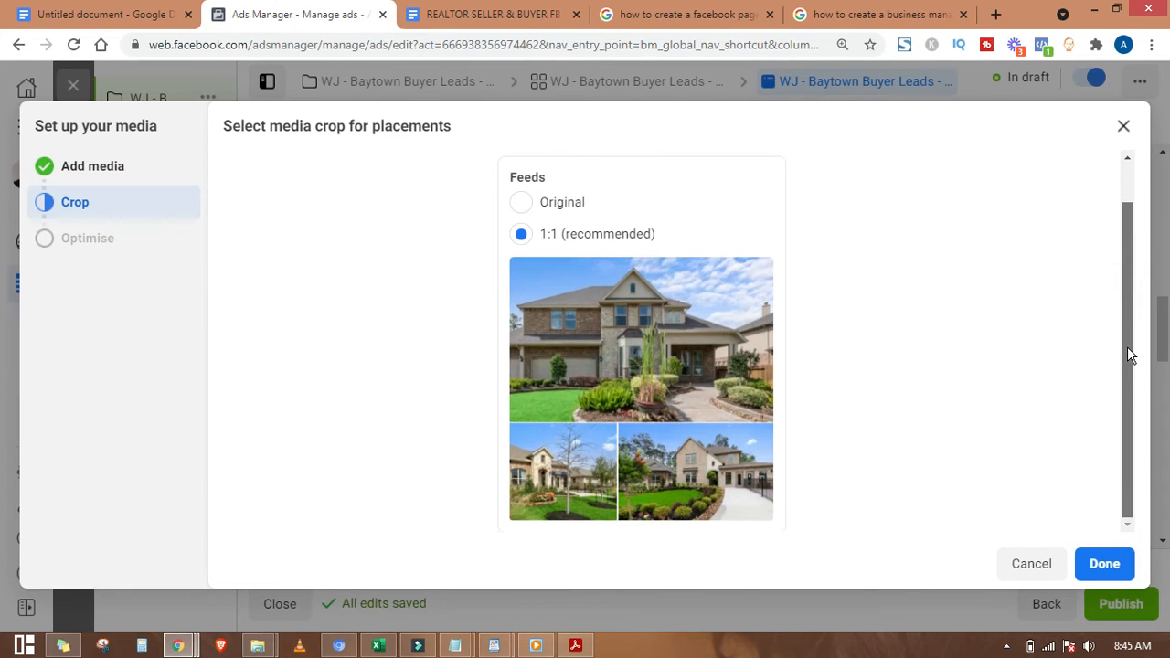
left_click(560, 210)
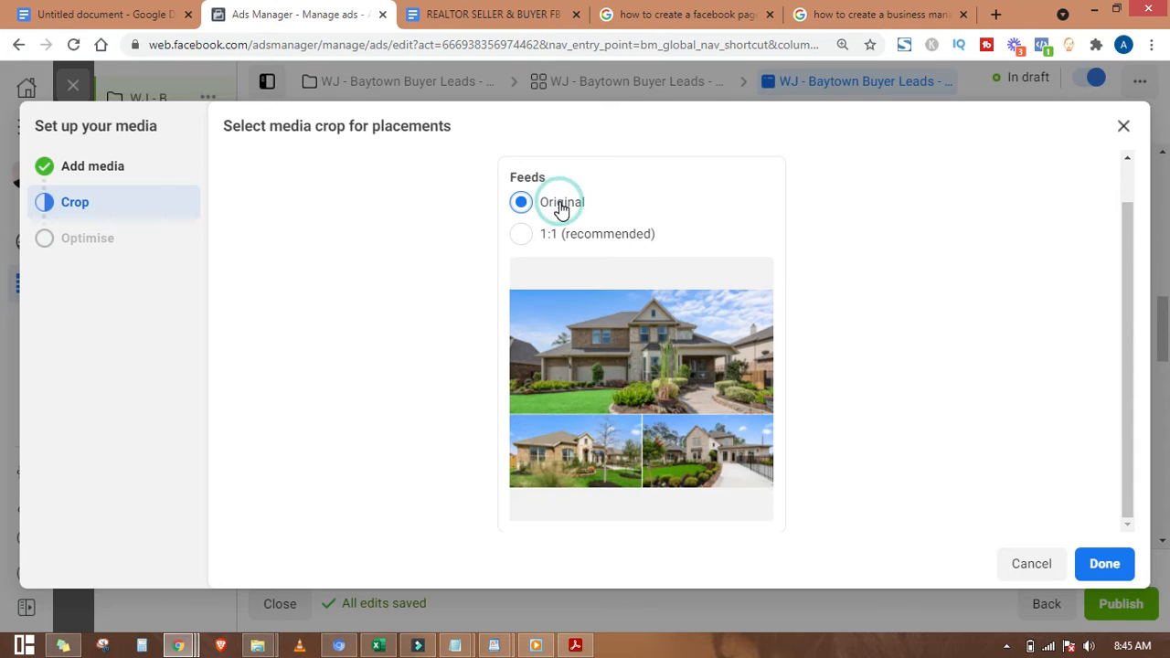
left_click(1087, 563)
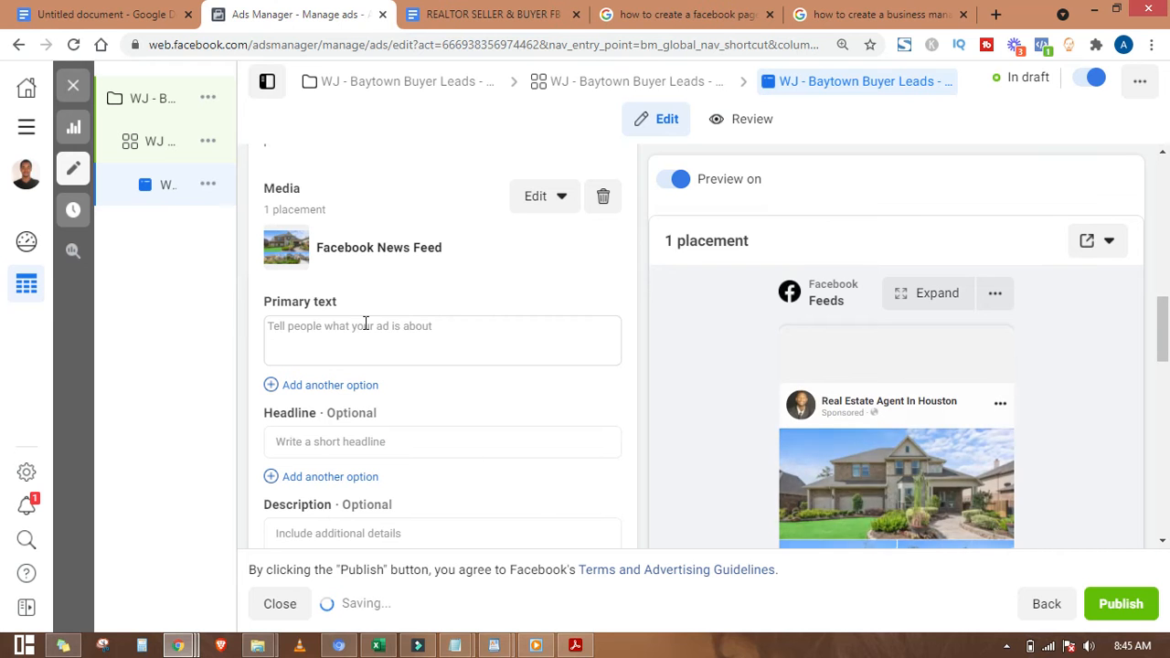
Step: Select the CUSTOM LIST ad copy from 'Attention (CITY)!' through 'Thanks.' in the REALTOR templates doc
left_click(505, 16)
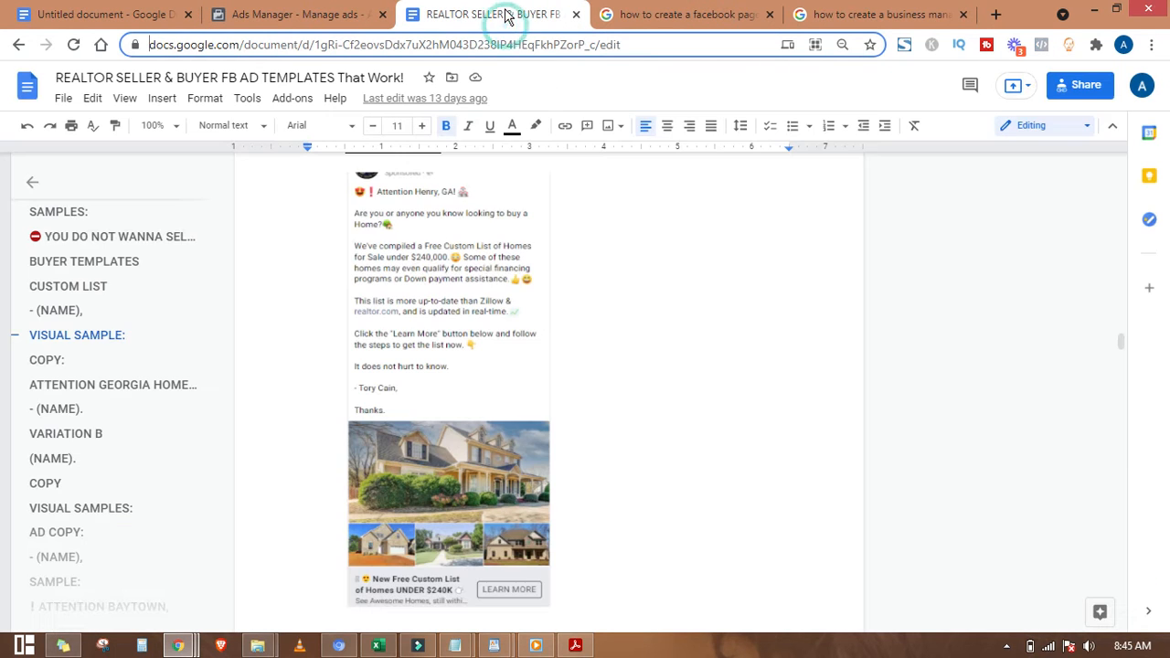
scroll(409, 382, "up", 1)
scroll(416, 393, "up", 5)
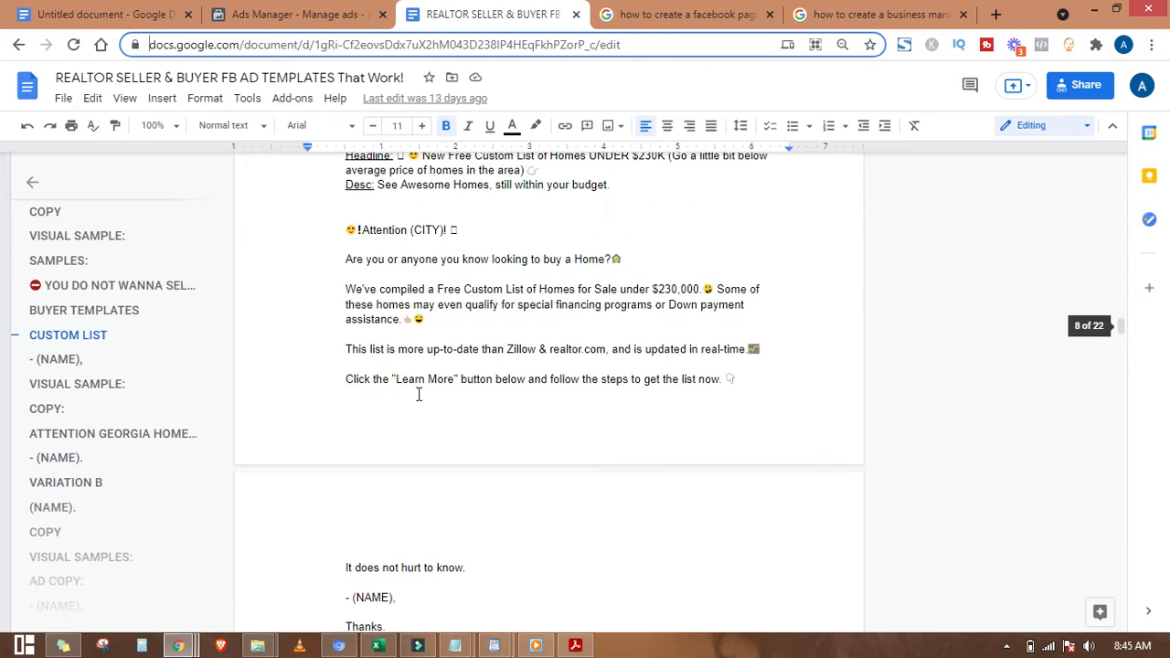
scroll(373, 355, "down", 2)
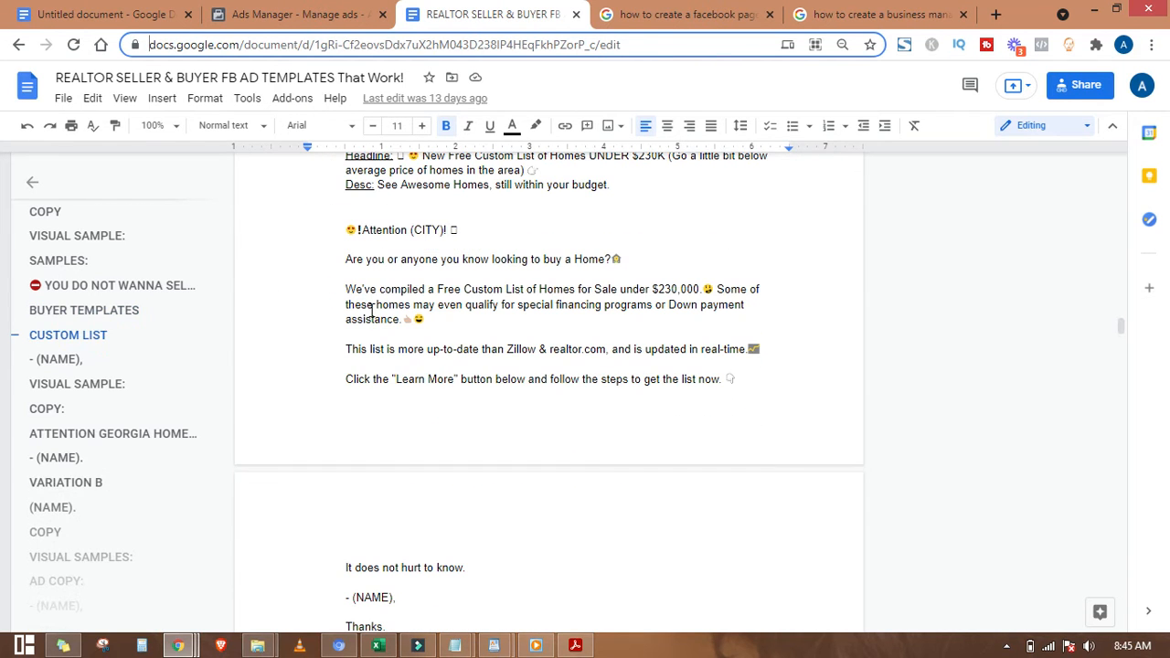
left_click_drag(350, 230, 553, 490)
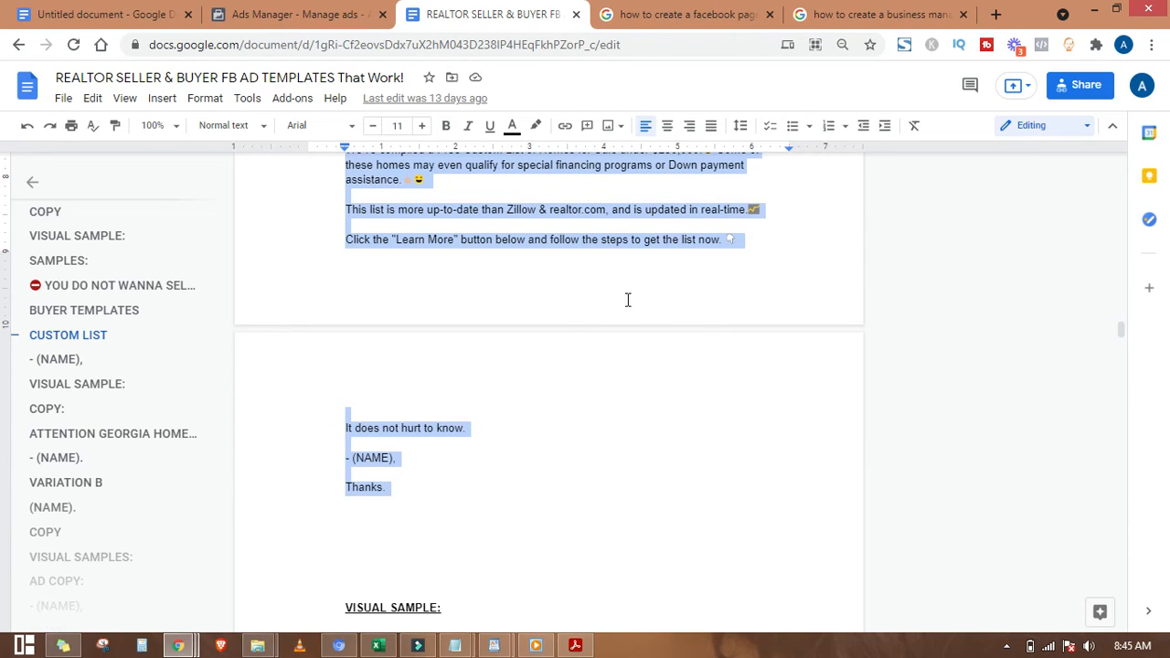
Step: Paste the buyer template into Primary text and replace (CITY) with Baytown
left_click(297, 14)
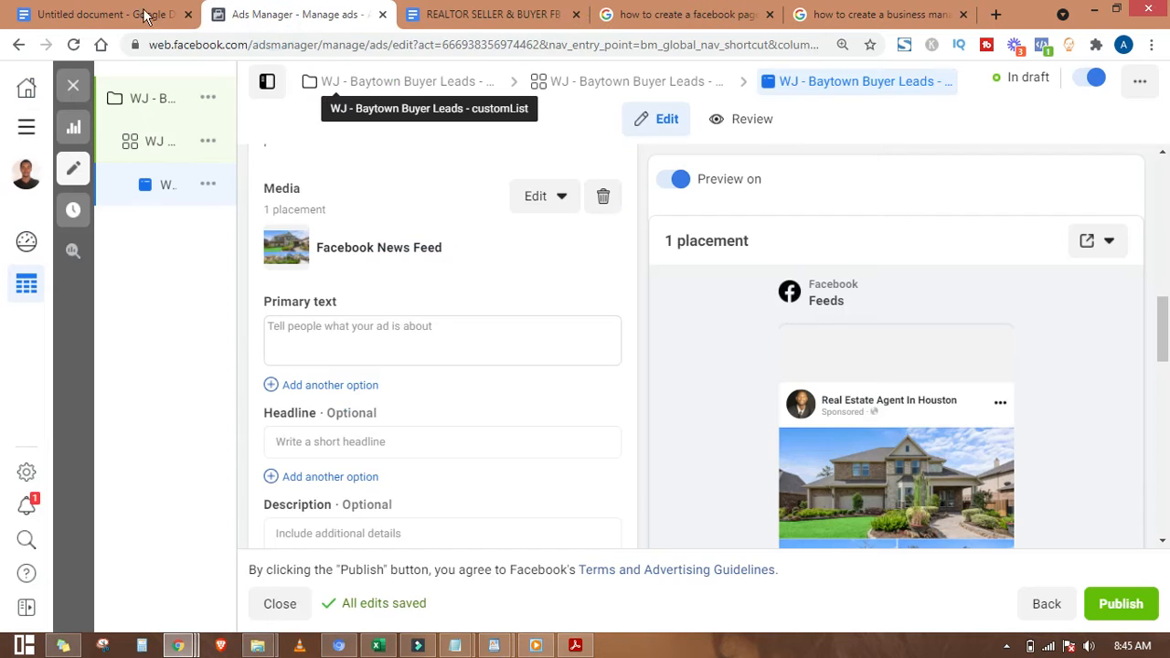
left_click(419, 329)
key("ctrl+v")
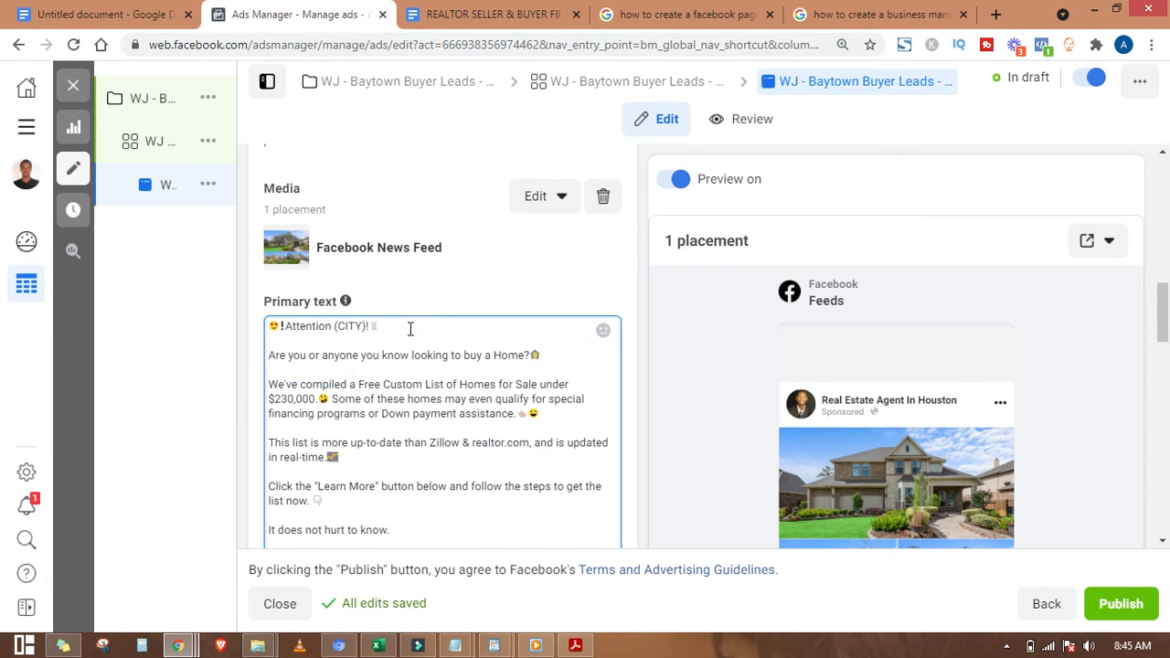
scroll(349, 369, "up", 1)
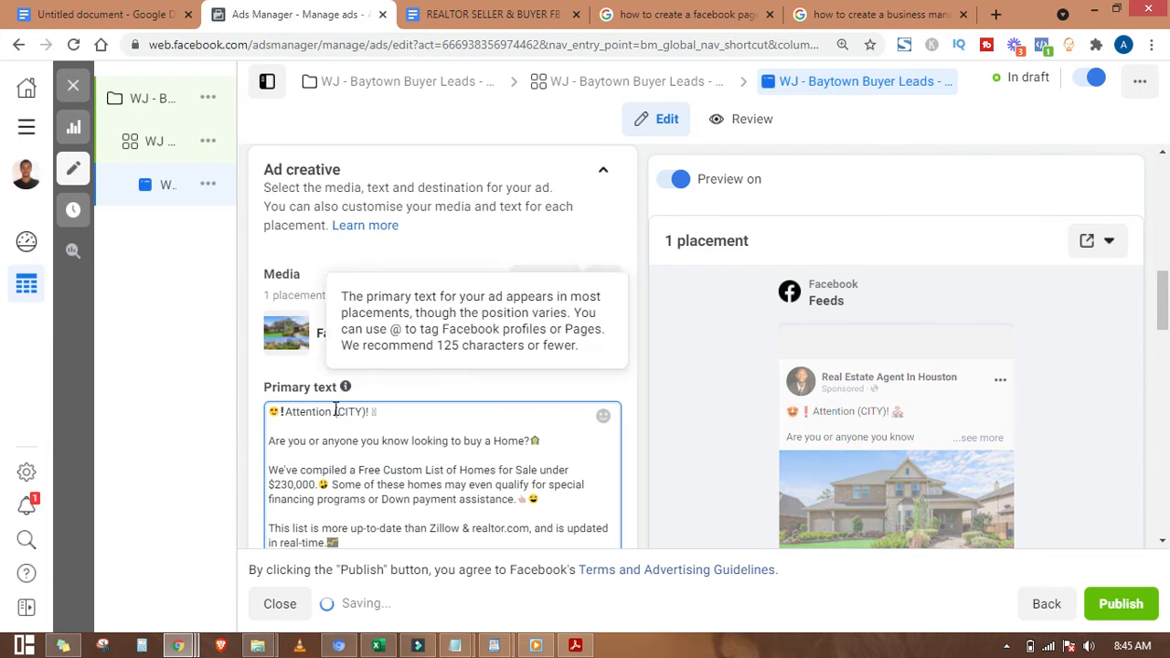
left_click_drag(335, 411, 366, 413)
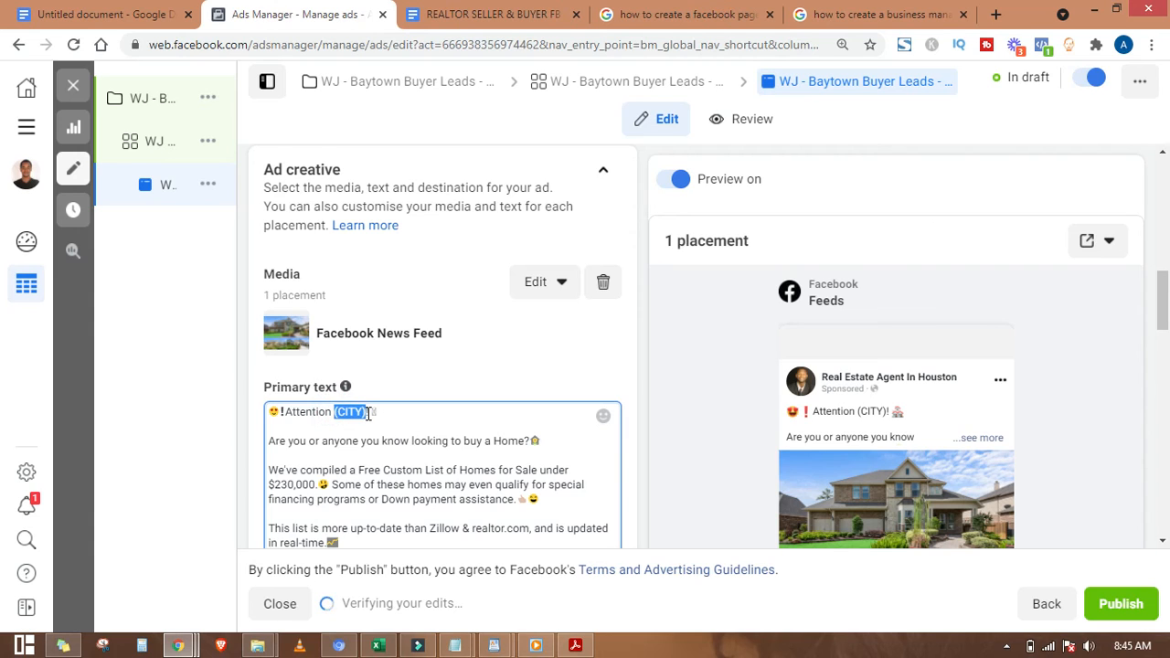
type("Baytown")
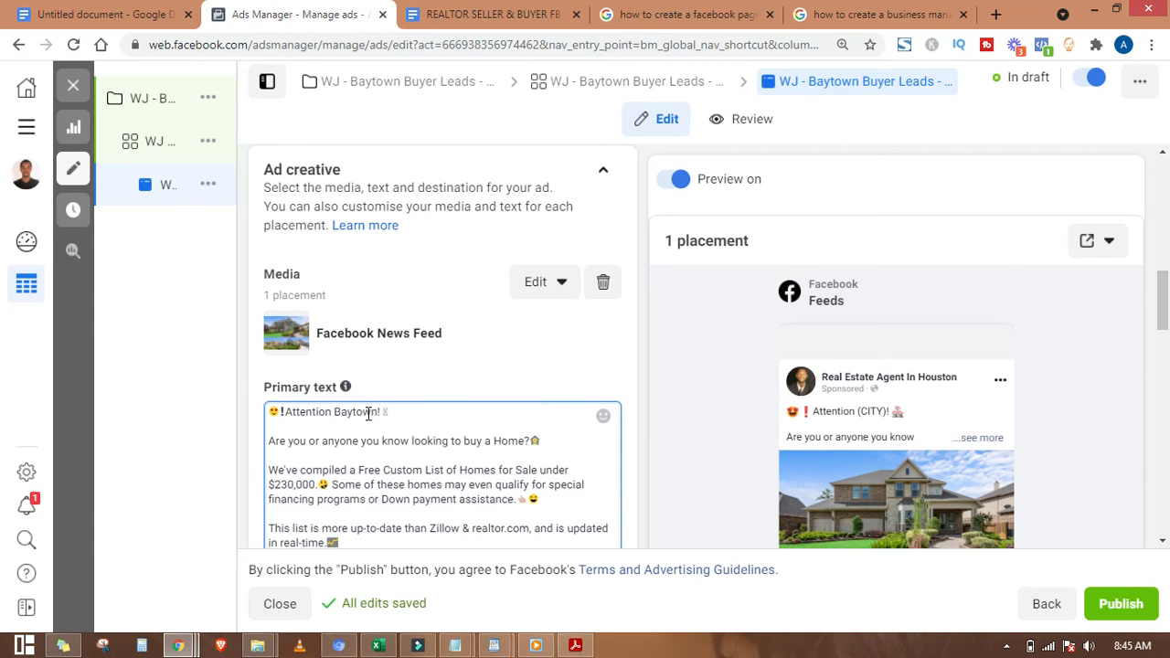
Step: Change the price in the primary text from $230,000 to $250,000
scroll(368, 413, "down", 3)
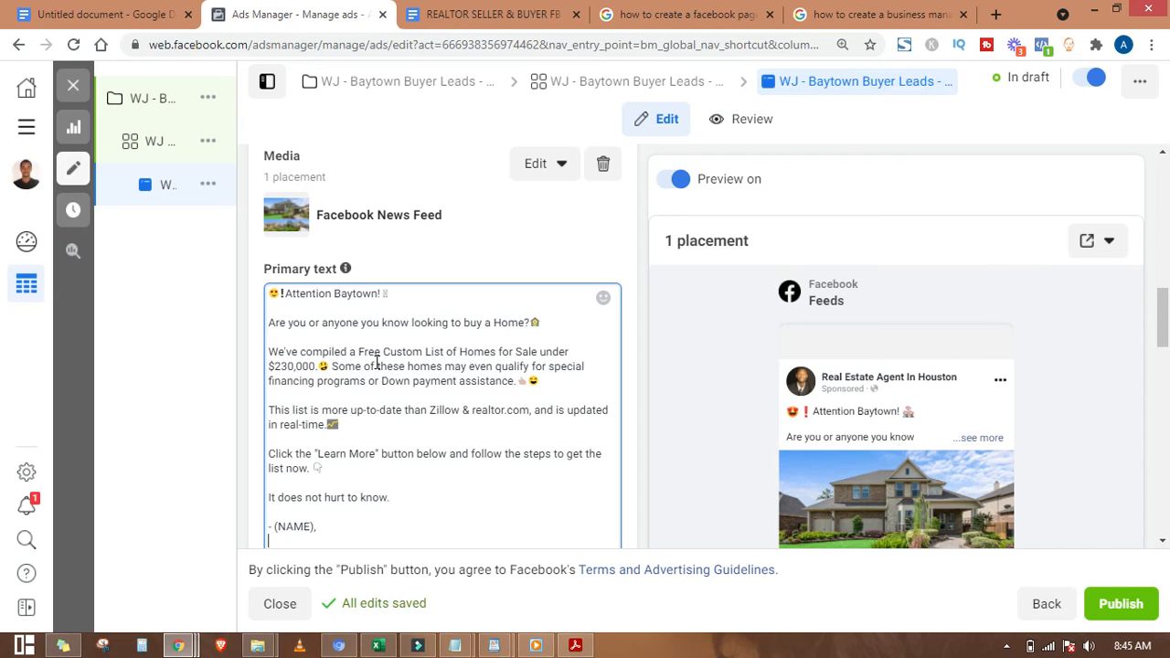
scroll(333, 299, "down", 2)
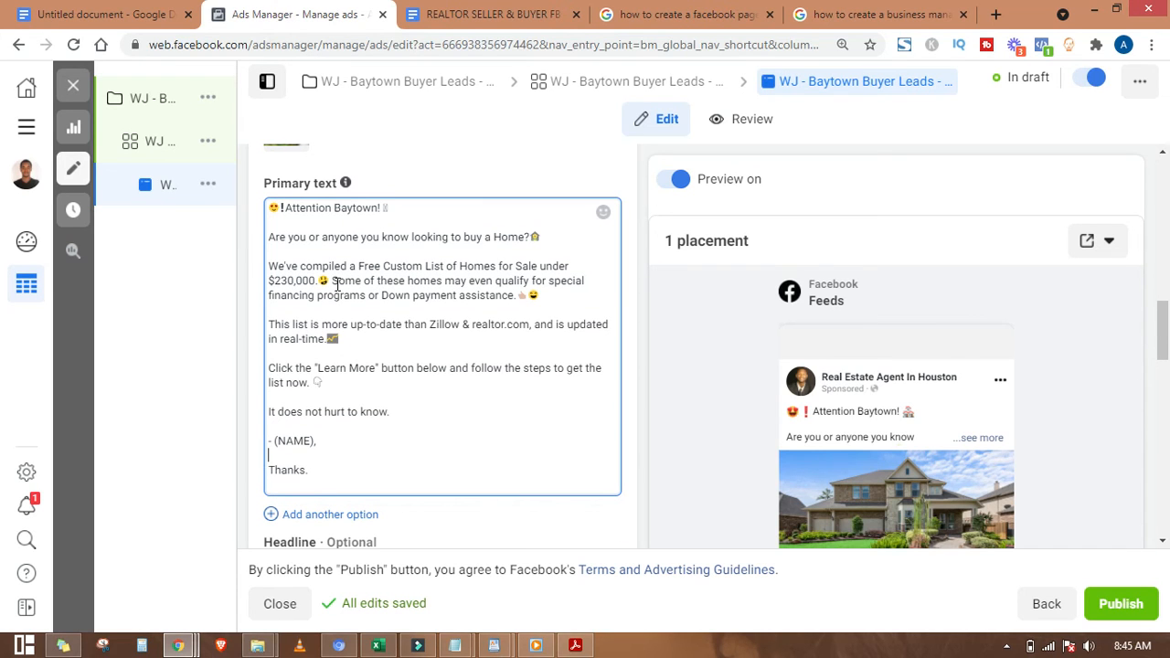
left_click(289, 283)
key("BackSpace")
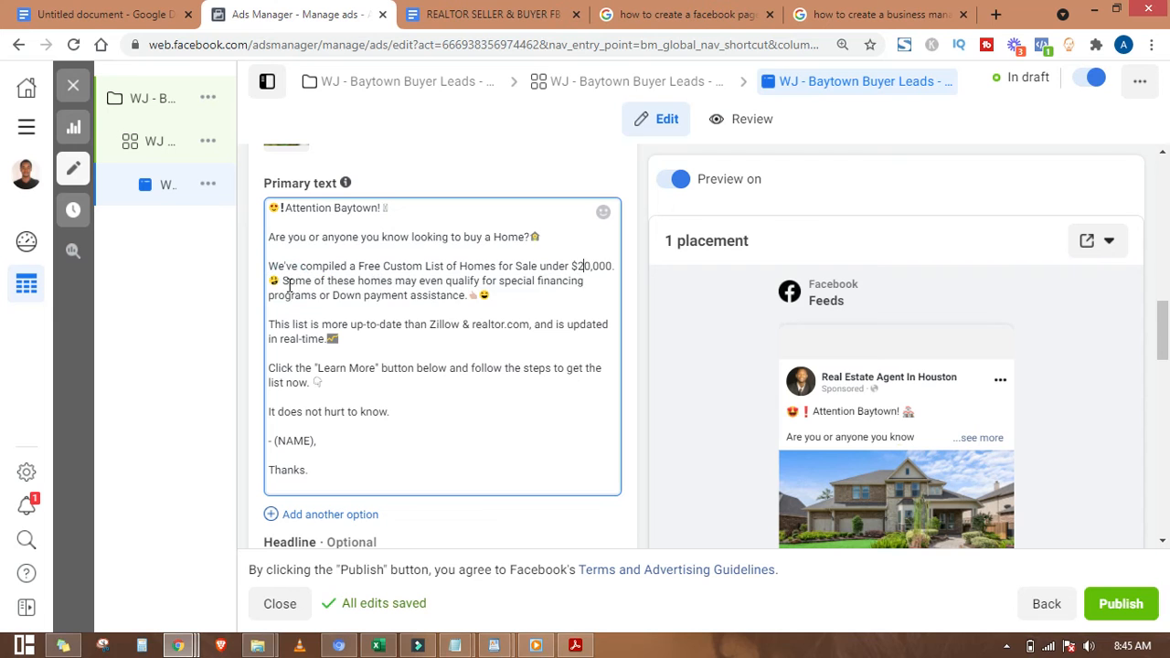
type("5")
left_click_drag(284, 283, 316, 282)
left_click(315, 281)
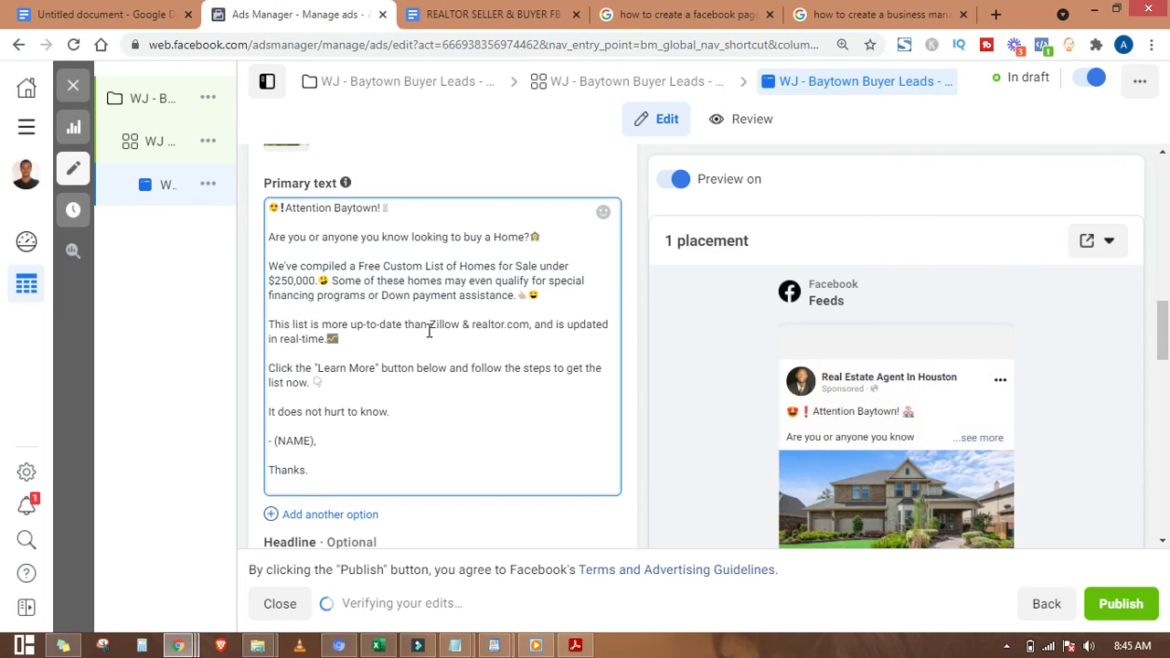
Step: Replace the (NAME) placeholder with the agent's name as the signature
scroll(595, 374, "down", 1)
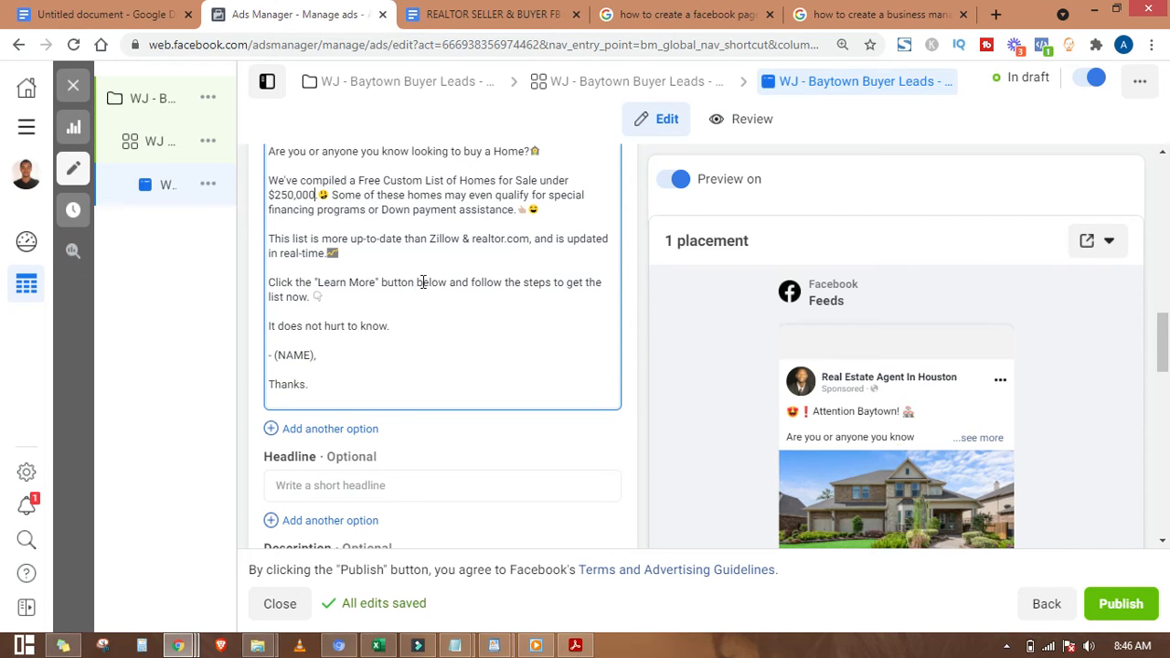
left_click(326, 324)
left_click_drag(316, 354, 274, 356)
left_click(399, 383)
scroll(377, 331, "down", 2)
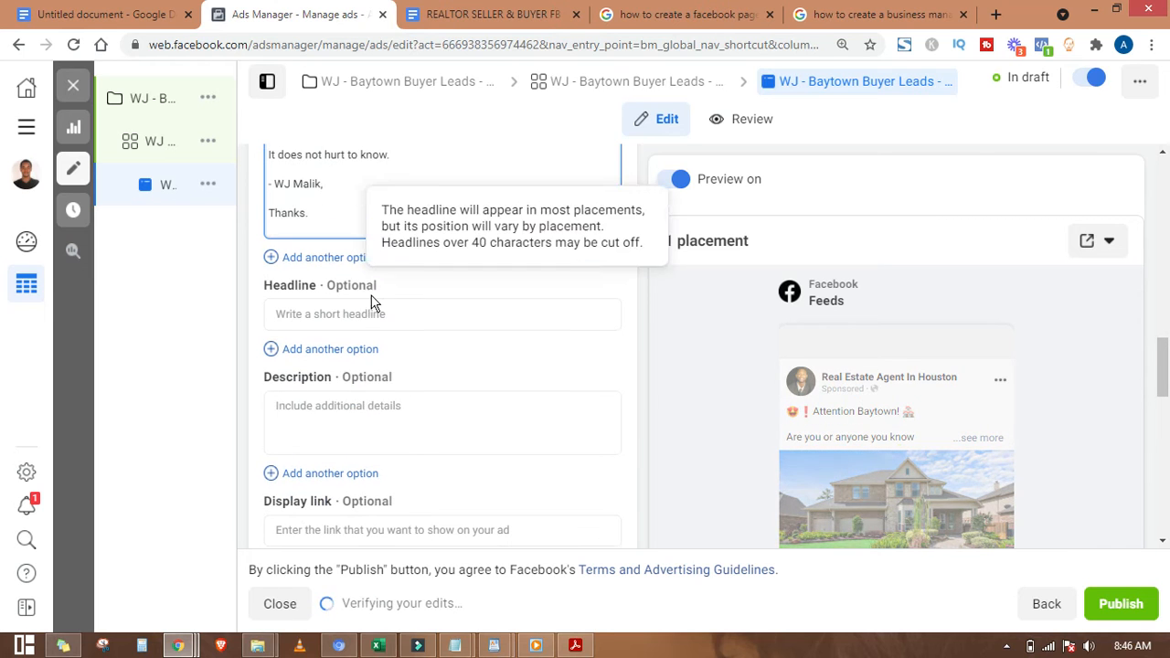
left_click(371, 314)
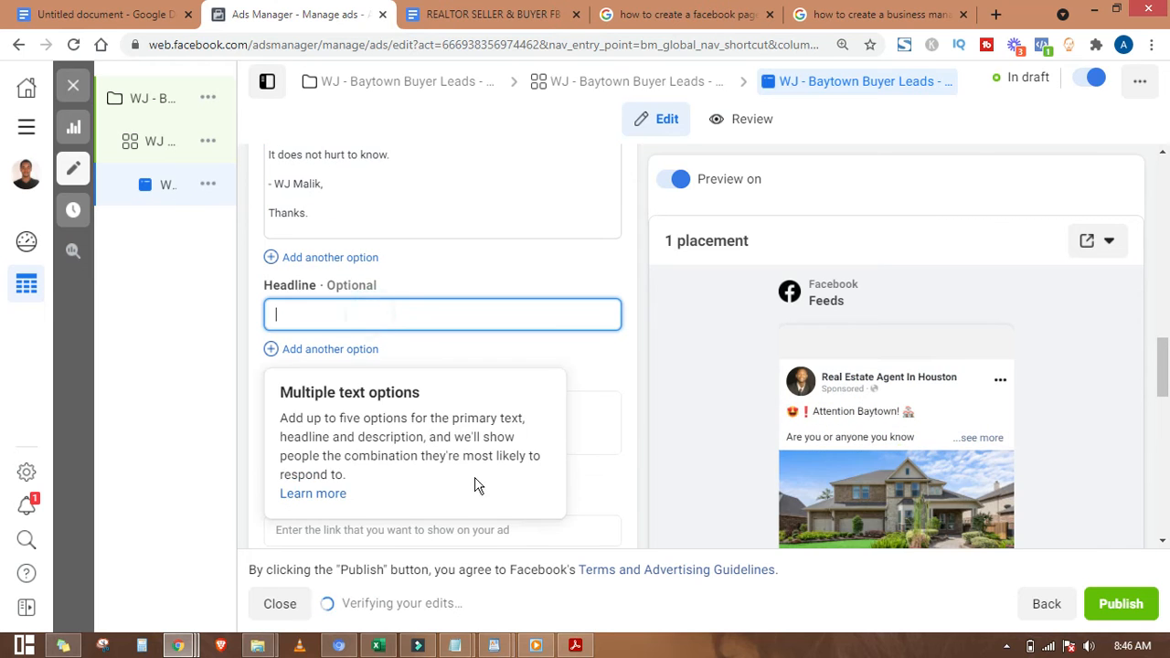
Step: Copy the headline template into Headline and change $230K to $250K
left_click(484, 14)
scroll(467, 292, "up", 5)
scroll(459, 406, "down", 1)
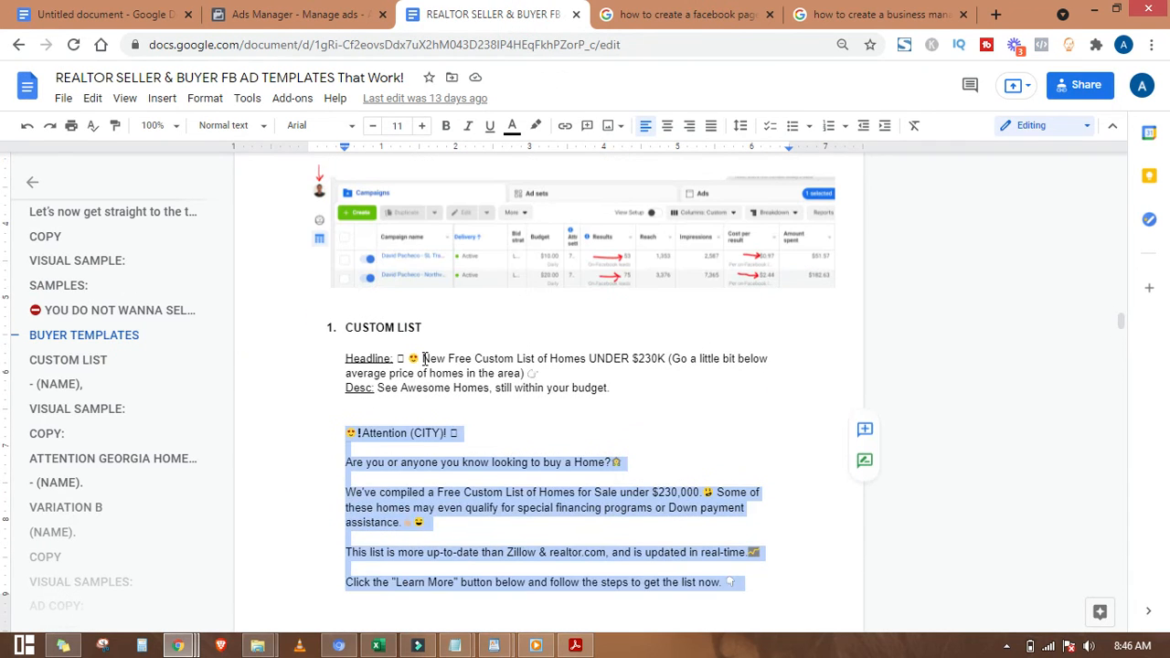
left_click(409, 358)
left_click_drag(399, 358, 668, 359)
key("ctrl+c")
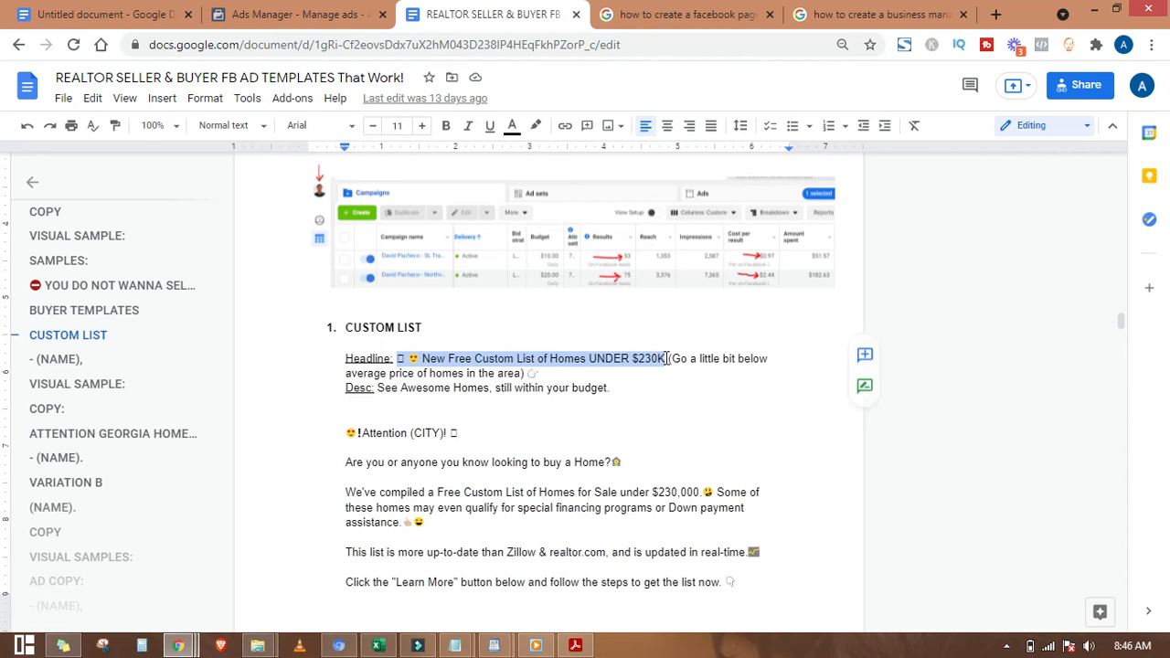
left_click(294, 13)
left_click(462, 315)
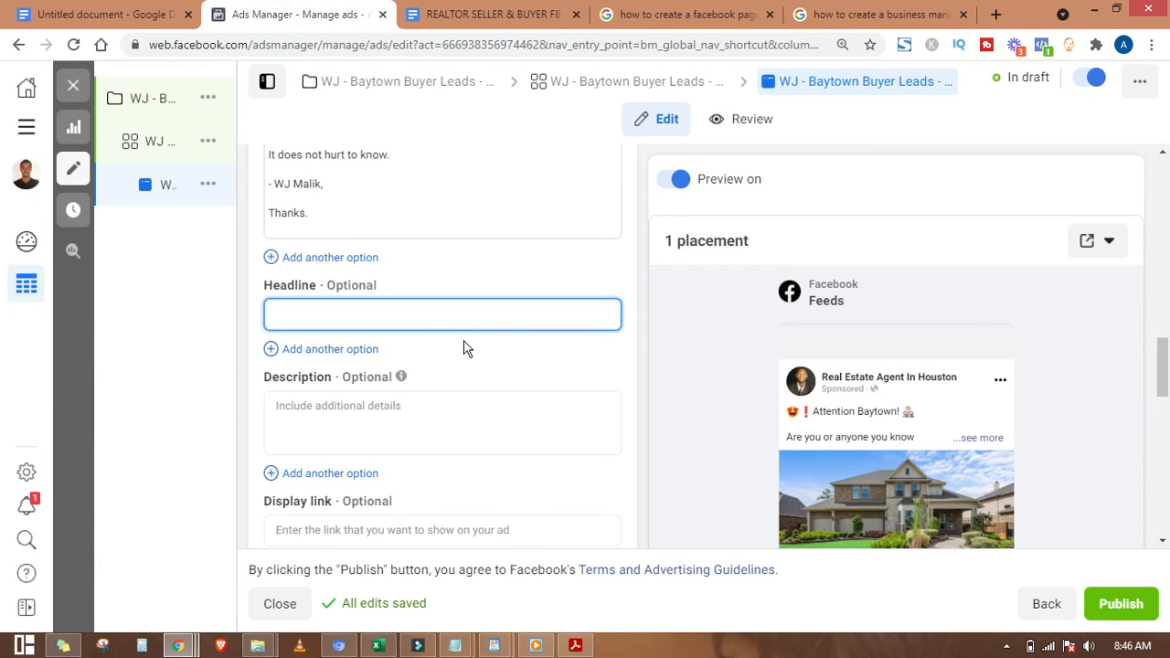
key("ctrl+v")
left_click(524, 317)
key("BackSpace")
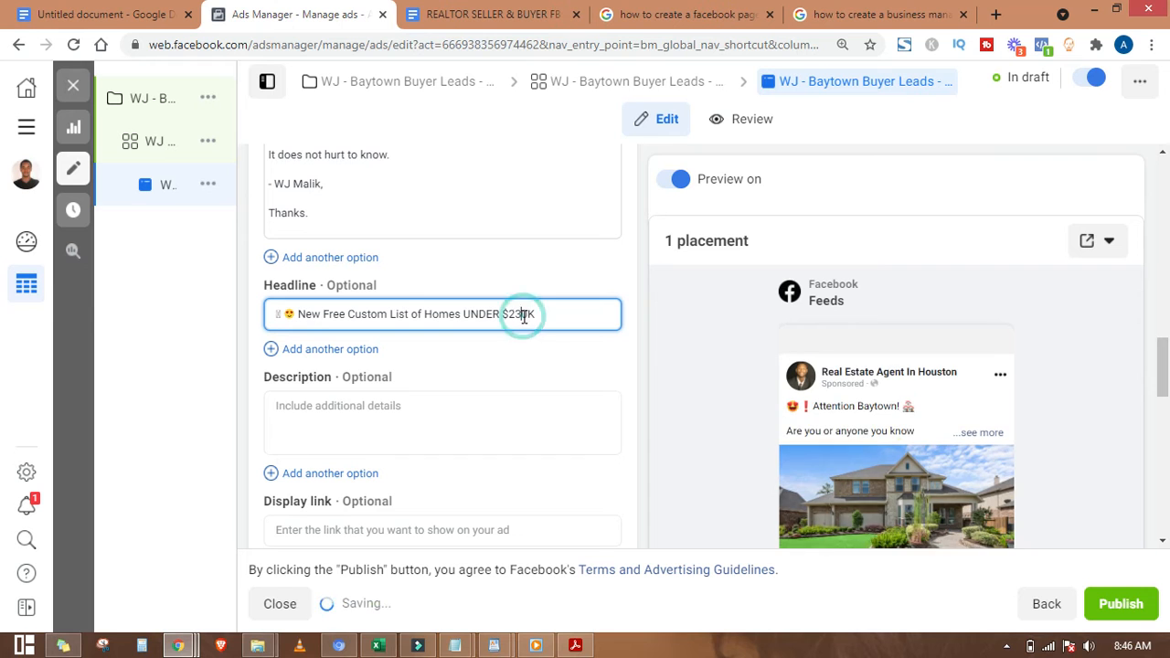
type("5")
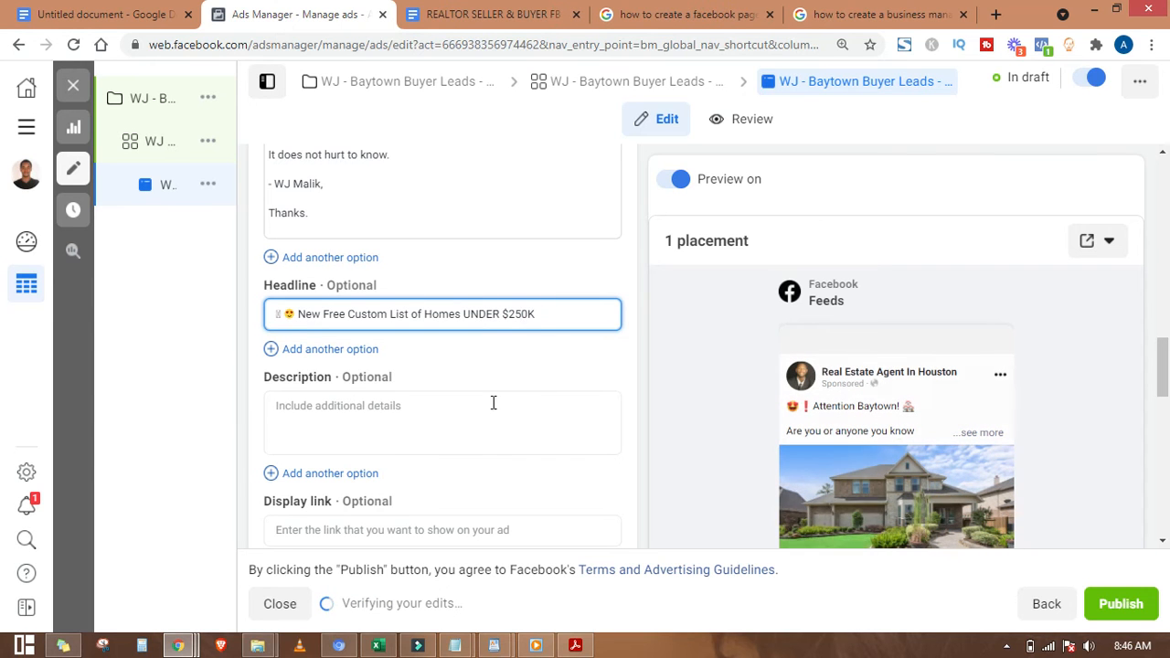
Step: Copy the template's description into the Description field: 'See Awesome Homes, still within your budget.'
left_click(475, 14)
left_click(475, 381)
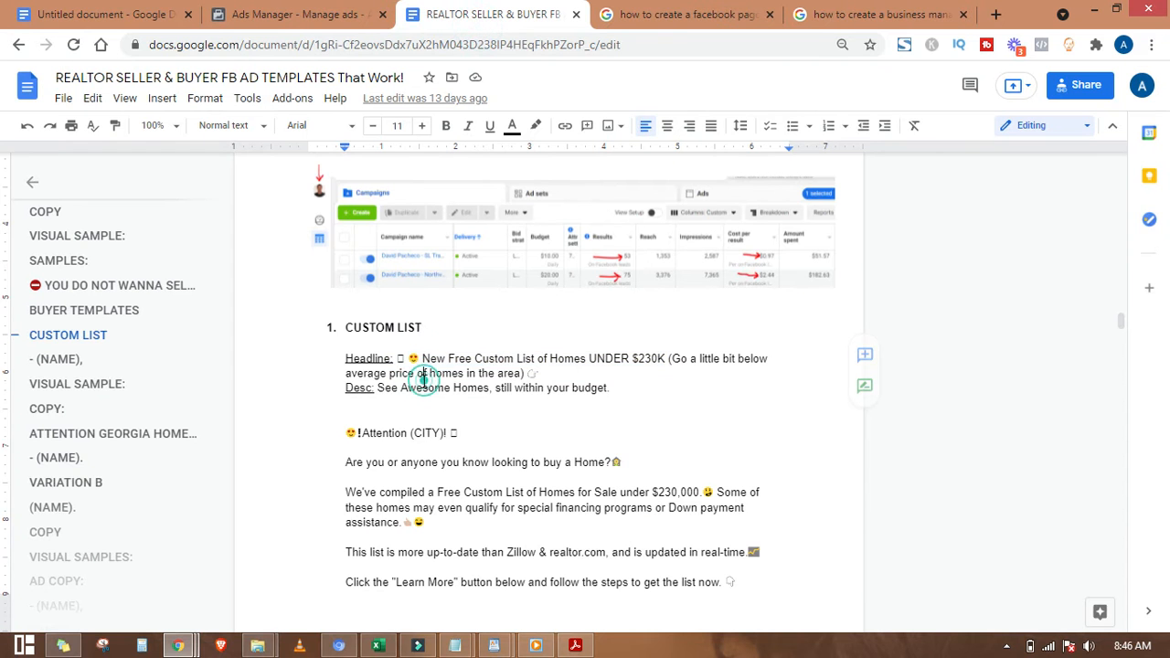
left_click_drag(377, 388, 625, 387)
key("ctrl+c")
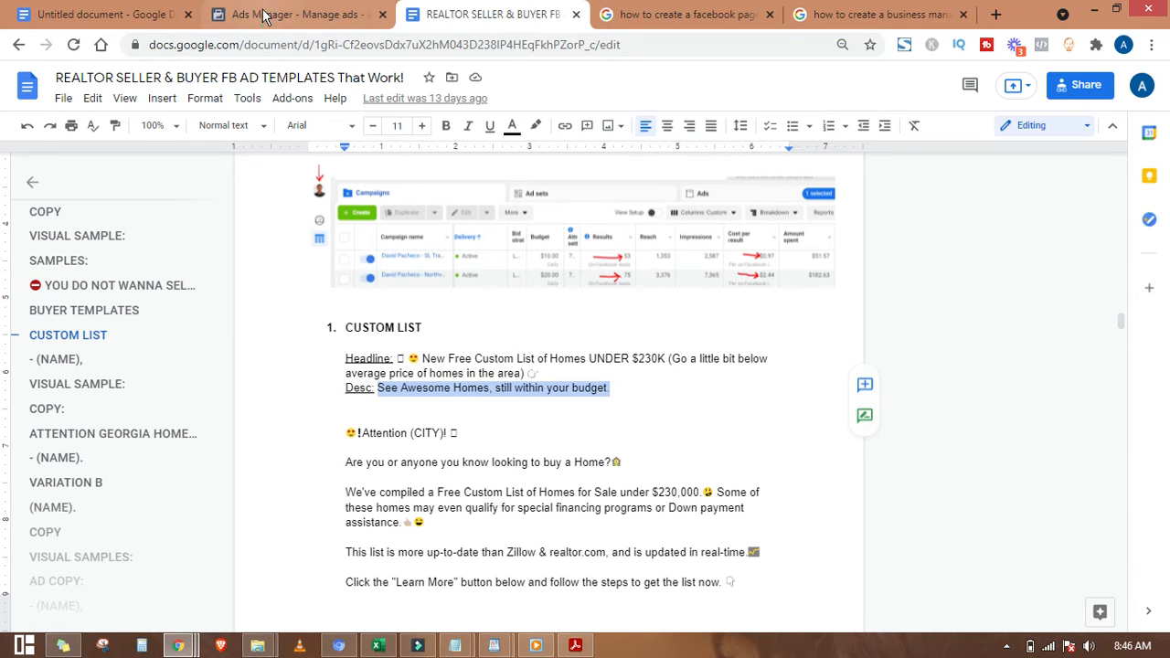
left_click(297, 14)
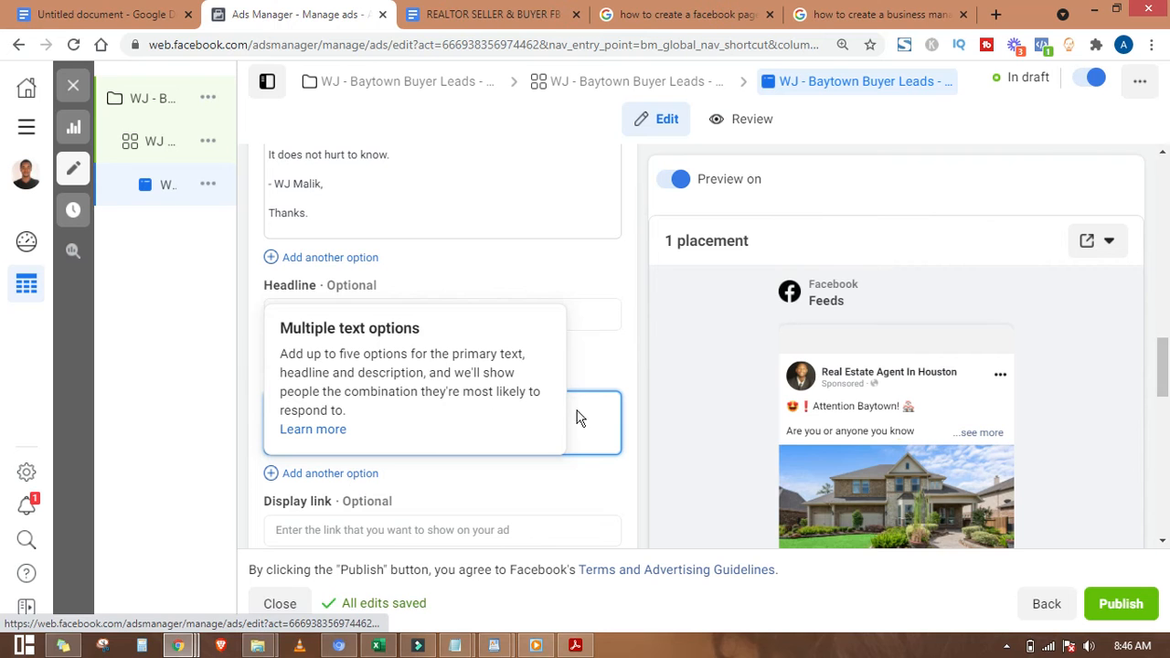
key("ctrl+v")
scroll(467, 504, "down", 4)
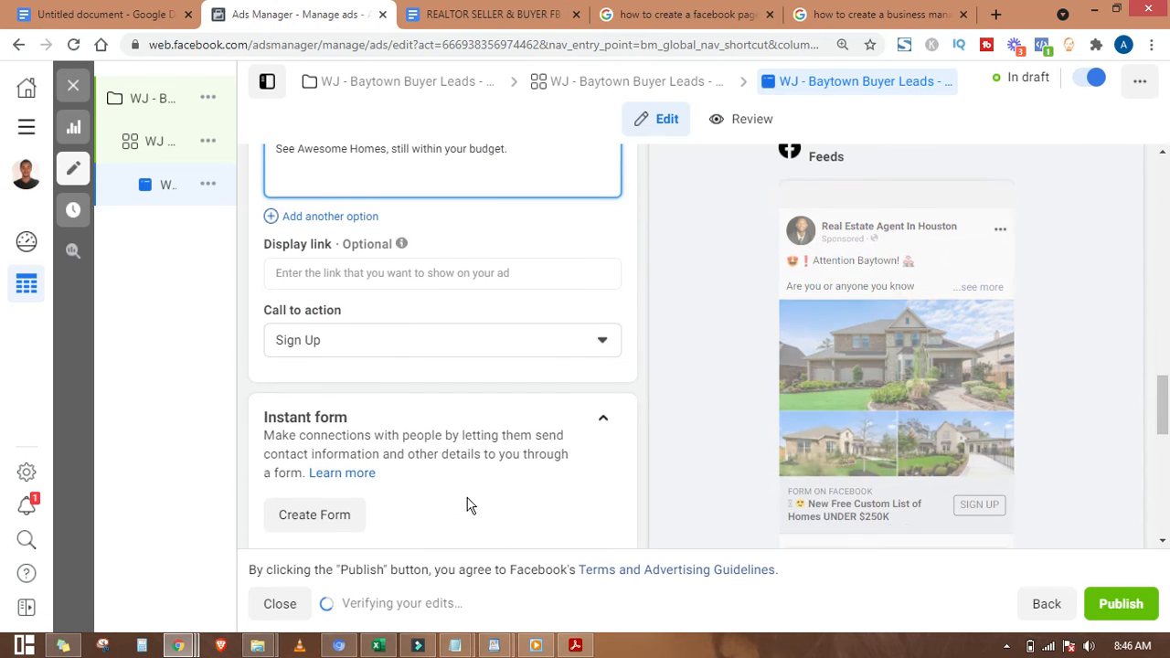
scroll(384, 287, "up", 1)
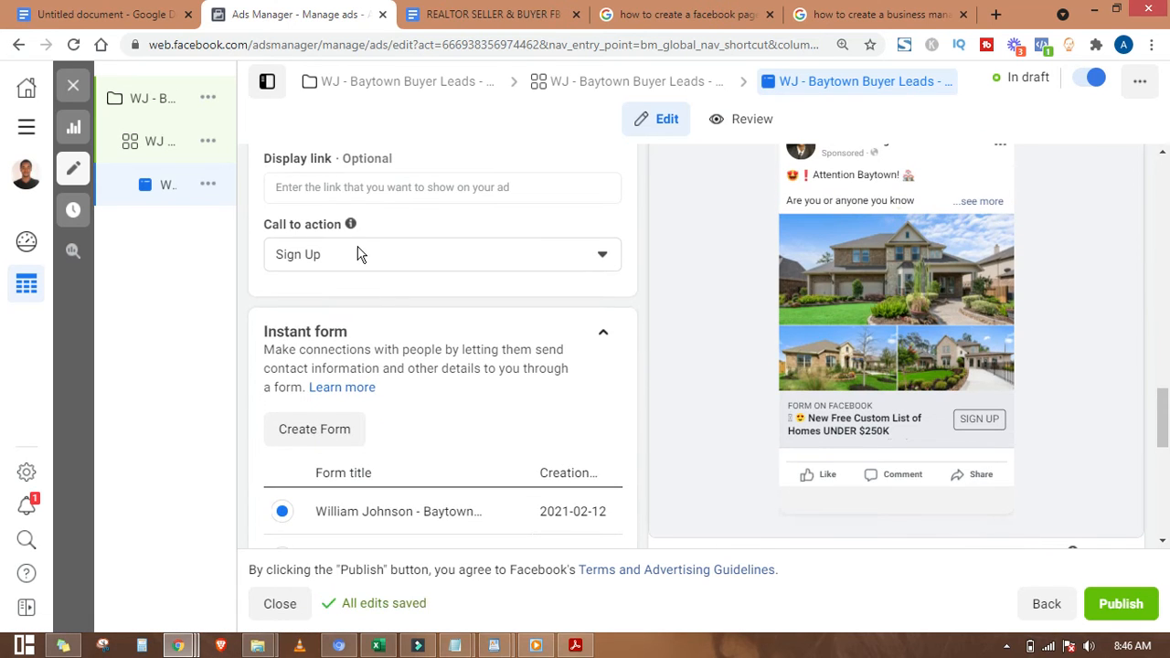
scroll(447, 329, "up", 5)
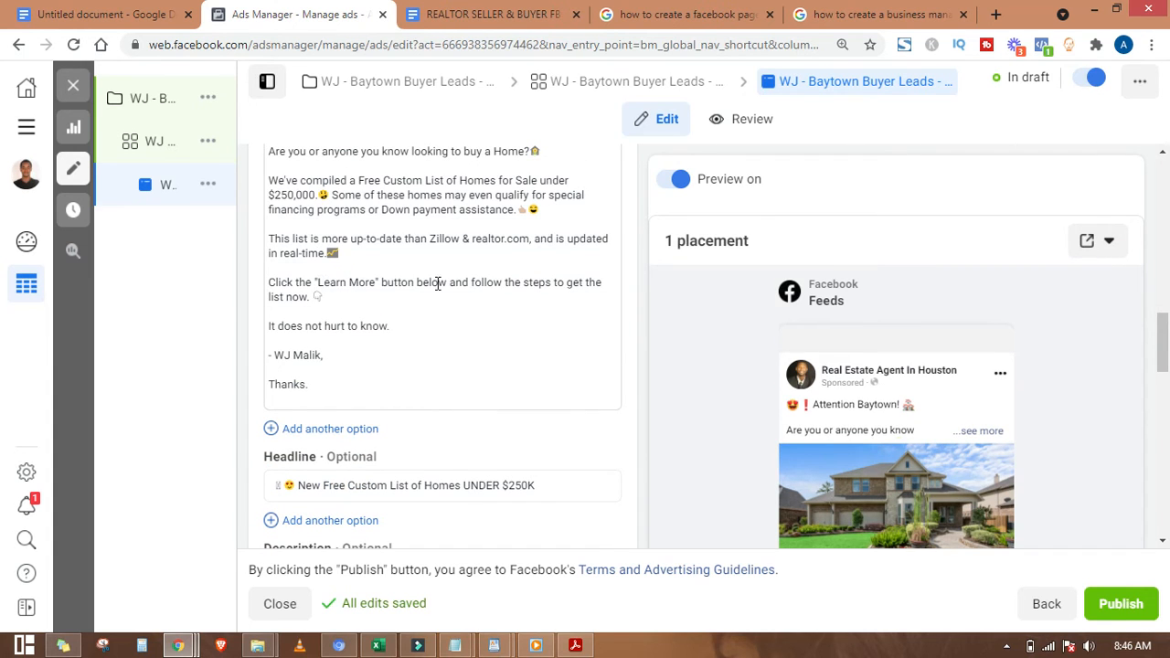
scroll(350, 394, "down", 1)
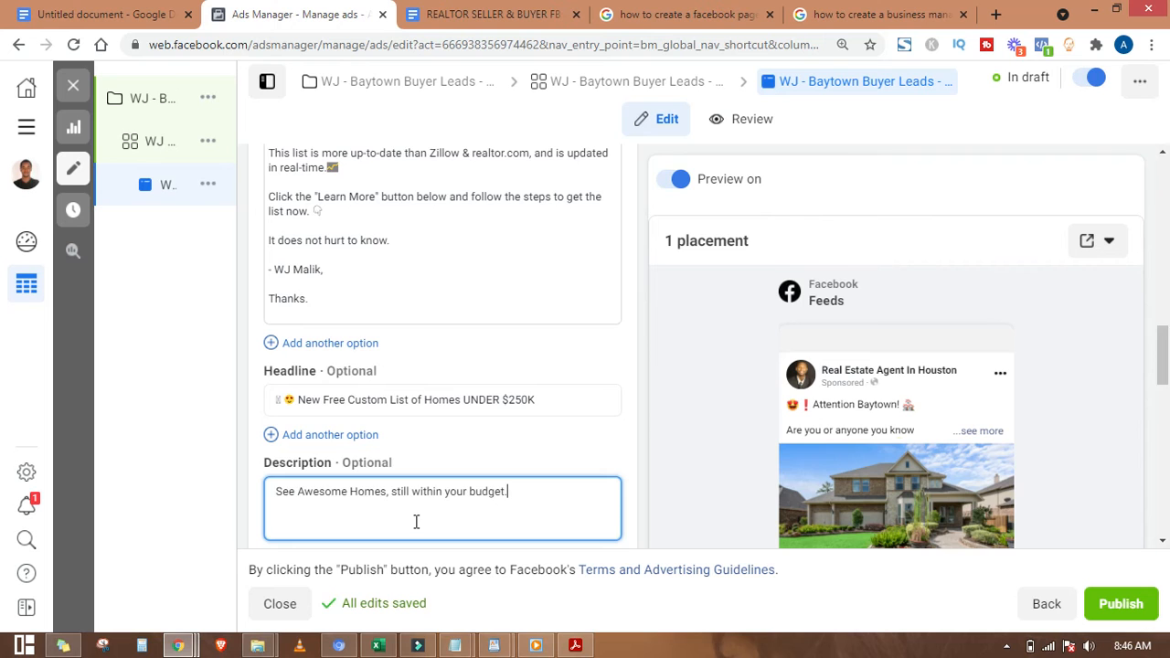
scroll(416, 521, "down", 3)
Step: Set the call to action to Learn More, double-checking the dropdown choice
left_click(474, 432)
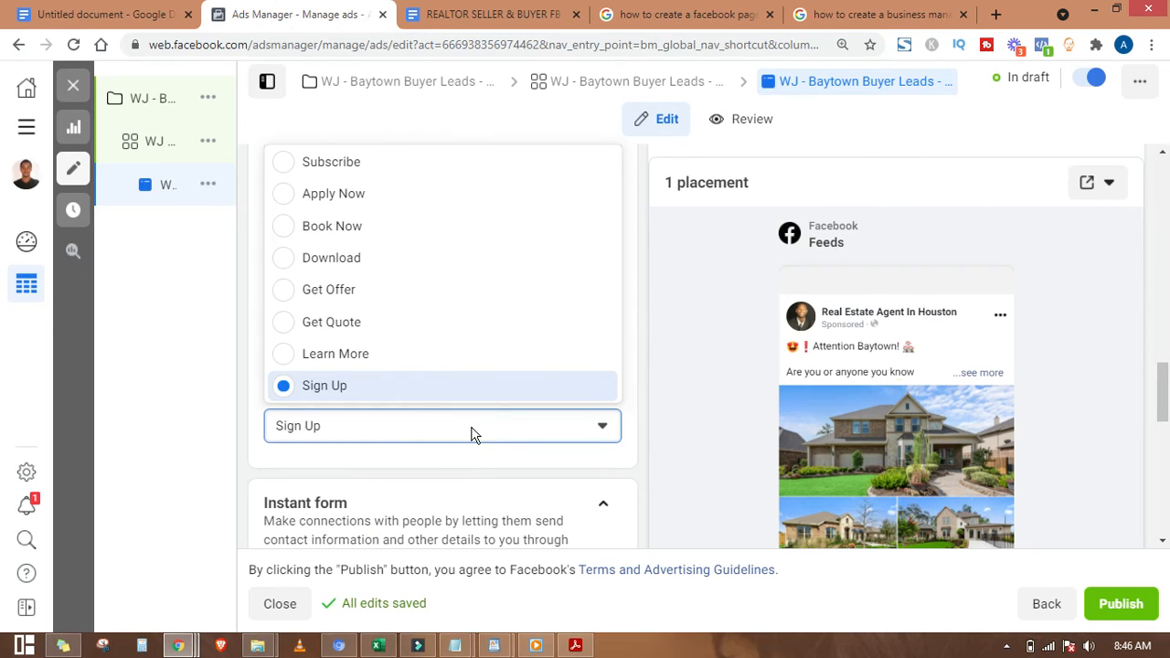
left_click(395, 360)
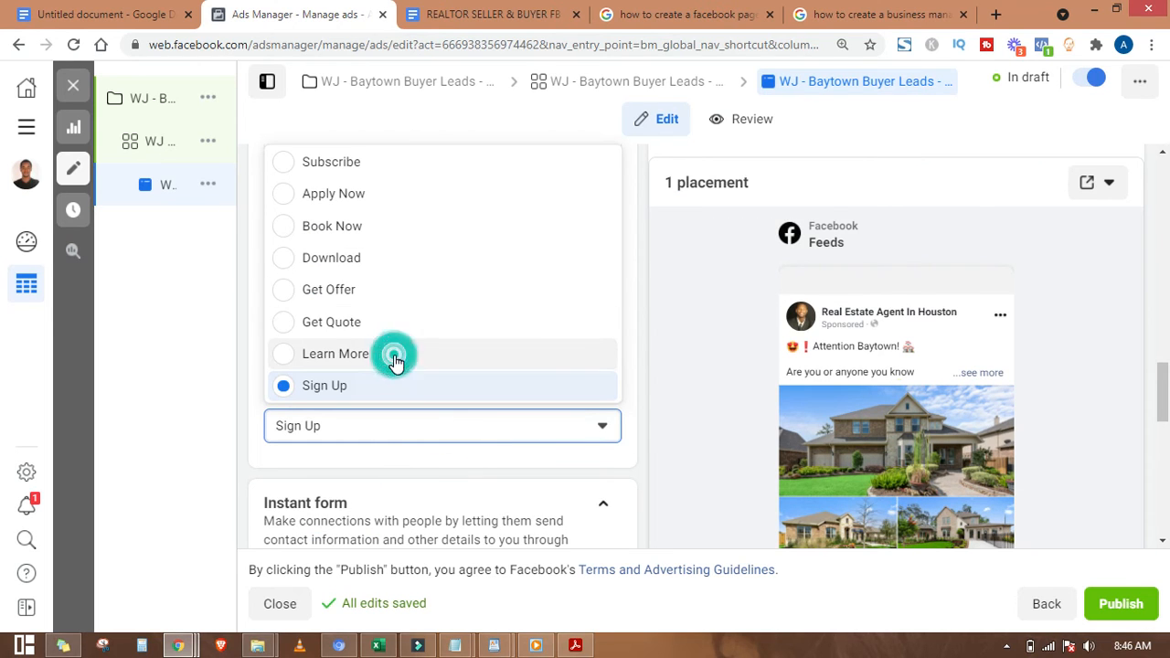
scroll(465, 459, "down", 2)
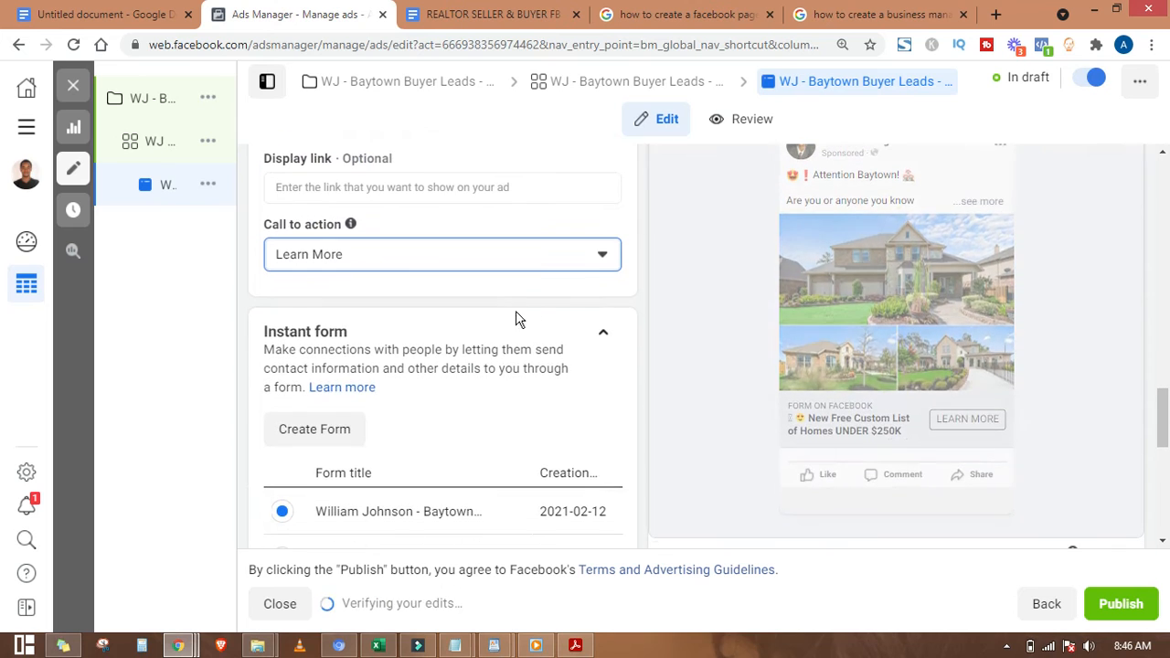
left_click(558, 253)
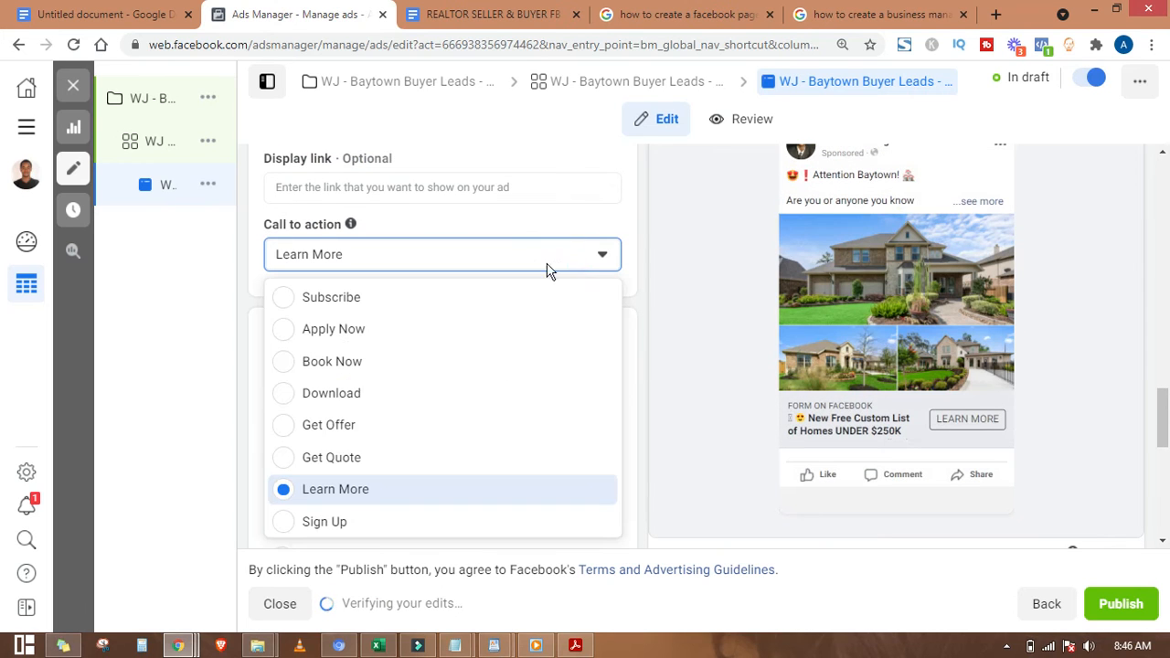
left_click(247, 319)
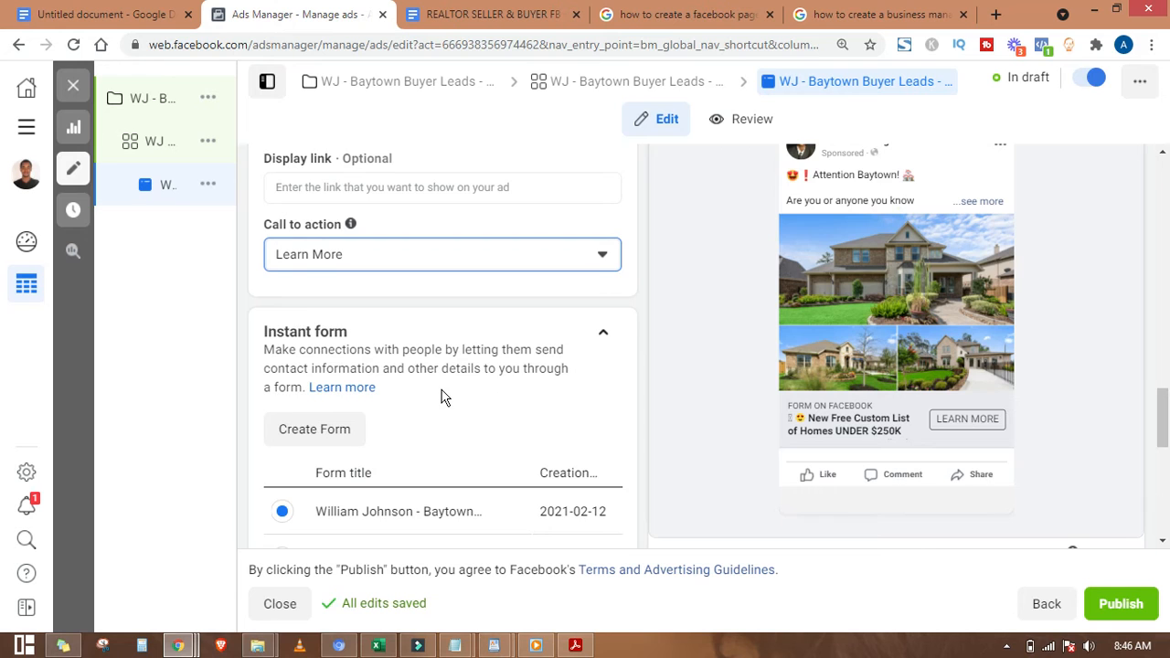
scroll(402, 384, "down", 1)
scroll(402, 356, "down", 1)
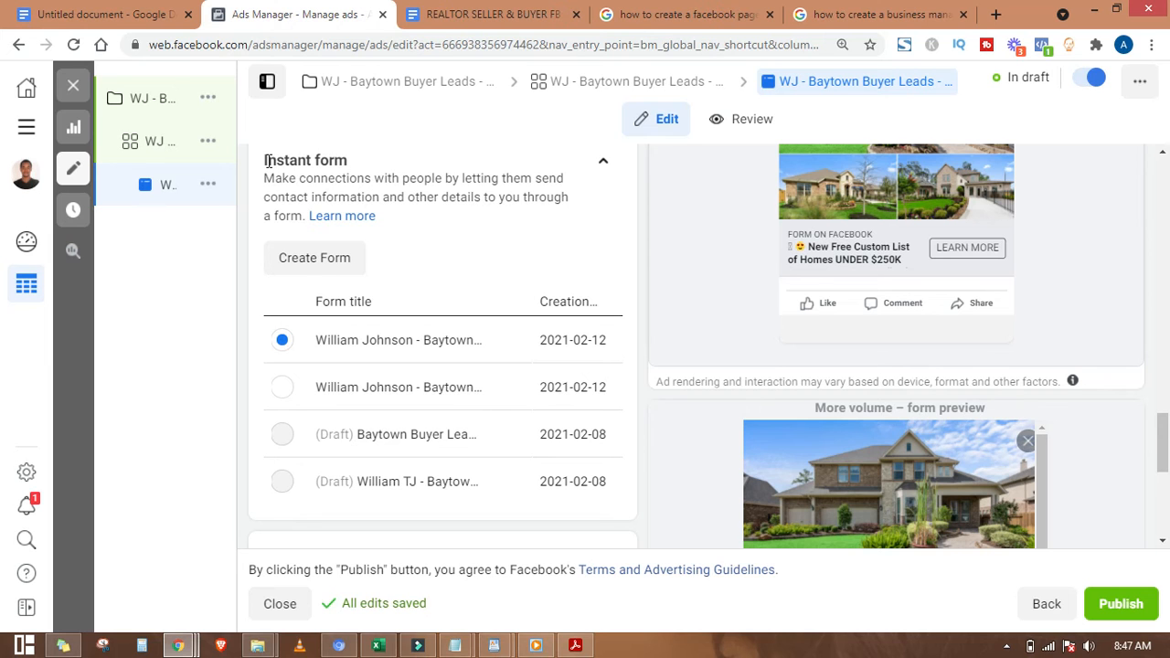
Step: Start a new instant form and continue past the housing ads policy notice
left_click(320, 259)
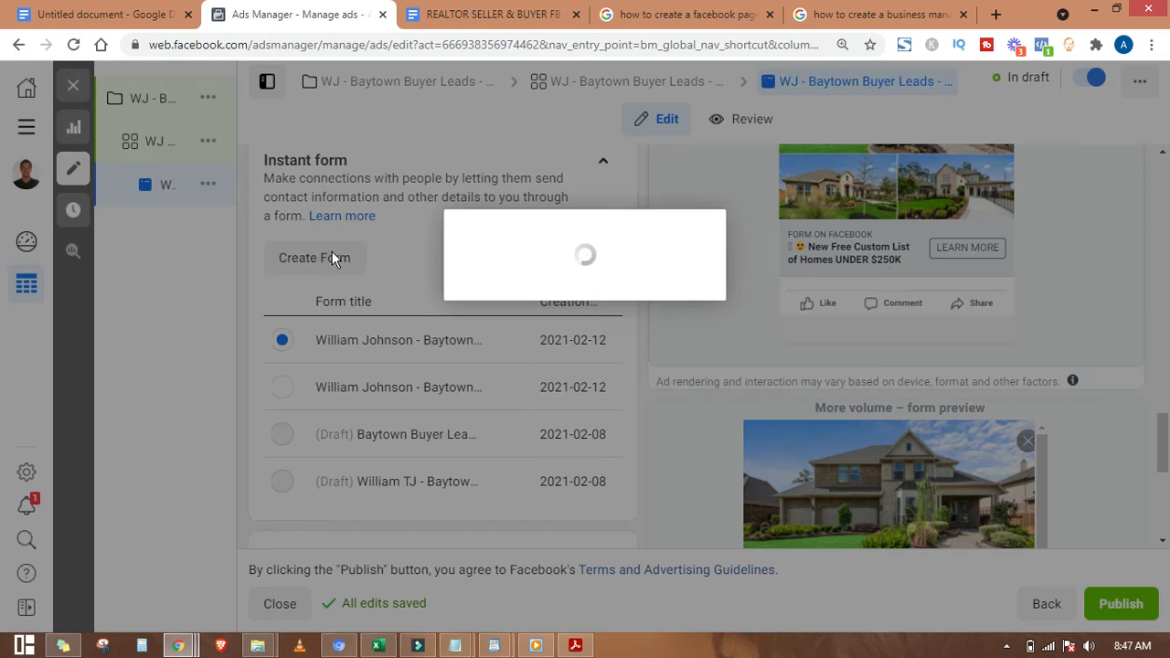
left_click(607, 484)
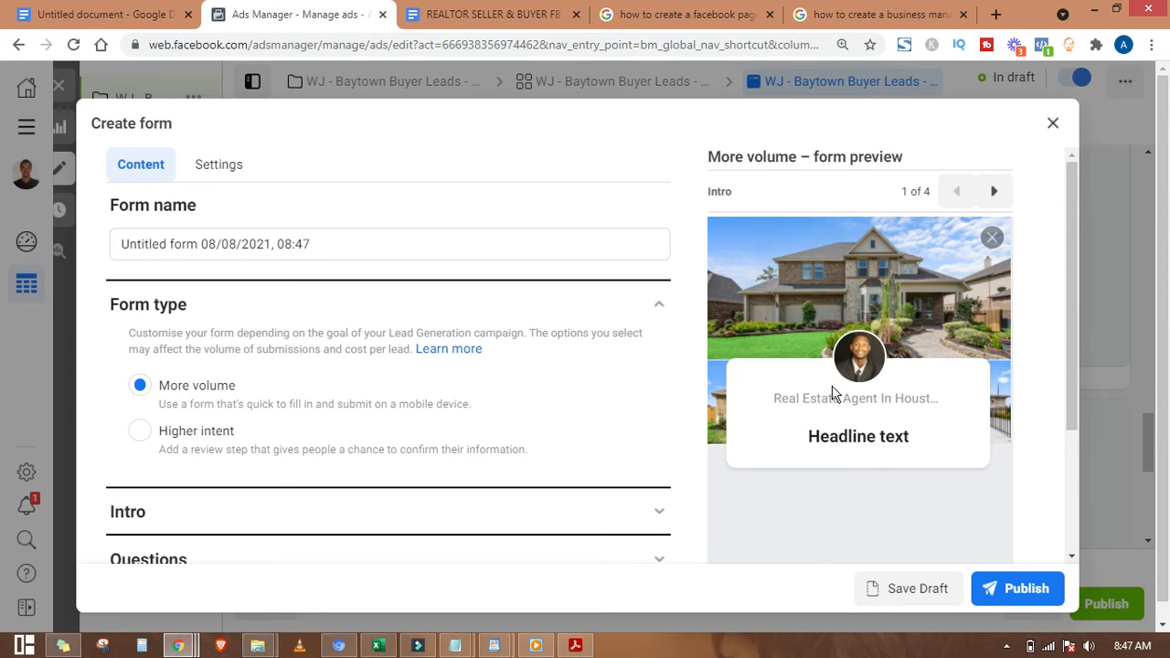
scroll(833, 393, "down", 2)
scroll(833, 399, "up", 2)
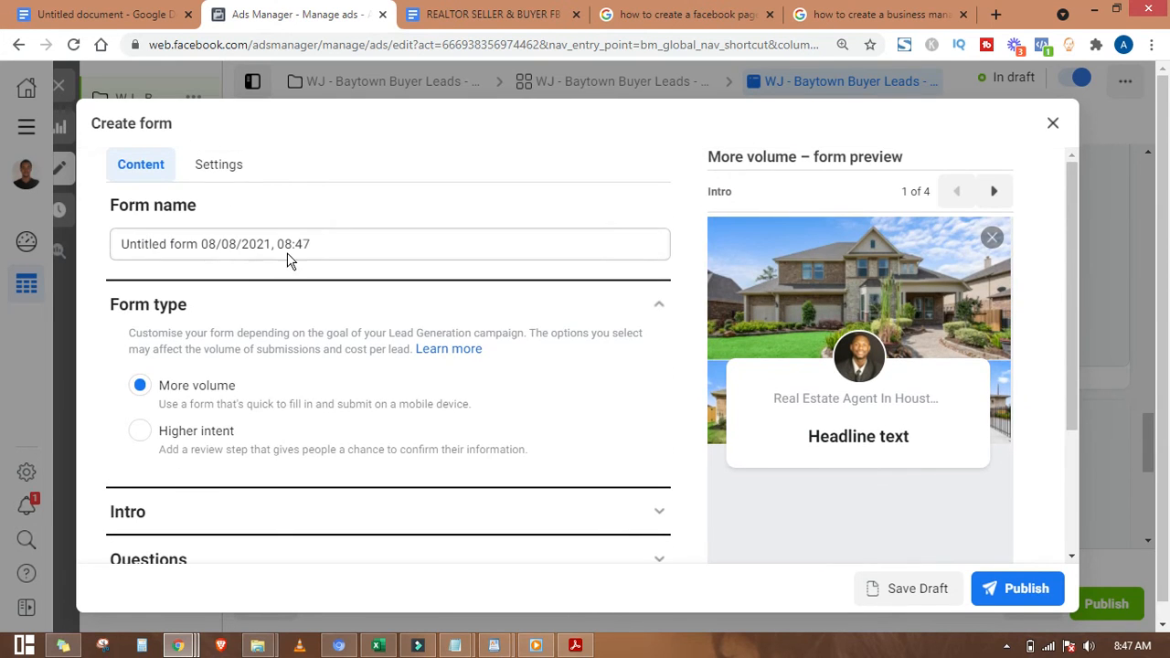
Step: Name the form 'WJ - Baytown Buyer Leads - Custom List - Form1'
left_click_drag(353, 243, 107, 251)
type("See Awesome Homes, still within your budget.")
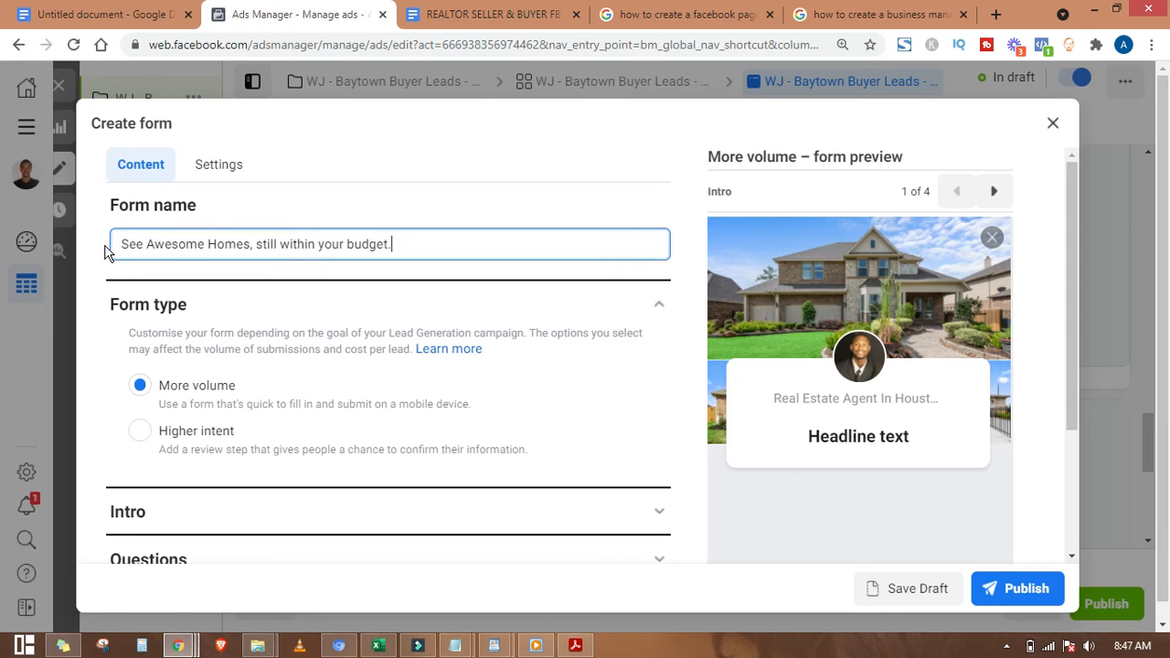
triple_click(310, 243)
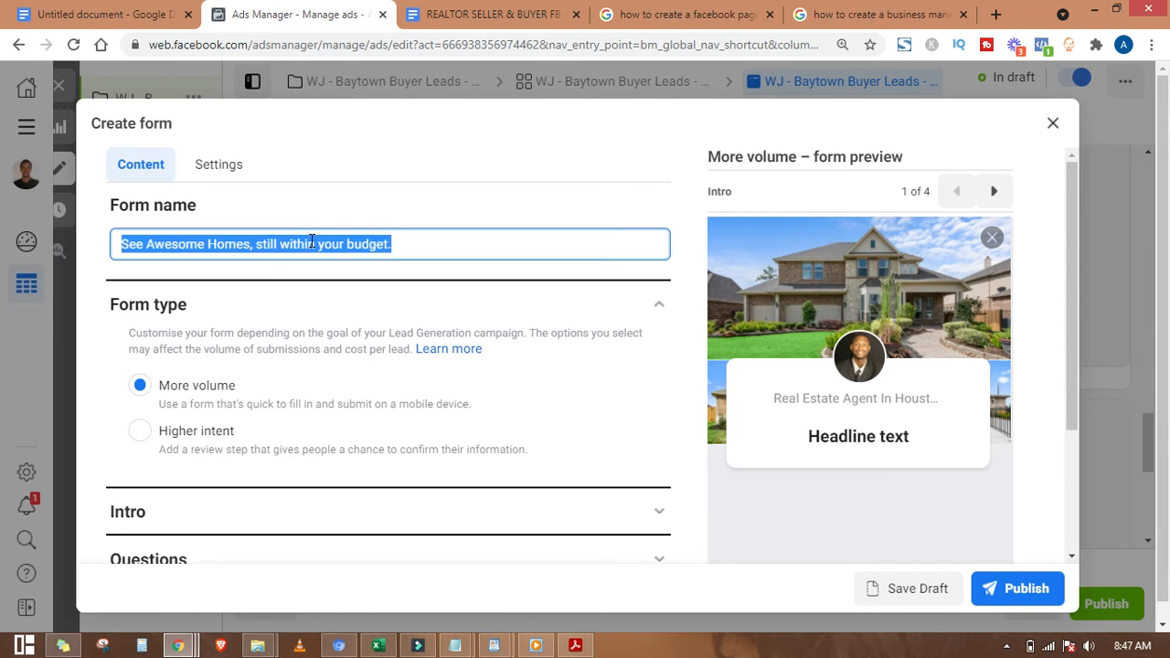
key("BackSpace")
type("W")
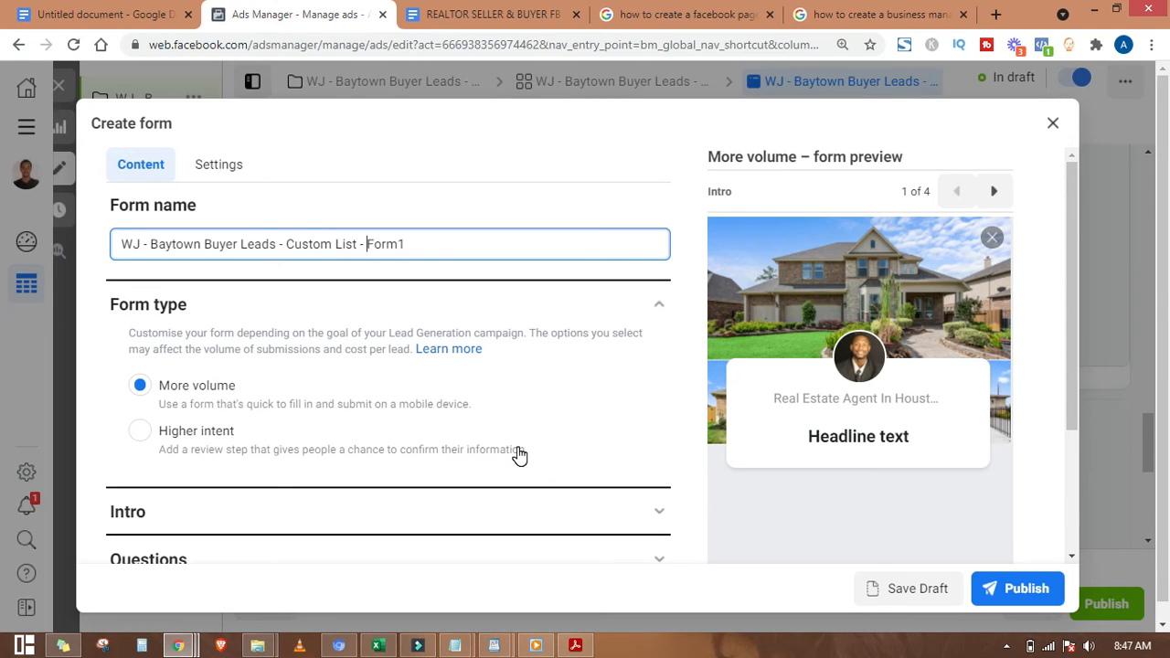
mouse_move(408, 244)
left_mouse_down()
mouse_move(122, 249)
mouse_move(423, 240)
left_mouse_up()
left_click(126, 242)
left_click(417, 250)
scroll(228, 385, "down", 1)
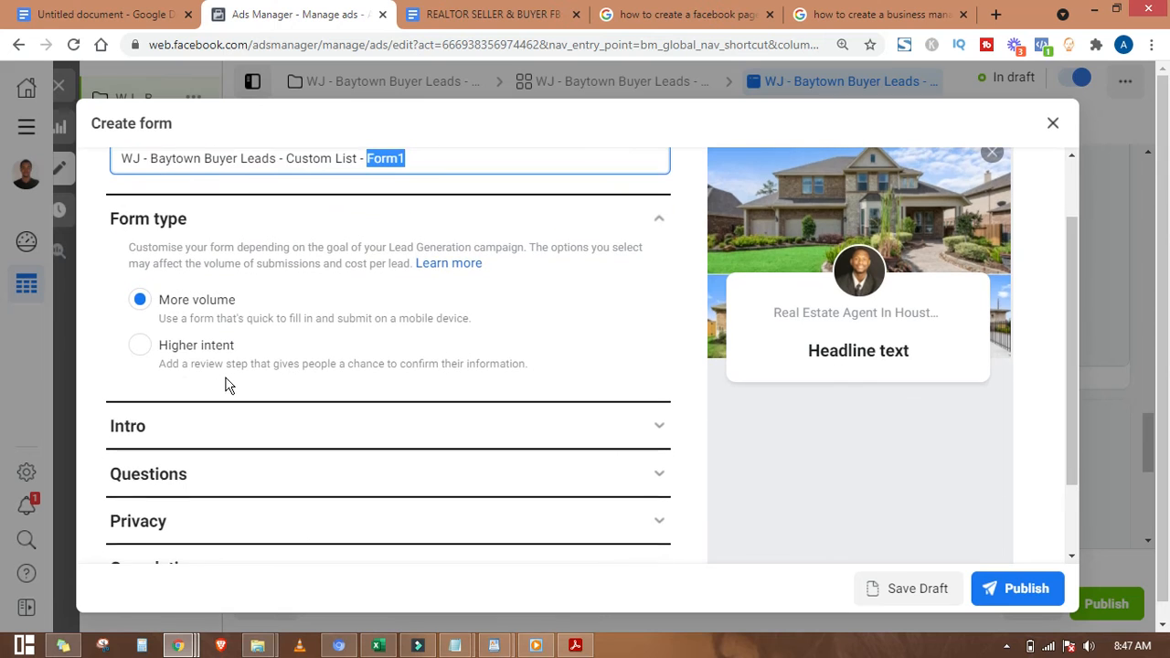
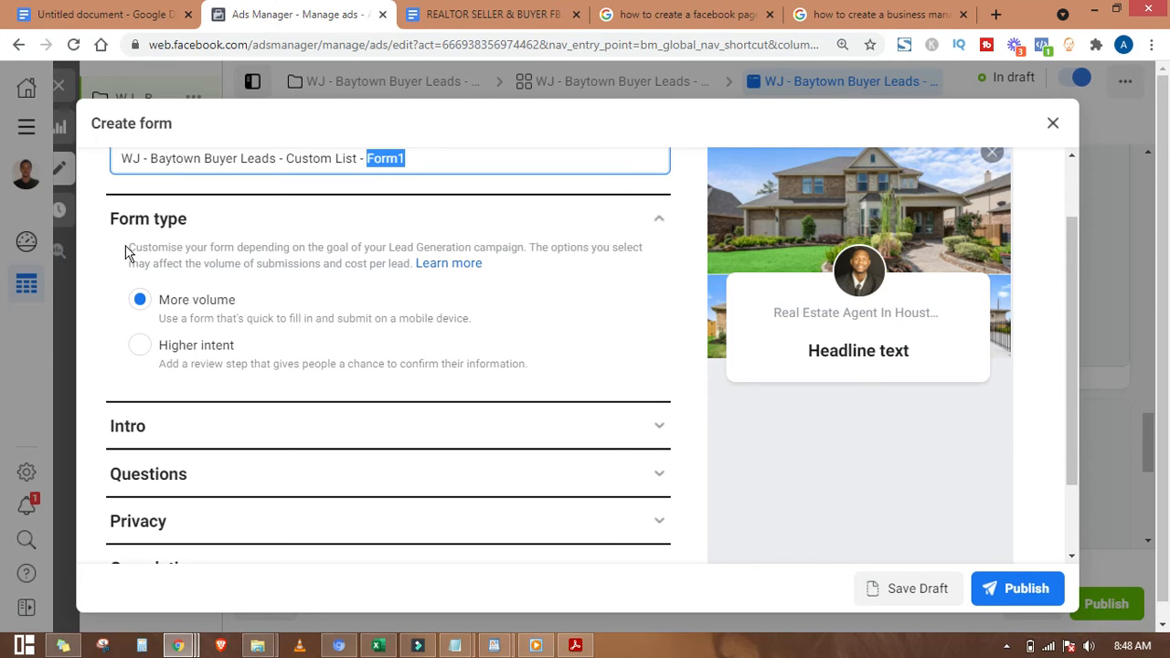
Step: Choose Higher intent as the form type and look over the form's sections
left_click(140, 348)
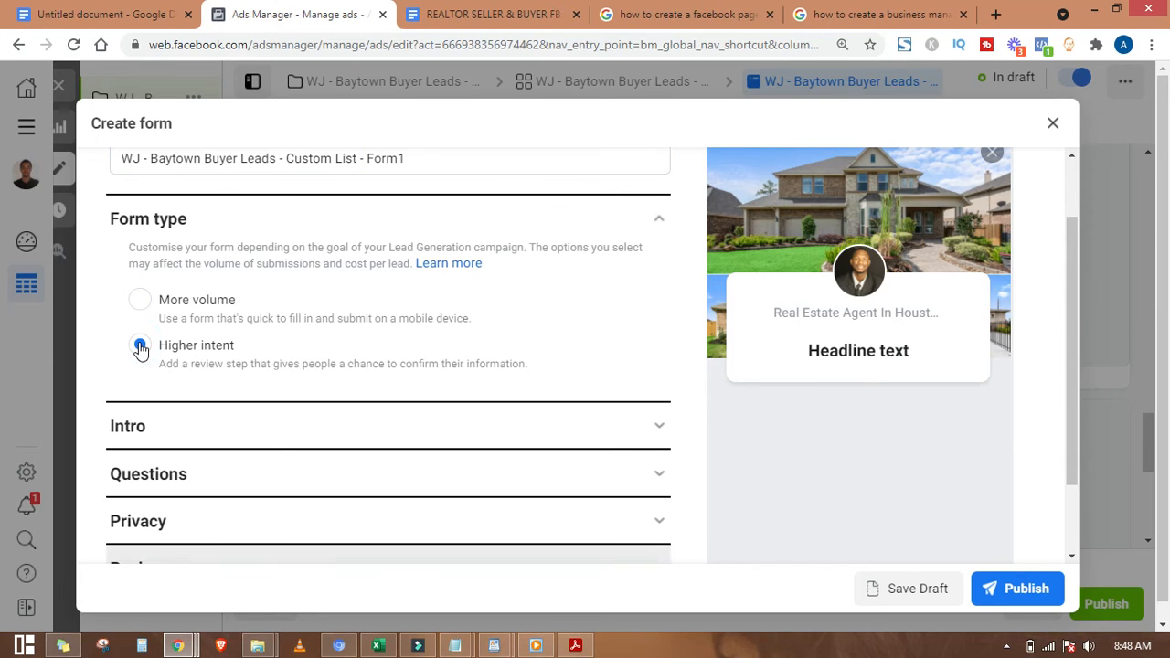
scroll(140, 348, "down", 1)
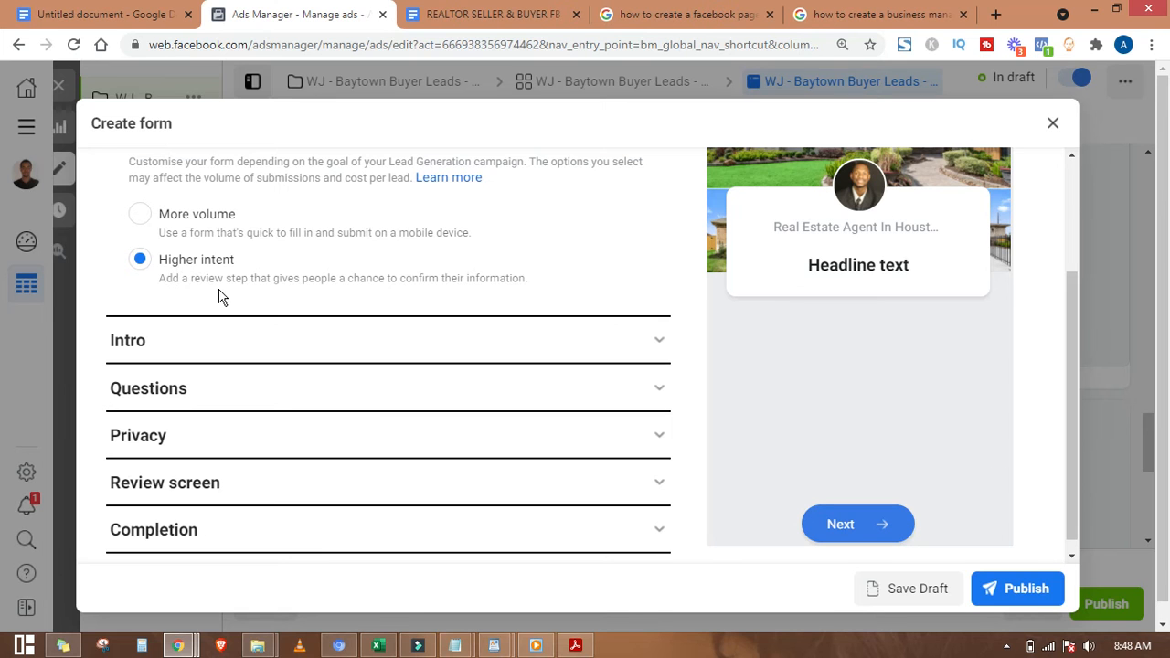
scroll(581, 377, "up", 2)
scroll(581, 378, "down", 2)
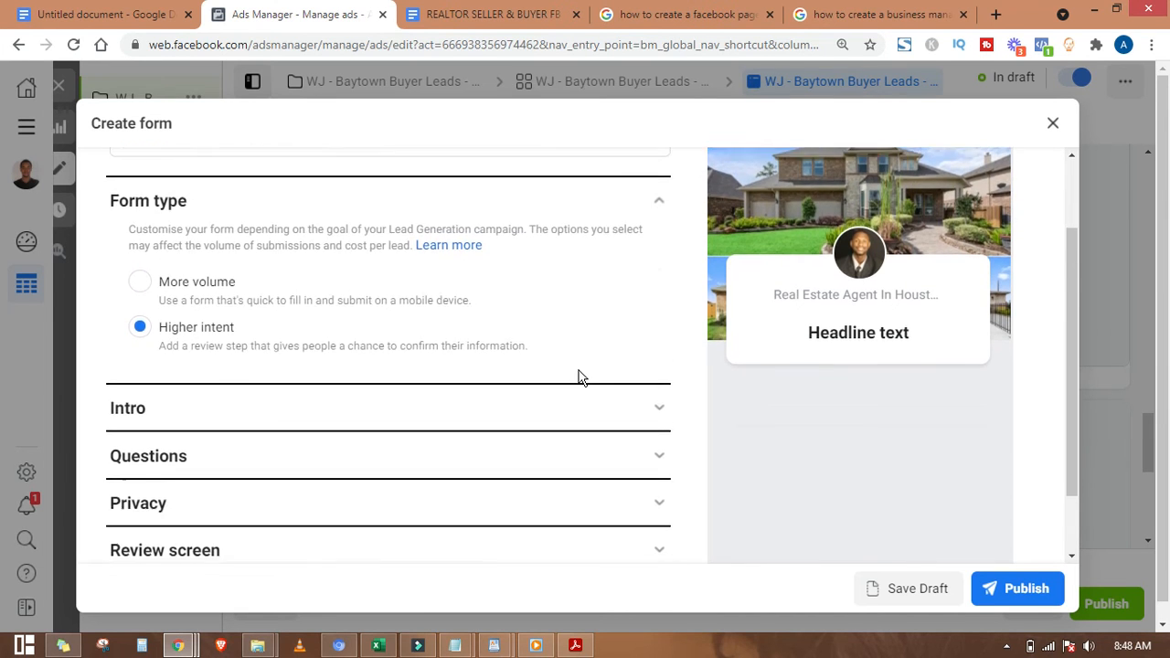
scroll(580, 377, "up", 1)
scroll(539, 391, "down", 1)
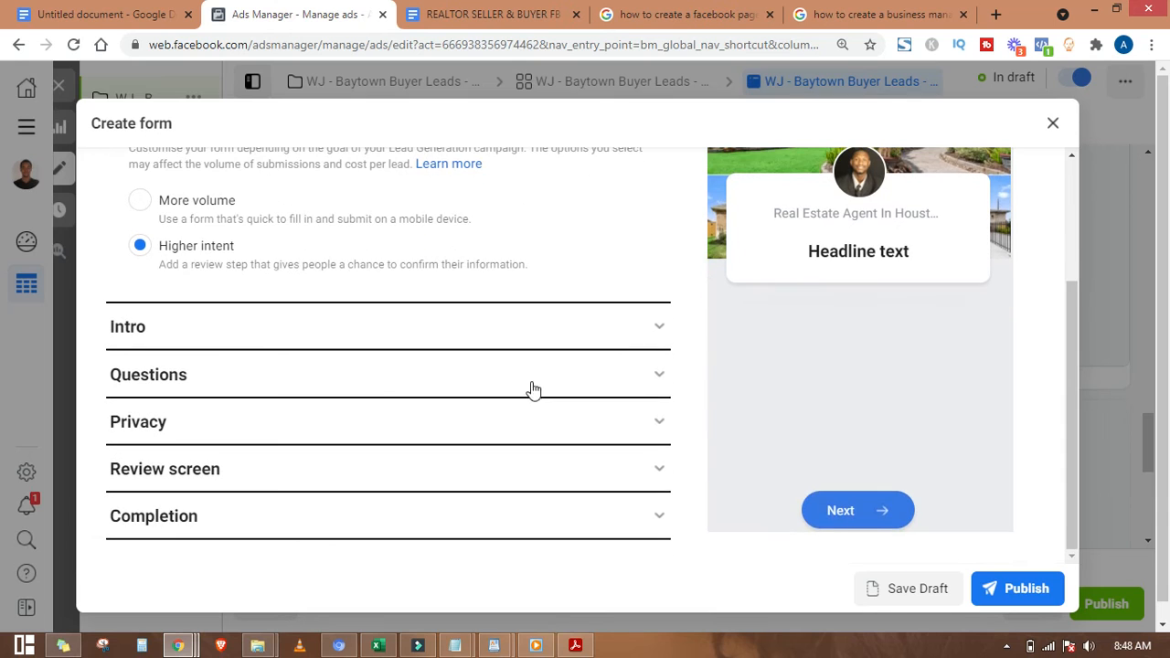
Step: Expand the Intro section and check the realtor ad templates document
left_click(651, 335)
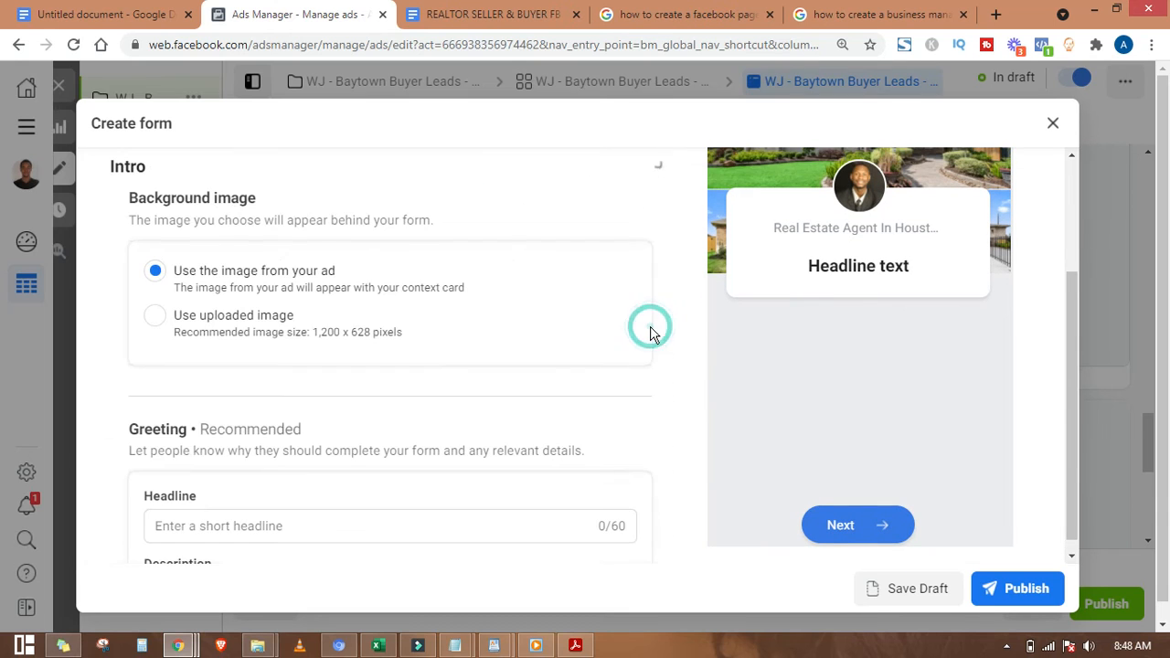
scroll(457, 443, "down", 2)
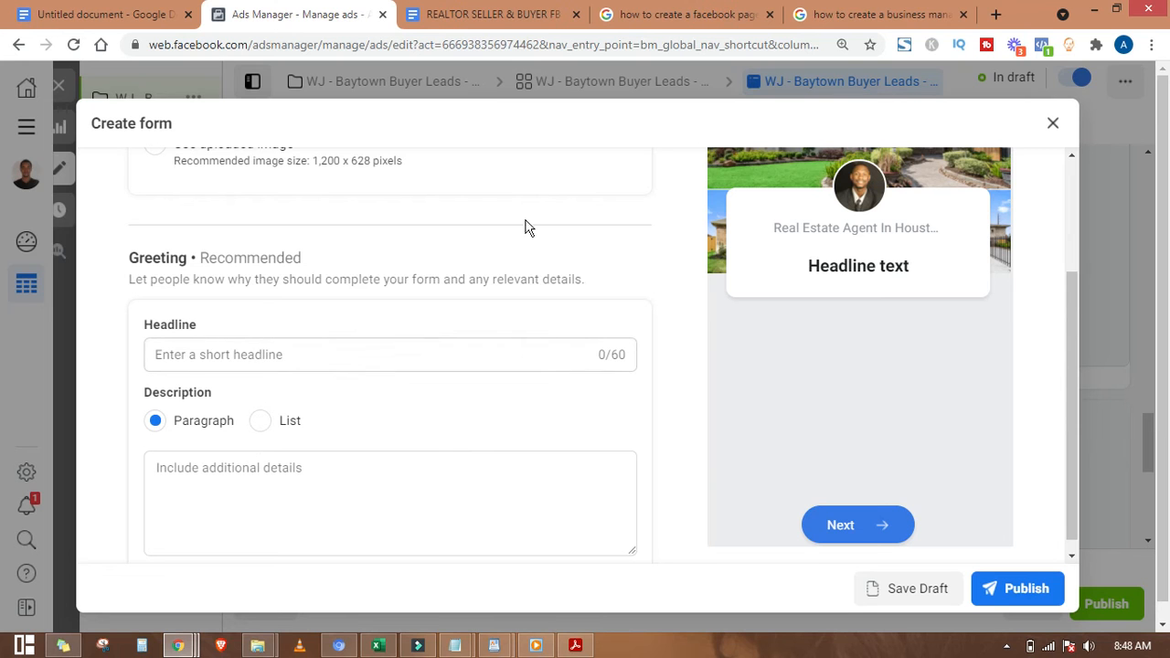
left_click(493, 14)
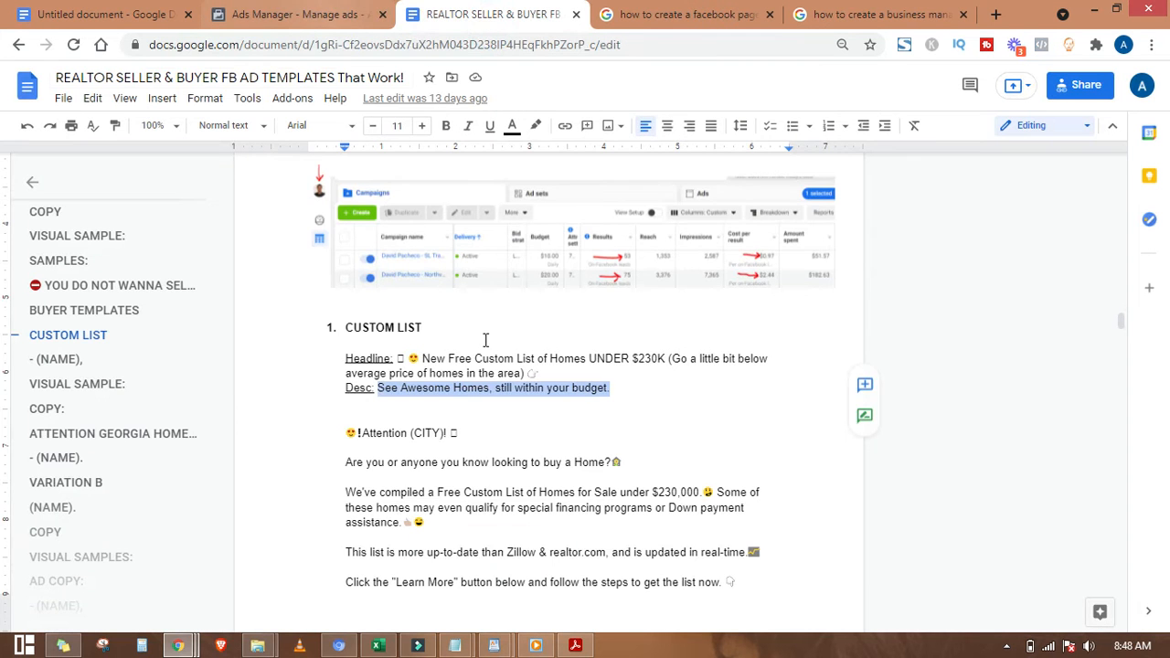
scroll(496, 350, "down", 3)
scroll(496, 350, "up", 1)
scroll(495, 350, "down", 10)
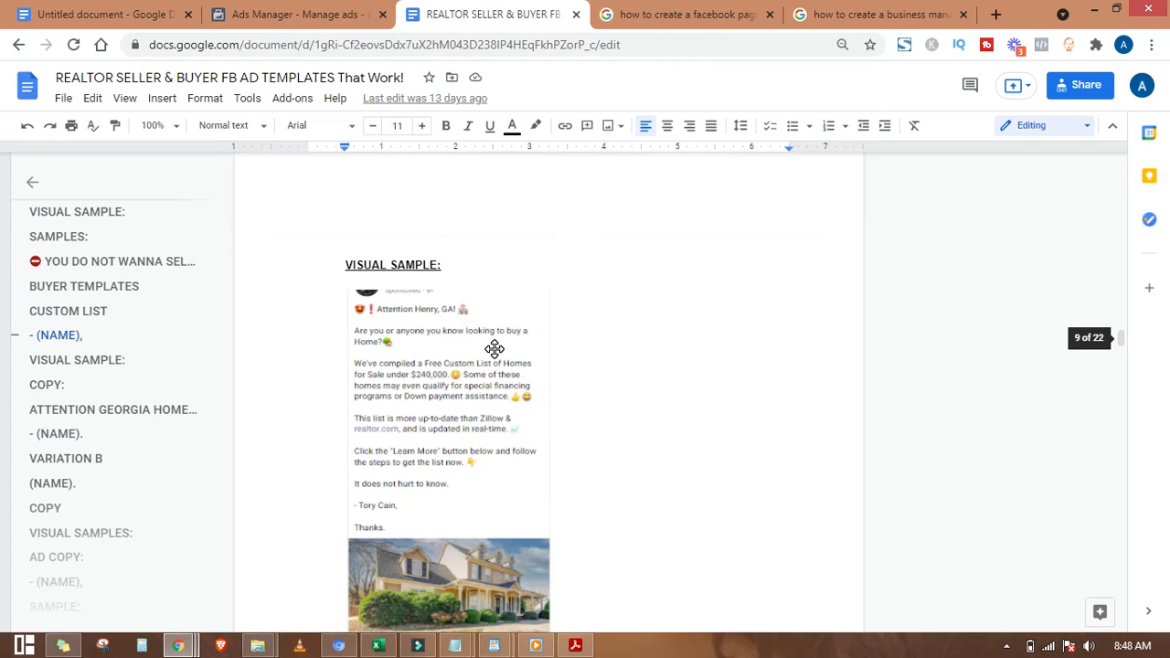
scroll(501, 343, "up", 6)
left_click(279, 14)
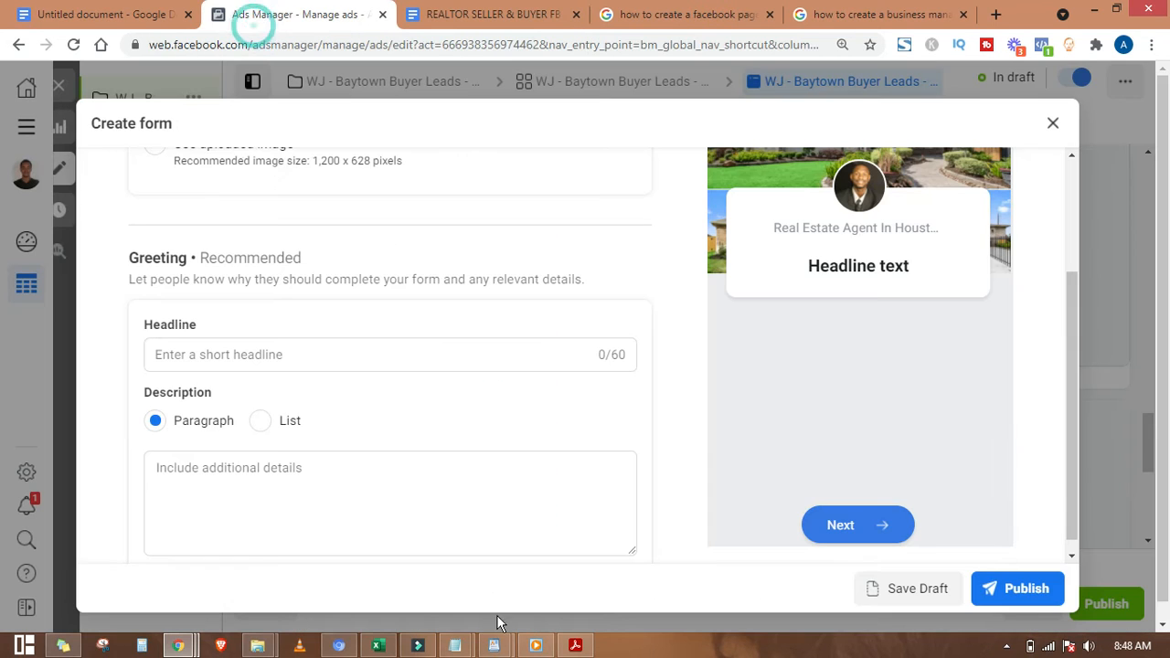
Step: Copy the 'Where should we send you the list?' line from the ad copy notes
mouse_move(494, 645)
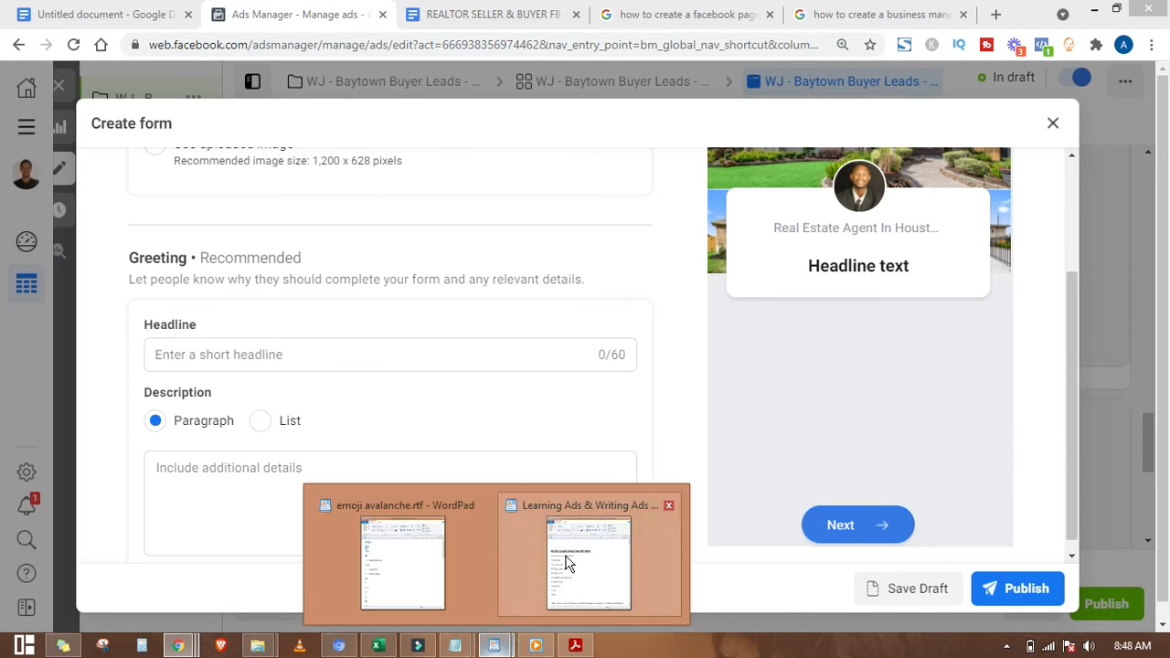
left_click(621, 566)
scroll(248, 408, "down", 15)
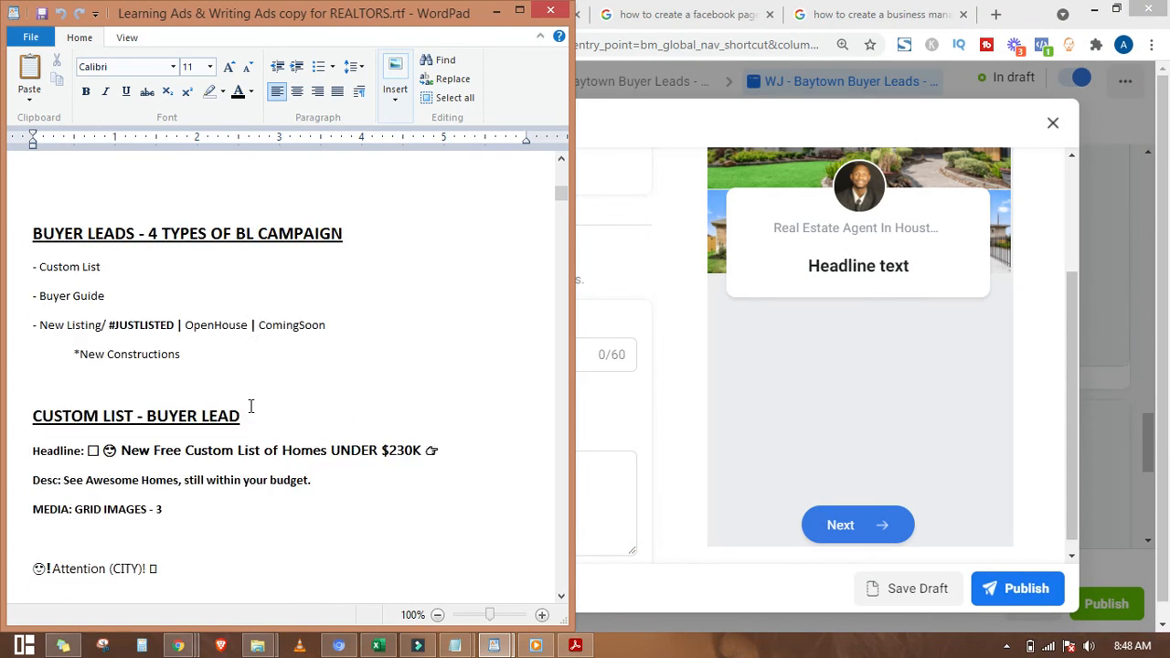
scroll(251, 406, "down", 6)
scroll(251, 405, "up", 3)
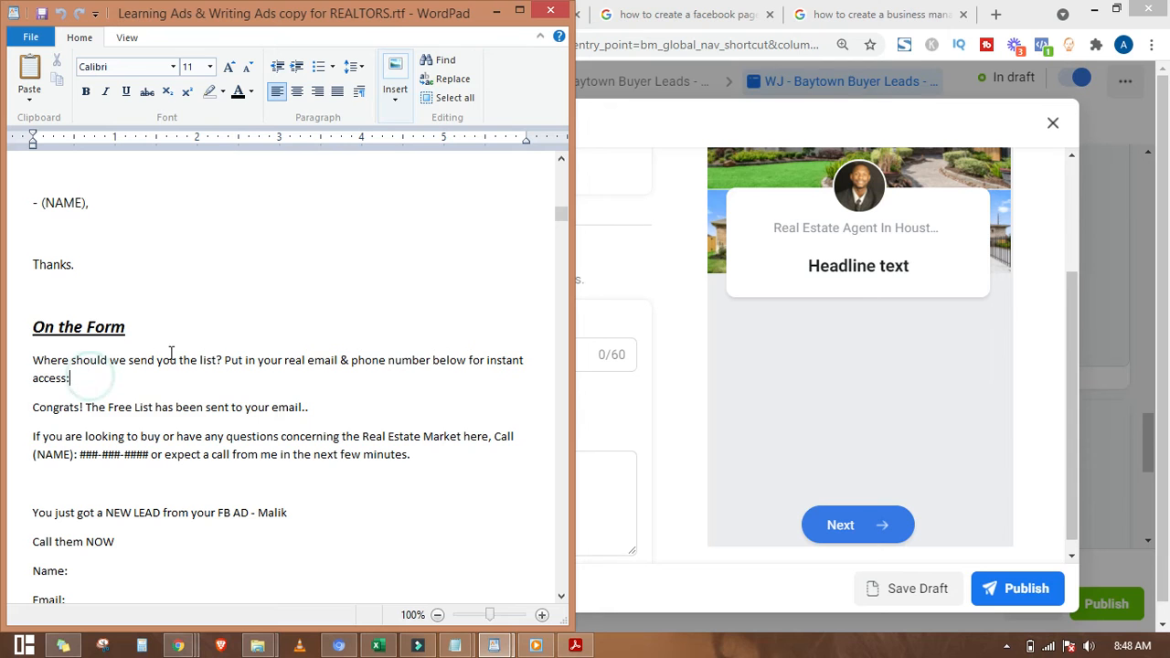
left_click_drag(106, 385, 39, 366)
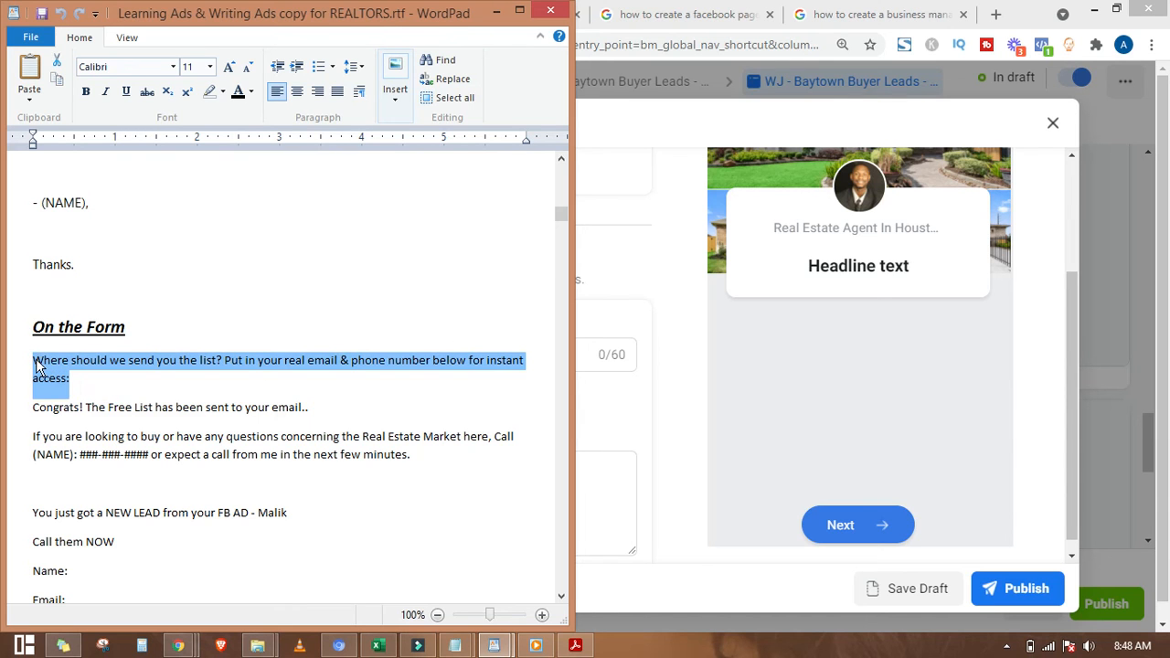
left_click(496, 10)
Step: Paste the question into the greeting headline, then delete the cut-off text, leaving it empty
left_click(239, 361)
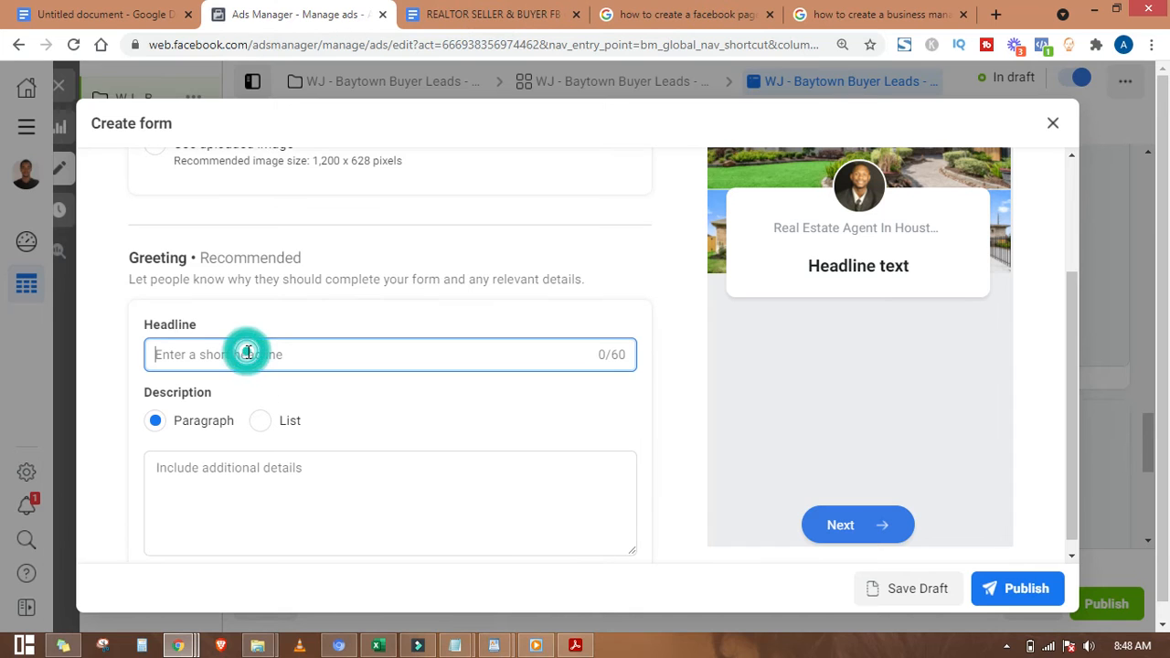
type("Where should we send you the list? Put in your real email &")
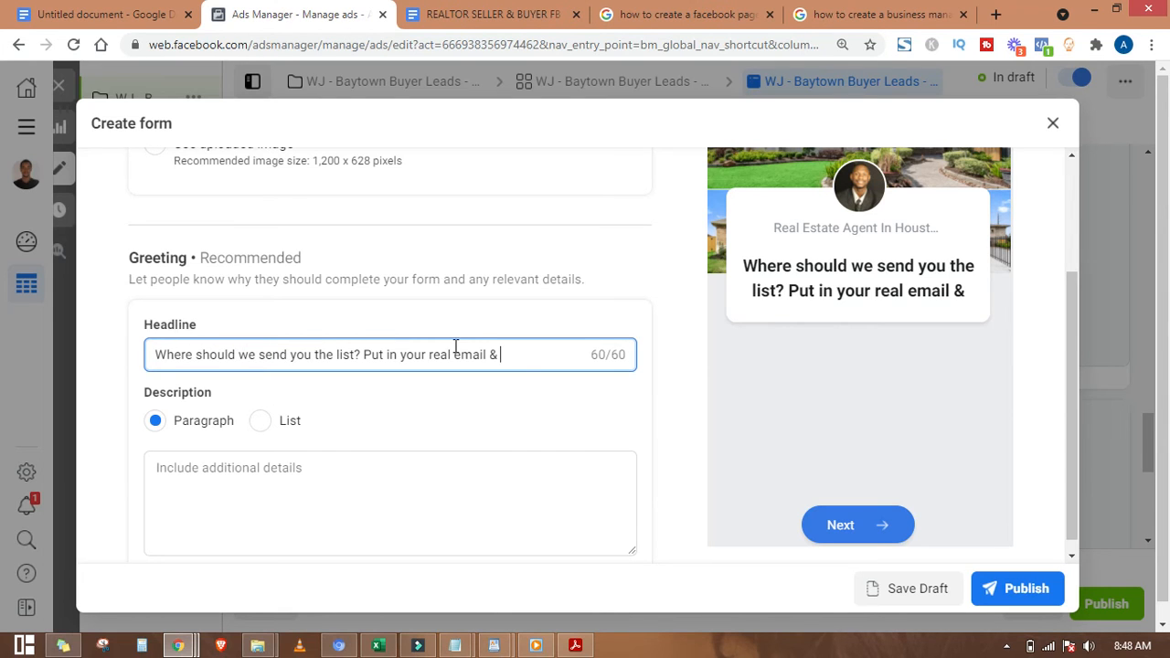
left_click_drag(517, 361, 128, 360)
key("BackSpace")
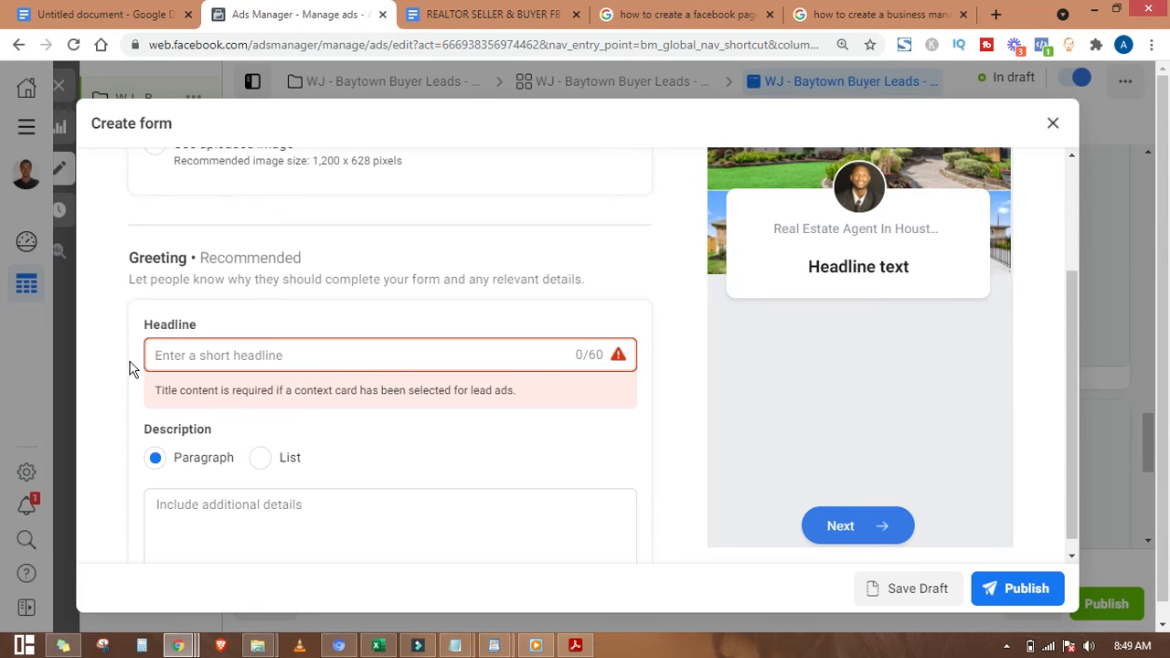
scroll(292, 548, "up", 2)
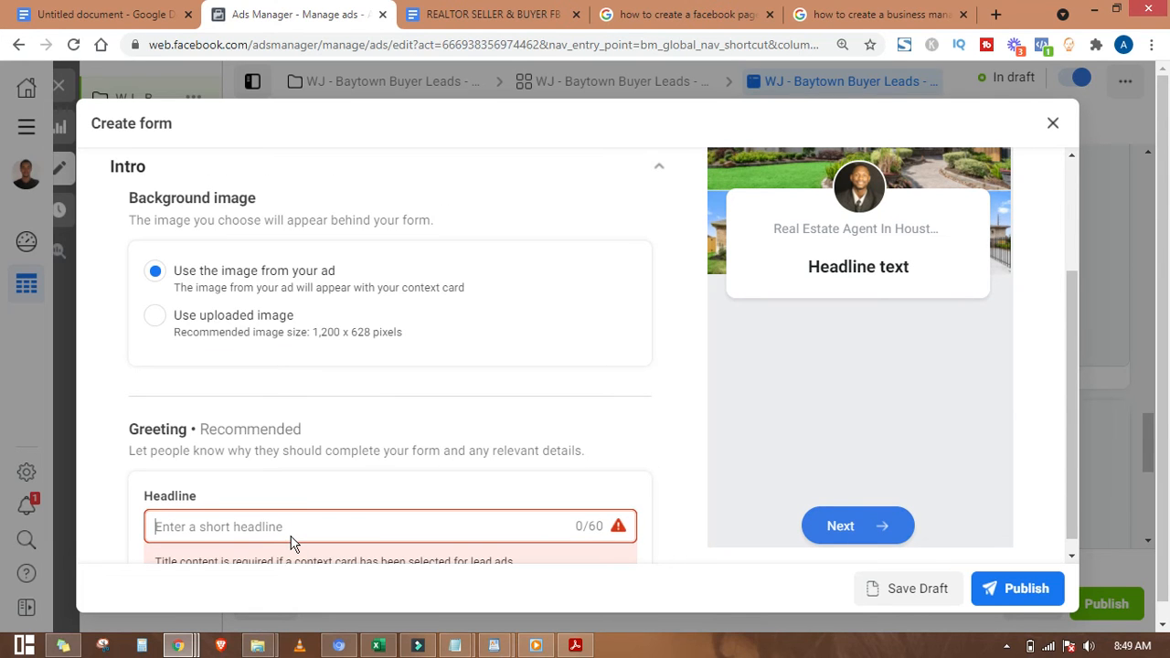
scroll(292, 544, "up", 2)
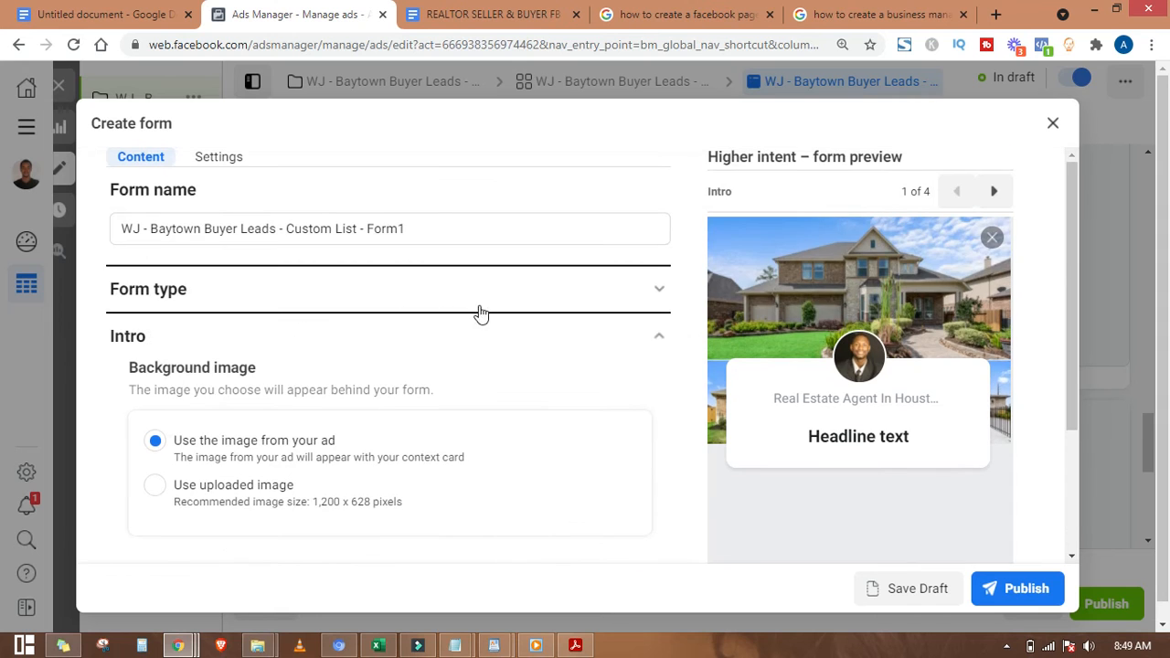
Step: Set the form's Sharing setting to Open so anyone can submit it
left_click(526, 338)
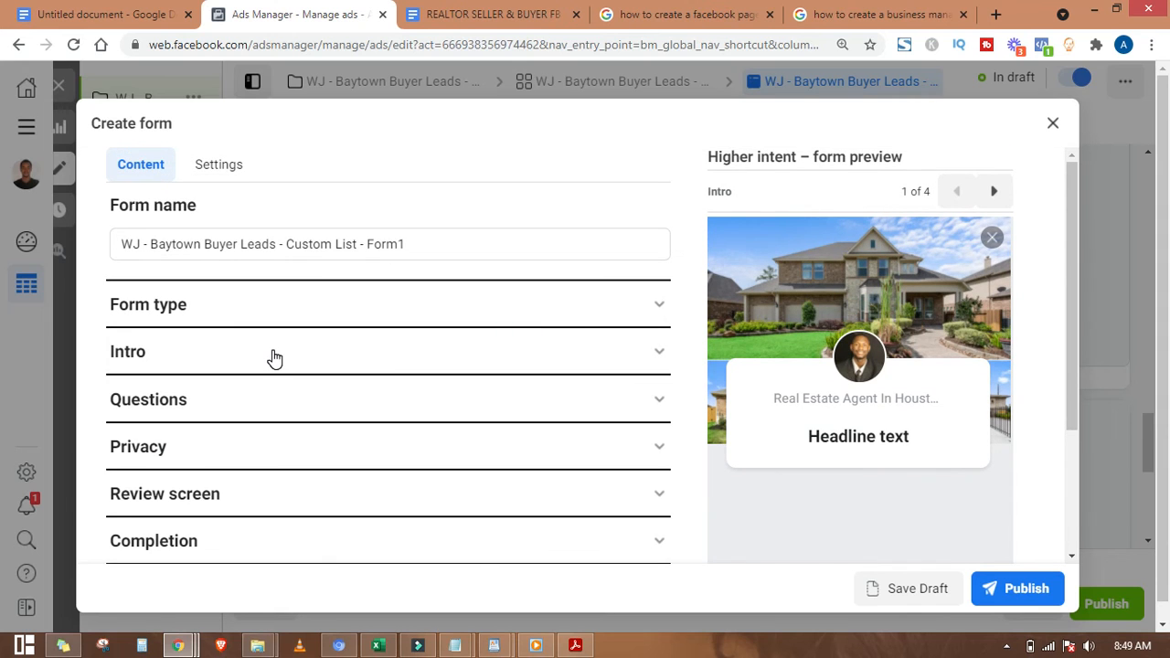
left_click(211, 172)
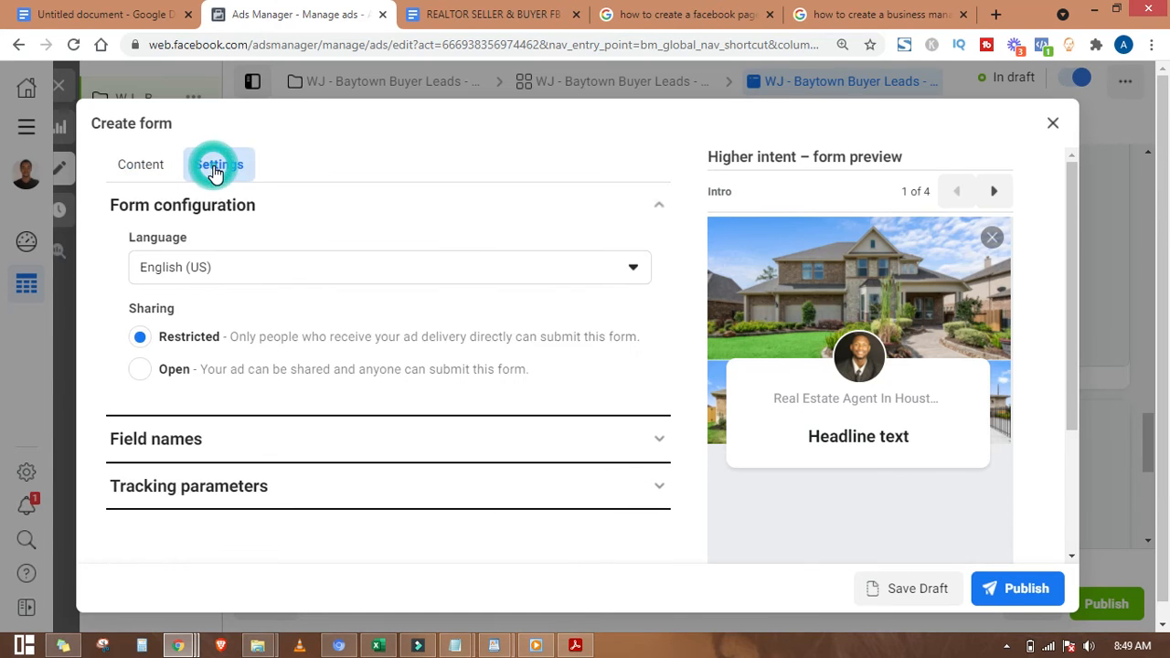
left_click(139, 371)
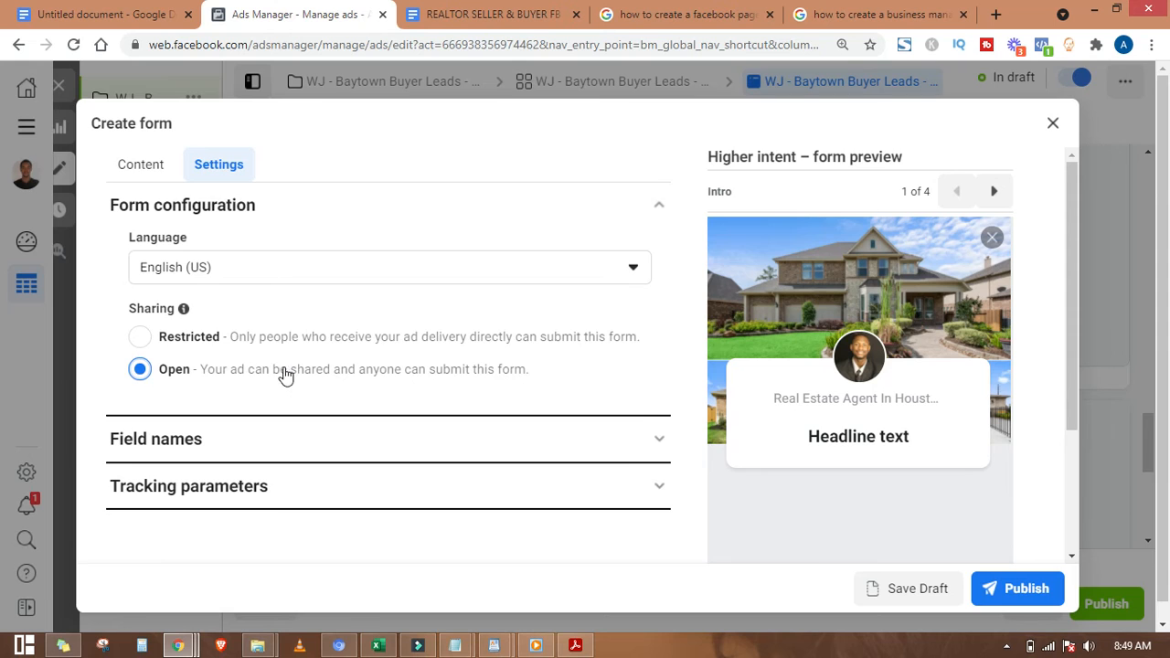
scroll(275, 378, "down", 1)
scroll(274, 379, "up", 1)
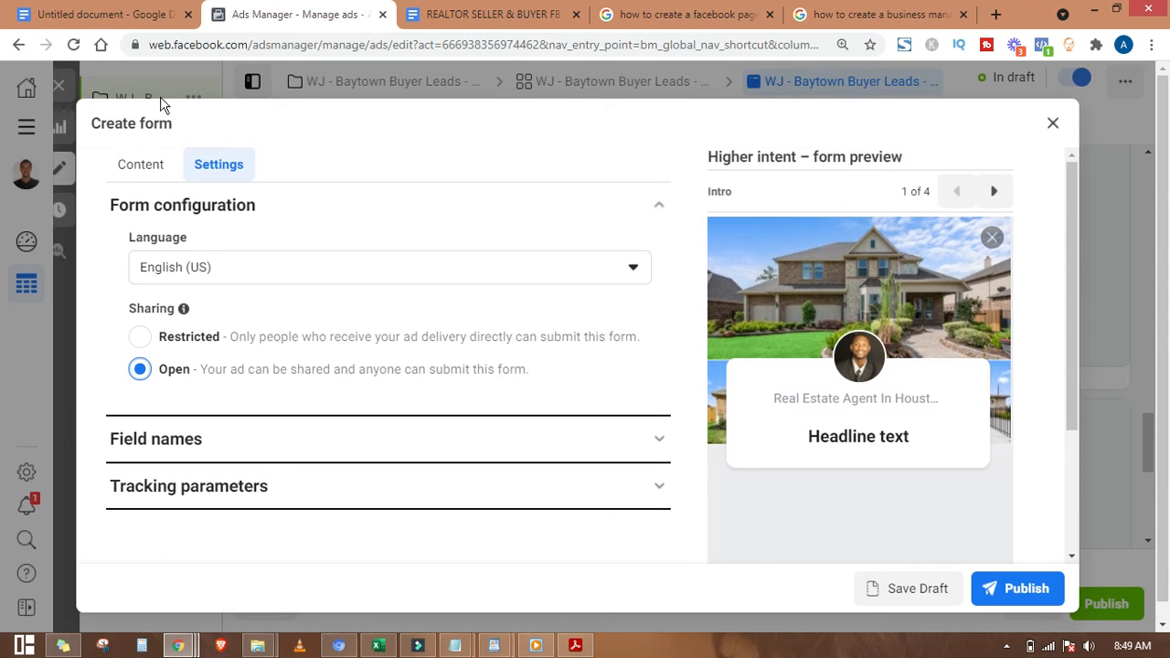
Step: Back in Content, remove the Intro greeting from the form
left_click(146, 170)
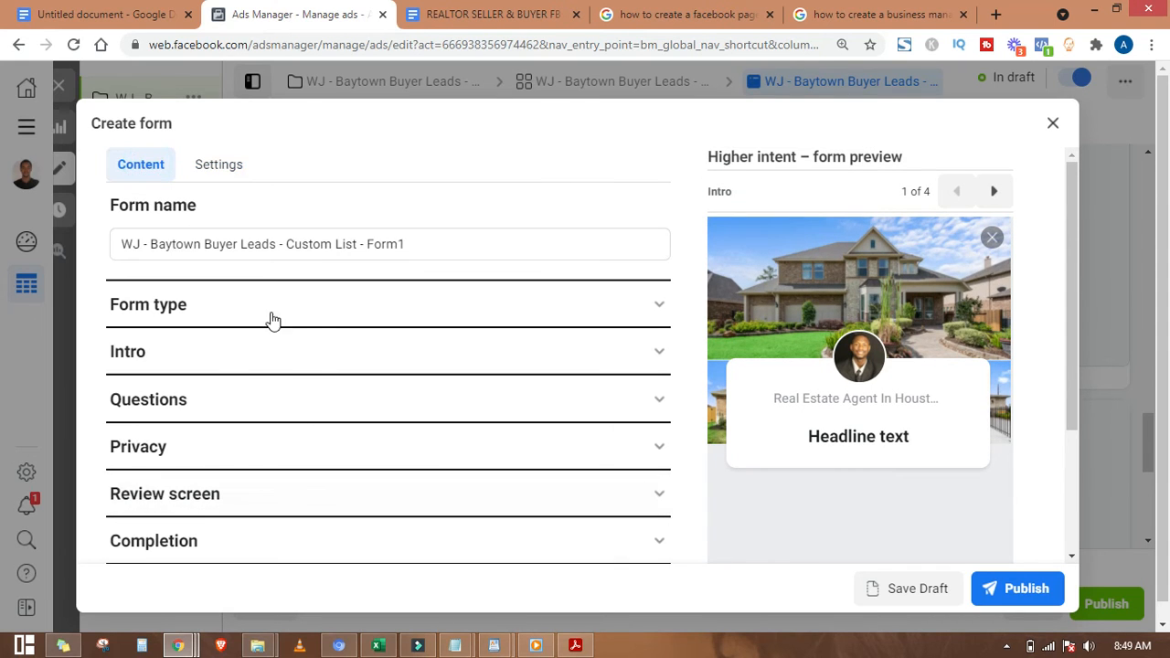
left_click(343, 352)
scroll(373, 352, "down", 3)
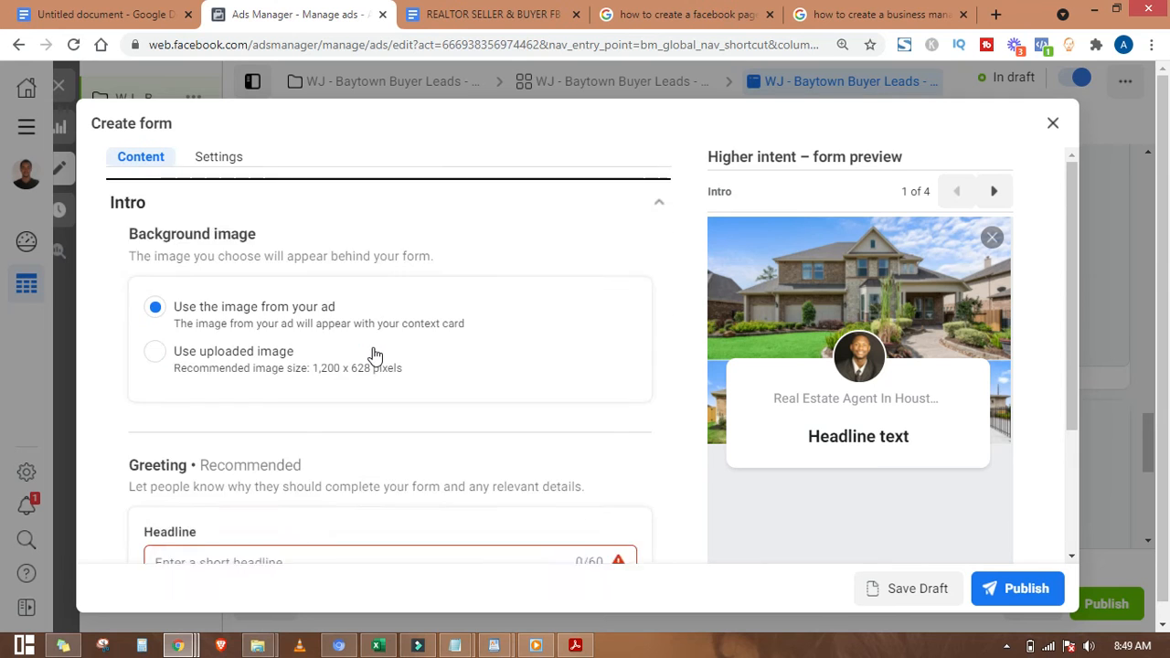
scroll(373, 356, "down", 3)
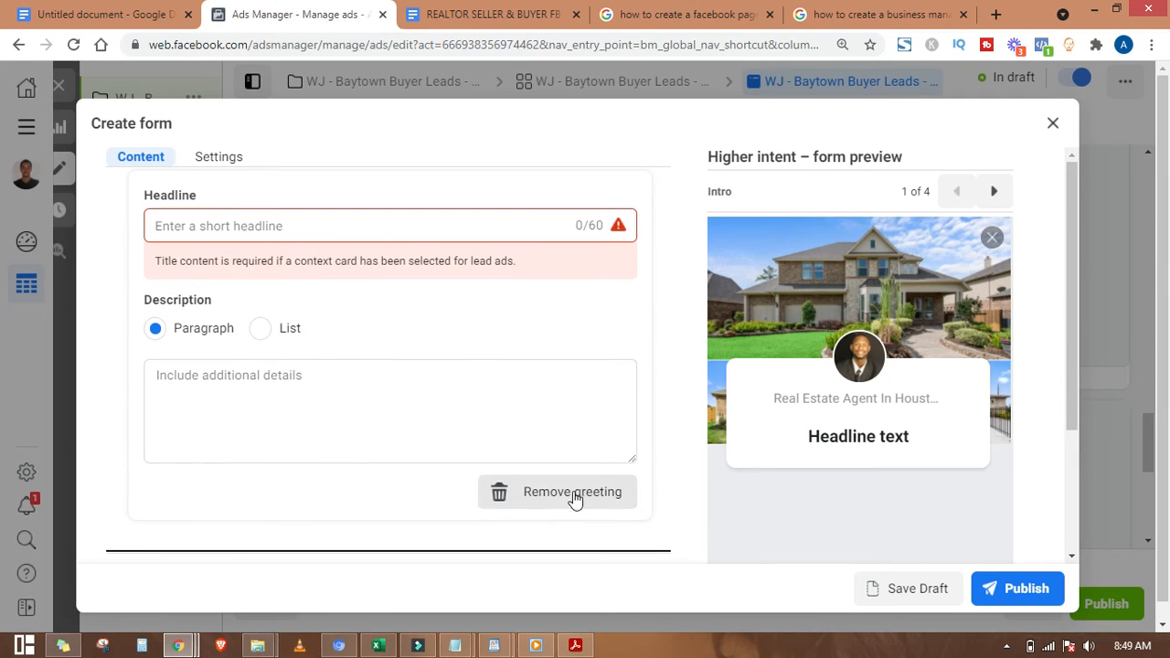
left_click(585, 500)
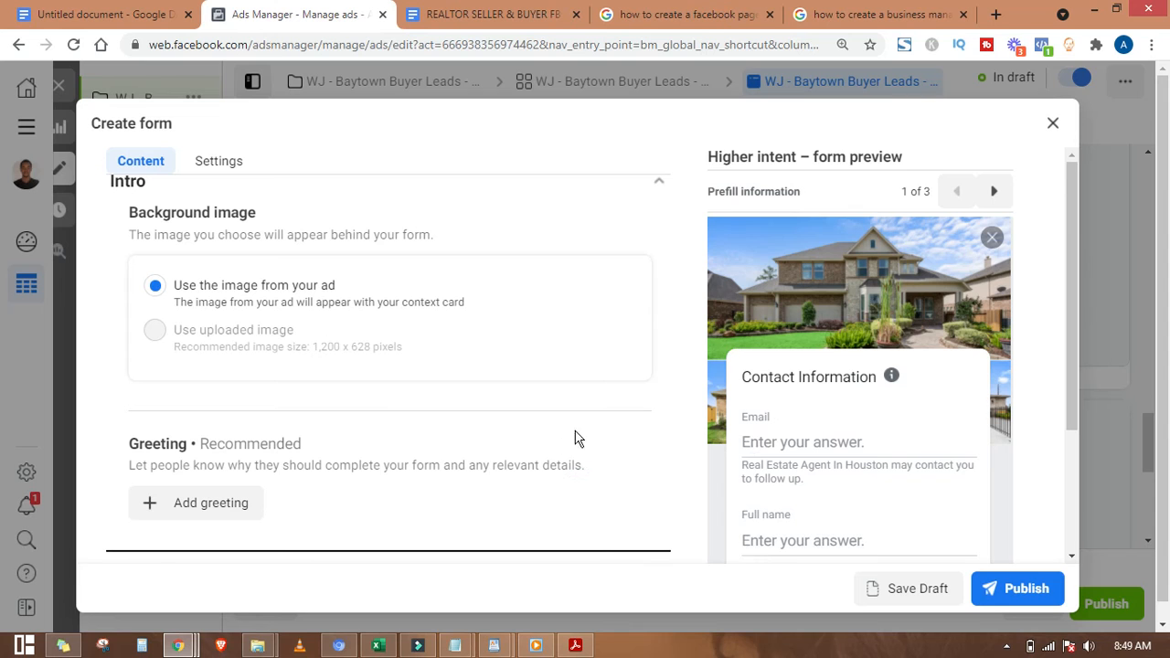
scroll(464, 335, "up", 2)
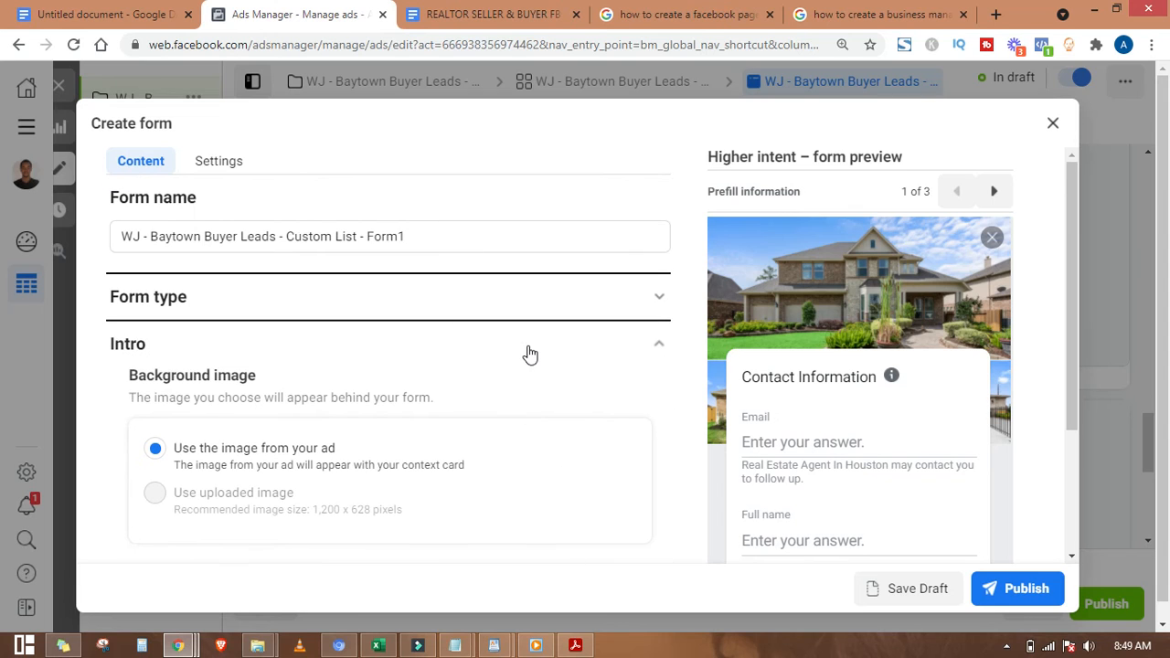
scroll(530, 355, "down", 1)
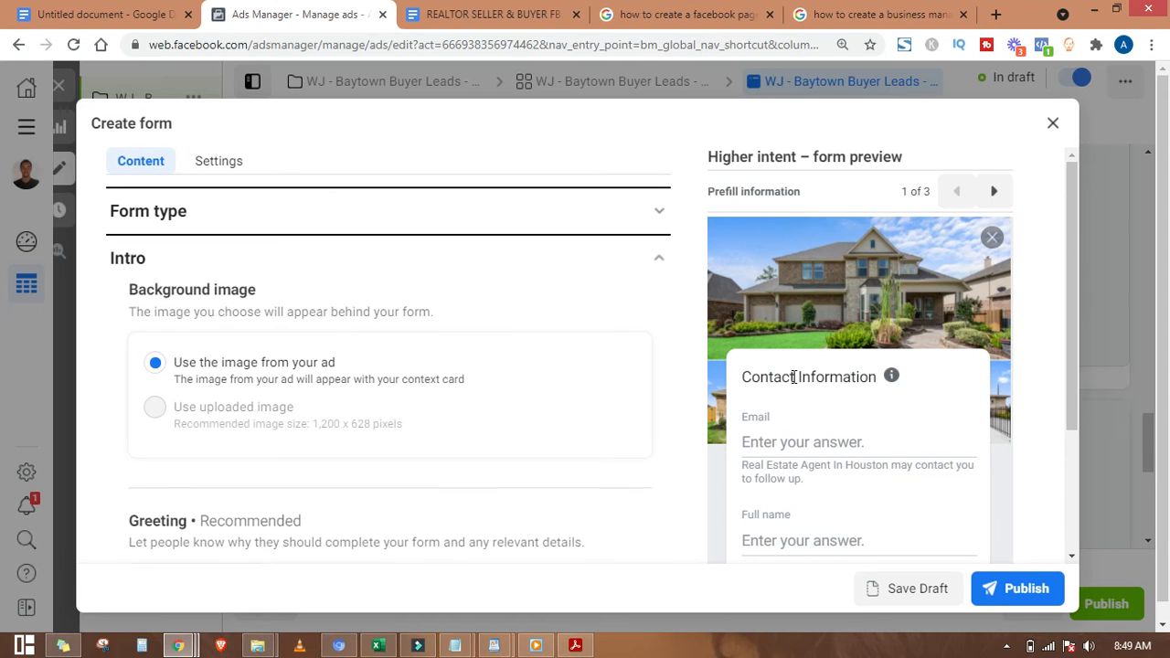
scroll(790, 377, "down", 1)
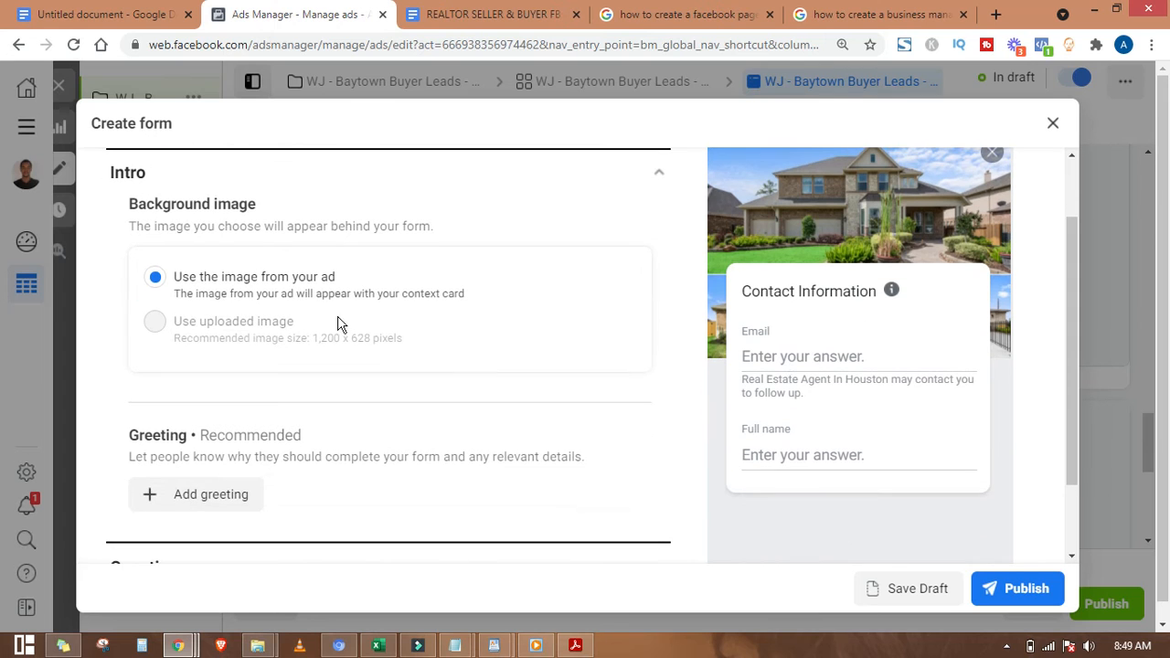
scroll(235, 317, "down", 1)
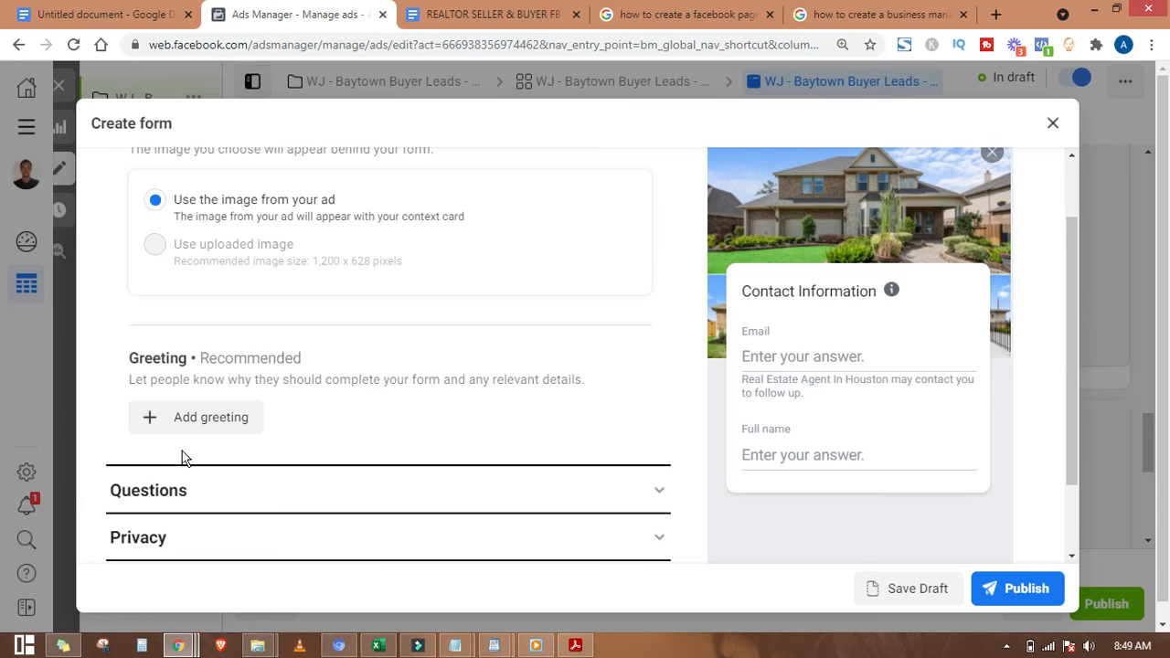
scroll(180, 457, "down", 1)
Step: Paste 'Where should we send you the list?' from the ad copy into the Questions description
left_click(587, 404)
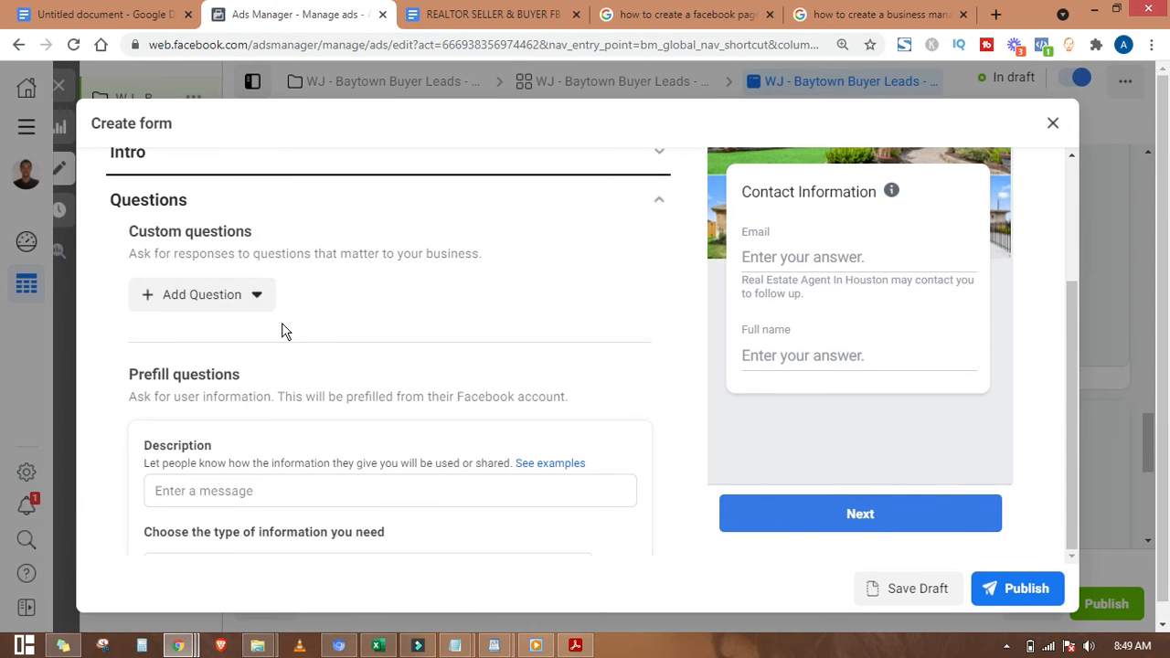
scroll(282, 329, "down", 2)
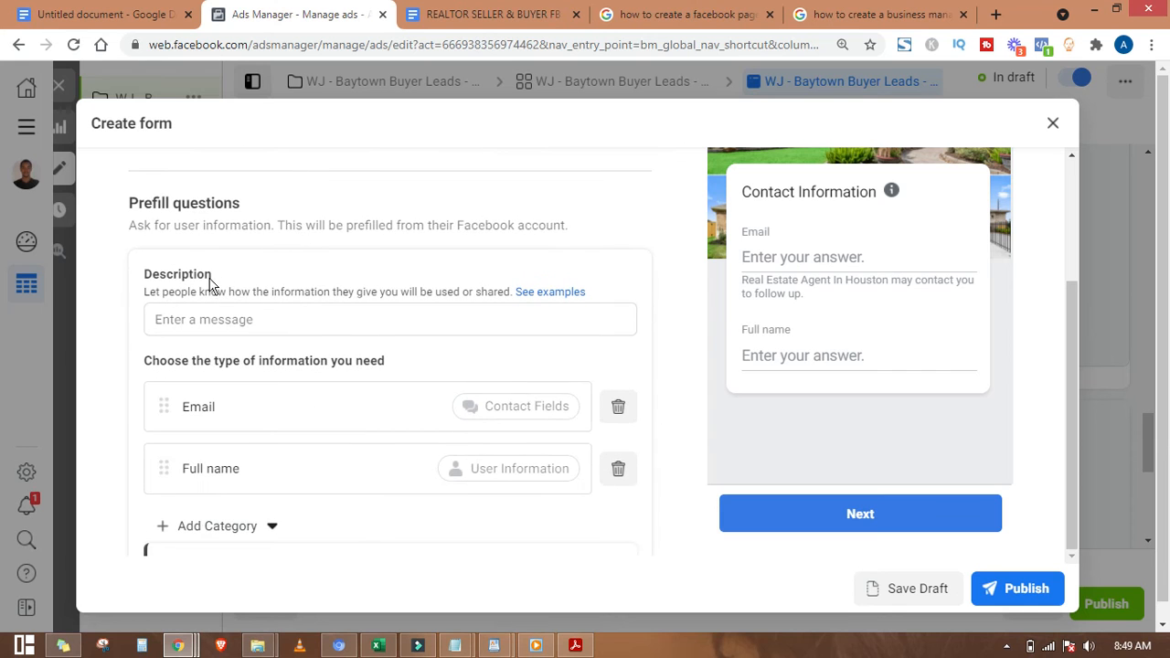
left_click(492, 645)
left_click(587, 567)
left_click(96, 382)
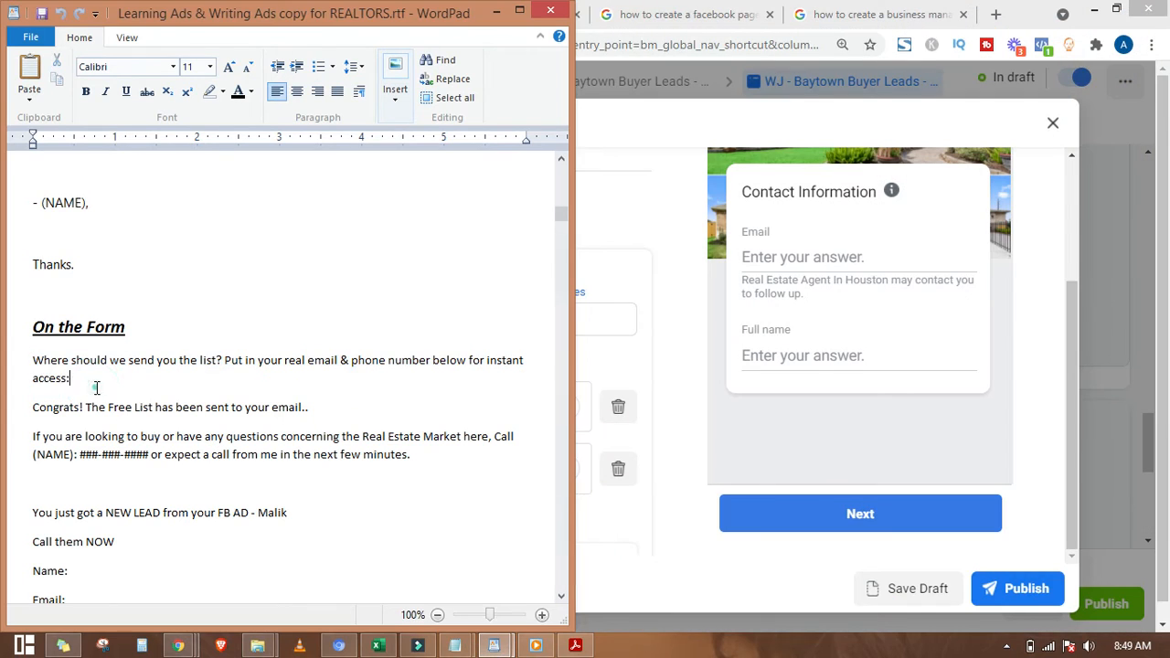
left_click_drag(33, 366, 77, 376)
key("ctrl+c")
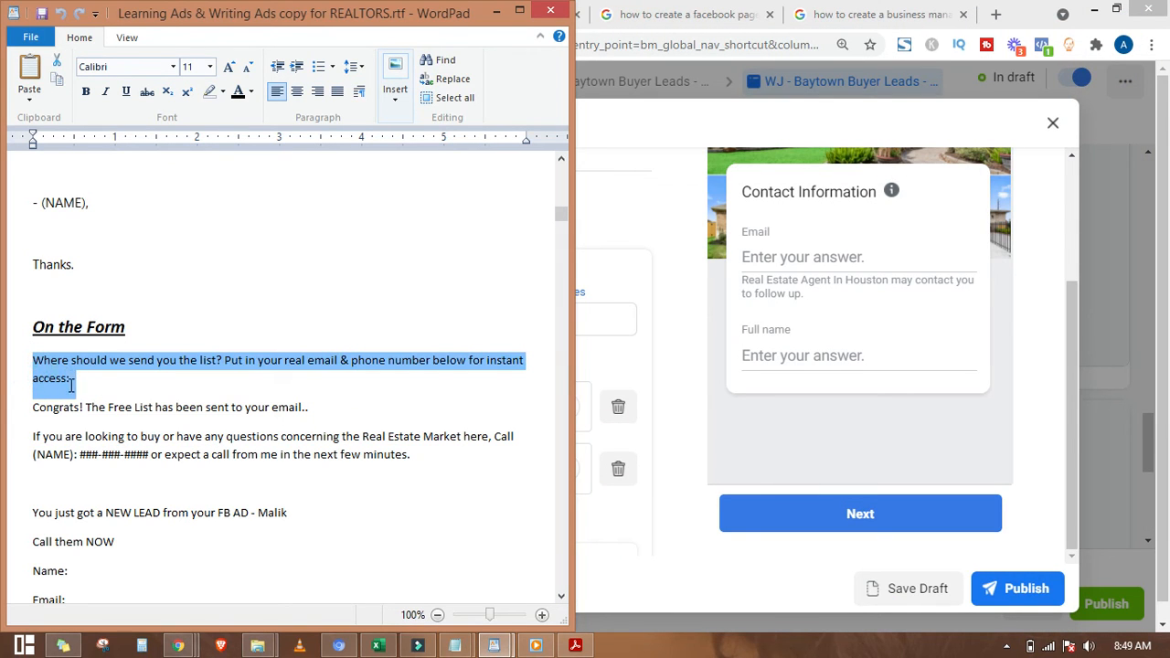
left_click(495, 11)
left_click(268, 316)
key("ctrl+v")
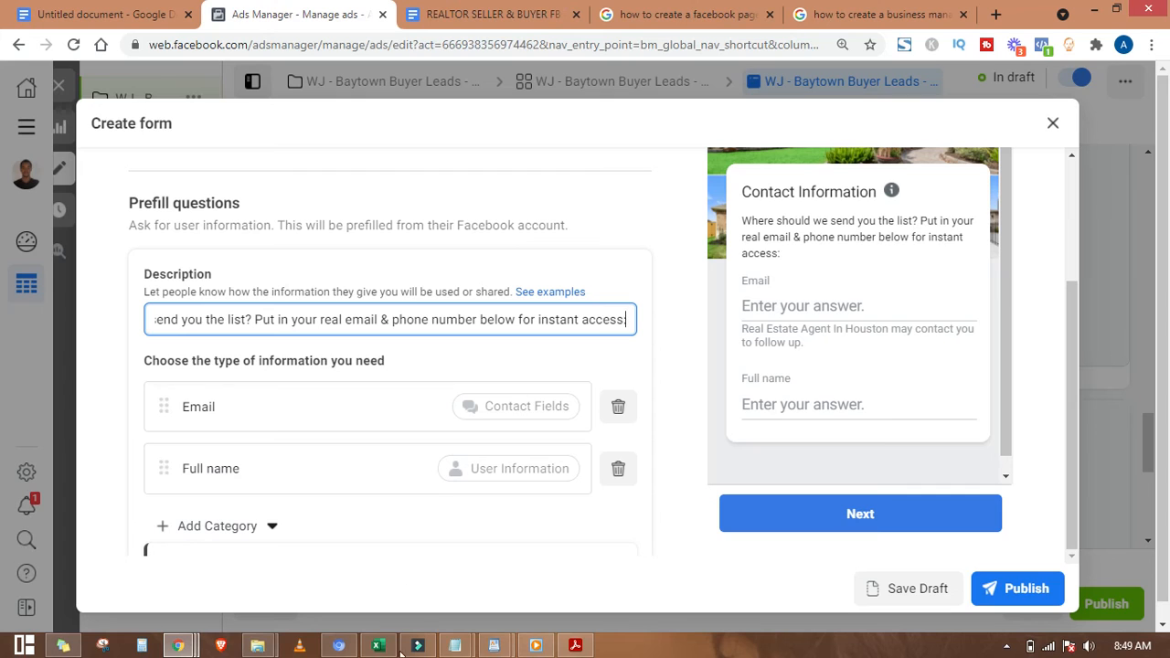
Step: Select the Congrats confirmation line in the ad copy document
mouse_move(493, 645)
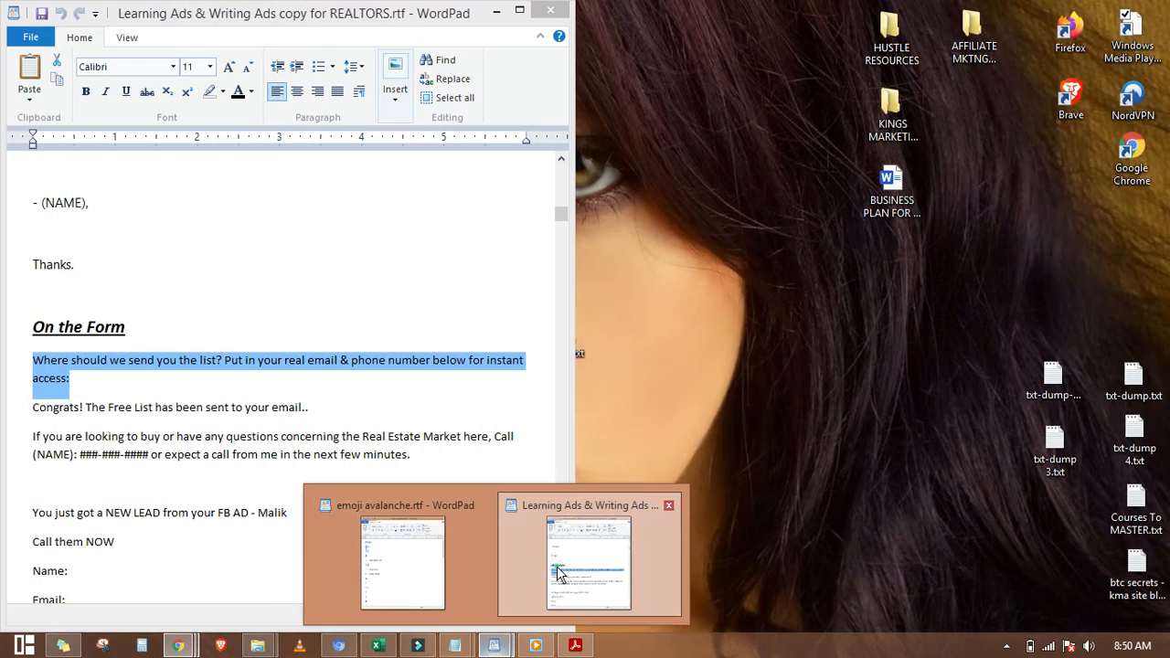
left_click(559, 573)
left_click(199, 454)
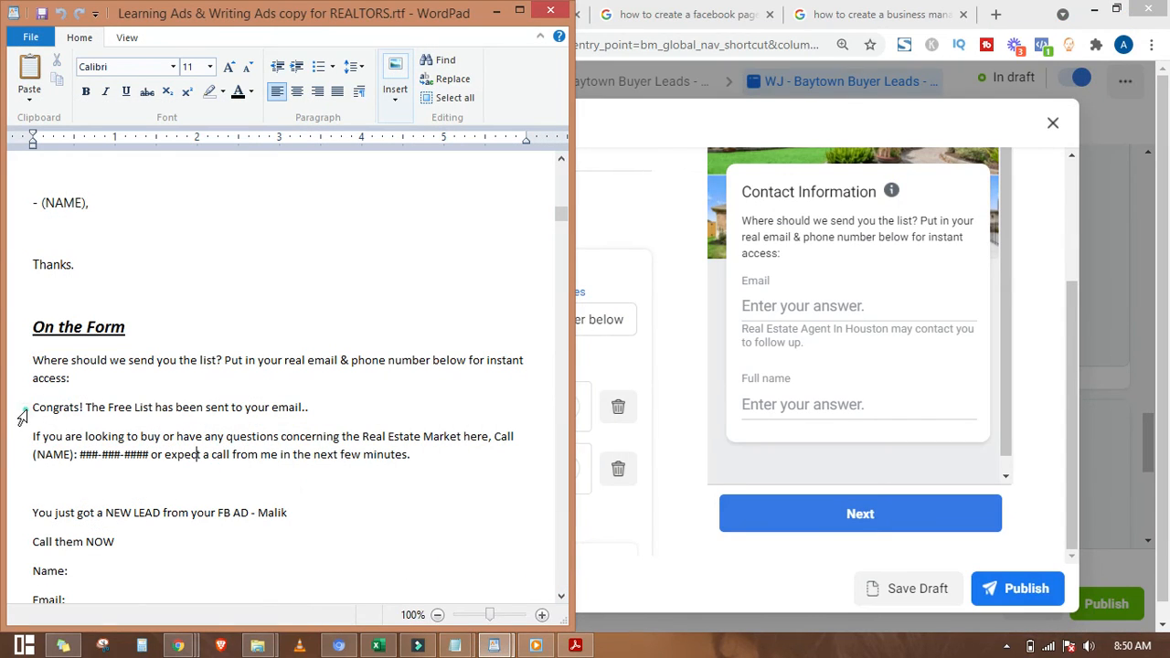
left_click(22, 415)
left_click(494, 10)
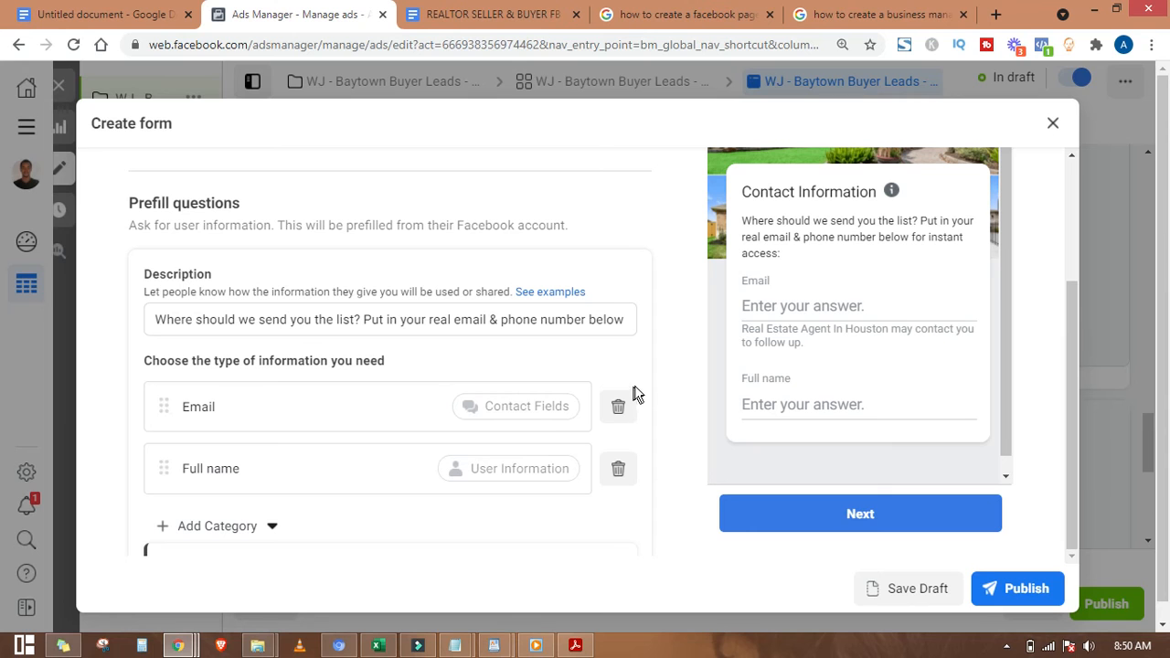
left_click(667, 361)
Step: Delete the Full name question, leaving only Email
scroll(638, 391, "down", 1)
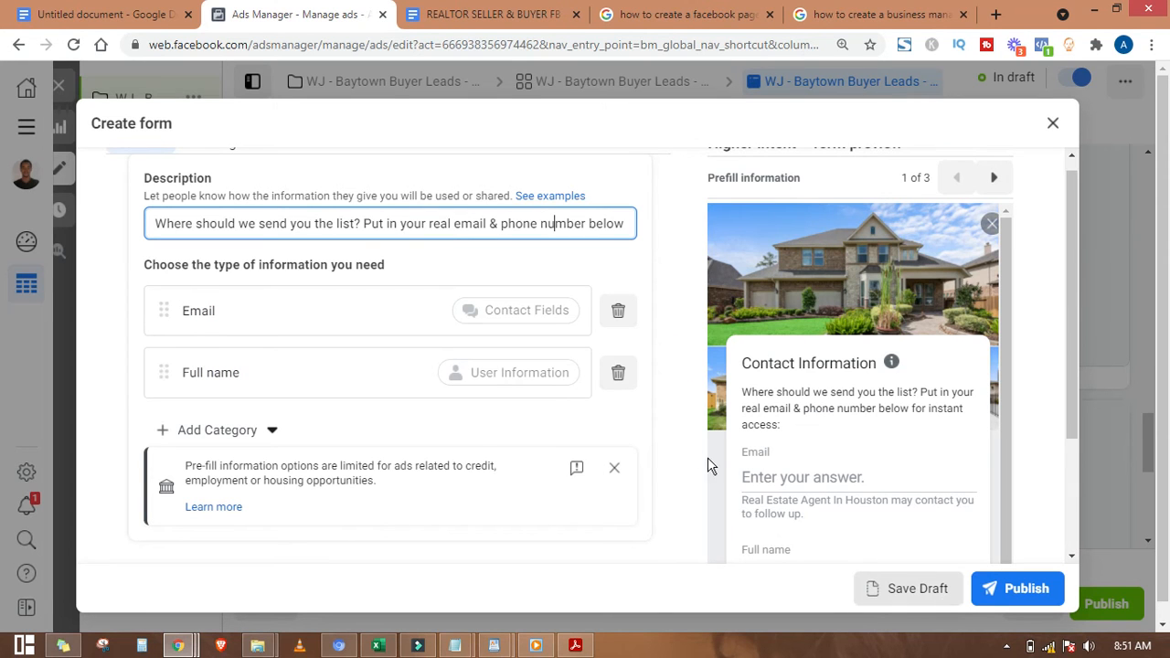
left_click(613, 370)
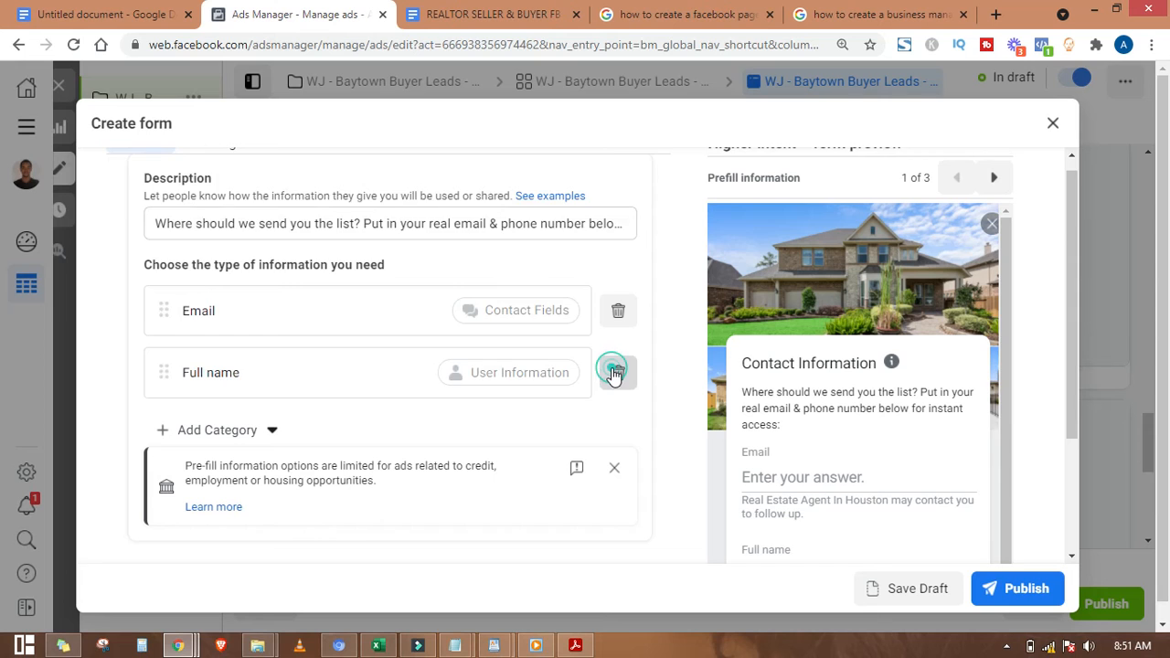
left_click(229, 430)
mouse_move(274, 475)
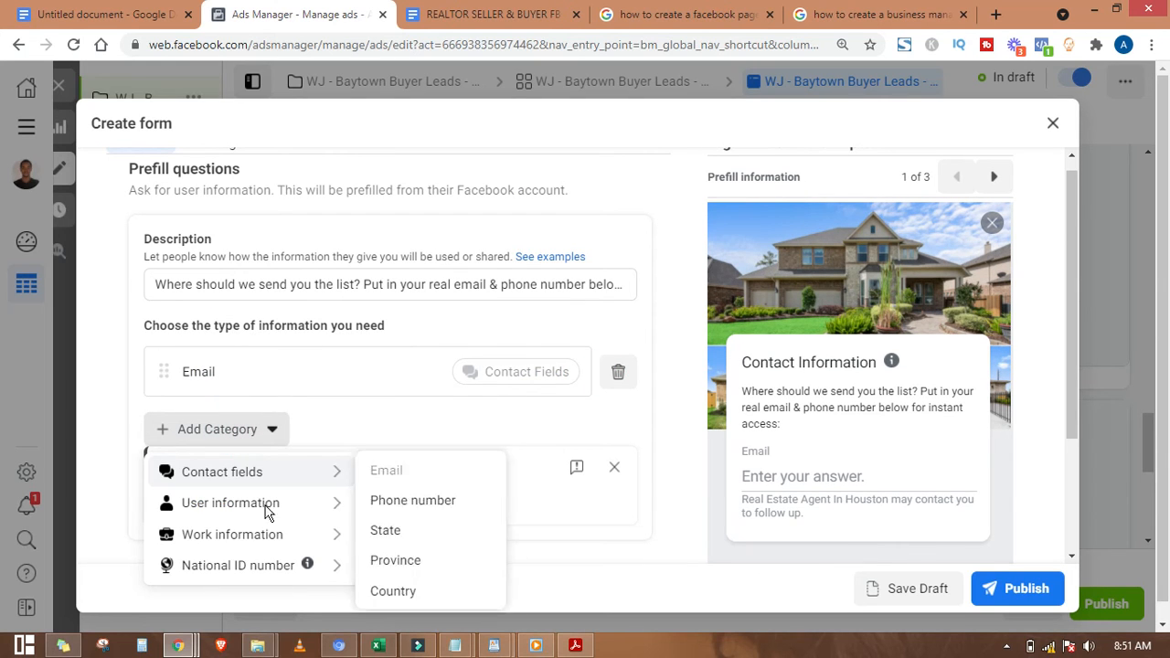
mouse_move(286, 501)
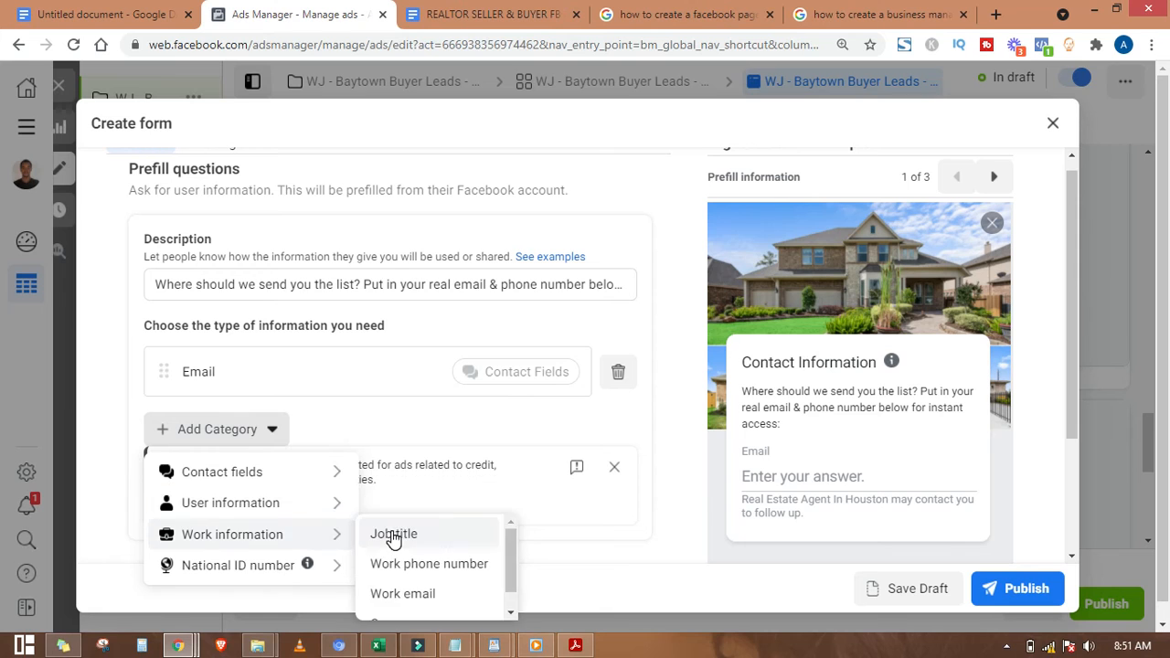
Step: Add First name and Phone number questions, then move First name above Email
left_click(395, 543)
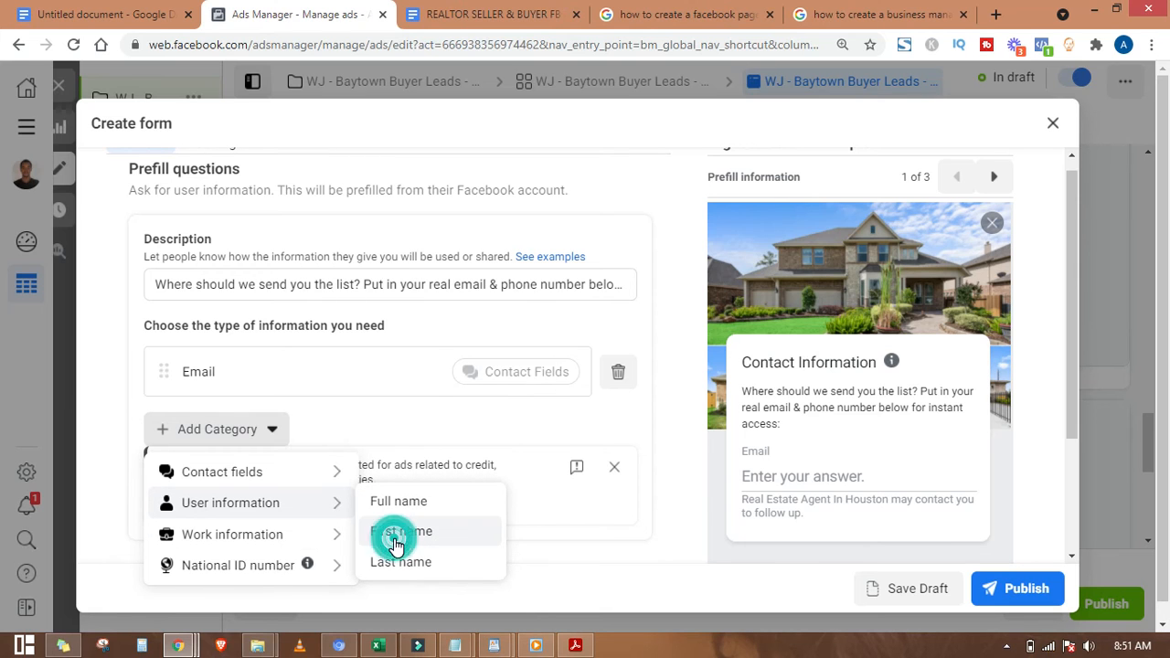
left_click(253, 498)
mouse_move(279, 354)
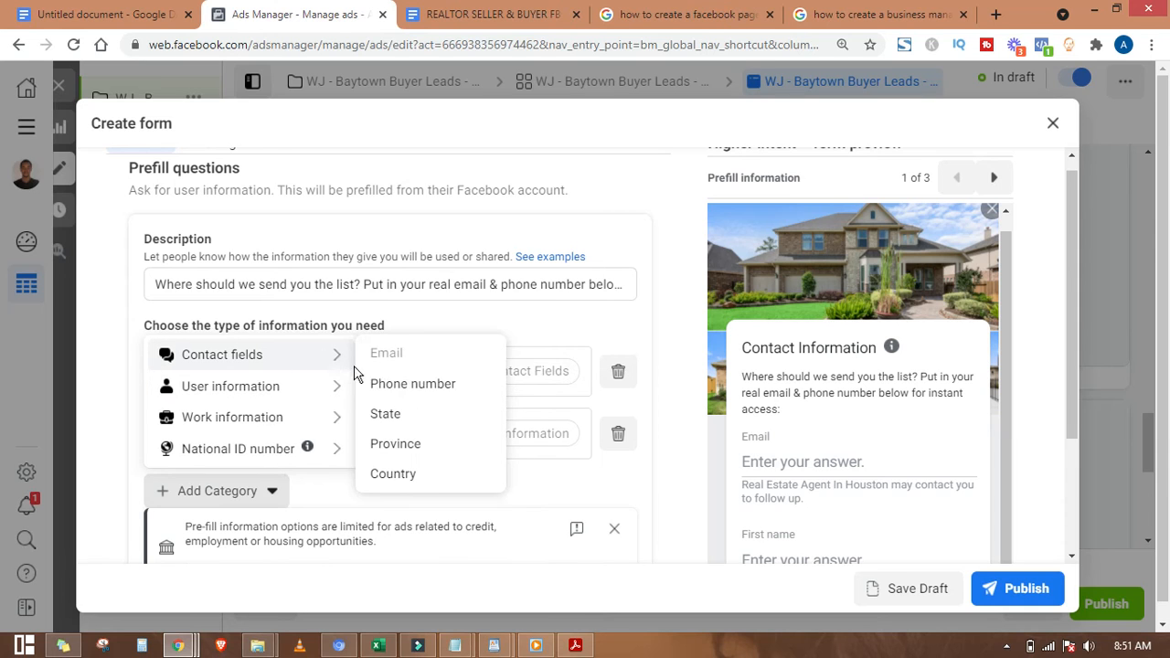
left_click(387, 389)
scroll(886, 421, "down", 5)
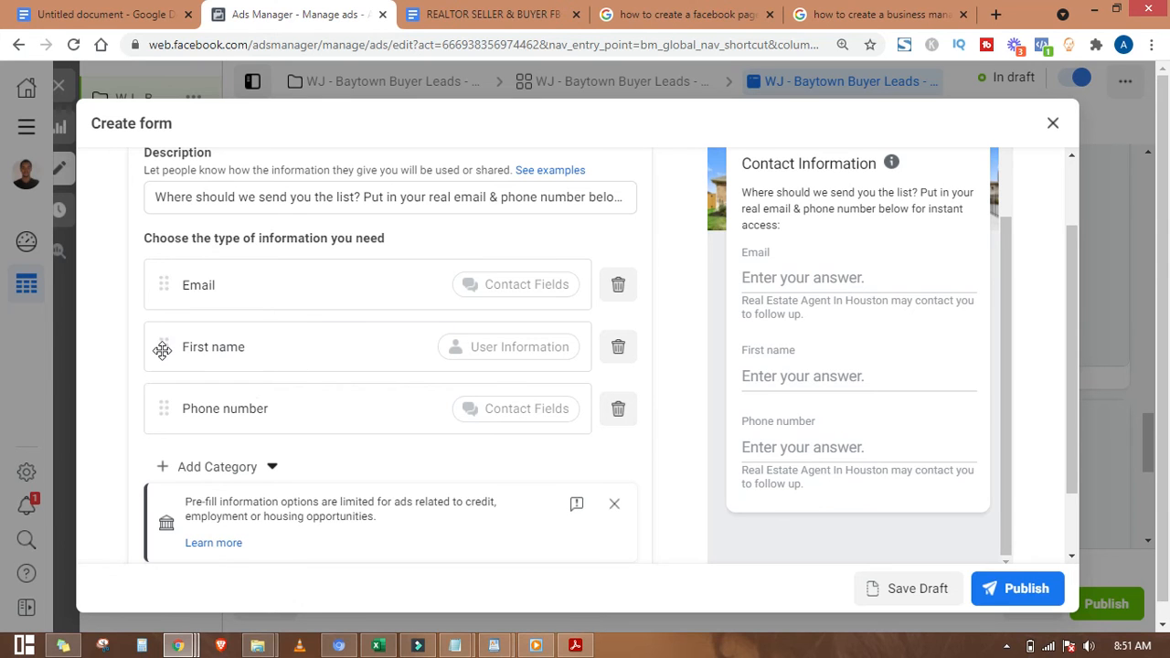
left_click_drag(159, 345, 160, 279)
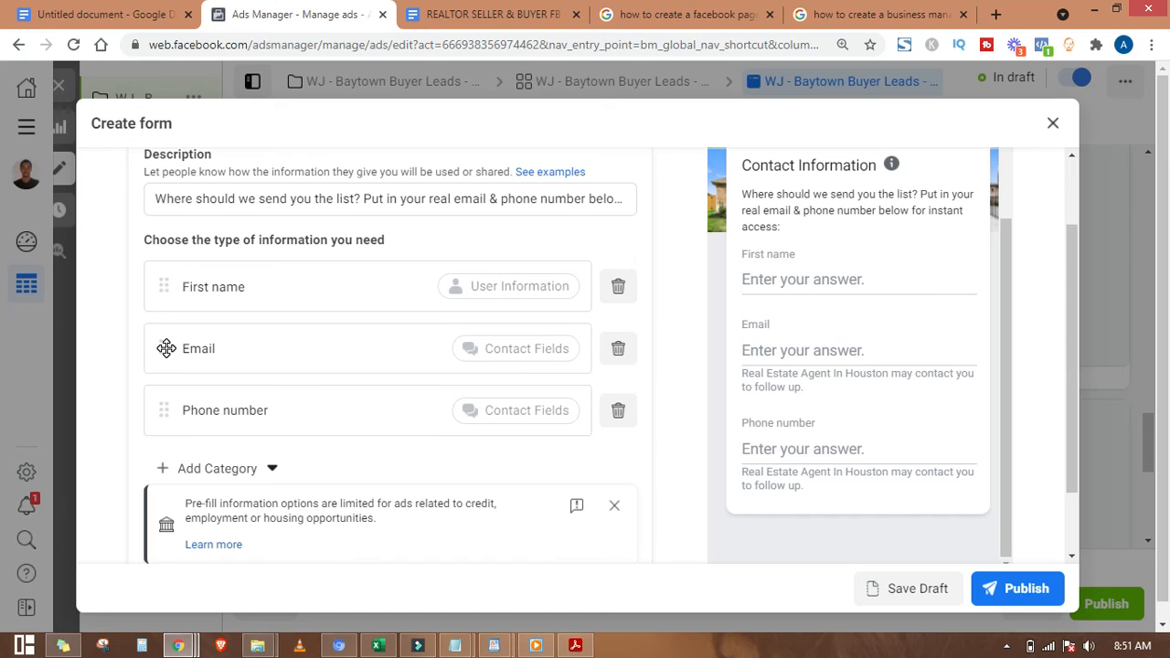
scroll(177, 412, "down", 3)
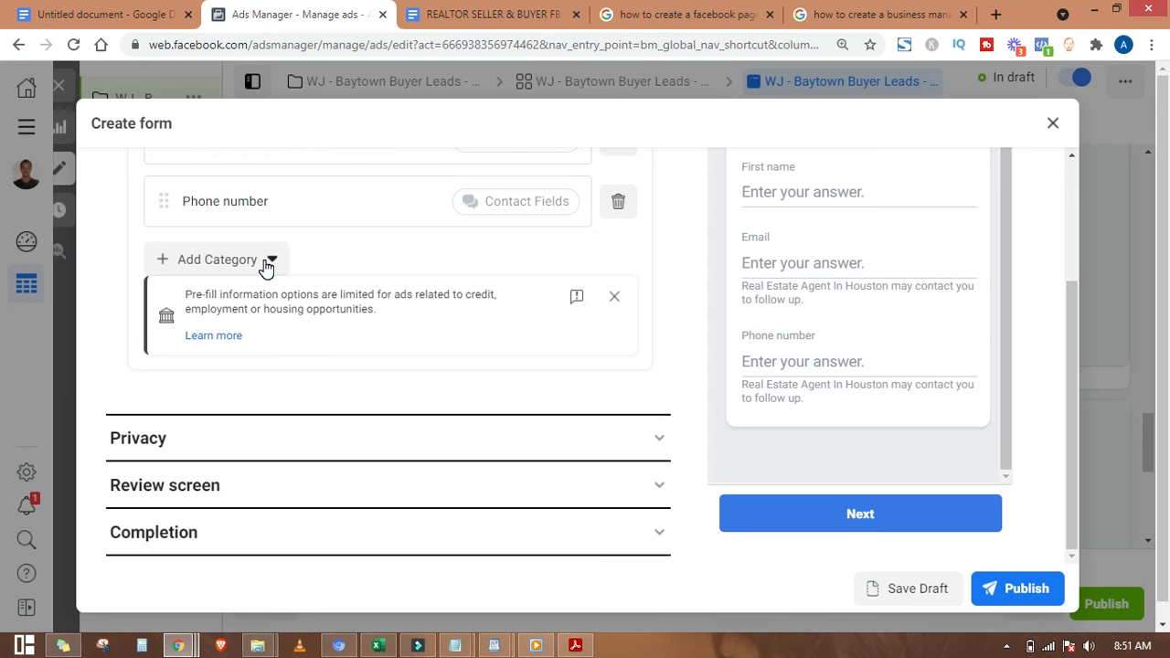
Step: Enter kingsmarketingagency.com/privacy-policy as the privacy policy link
left_click(618, 428)
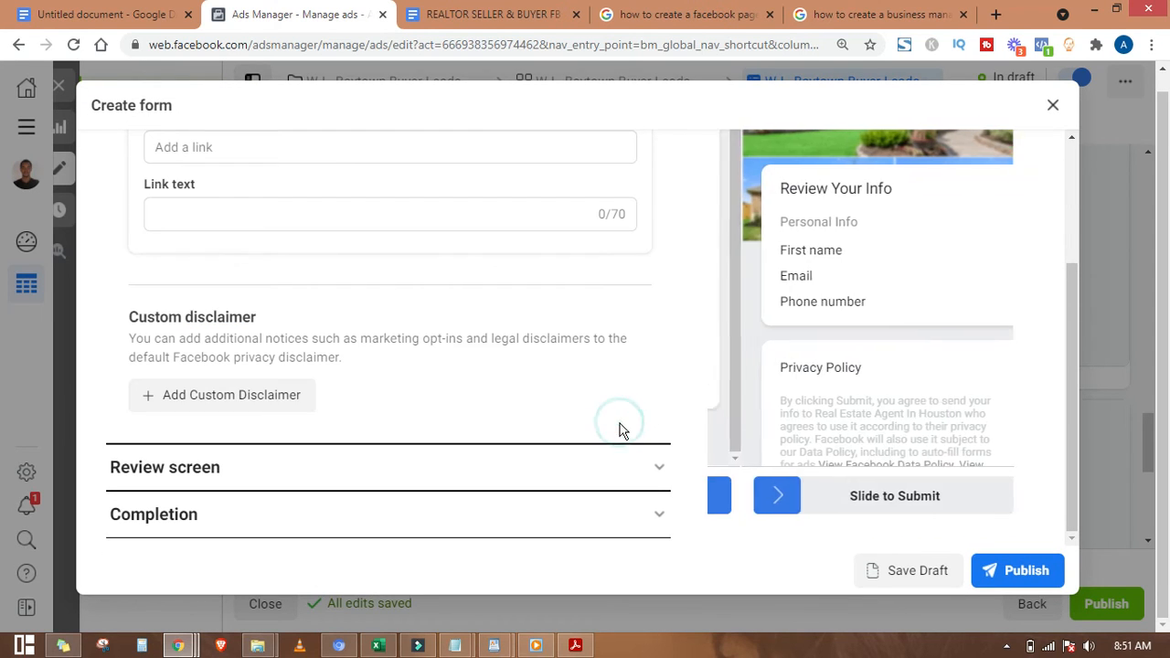
scroll(418, 378, "up", 3)
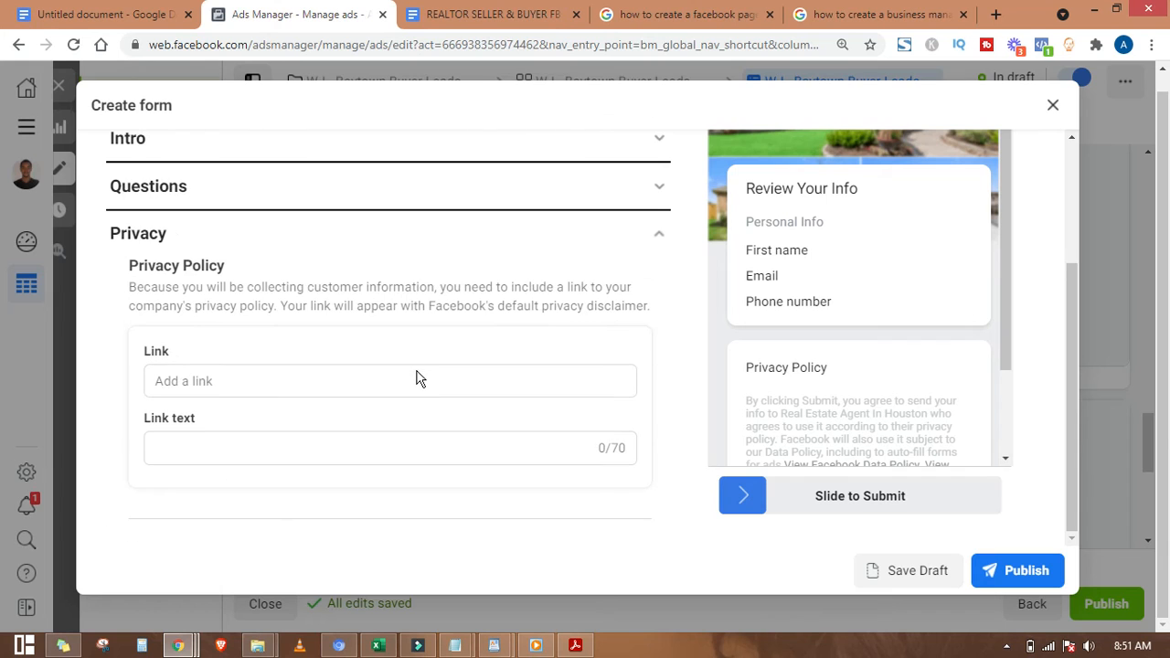
double_click(183, 266)
left_click(258, 271)
left_click(183, 380)
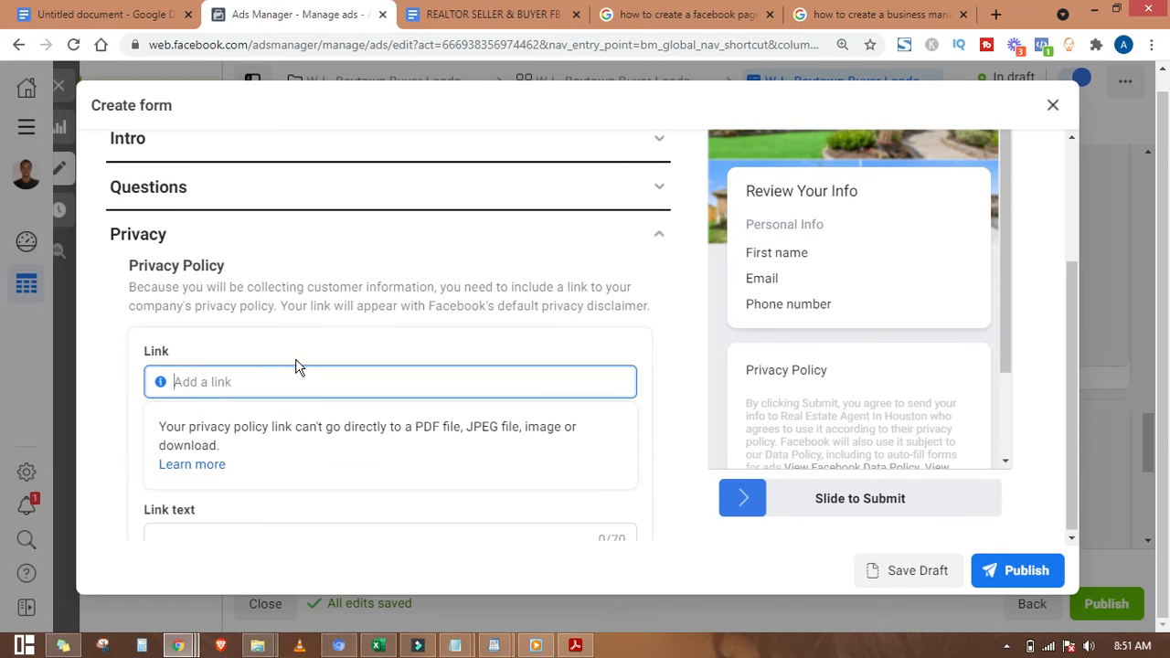
scroll(295, 367, "down", 2)
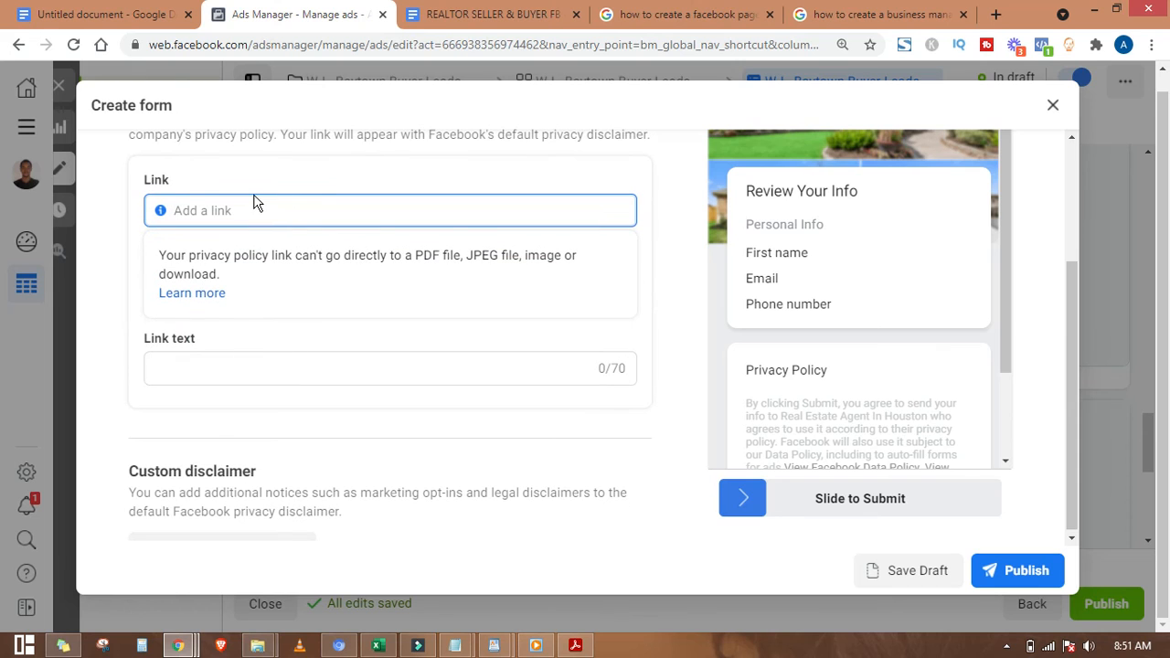
type("kingsmarketinga")
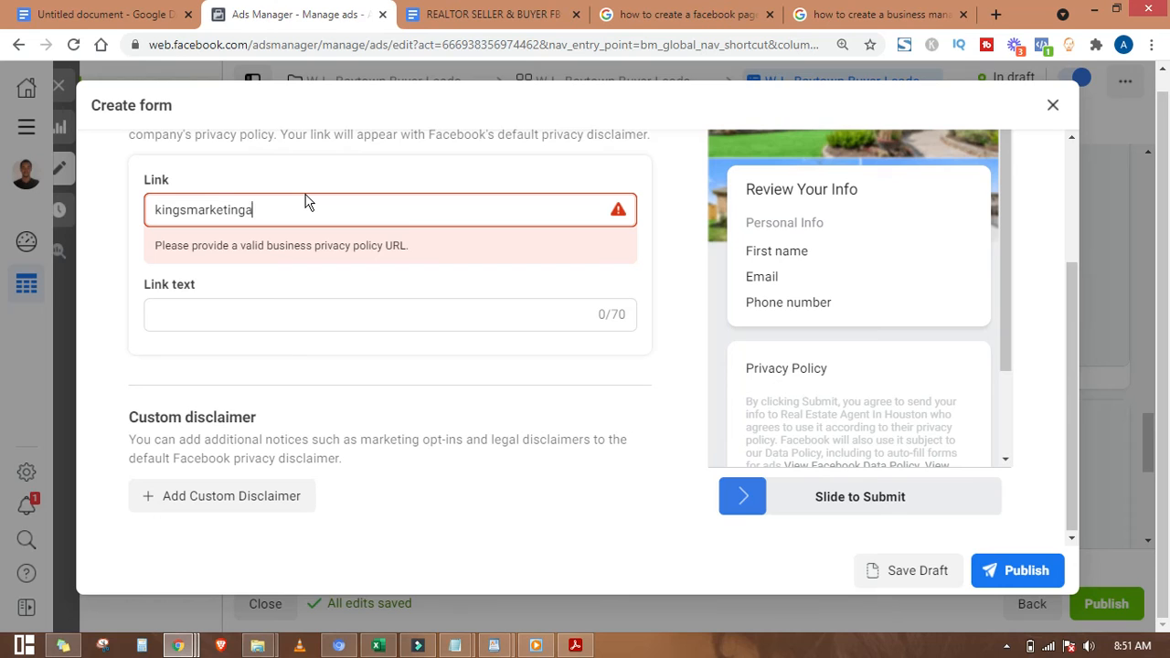
type("gency.com/privacy-pol")
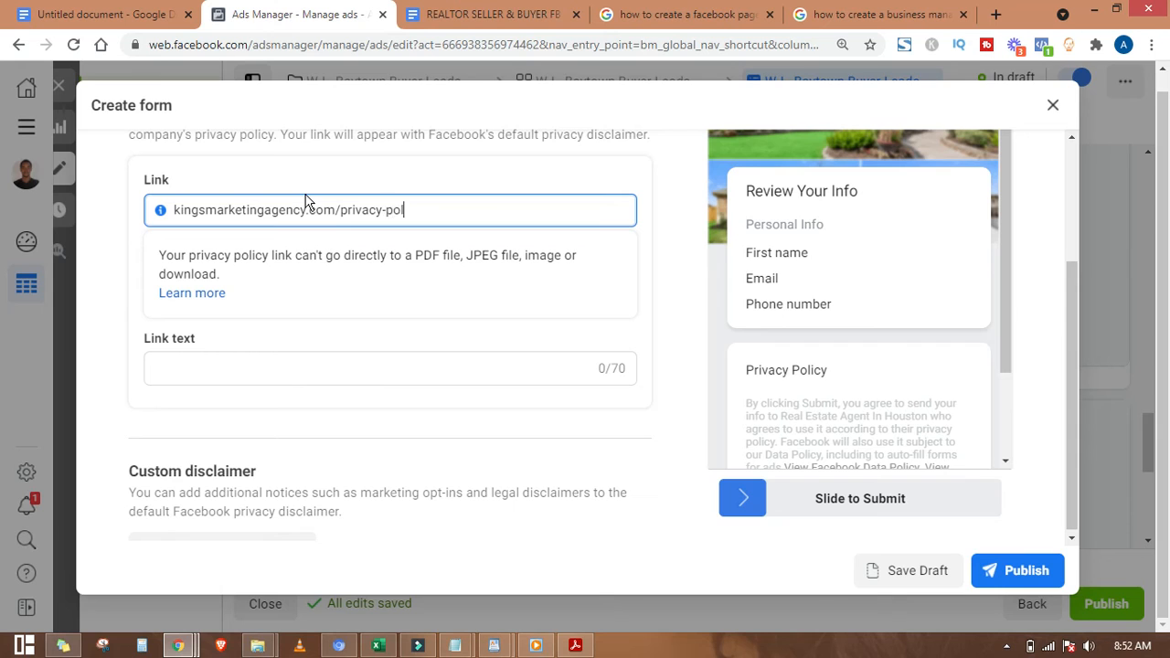
type("y")
key("Tab")
key("Tab")
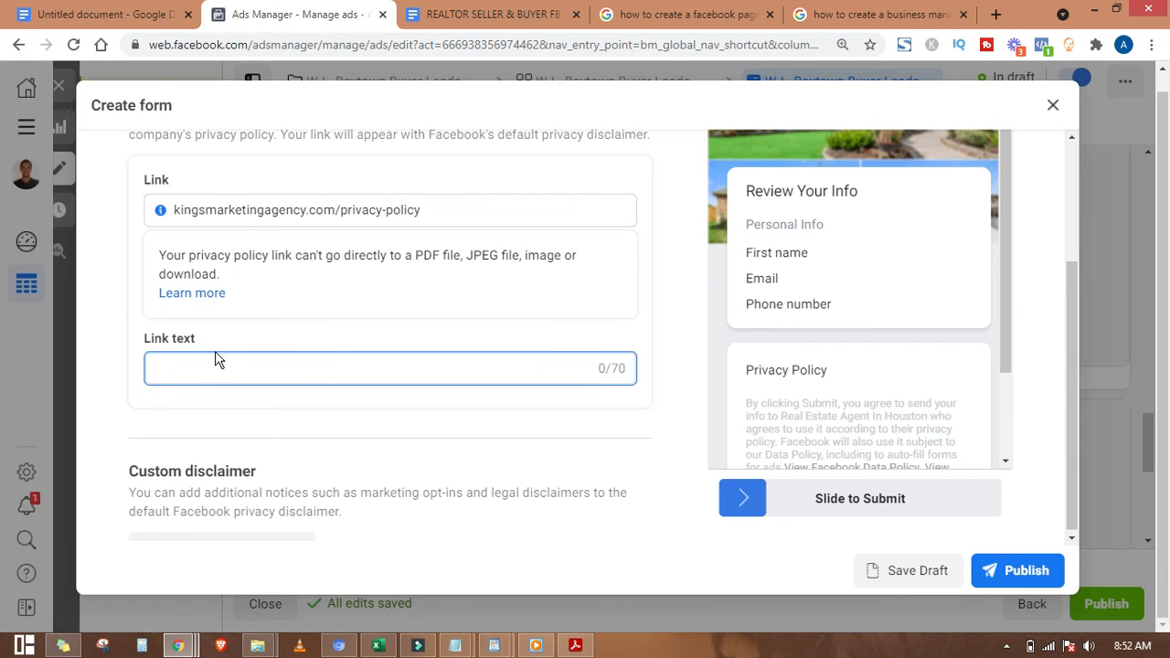
Step: Work in the privacy policy link text field, repeatedly selecting its text
scroll(224, 364, "down", 2)
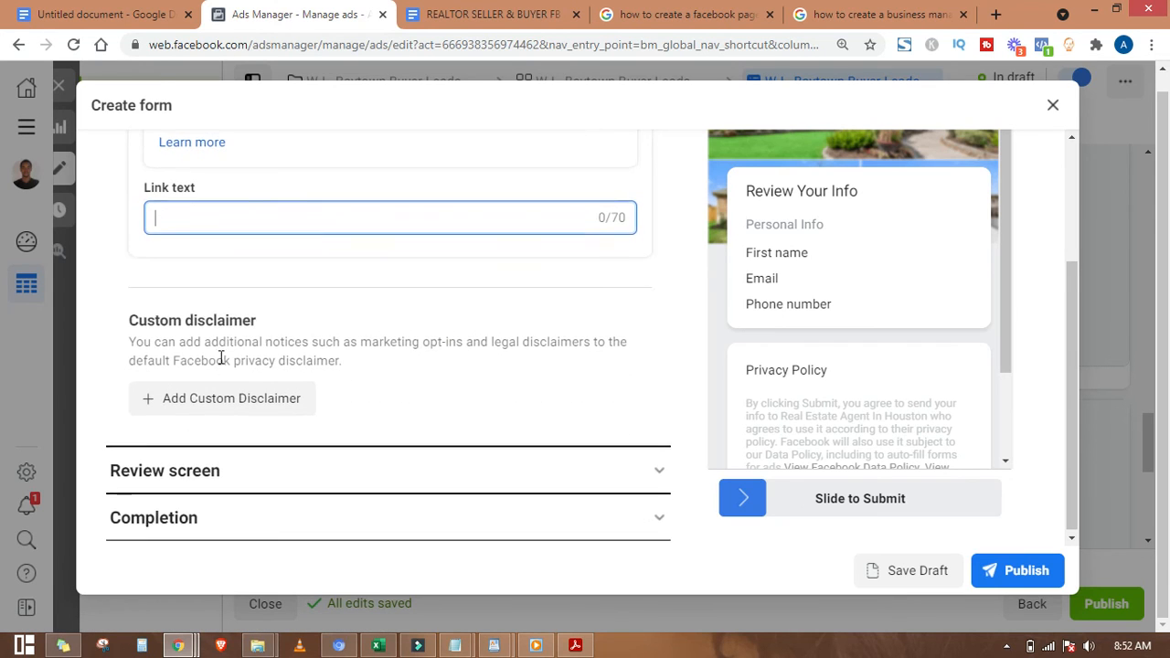
double_click(187, 314)
left_click(267, 315)
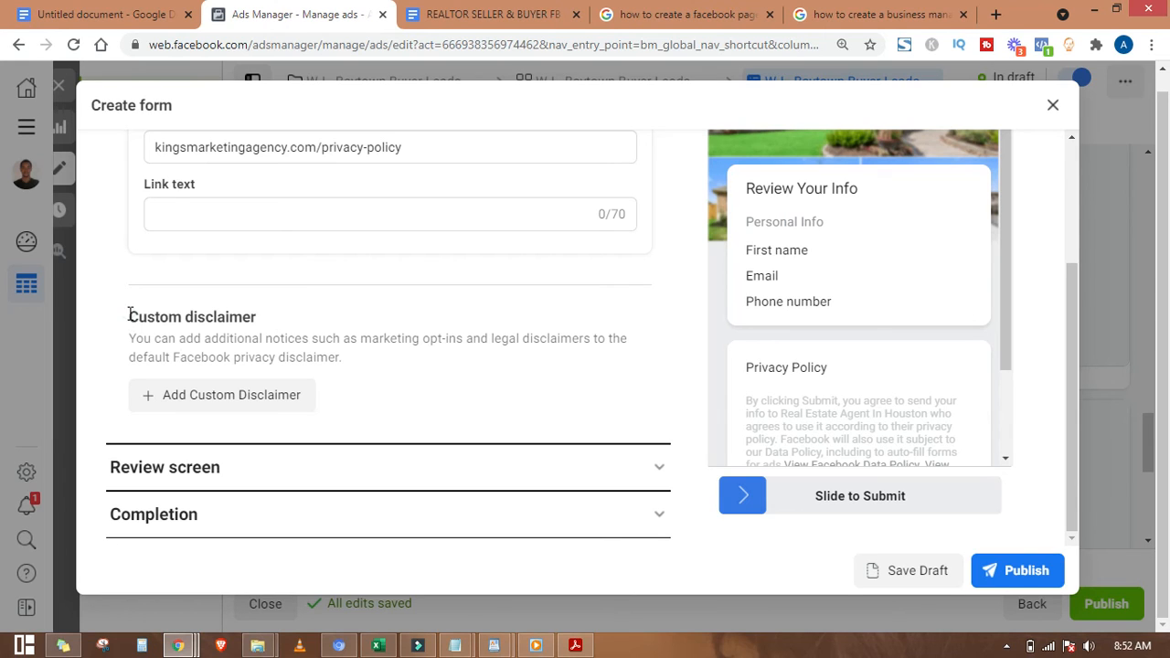
triple_click(130, 315)
left_click(261, 311)
double_click(186, 319)
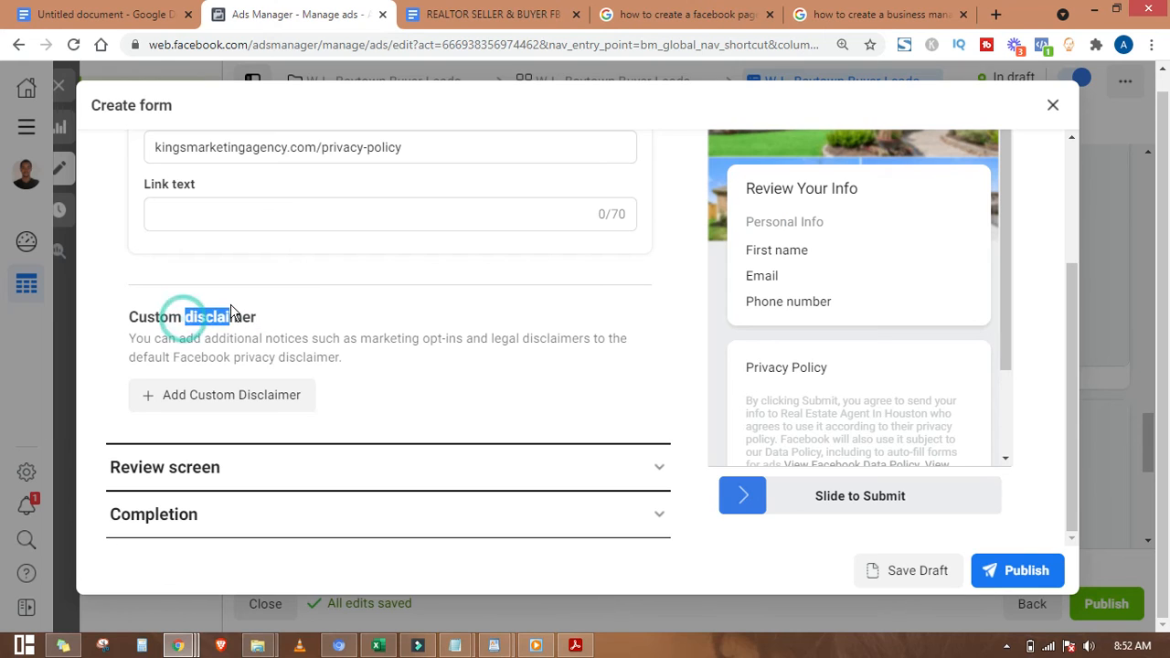
left_click(150, 315)
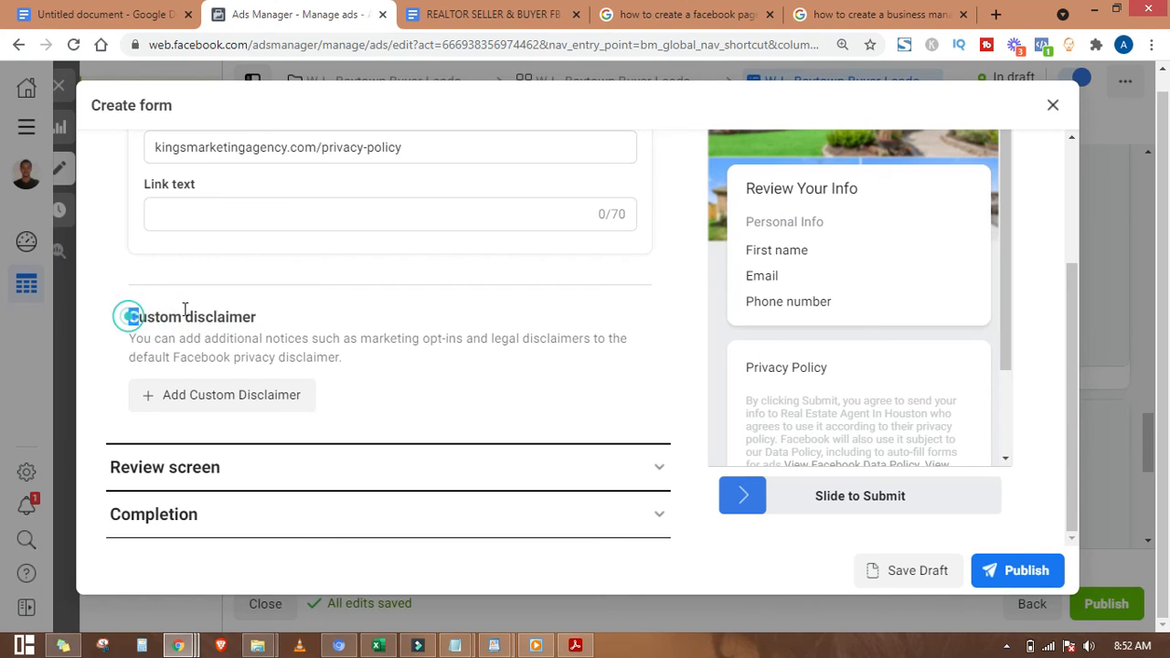
left_click_drag(118, 316, 261, 316)
left_click(262, 308)
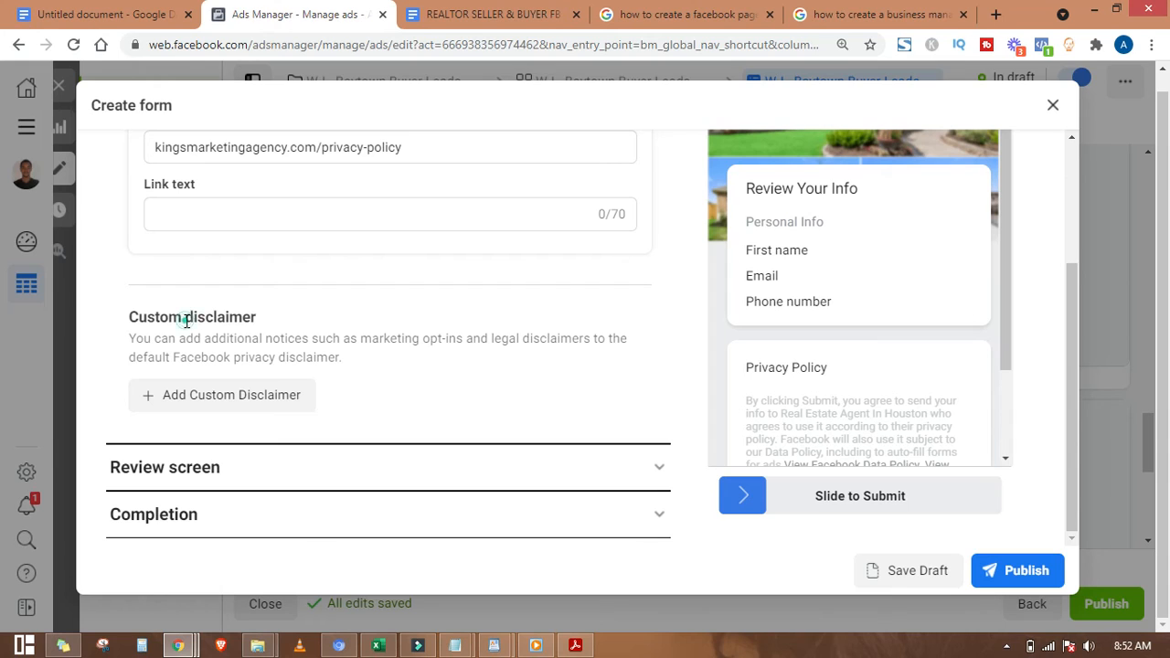
left_click_drag(186, 320, 279, 317)
left_click(278, 317)
left_click_drag(257, 316, 140, 315)
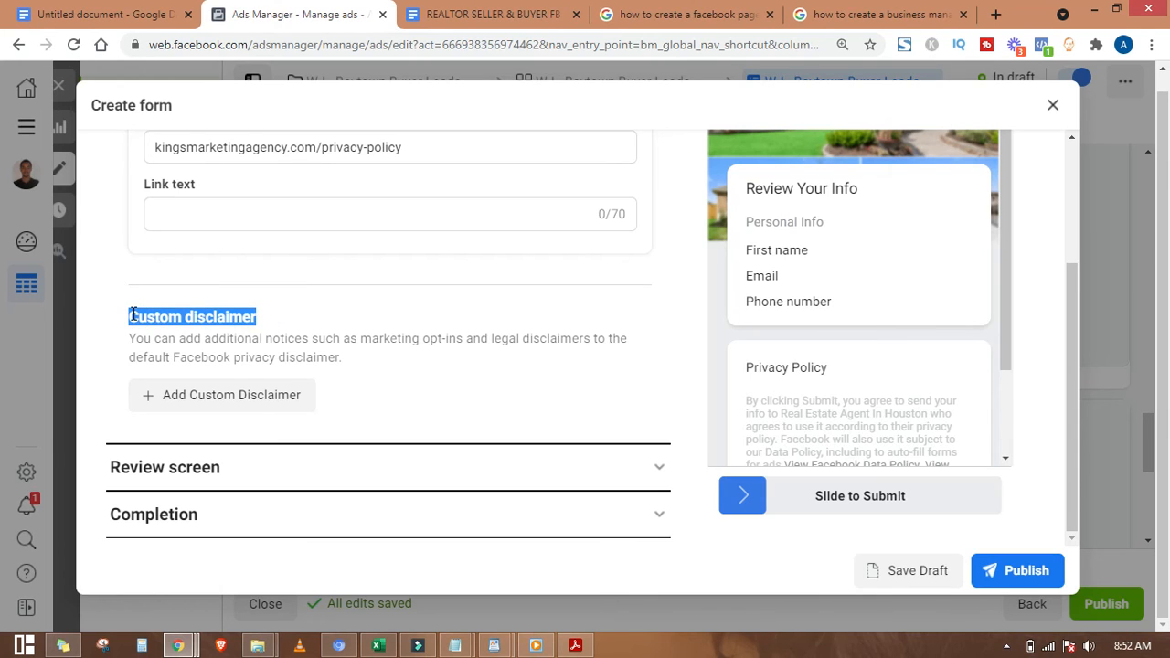
left_click(130, 309)
left_click_drag(128, 314, 268, 319)
left_click(264, 316)
scroll(259, 322, "up", 3)
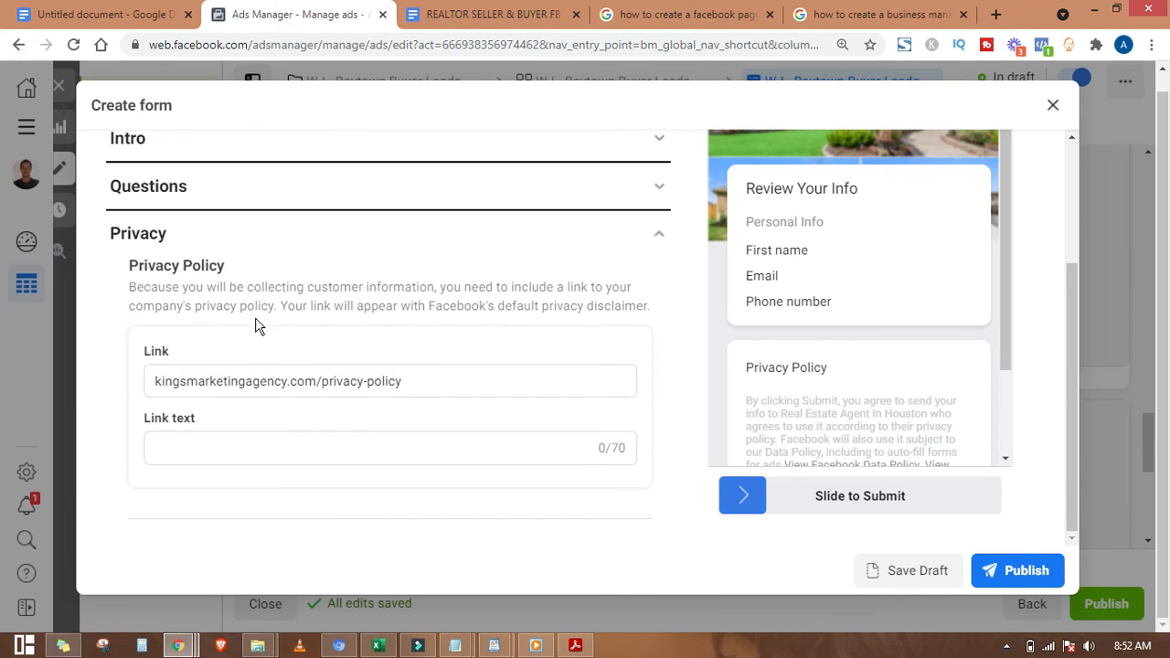
Step: Collapse Privacy, then open the Review screen section and read its explanation
left_click(385, 235)
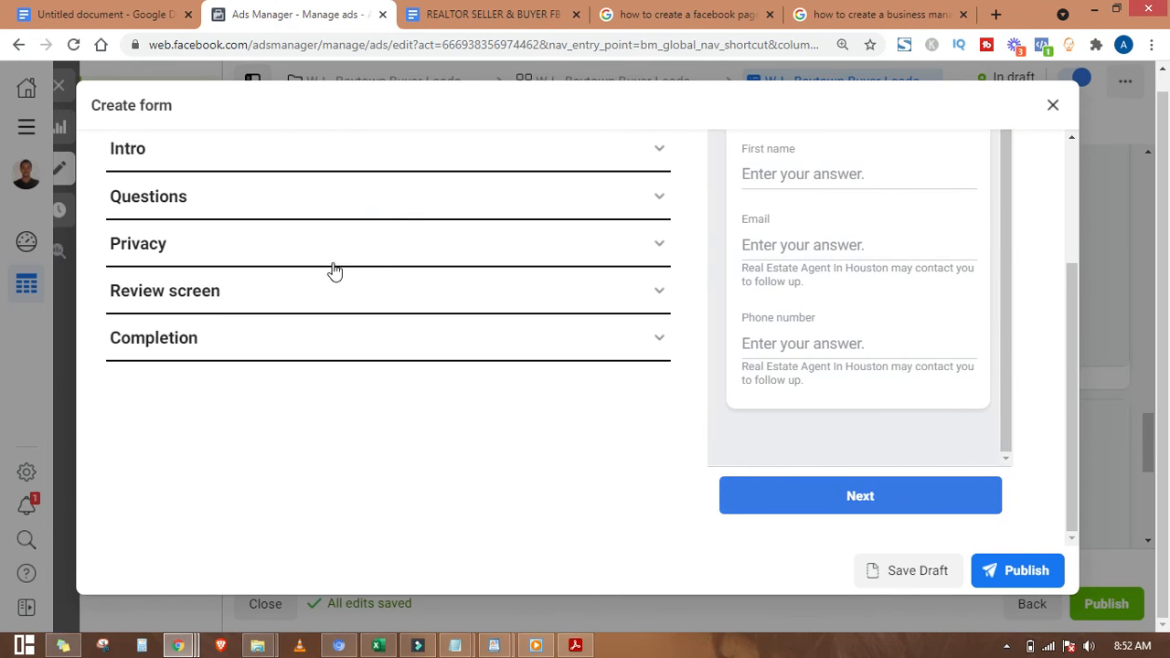
left_click(437, 242)
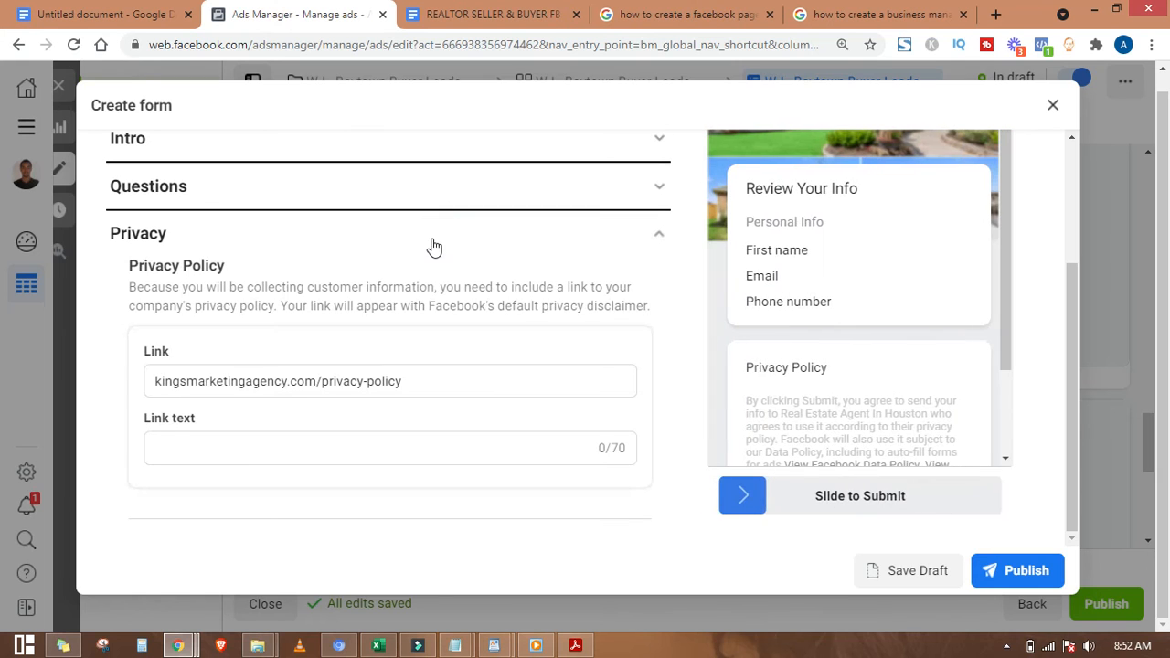
left_click(438, 242)
left_click(485, 287)
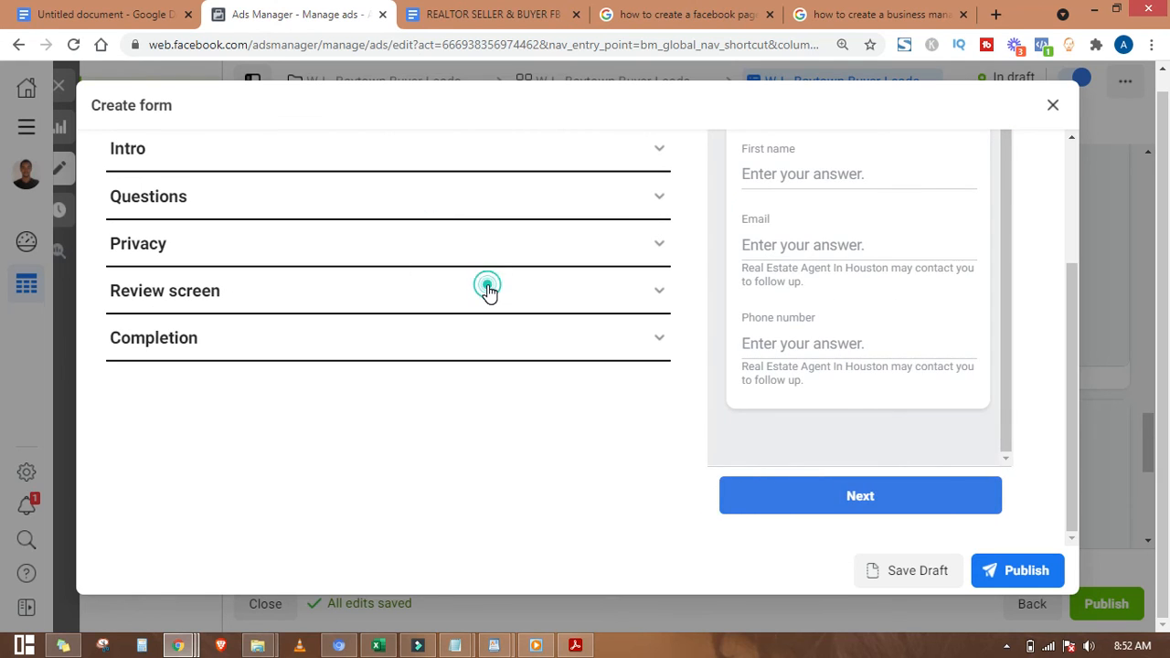
left_click_drag(158, 322, 525, 347)
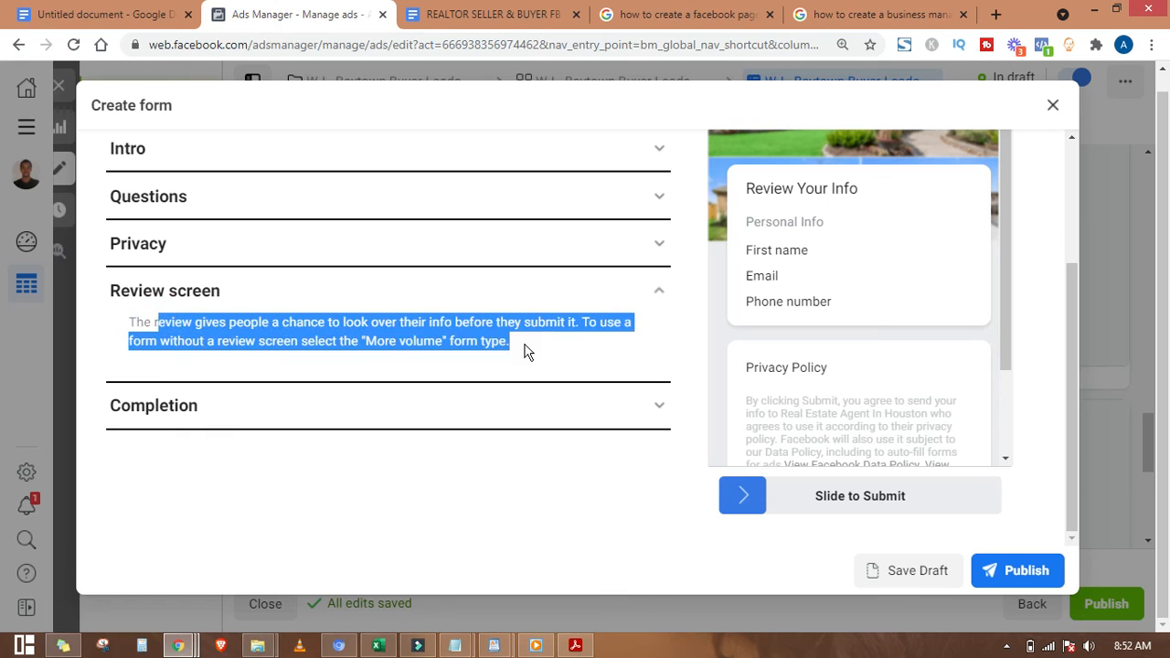
left_click(522, 343)
Step: Inspect the 'Review Your Info' screen in the form preview, then collapse Review screen
scroll(1006, 295, "down", 2)
scroll(1001, 291, "up", 2)
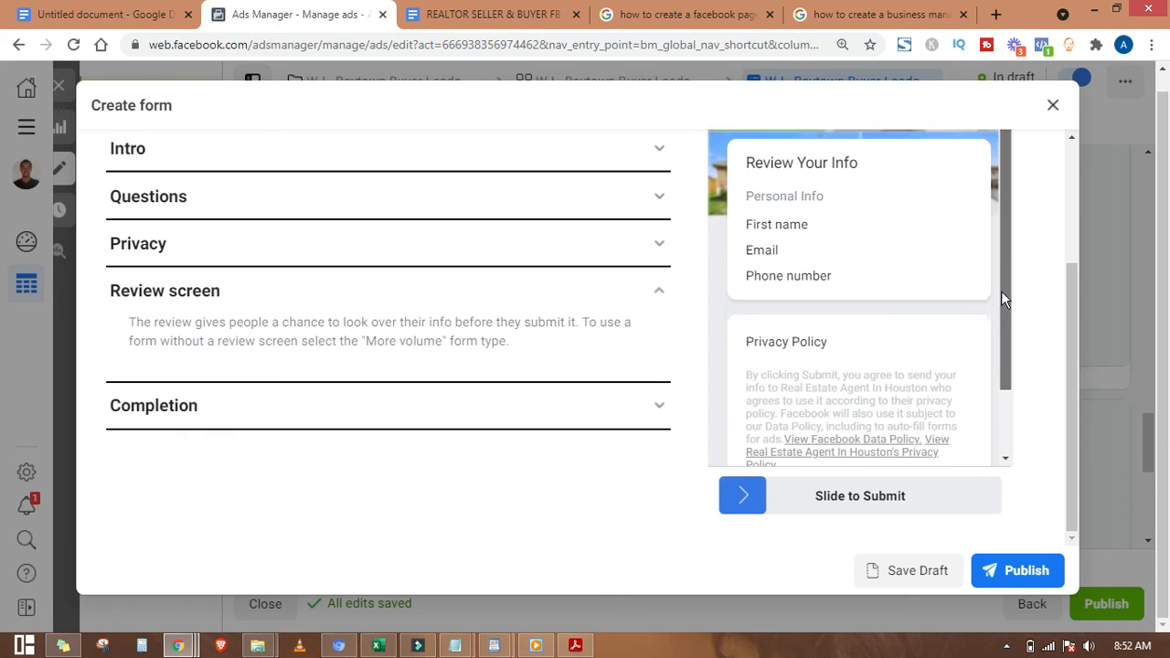
left_click_drag(1075, 326, 1021, 295)
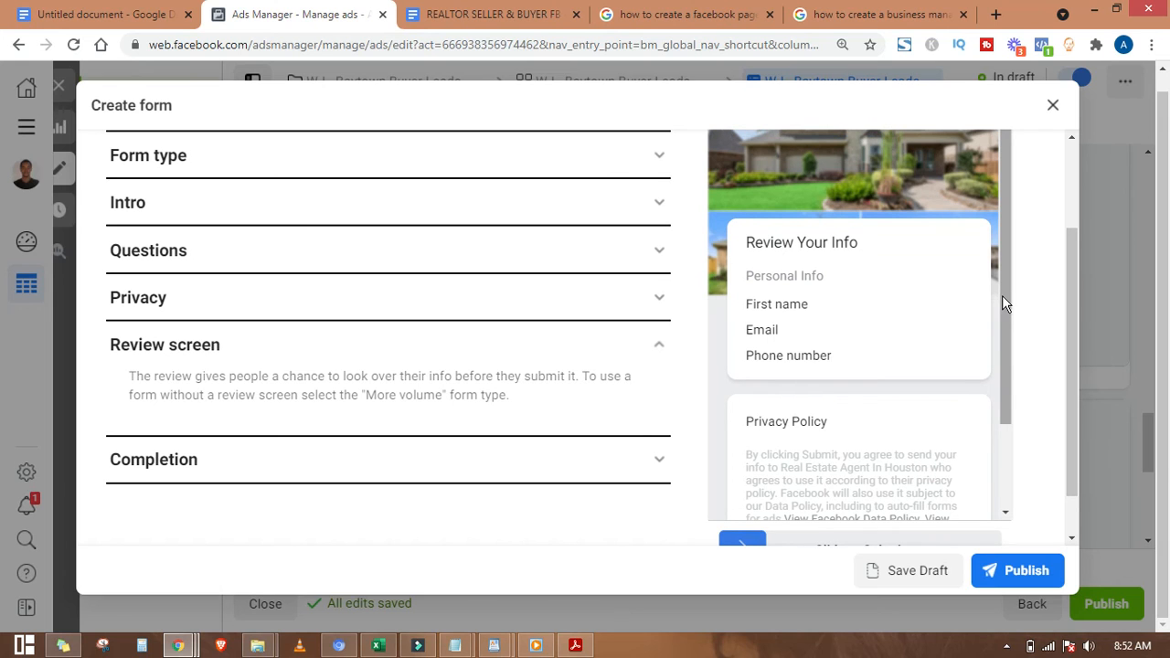
scroll(1002, 311, "down", 1)
scroll(1009, 311, "up", 1)
mouse_move(1074, 293)
left_mouse_down()
mouse_move(1072, 247)
mouse_move(1065, 301)
left_mouse_up()
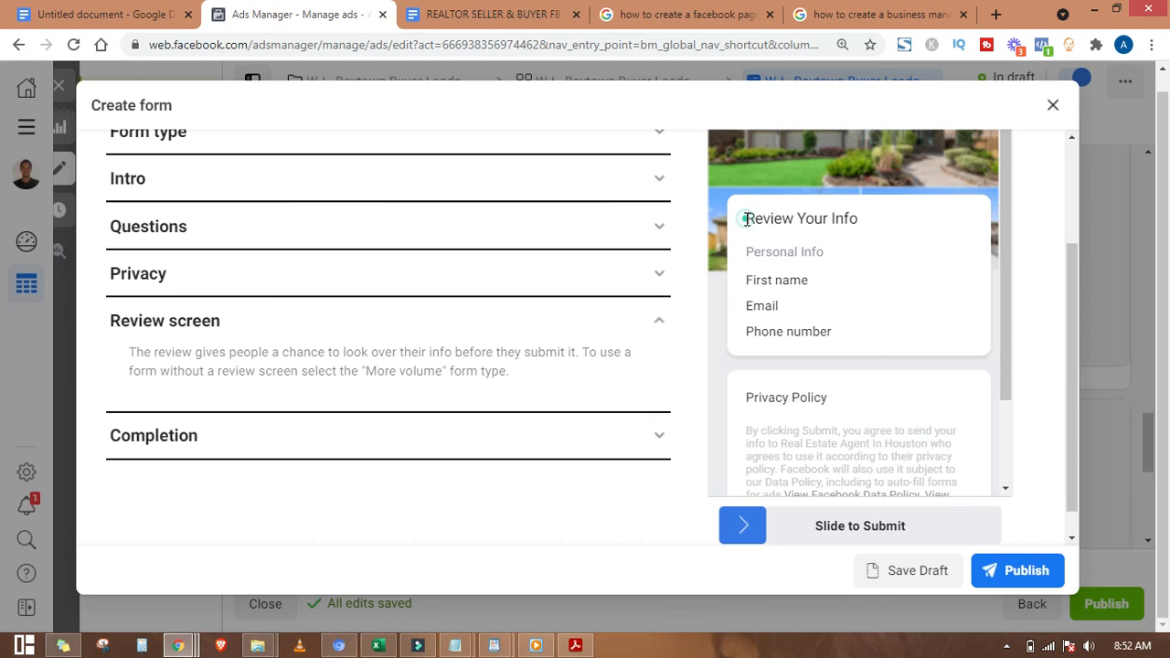
left_click_drag(745, 220, 860, 223)
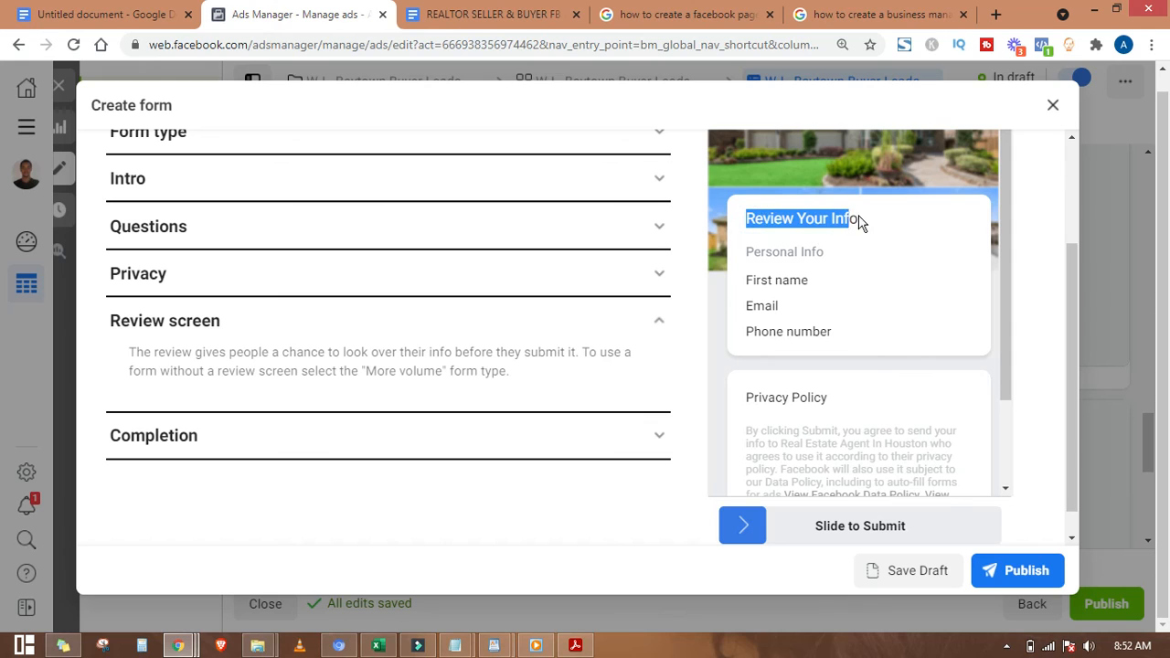
left_click(806, 224)
left_click_drag(748, 220, 875, 218)
mouse_move(1002, 264)
left_mouse_down()
mouse_move(1002, 351)
mouse_move(999, 248)
left_mouse_up()
mouse_move(1069, 327)
left_mouse_down()
mouse_move(1068, 256)
mouse_move(1067, 318)
left_mouse_up()
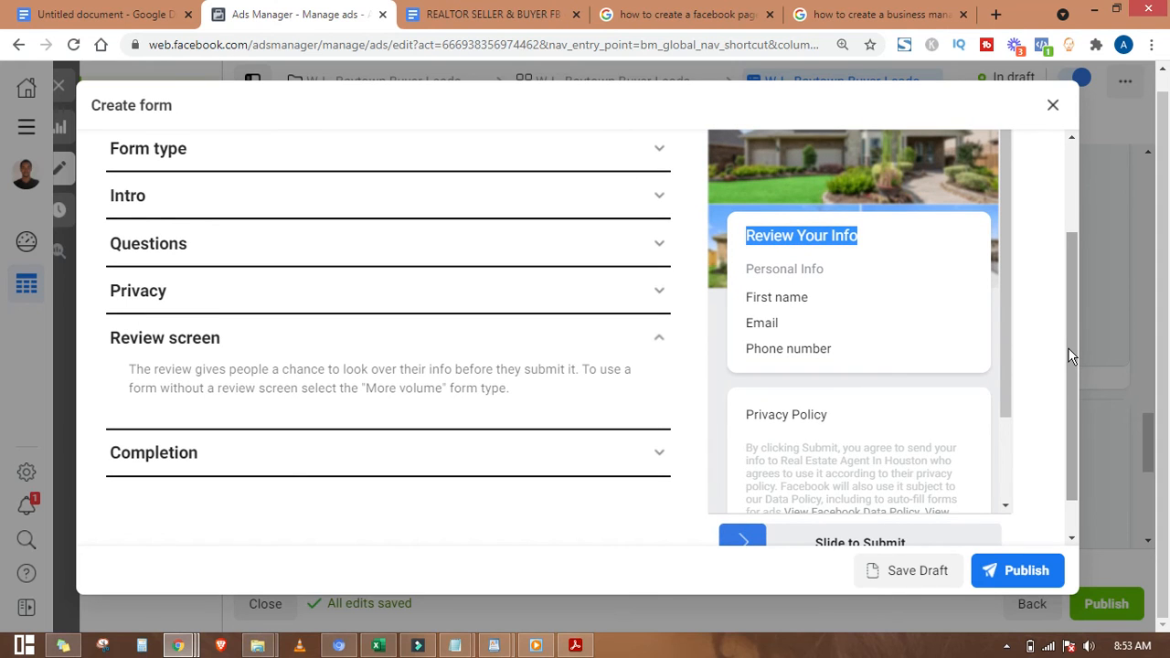
left_click_drag(1067, 347, 1068, 376)
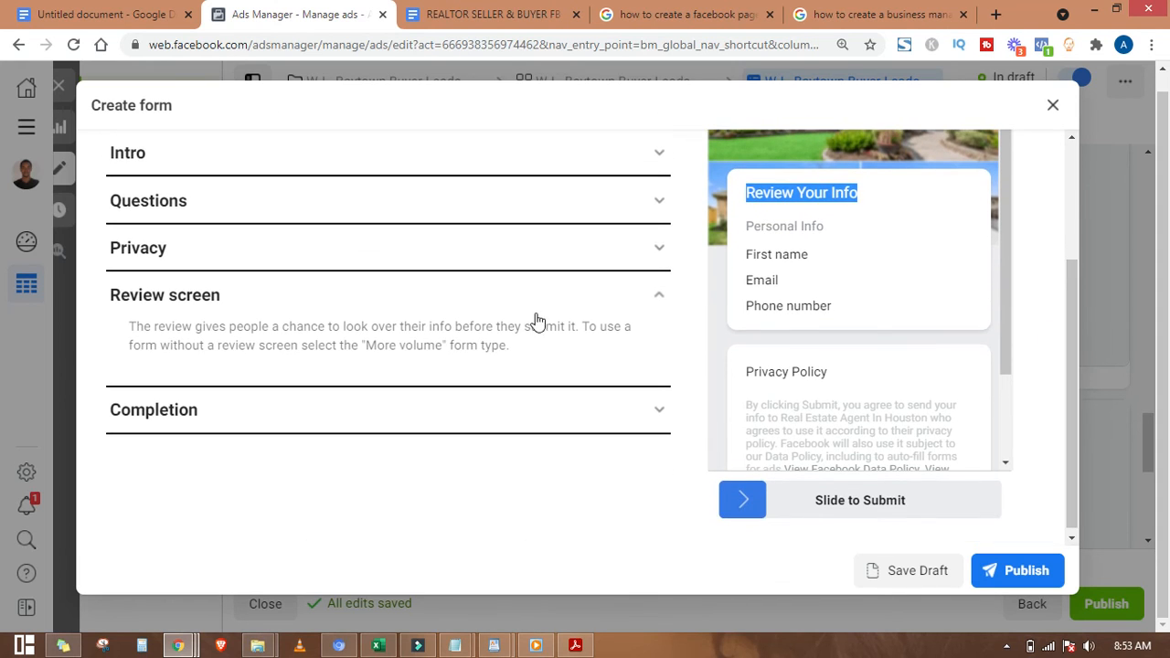
left_click(557, 295)
Step: Replace the completion headline with 'Congrats! The Free List has been sent to your email..' from the notes
left_click(607, 341)
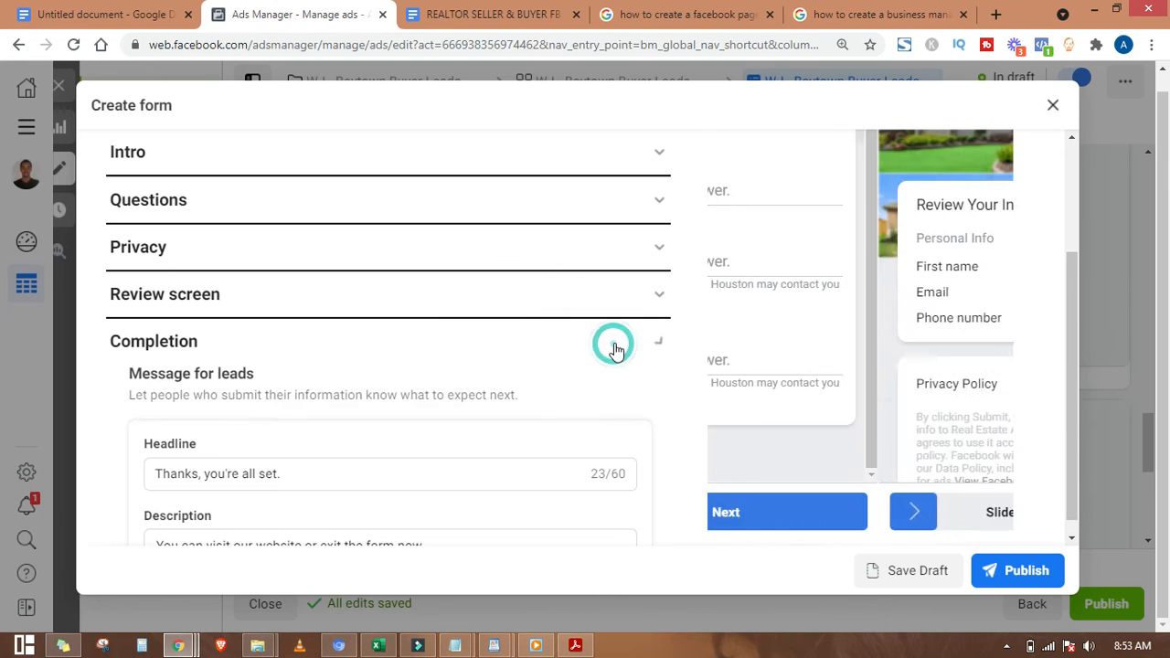
scroll(566, 357, "down", 2)
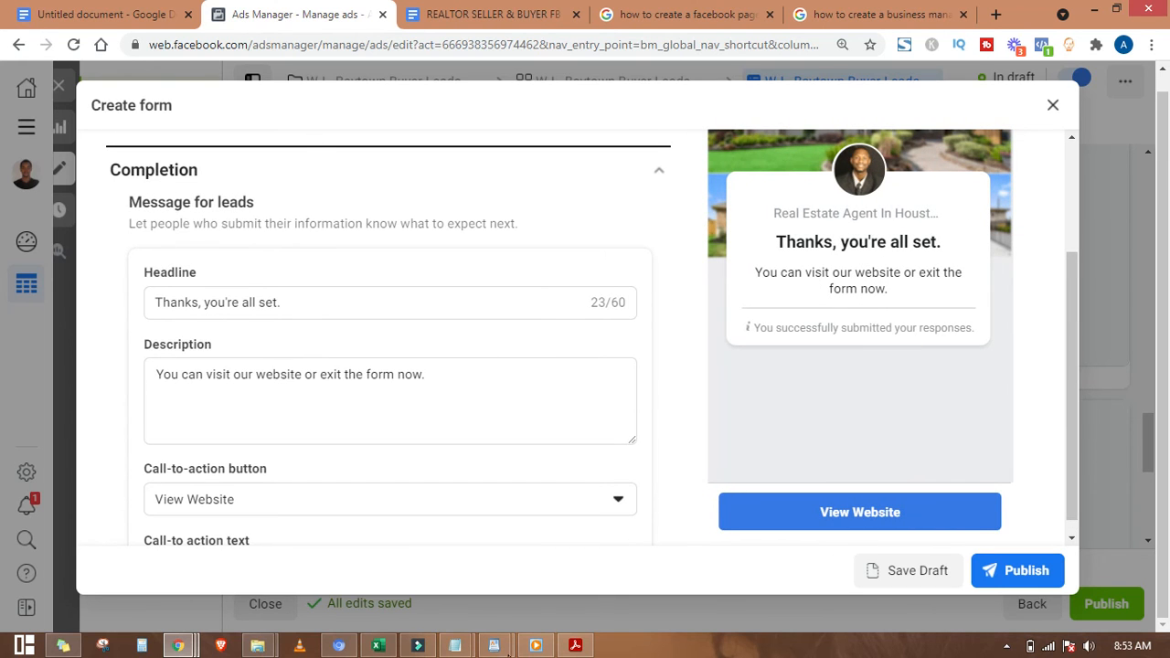
mouse_move(489, 646)
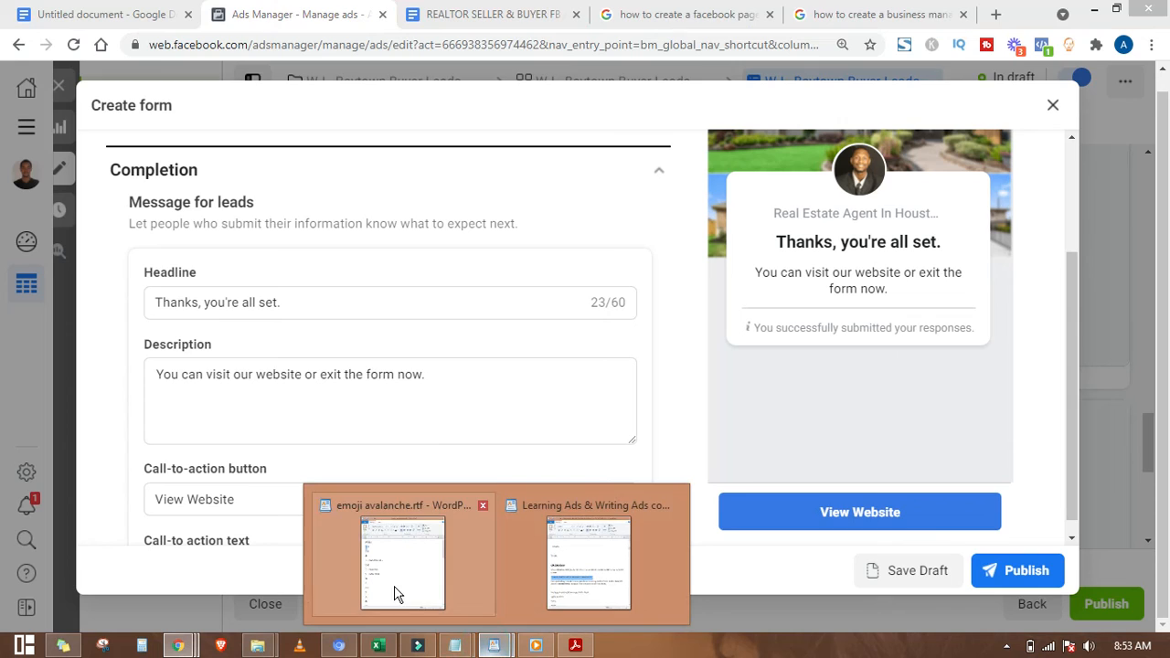
left_click(553, 556)
left_click(553, 555)
left_click(184, 449)
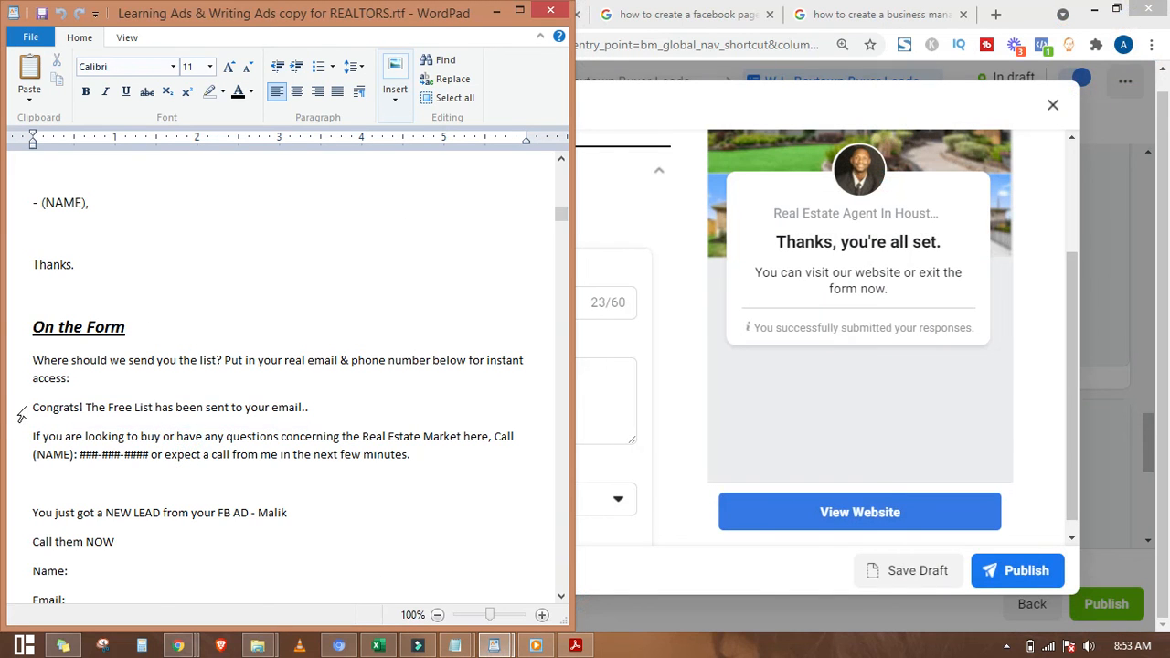
left_click(23, 408)
key("ctrl+c")
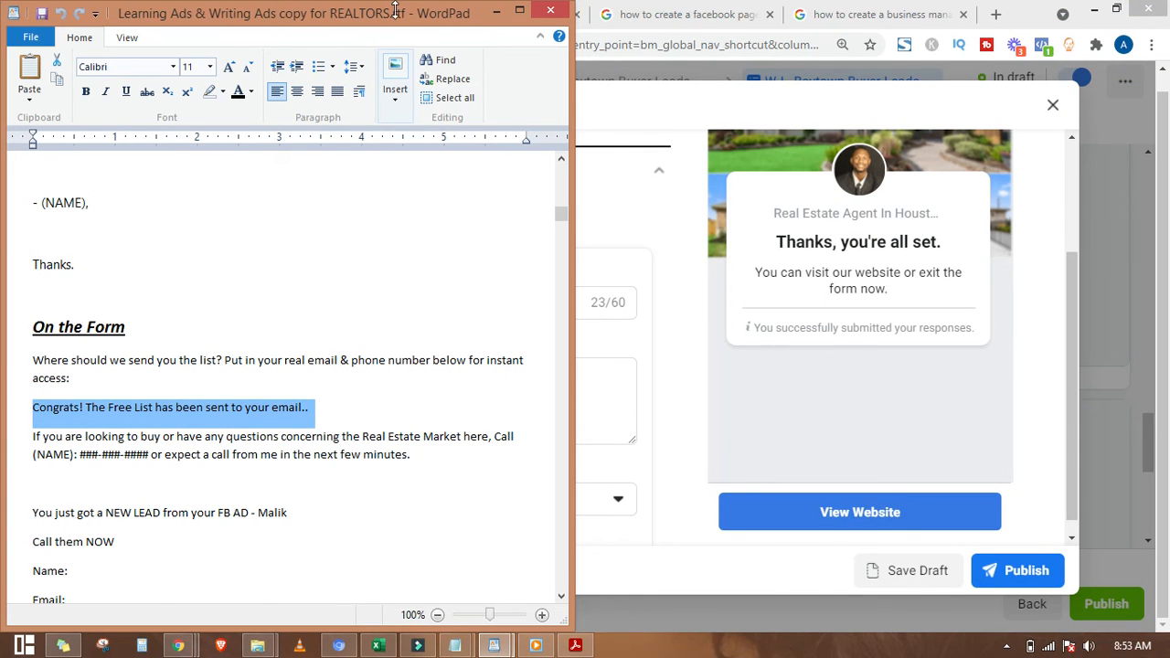
left_click(496, 10)
left_click_drag(284, 302, 123, 326)
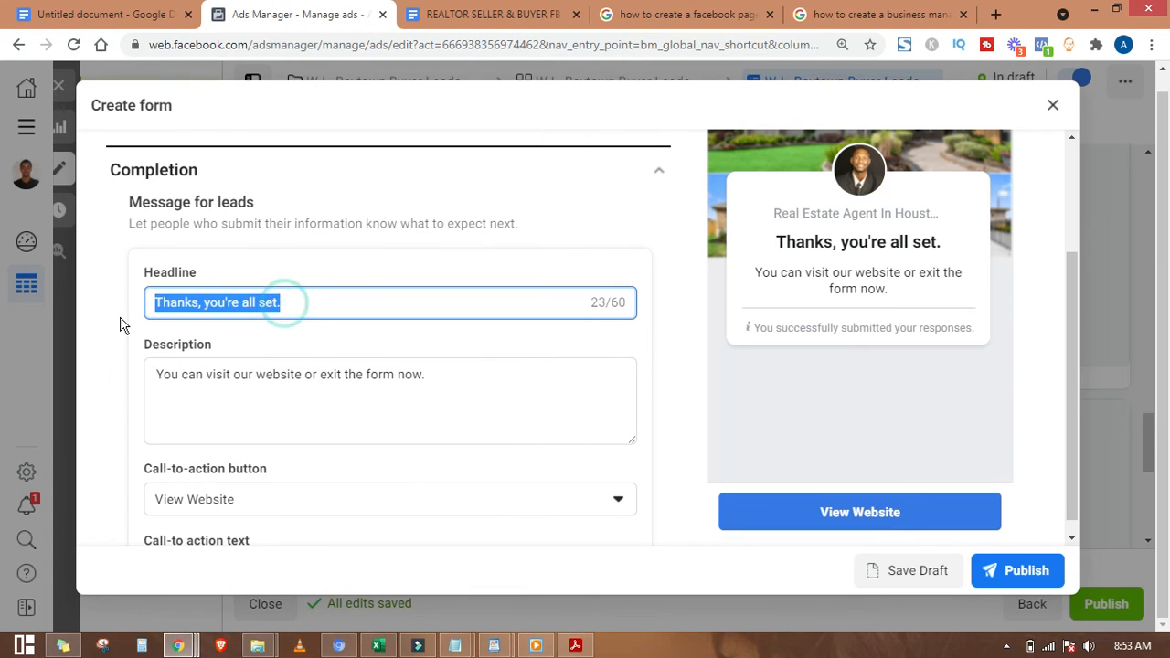
key("ctrl+v")
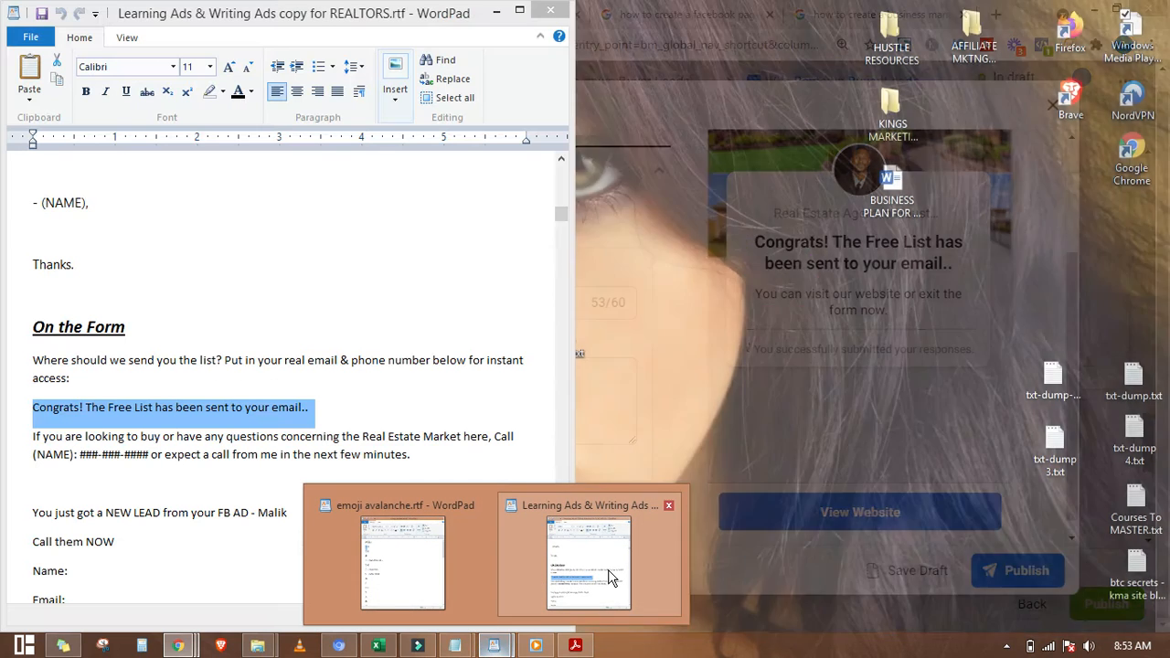
Step: Replace the default completion description with the notes' 'If you are looking to buy' call-me paragraph
left_click(603, 568)
left_click(186, 468)
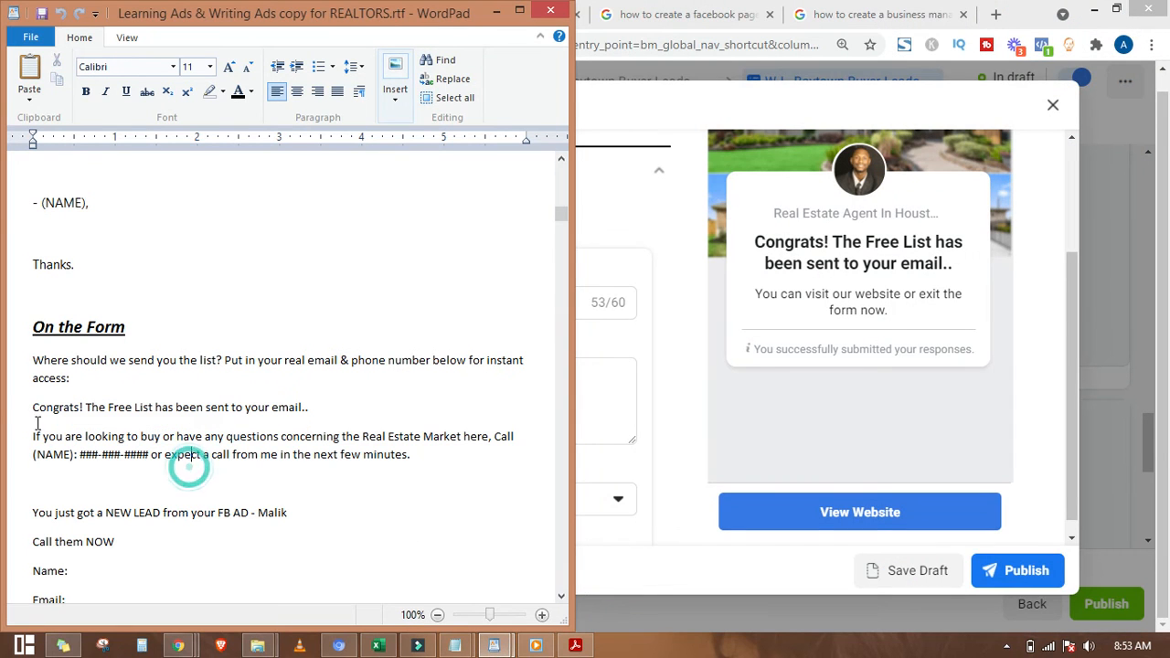
left_click_drag(26, 447, 25, 466)
key("ctrl+c")
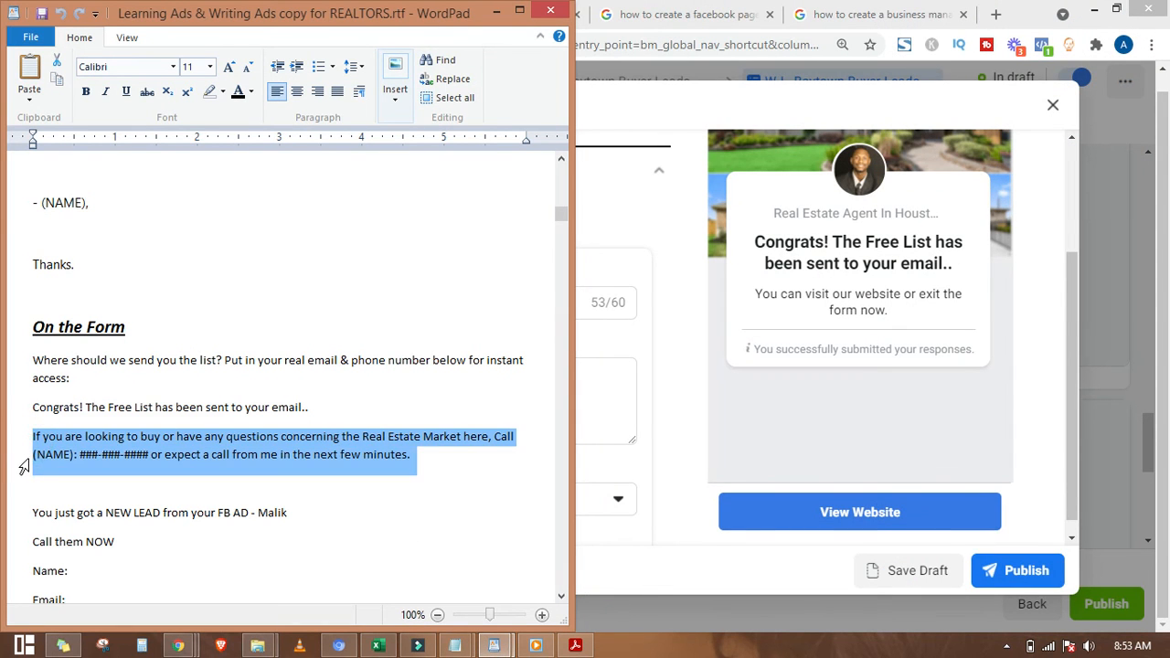
left_click(496, 11)
left_click(286, 387)
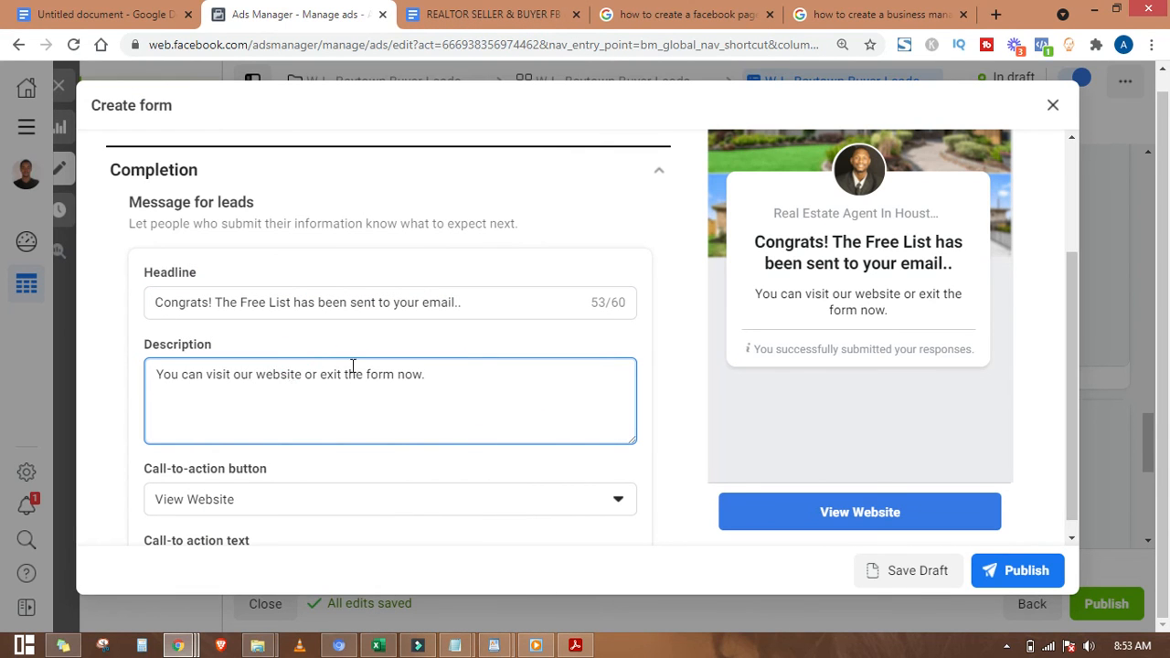
left_click_drag(473, 378, 152, 382)
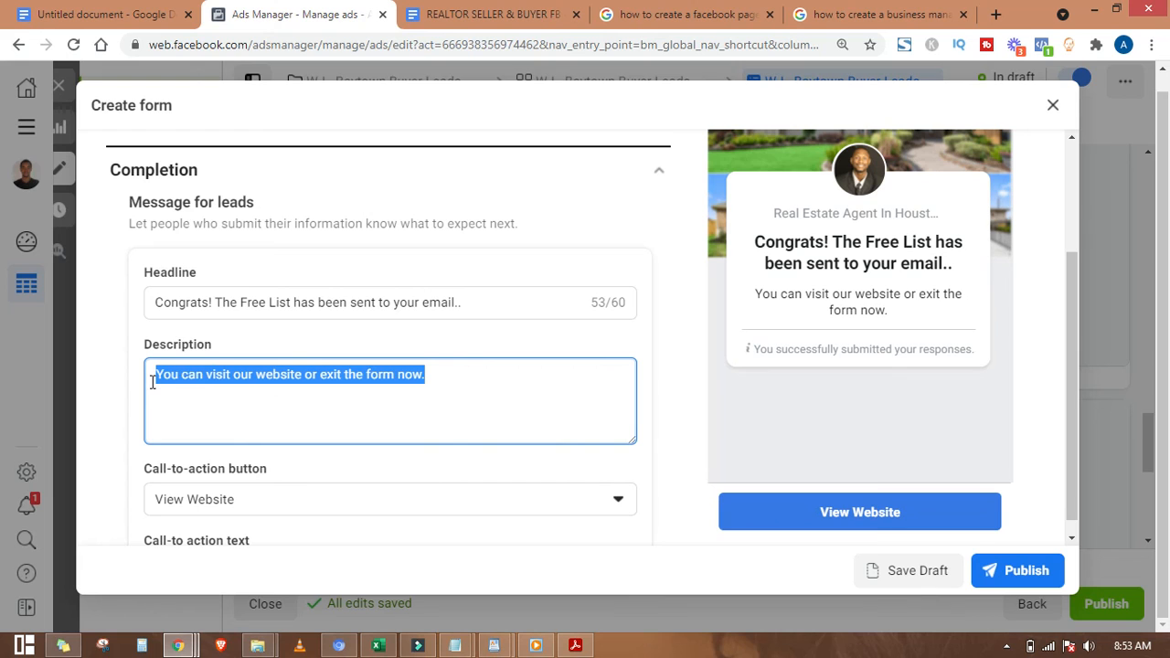
key("BackSpace")
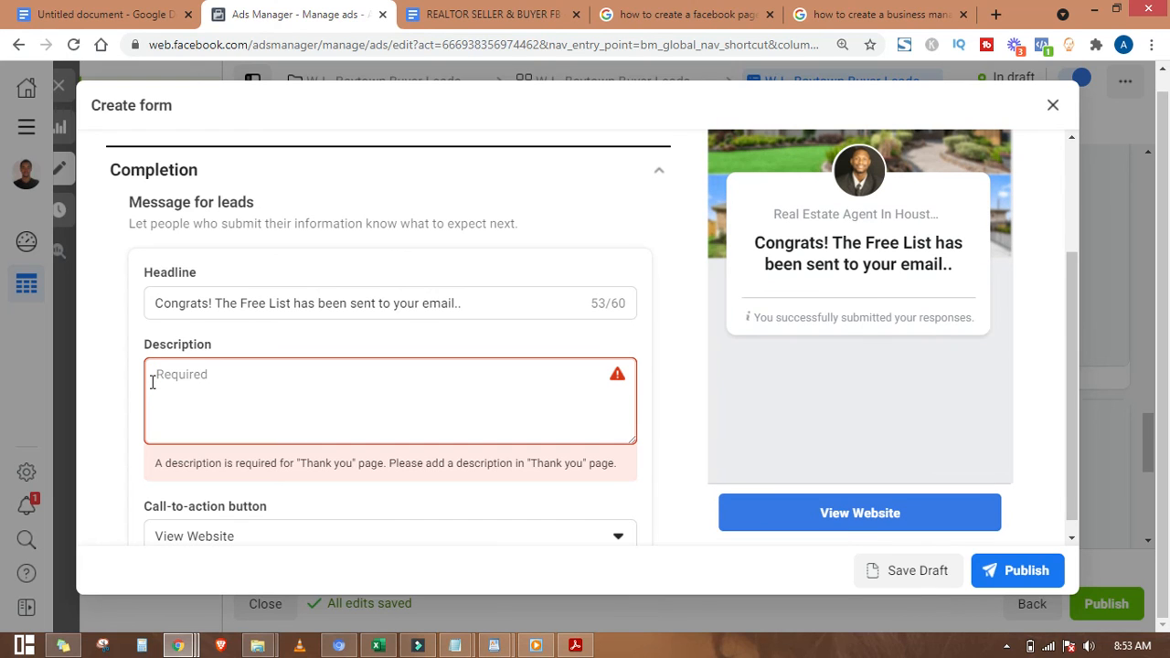
key("ctrl+v")
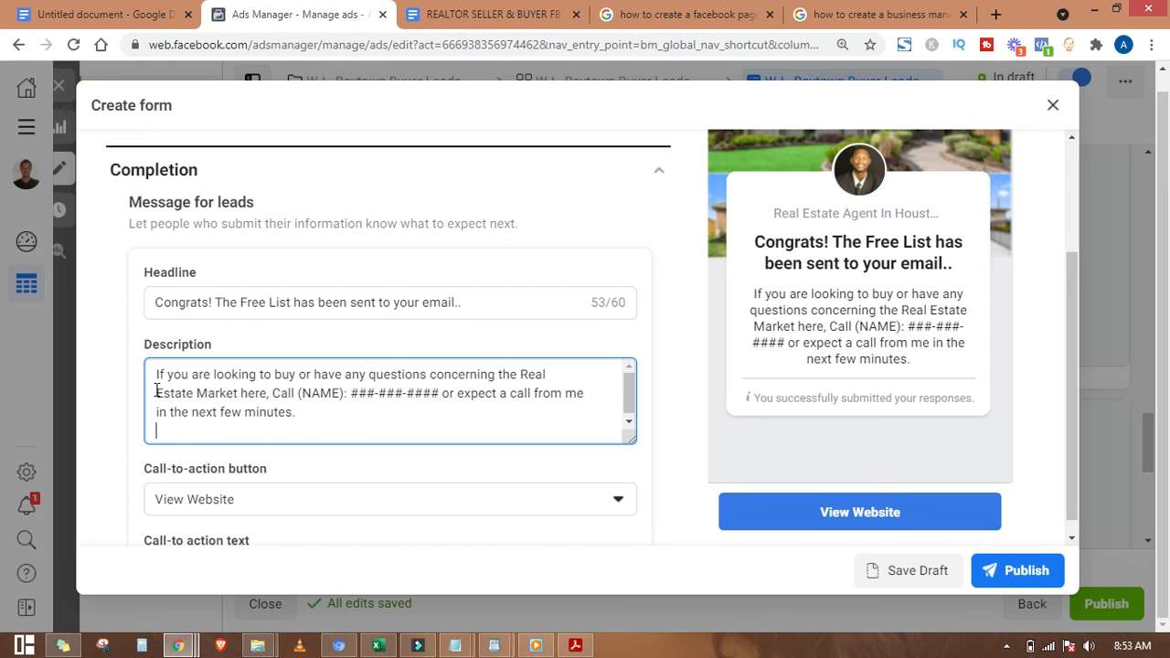
key("BackSpace")
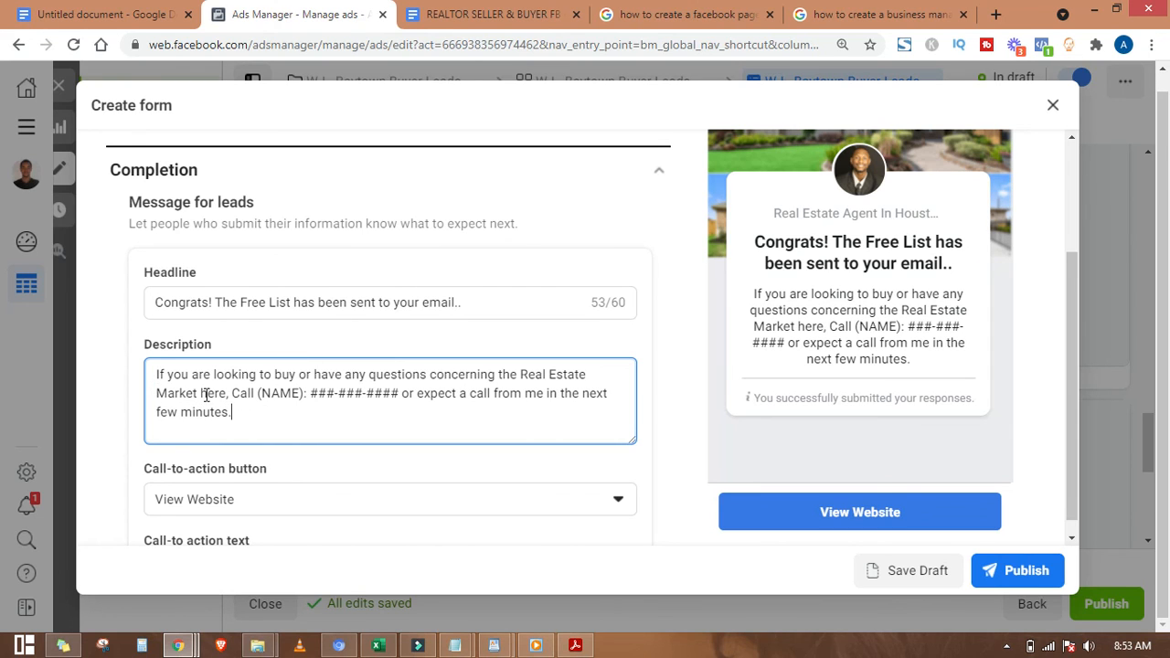
key("ctrl+a")
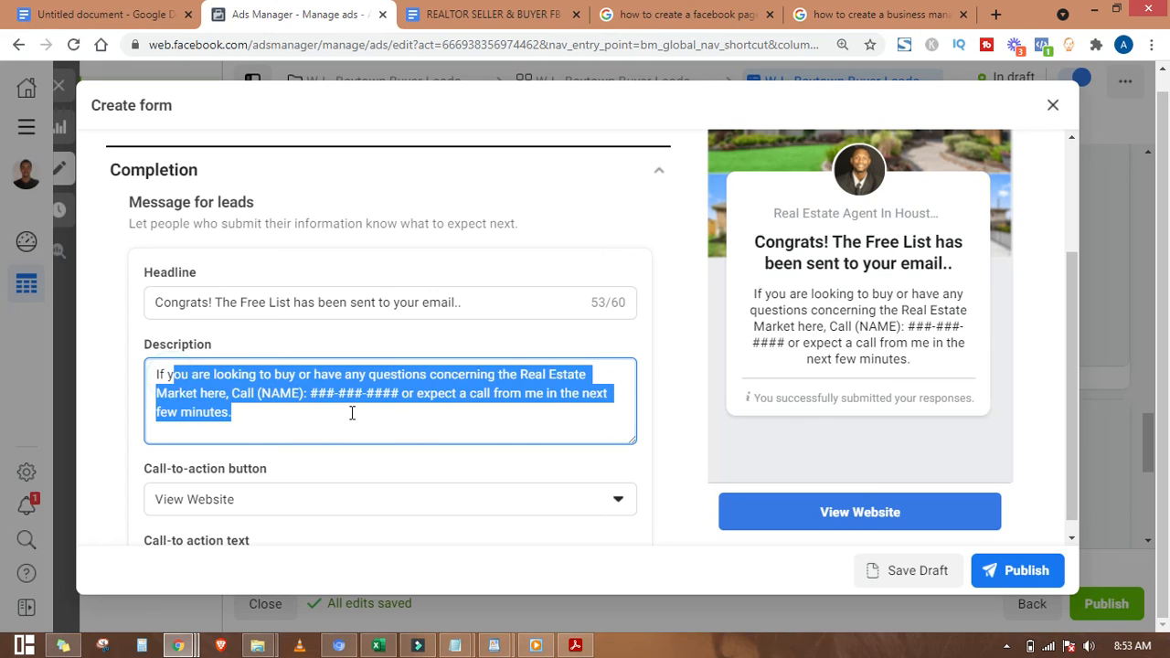
left_click(343, 412)
left_click_drag(262, 413, 377, 414)
left_click(184, 388)
left_click(370, 411)
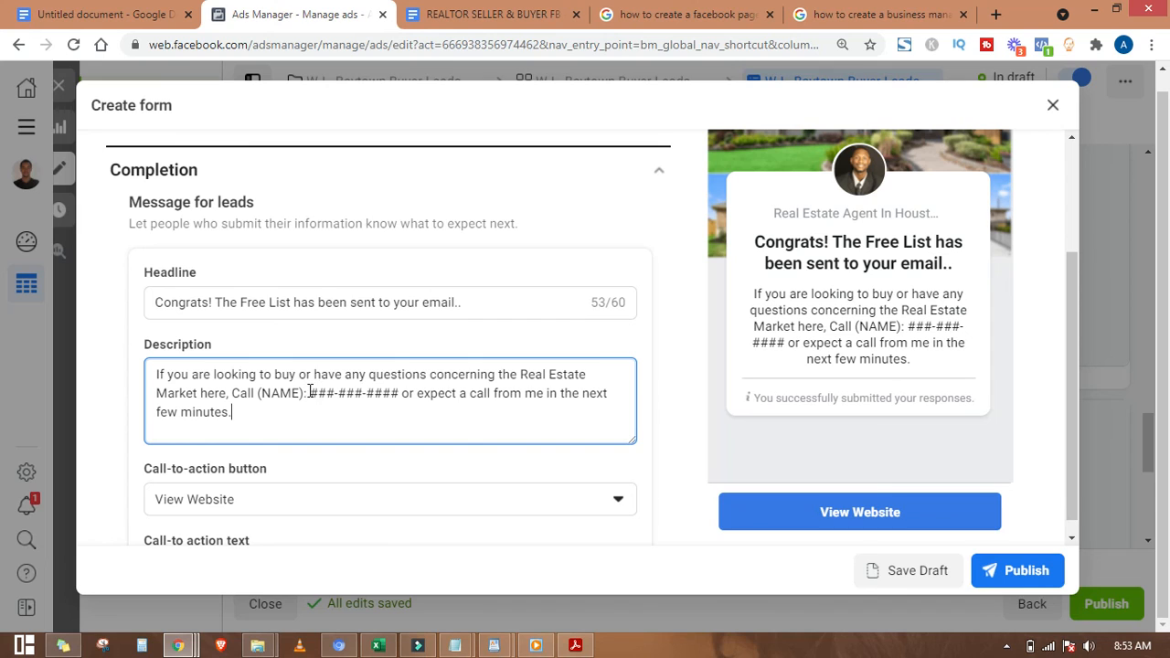
Step: Replace the (NAME) and ###-###-#### placeholders with the agent's name and phone number
left_click_drag(311, 393, 354, 392)
left_click(465, 374)
left_click_drag(262, 393, 302, 392)
key("BackSpace")
key("BackSpace")
key("Delete")
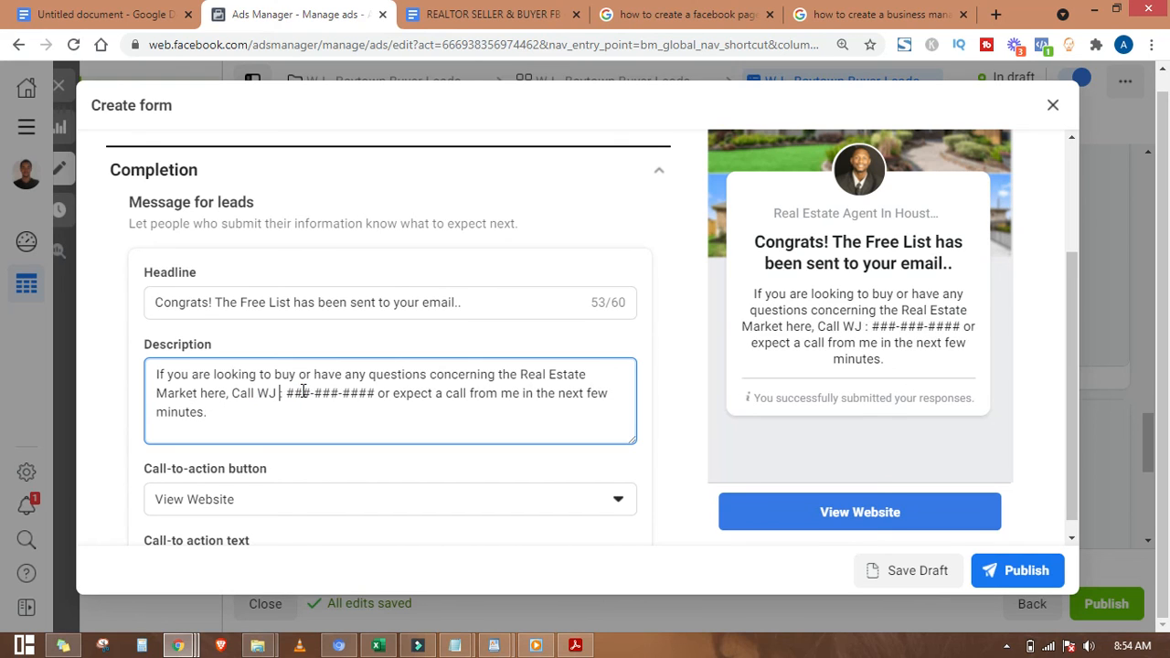
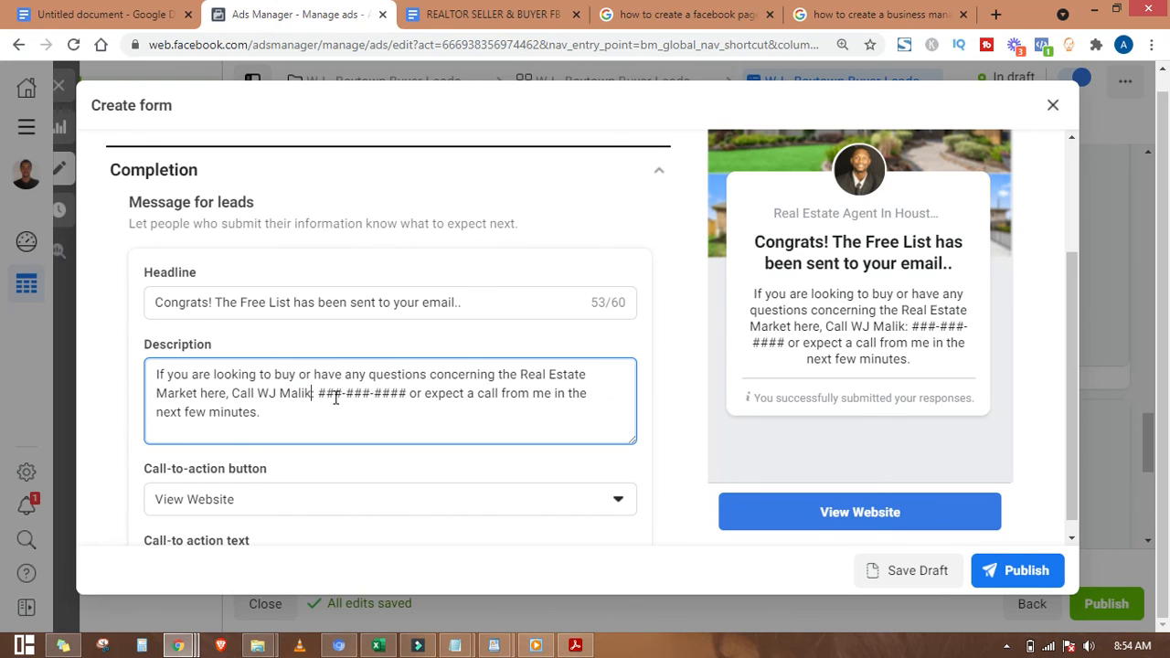
left_click_drag(320, 392, 411, 391)
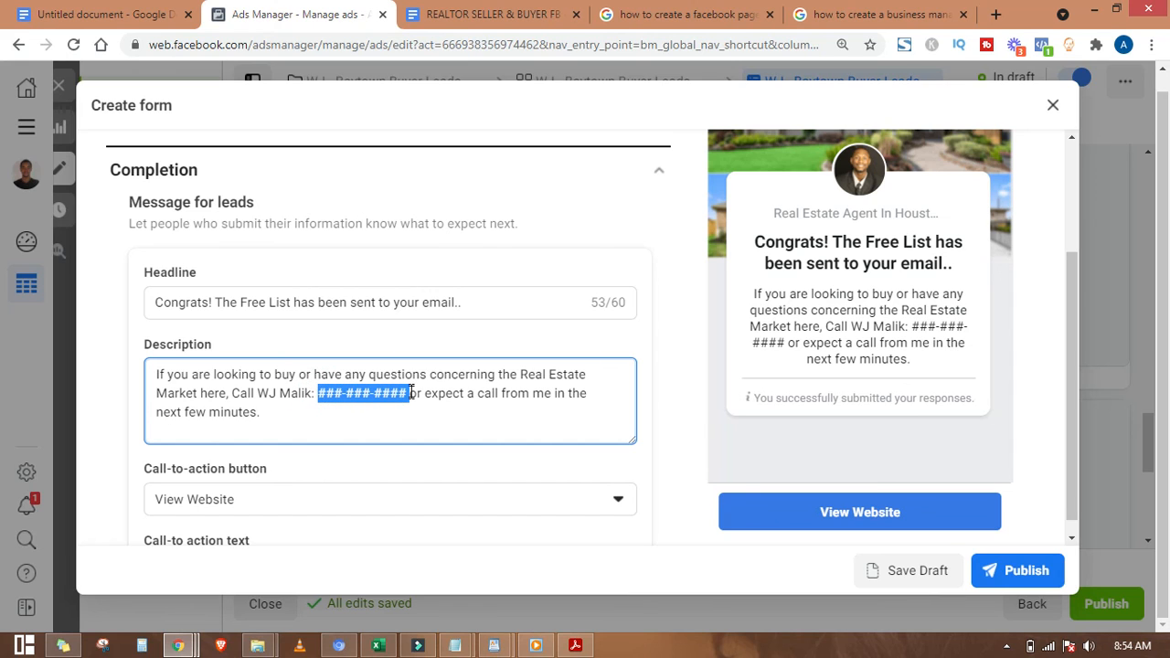
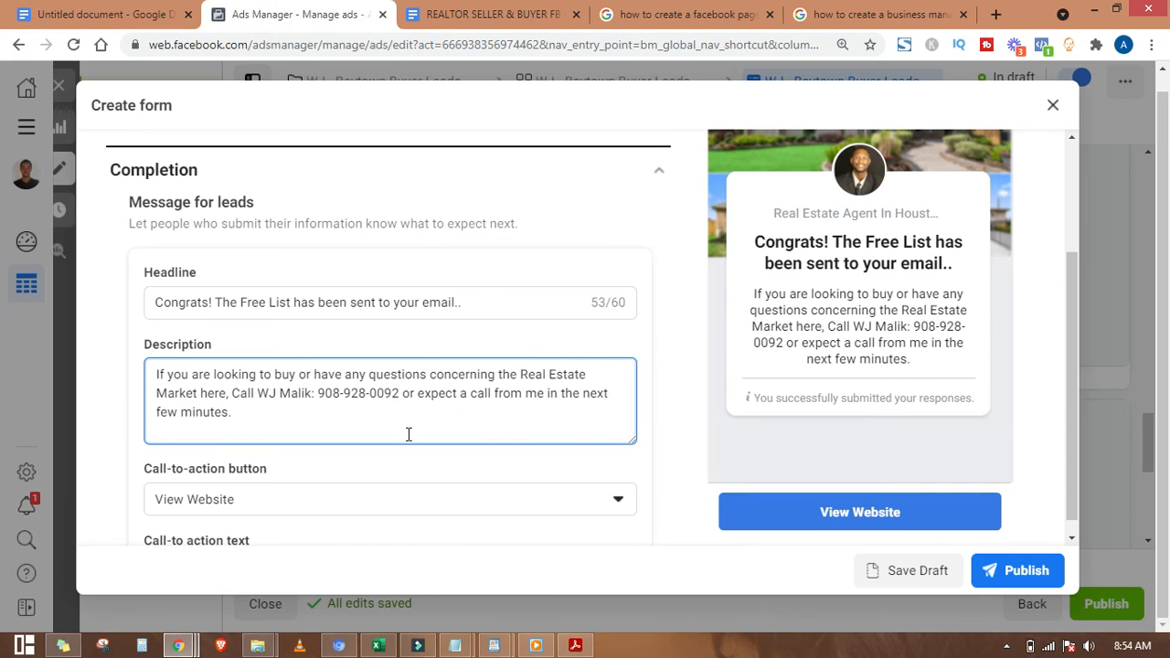
left_click(408, 421)
Step: Check the new headline and description in the form preview card
scroll(301, 428, "down", 2)
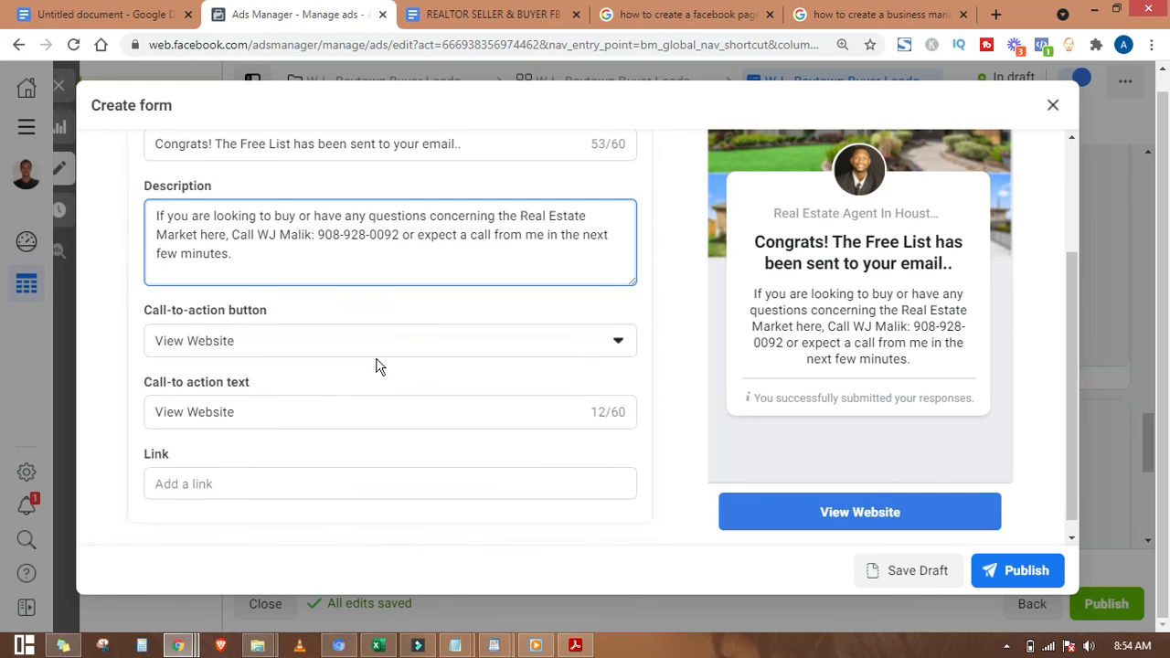
double_click(263, 264)
left_click_drag(263, 264, 131, 216)
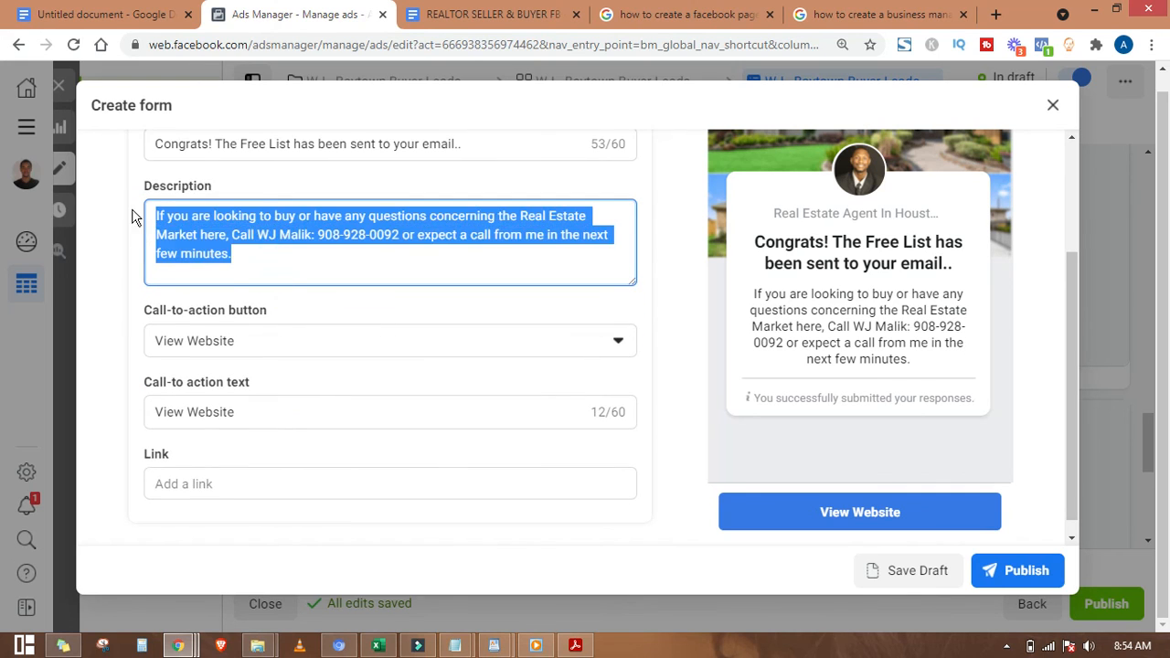
left_click_drag(755, 241, 958, 267)
left_click(854, 241)
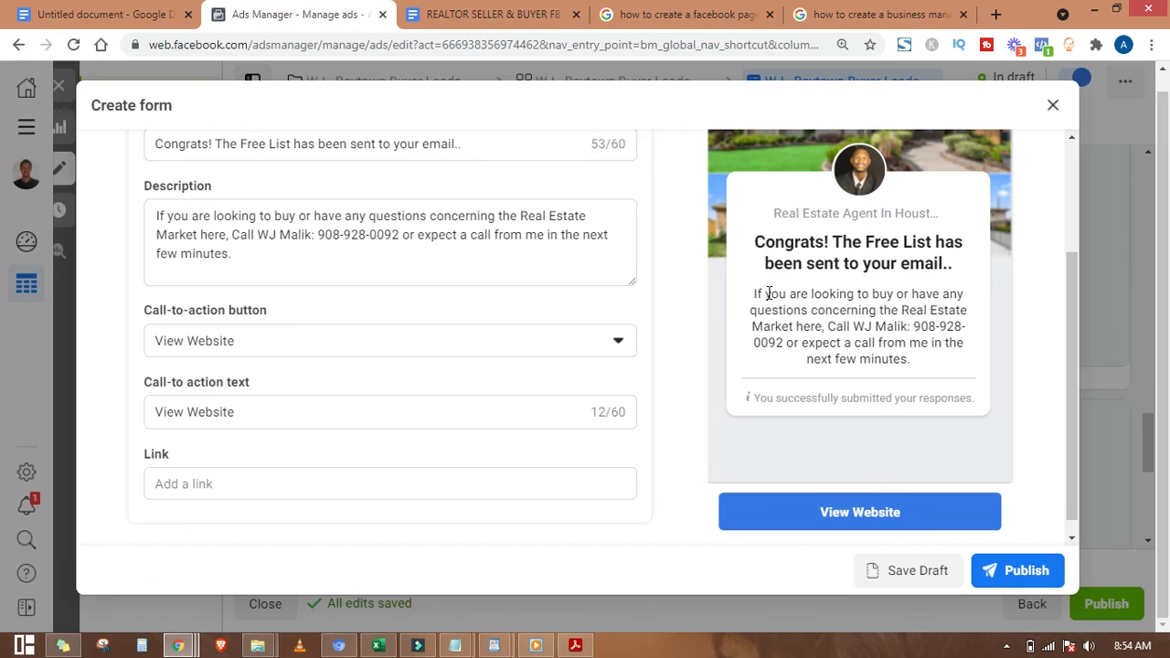
left_click_drag(768, 293, 920, 362)
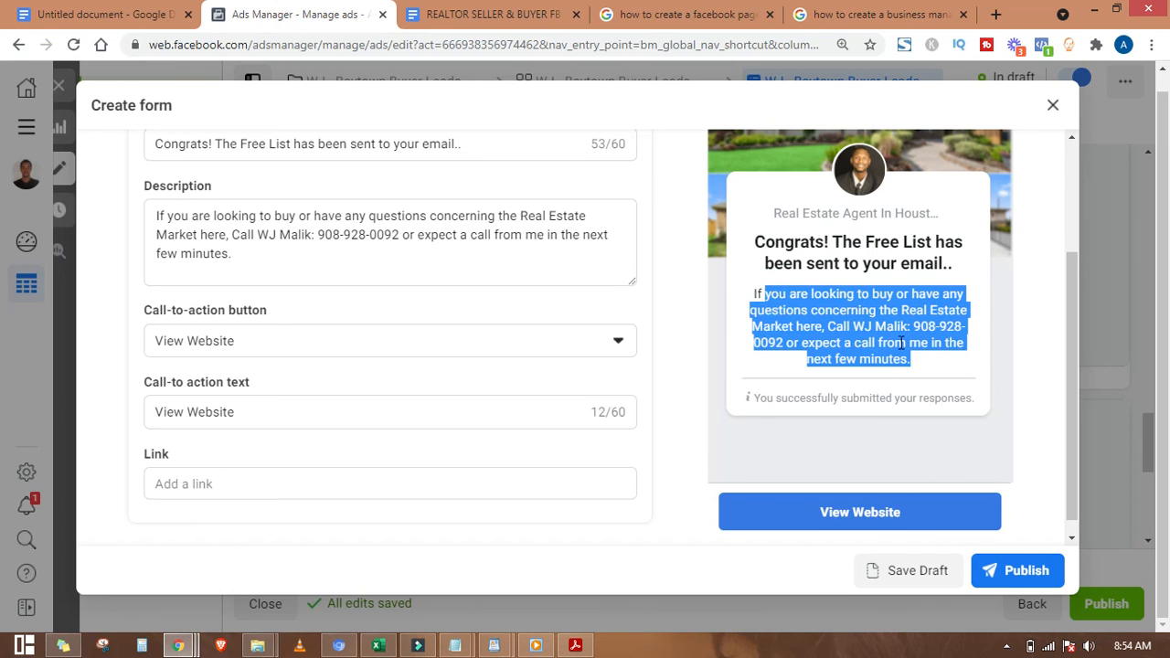
Step: Set the completion button to Call Business labelled 'Click Here To Call Now'
left_click(891, 336)
left_click(324, 341)
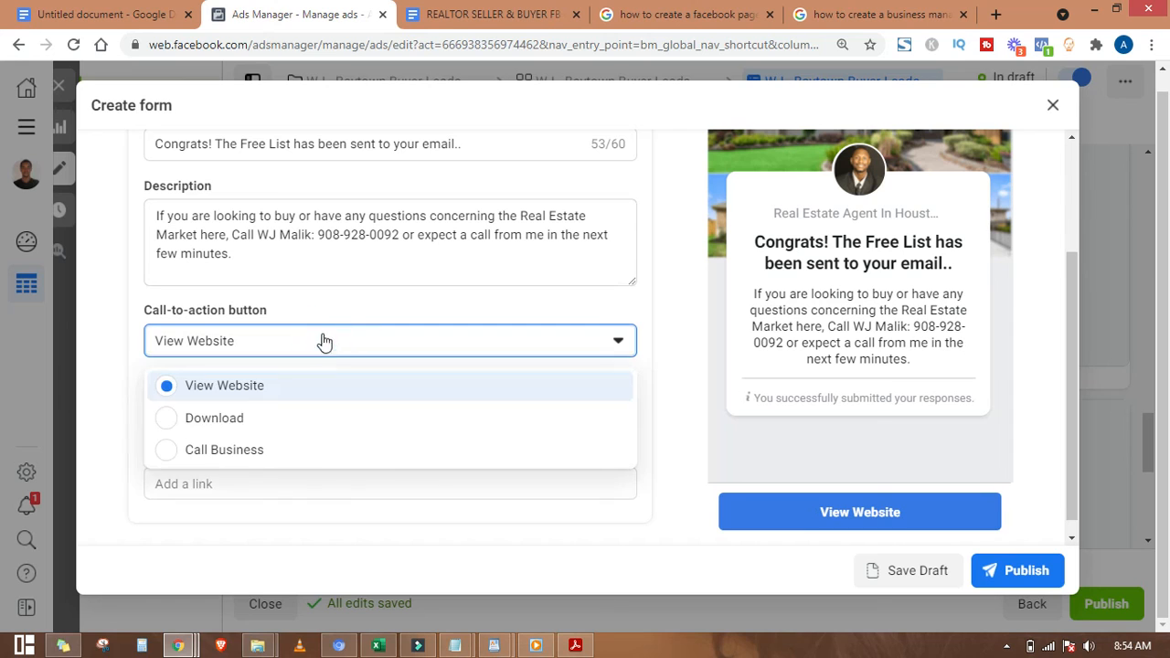
left_click(252, 451)
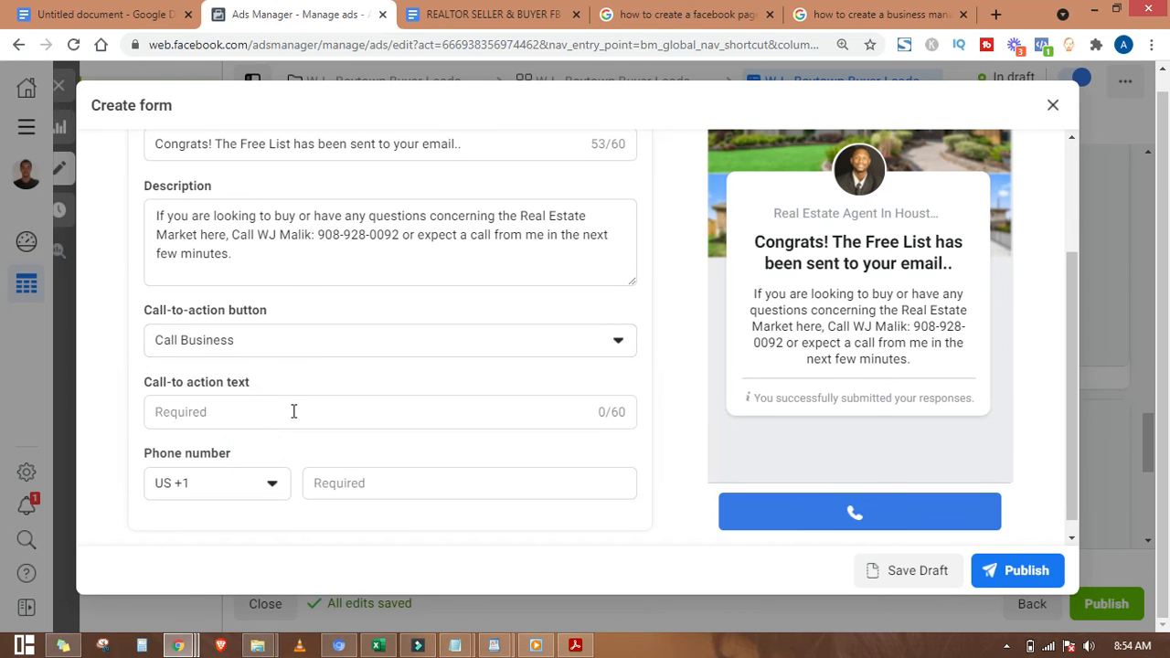
left_click(343, 413)
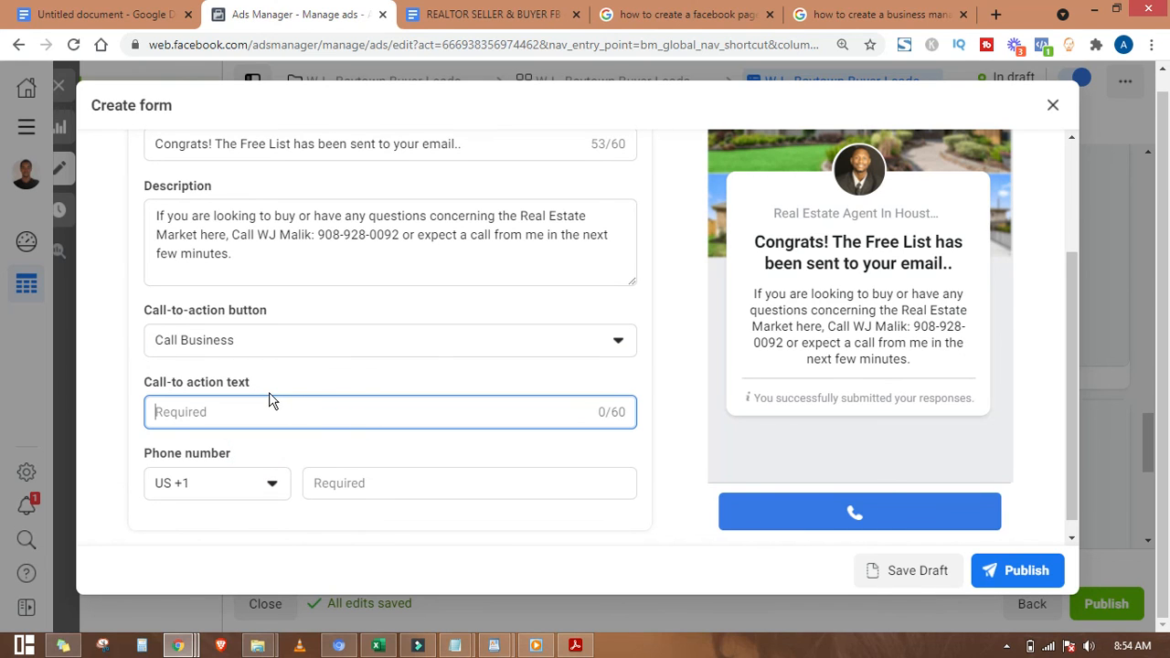
type("Click")
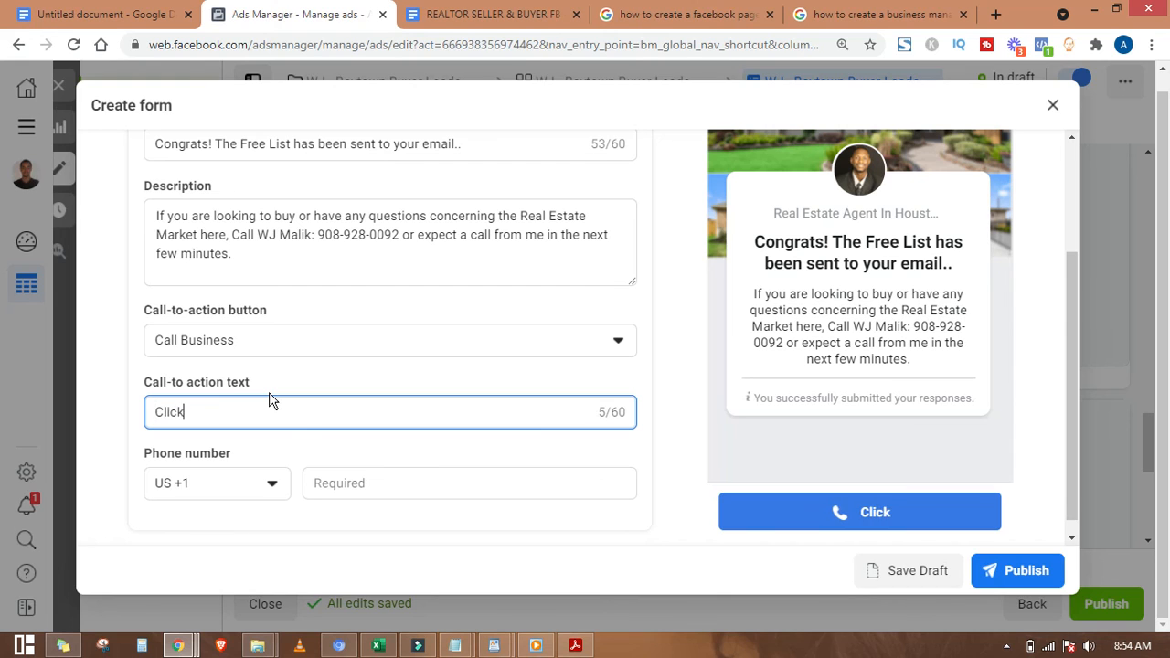
type(" Here To ")
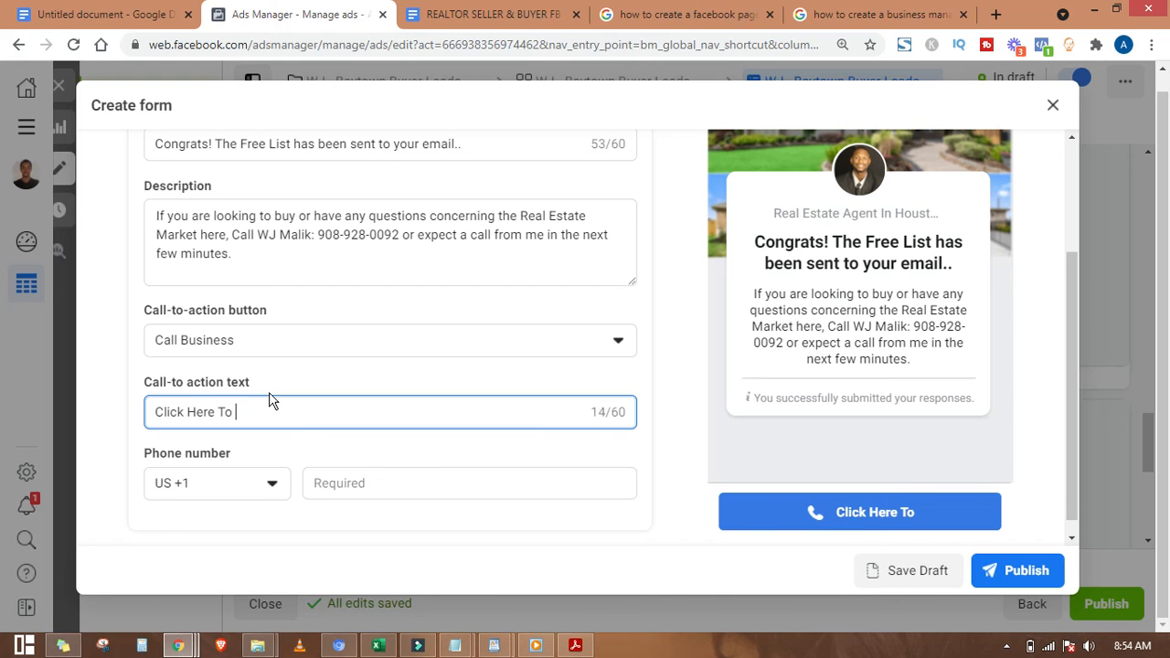
type("Call Now")
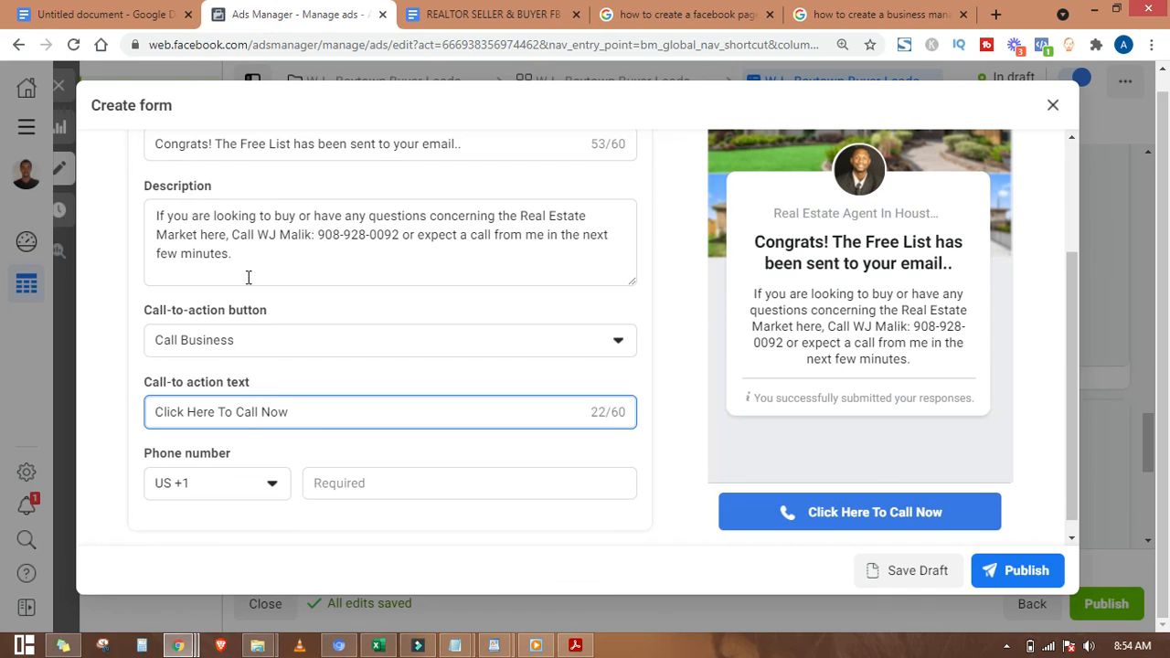
Step: Copy the agent's phone number from the description into the Phone number field
scroll(248, 277, "down", 1)
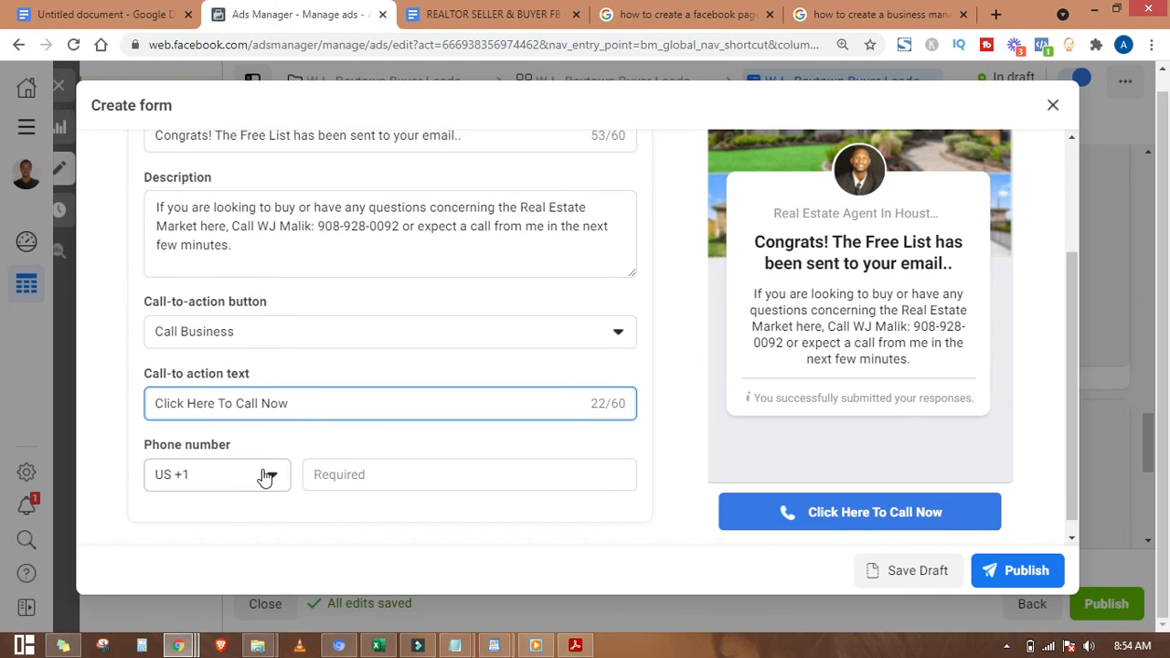
left_click(340, 472)
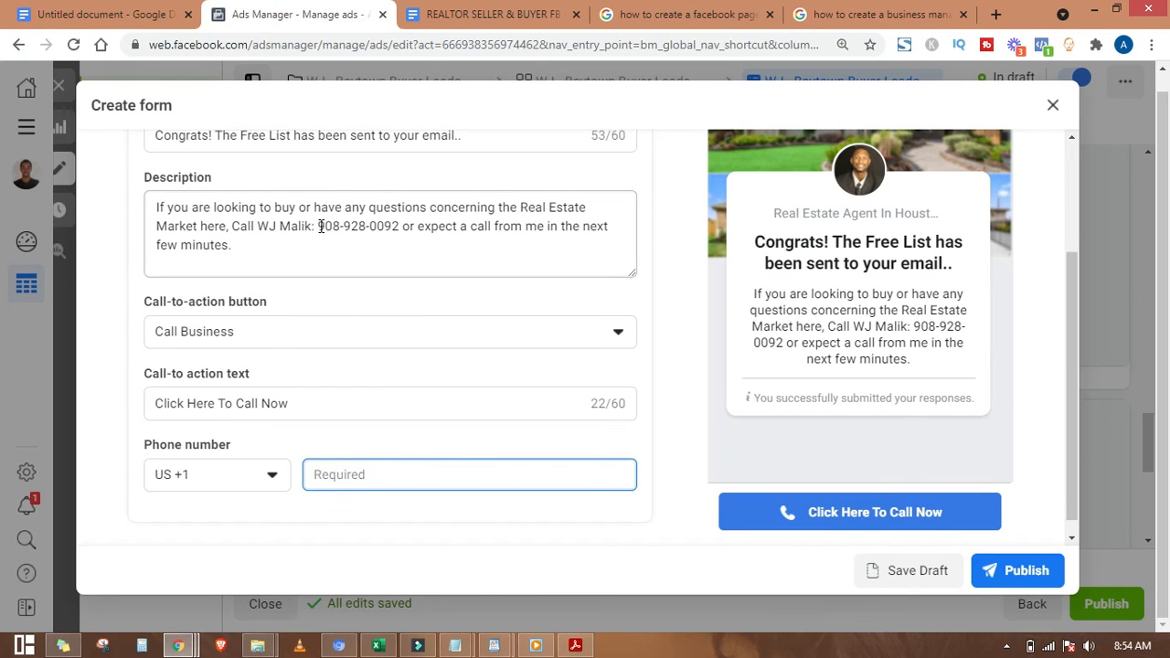
left_click_drag(319, 226, 397, 223)
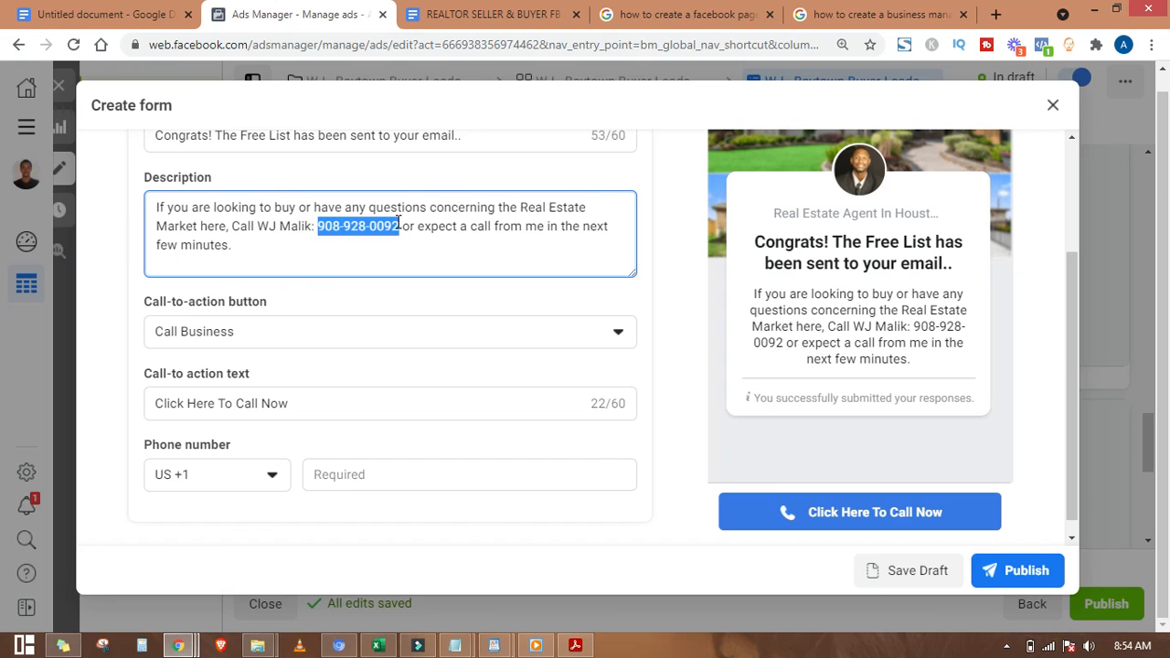
left_click(382, 476)
key("ctrl+v")
left_click(527, 510)
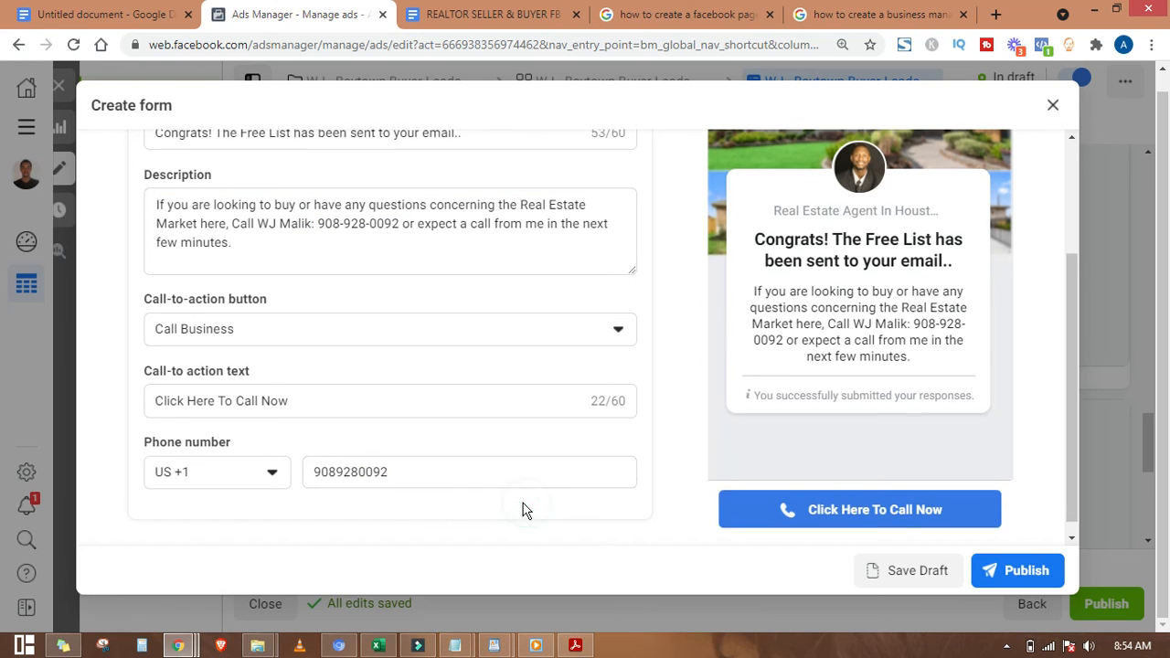
scroll(473, 440, "down", 1)
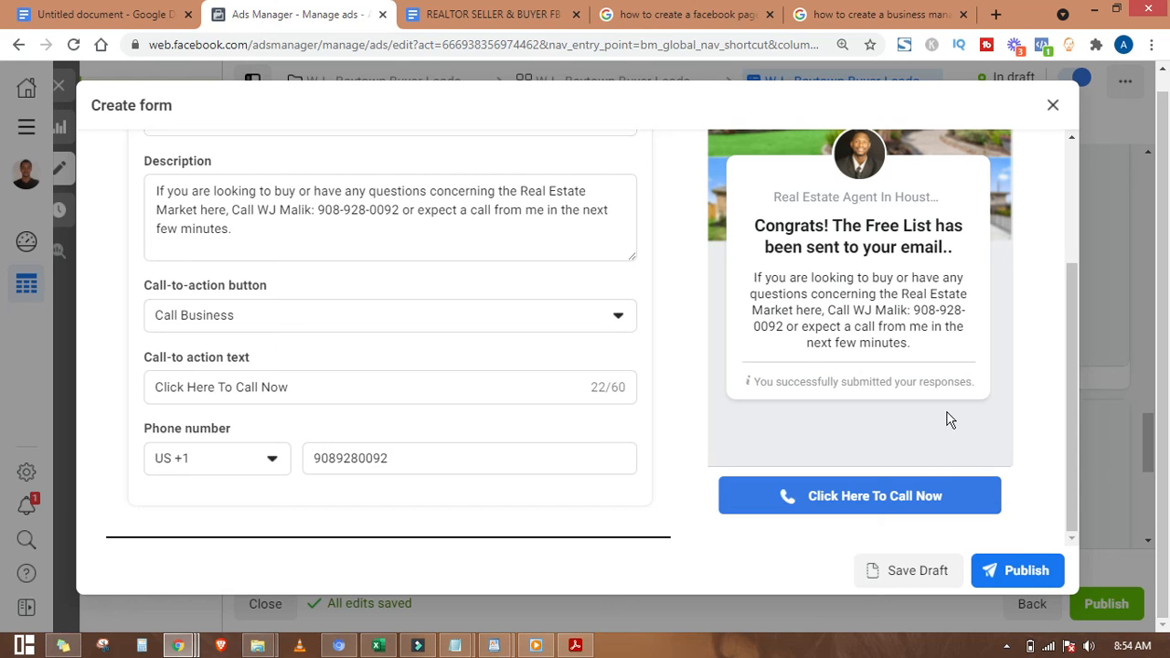
Step: Step the preview back to Prefill information, save the form as a draft, and close the editor
left_click_drag(1071, 403, 1059, 442)
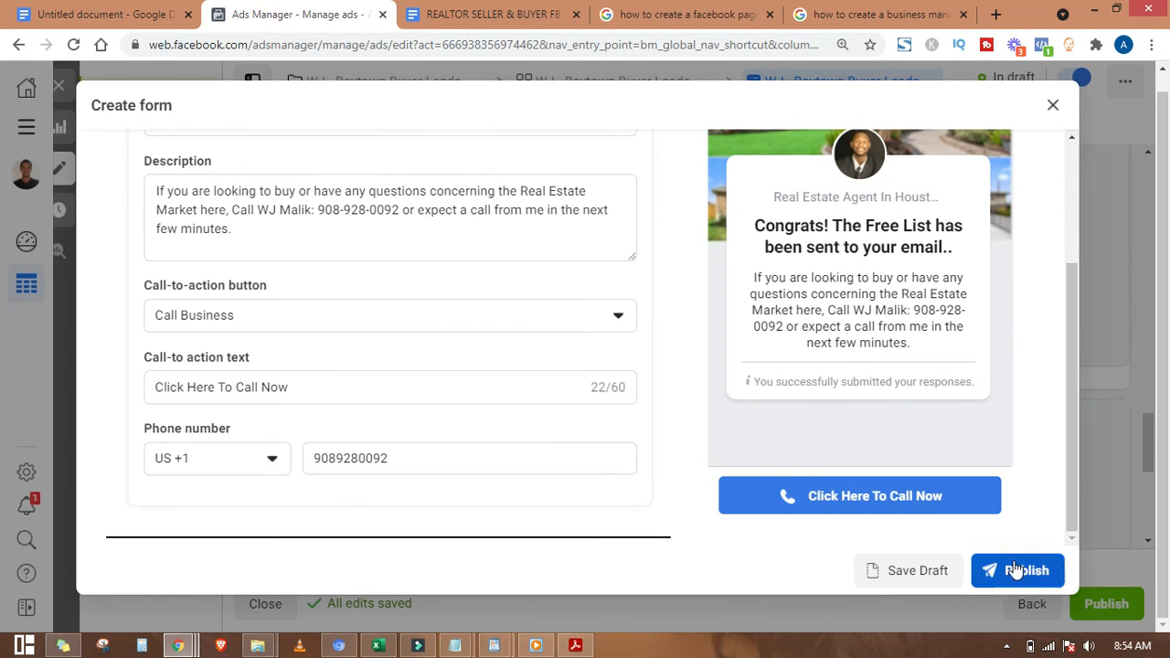
left_click_drag(1068, 349, 1076, 241)
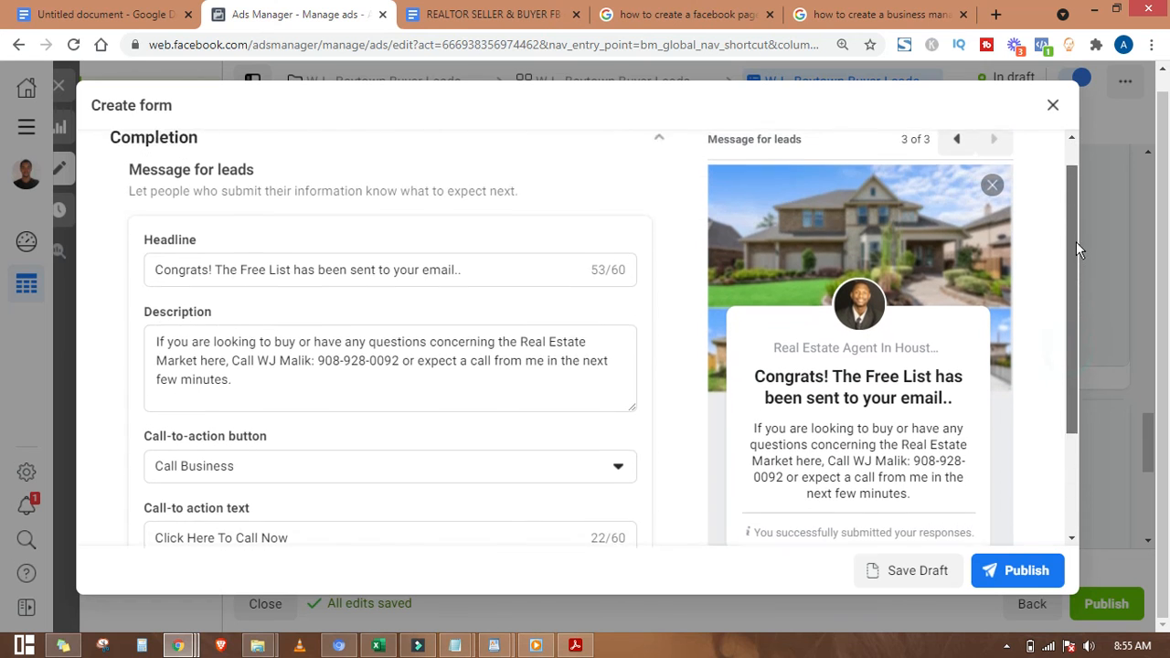
left_click(956, 161)
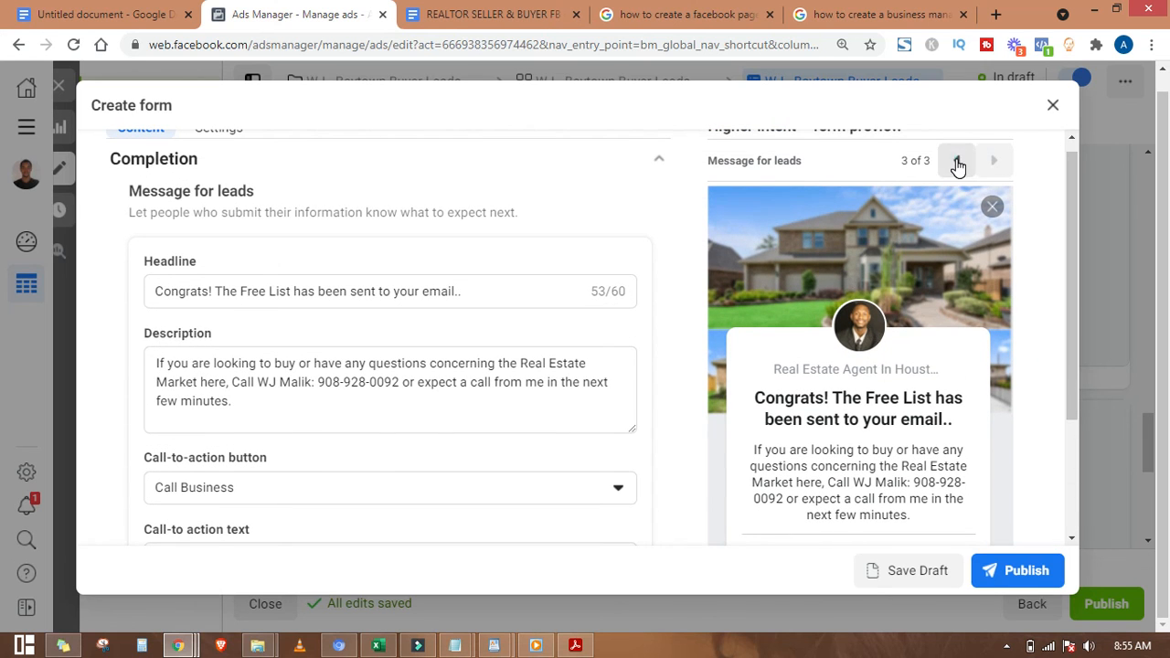
left_click(956, 161)
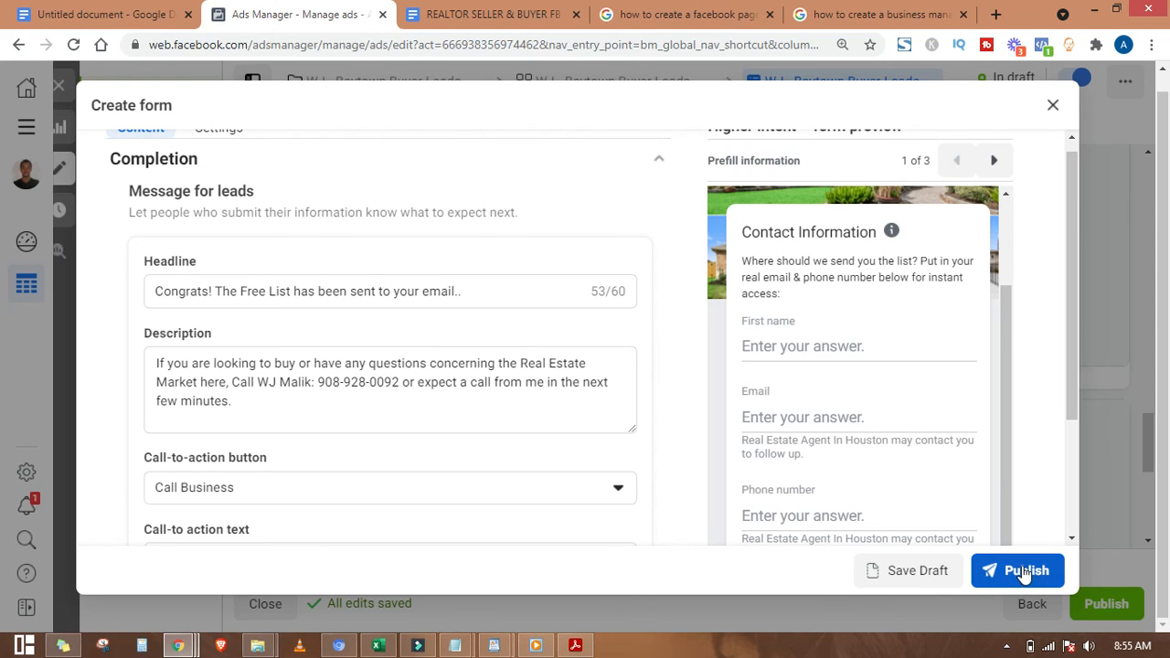
left_click_drag(1071, 331, 1071, 405)
left_click(1002, 441)
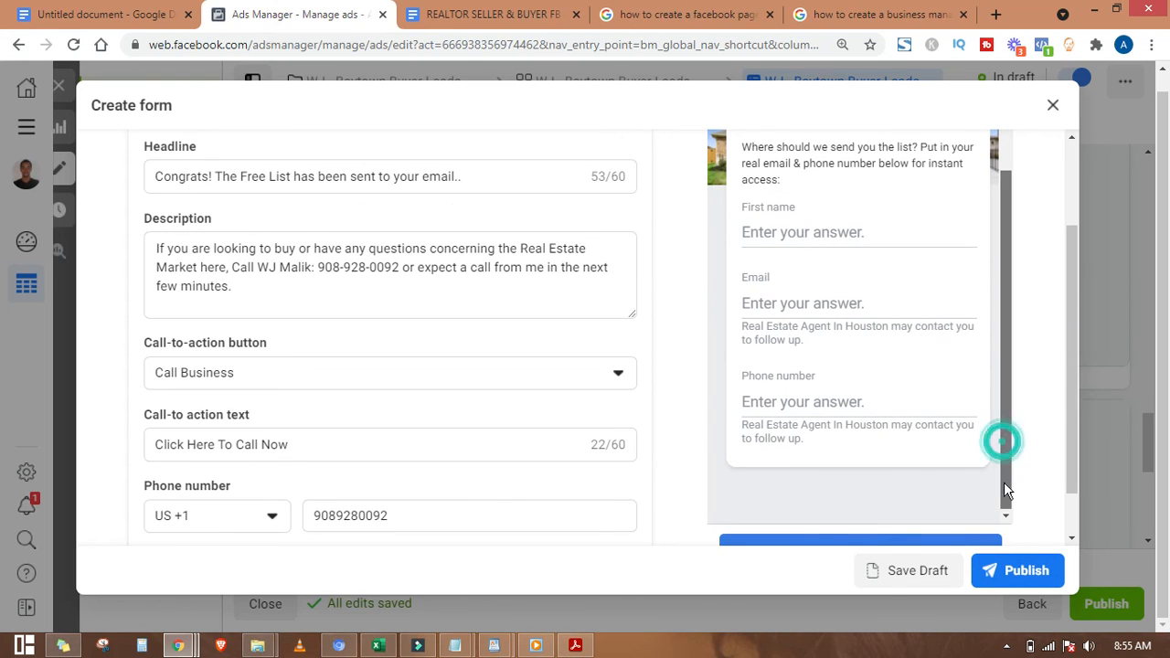
left_click(919, 572)
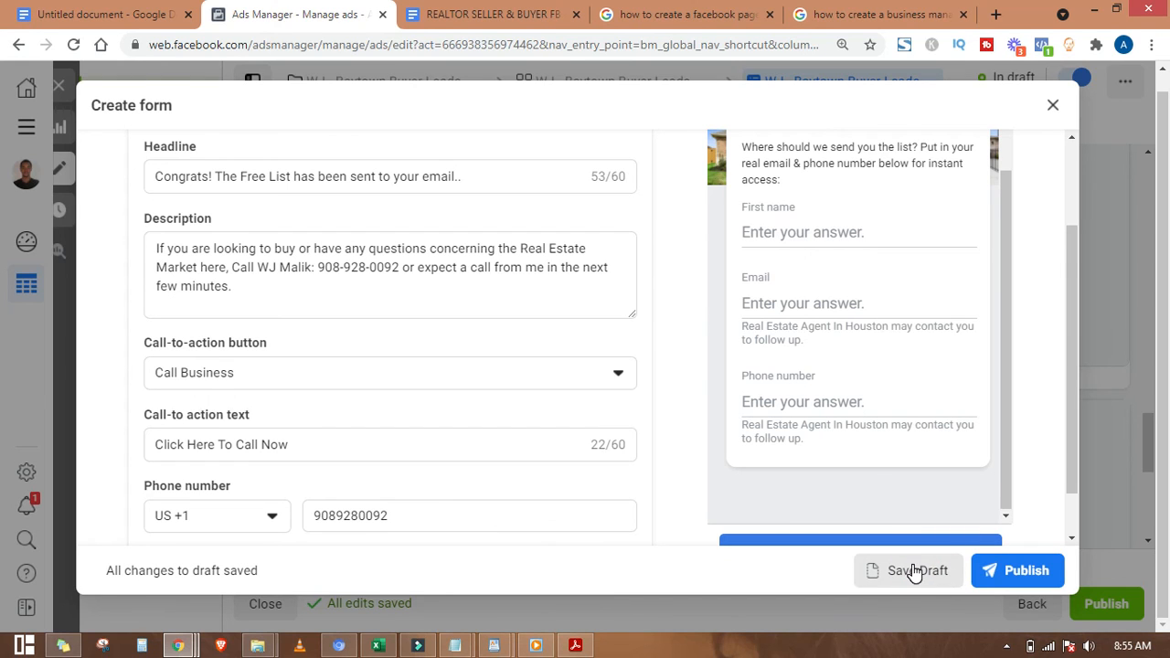
scroll(914, 566, "down", 1)
left_click(1053, 104)
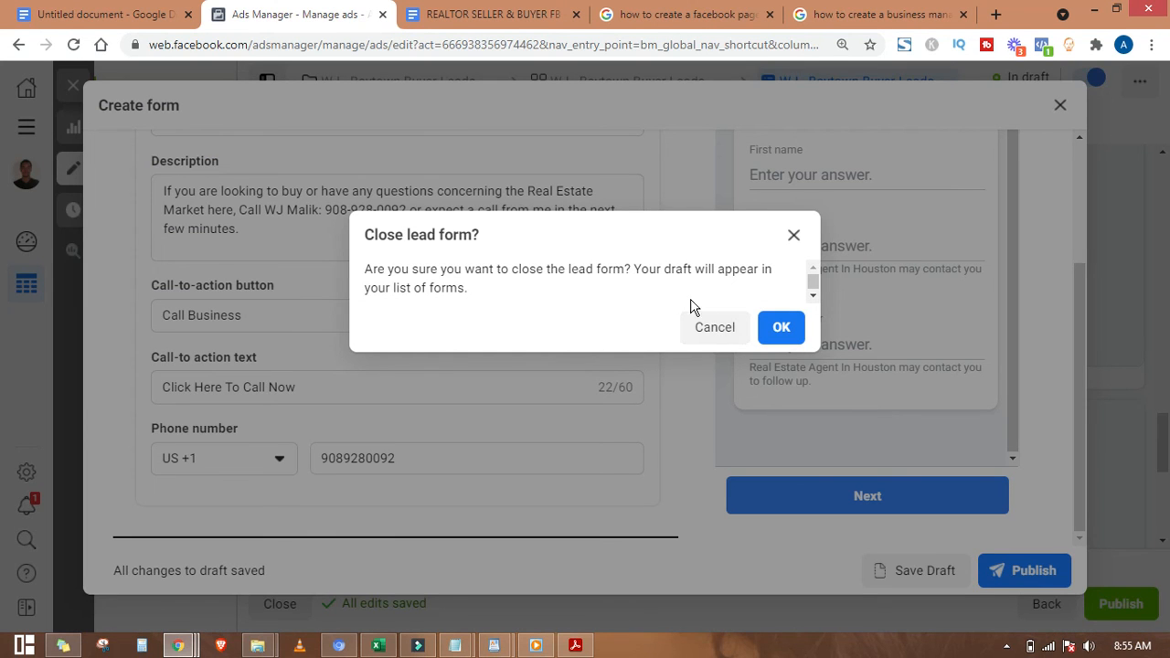
Step: Confirm closing the lead form and expand the ad's full text in the preview
left_click(781, 335)
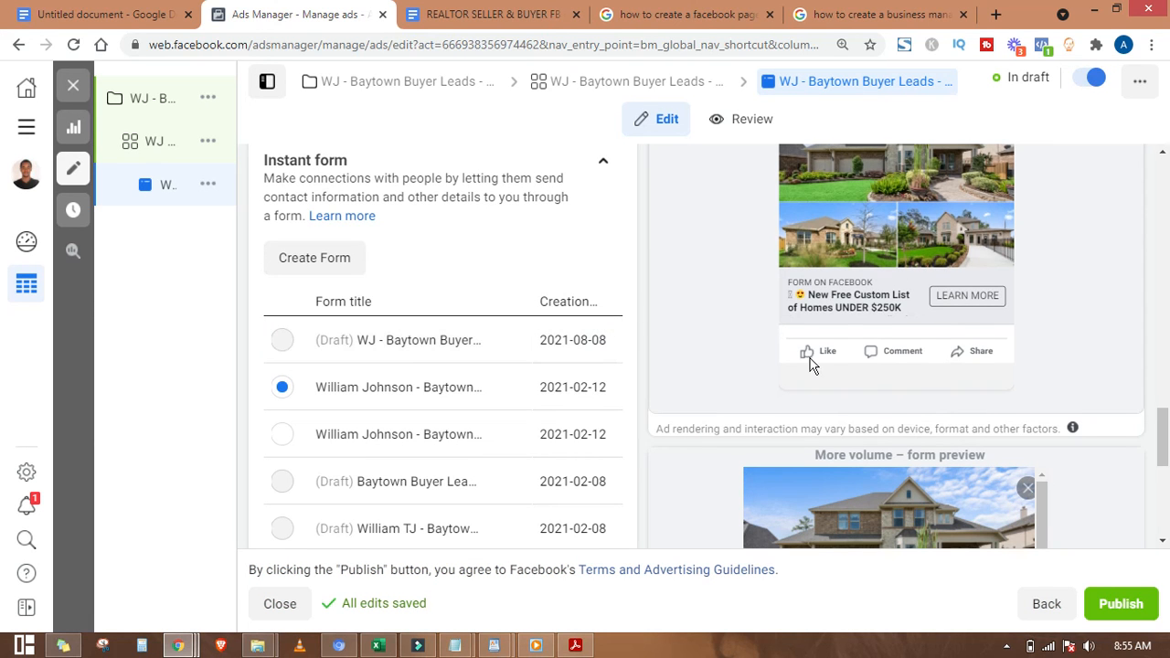
mouse_move(1164, 440)
left_mouse_down()
mouse_move(1164, 512)
mouse_move(1164, 347)
mouse_move(1168, 423)
left_mouse_up()
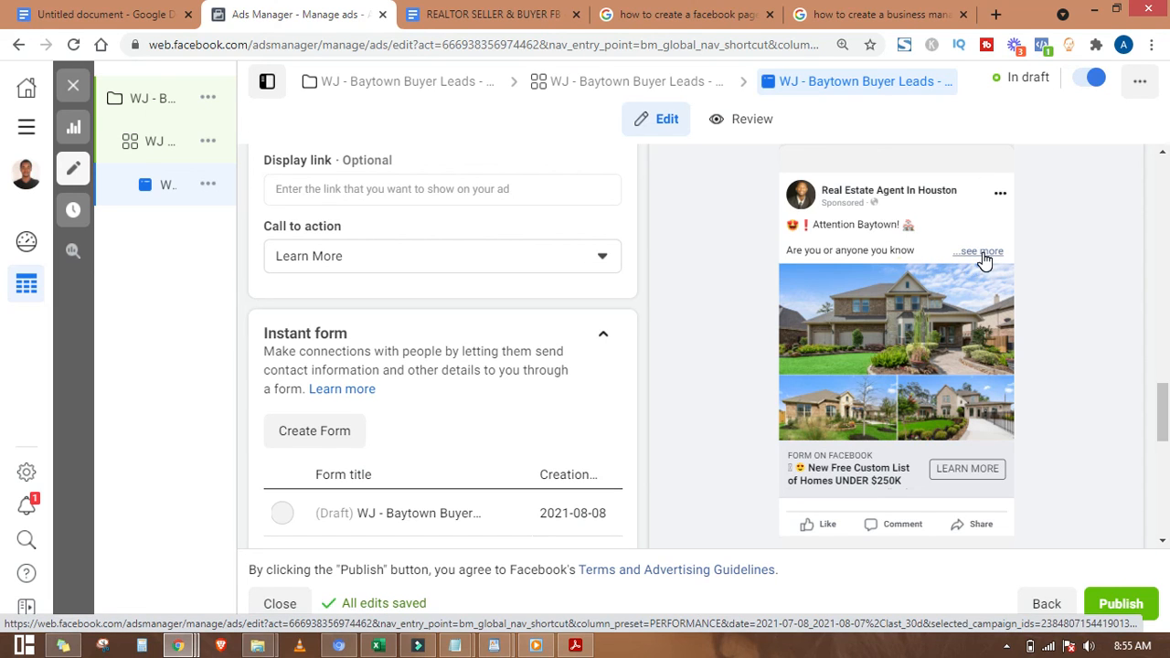
left_click(982, 253)
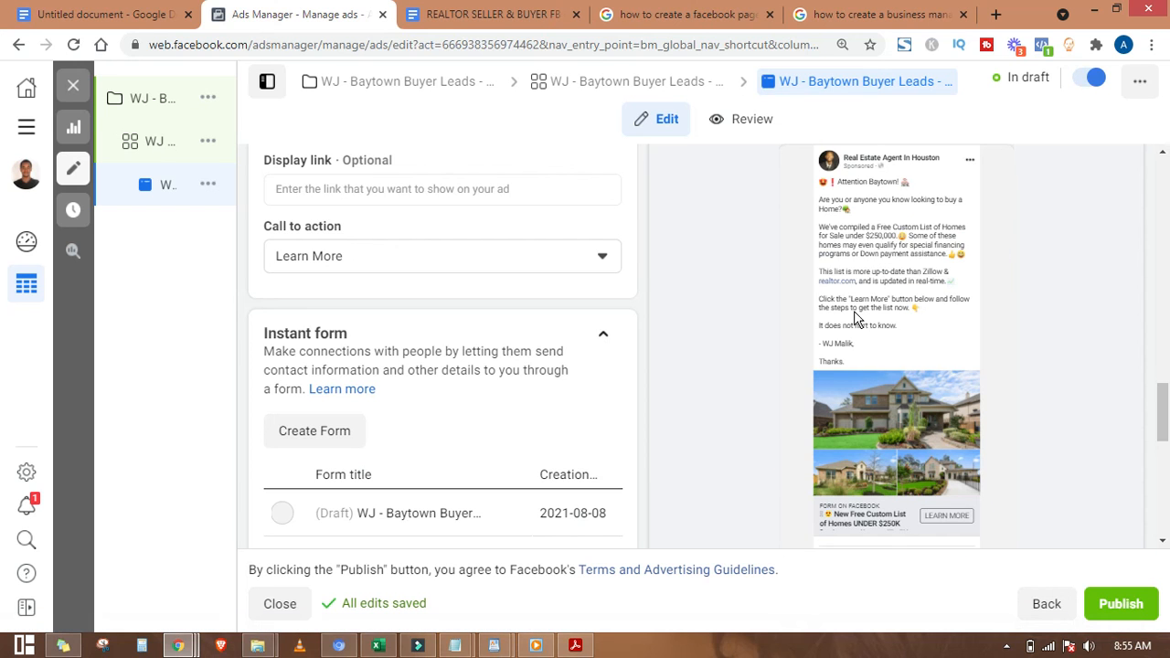
left_click_drag(1163, 406, 1165, 494)
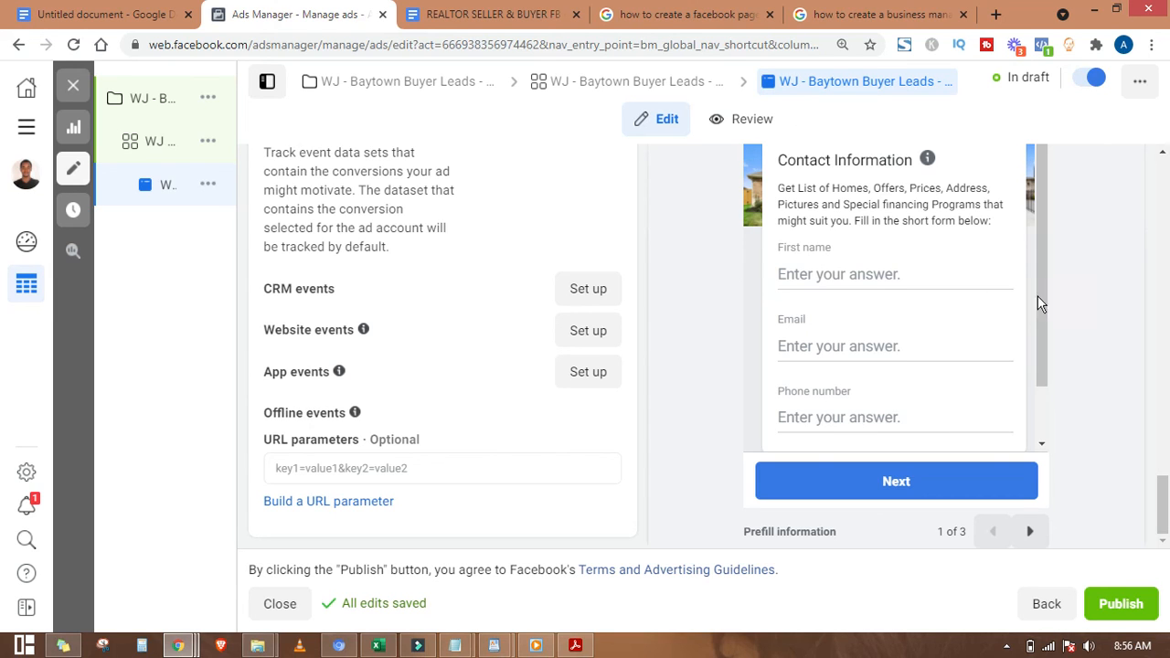
Step: Review the ad preview, then minimize the browser to show the desktop
left_click_drag(1043, 296, 1042, 359)
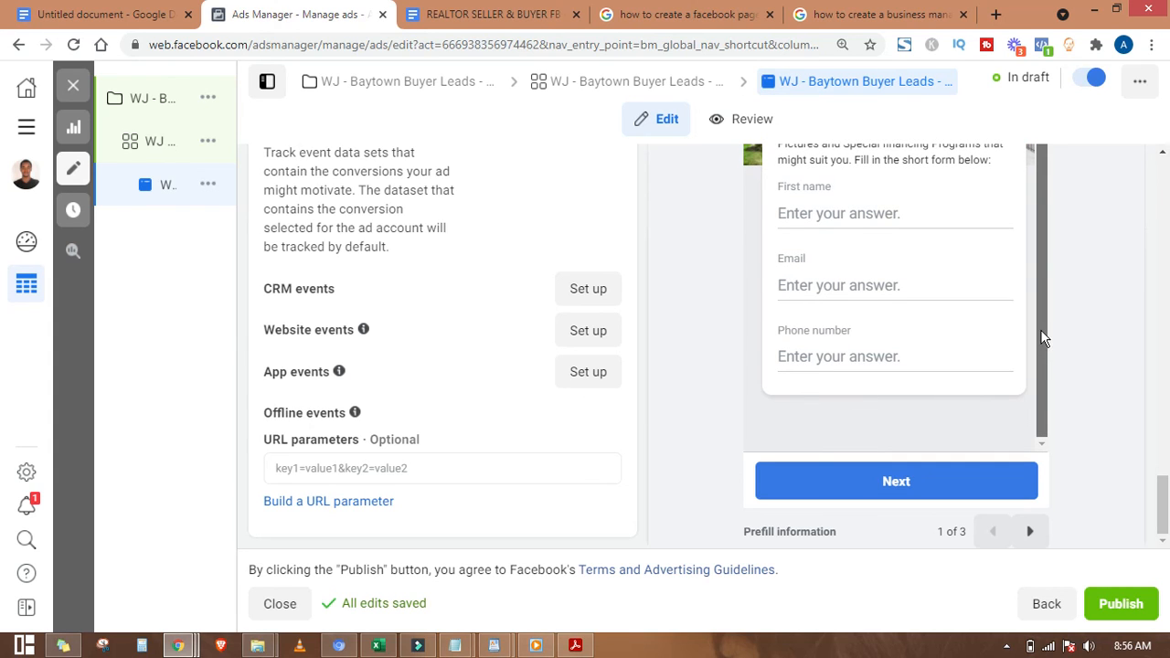
scroll(1040, 331, "up", 1)
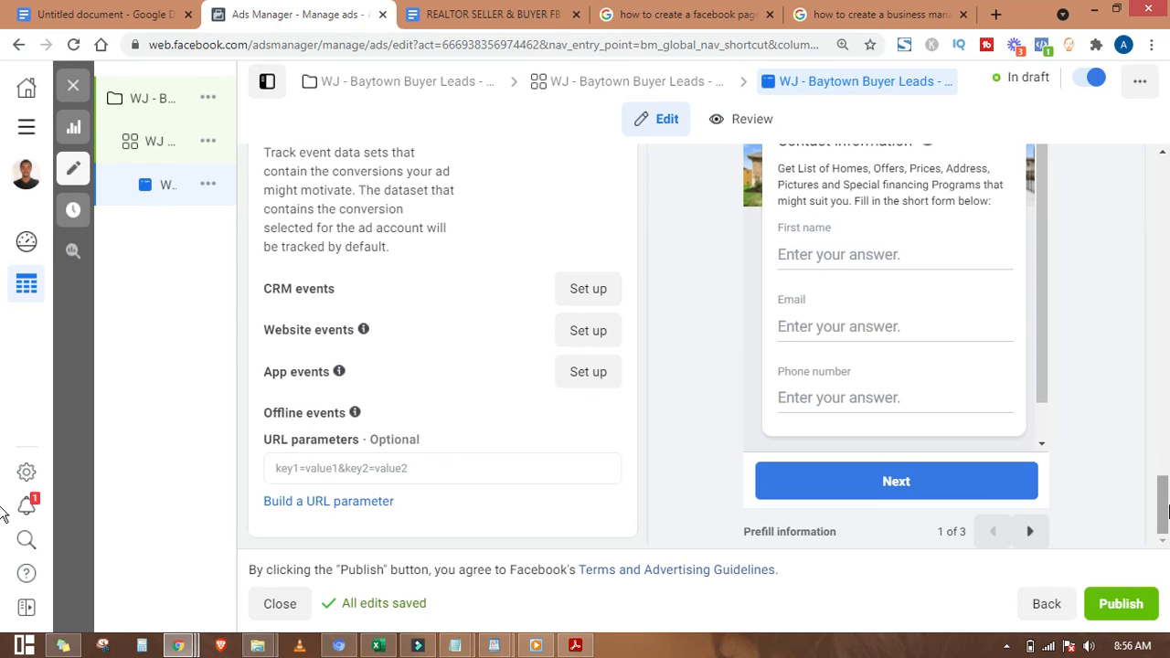
scroll(1163, 498, "up", 1)
scroll(1162, 507, "up", 2)
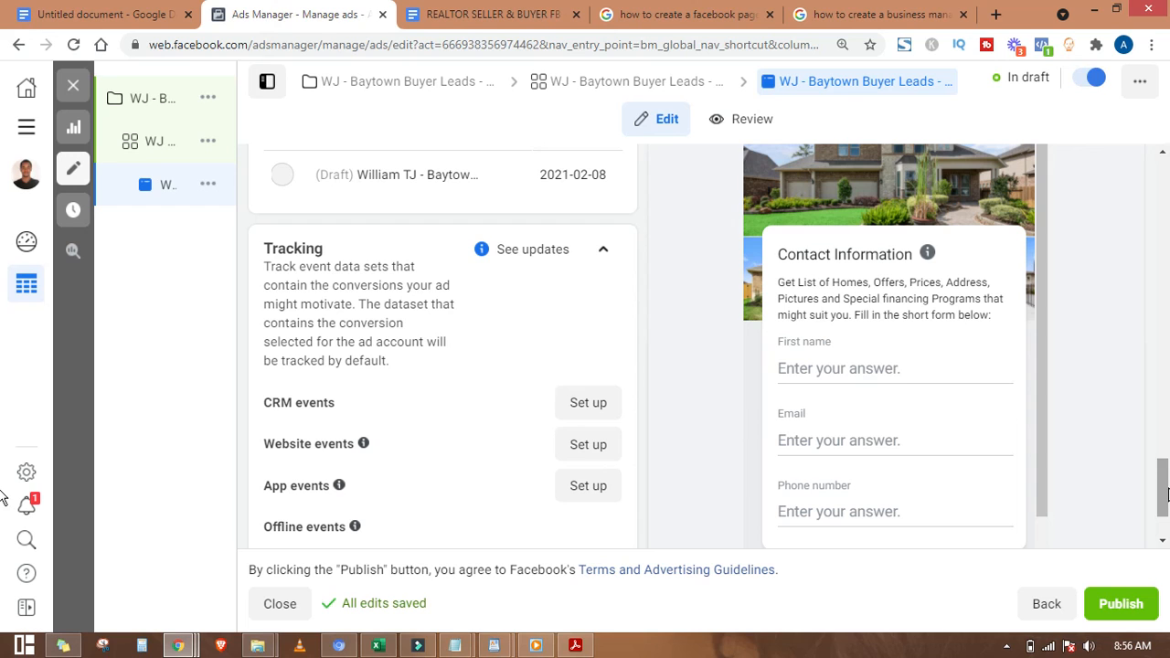
left_click(1042, 356)
left_click_drag(1042, 361, 1036, 307)
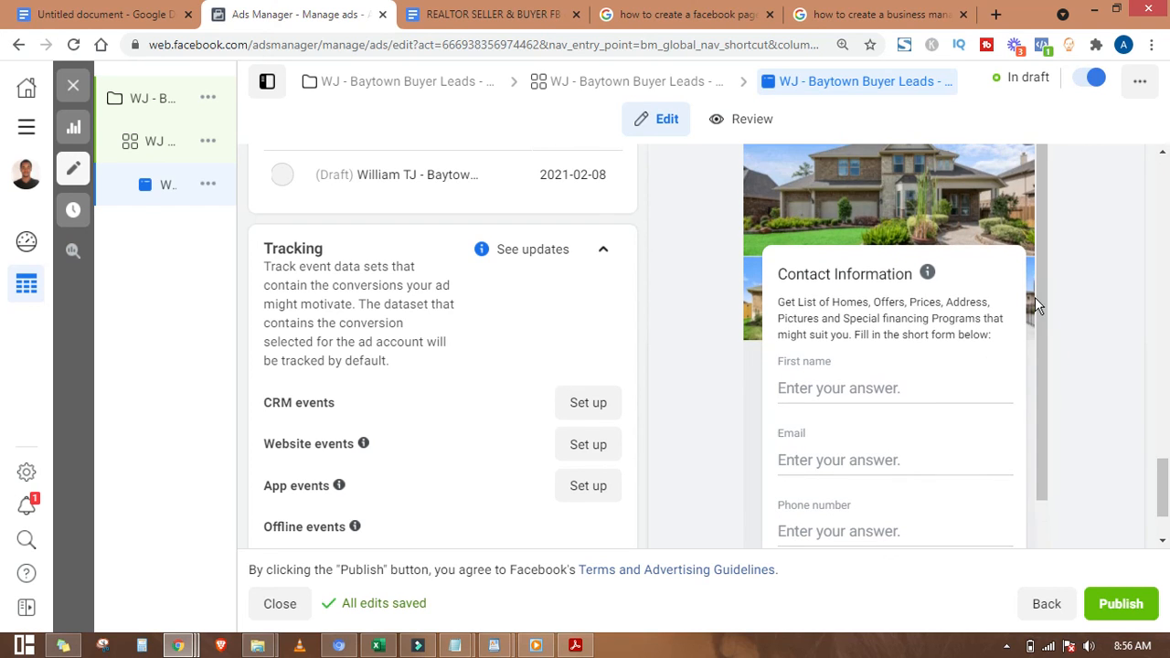
left_click_drag(1163, 468, 1166, 391)
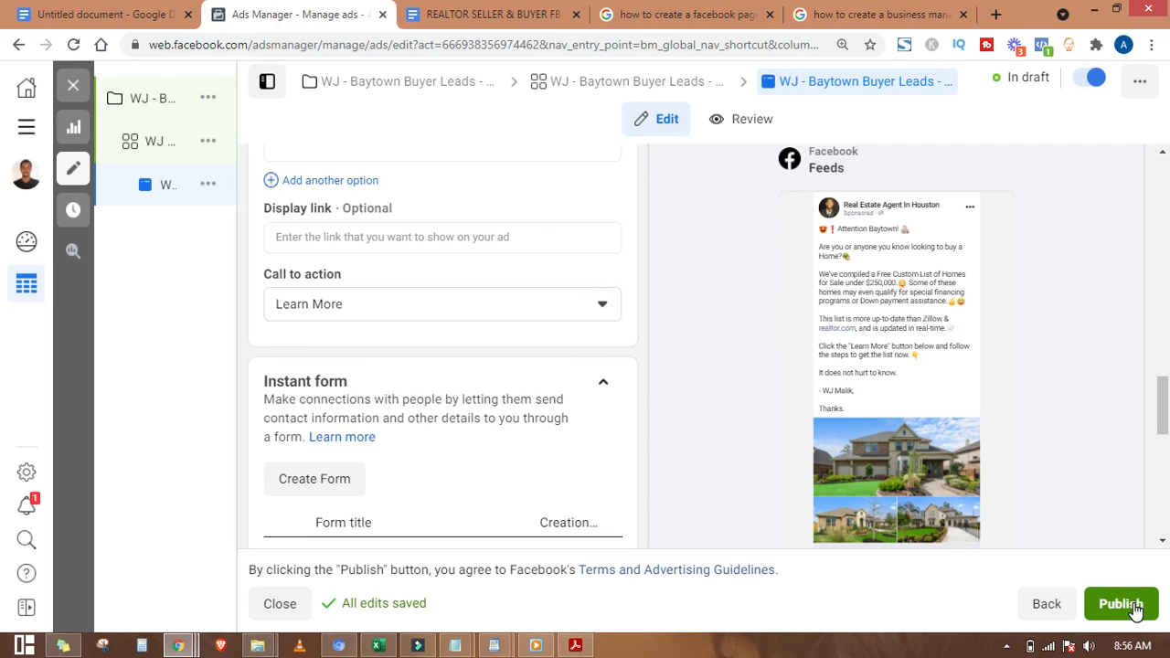
left_click_drag(1167, 395, 1167, 187)
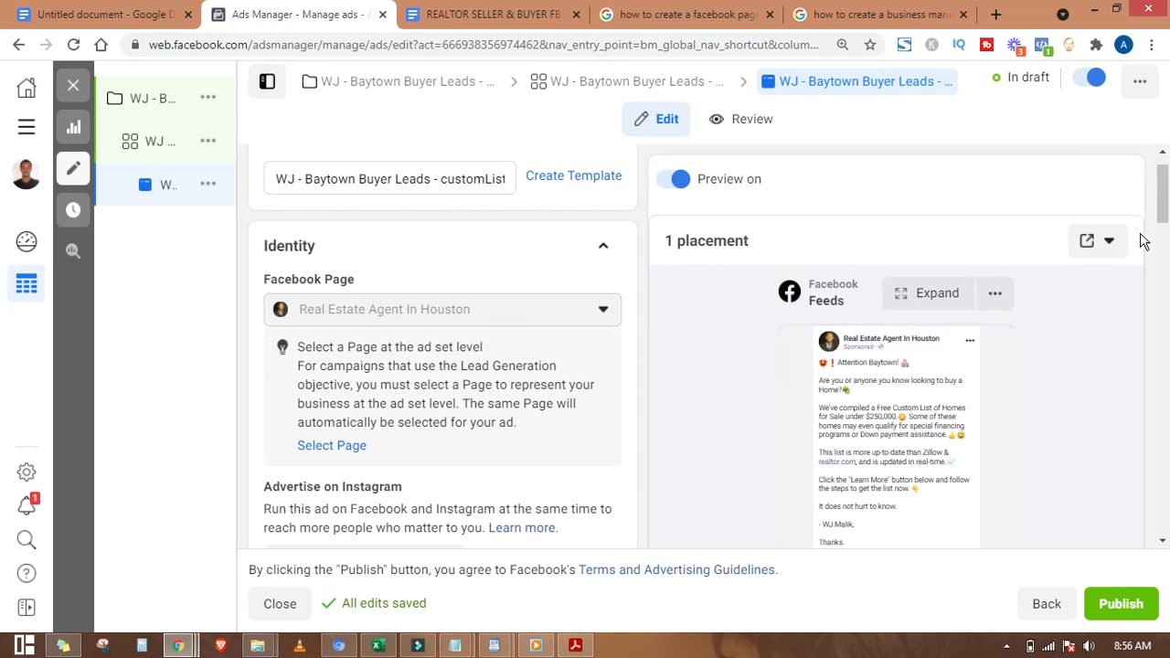
left_click_drag(1166, 184, 1162, 475)
left_click(1094, 9)
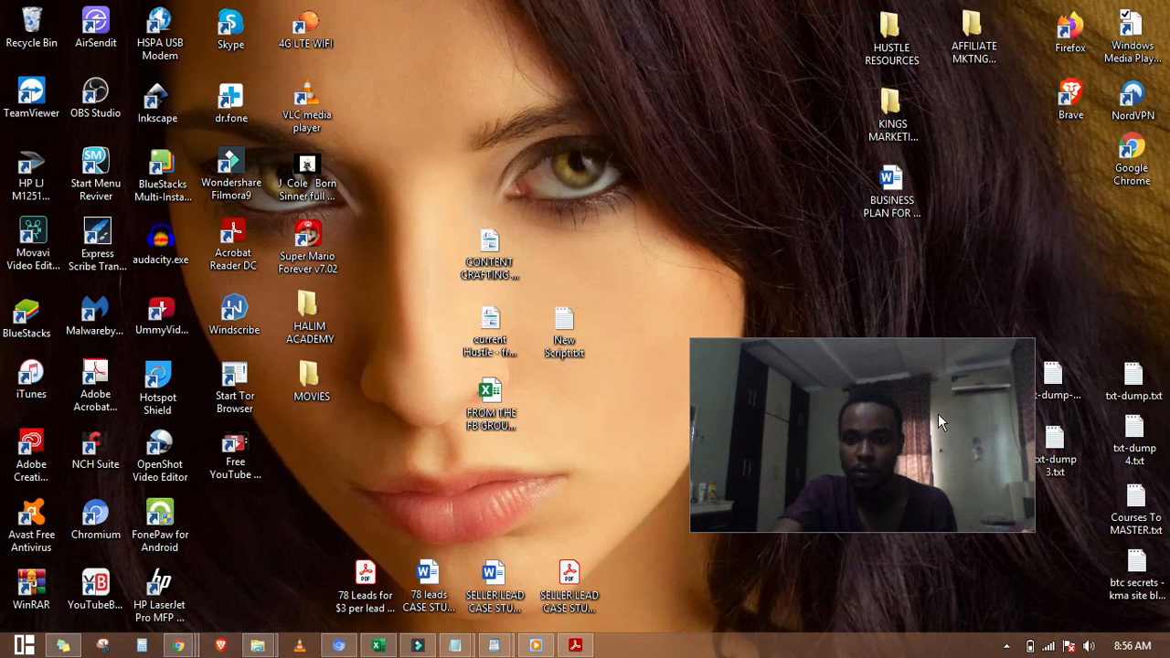